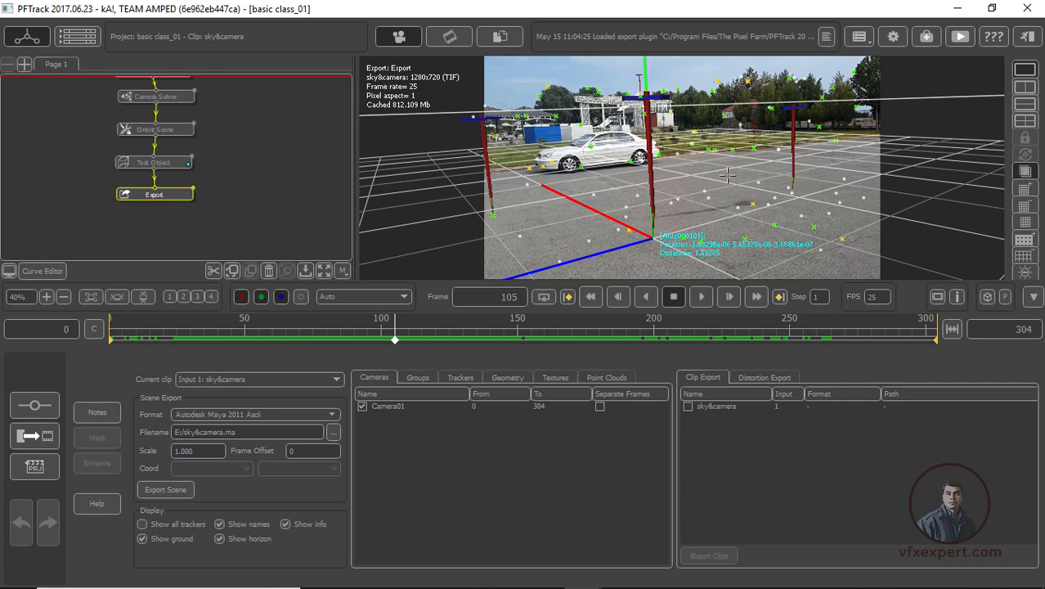
Examine how the tall markers and tracked points sit on the ground grid of the solved parking-lot scene
scroll(739, 172, "up", 2)
scroll(715, 166, "down", 2)
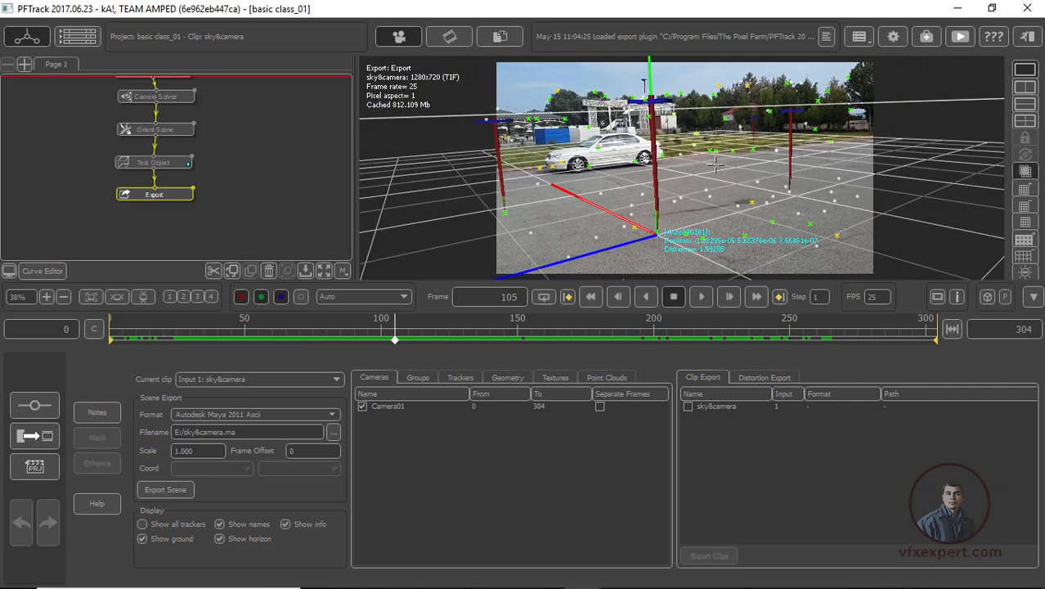
scroll(716, 166, "up", 1)
scroll(695, 164, "up", 1)
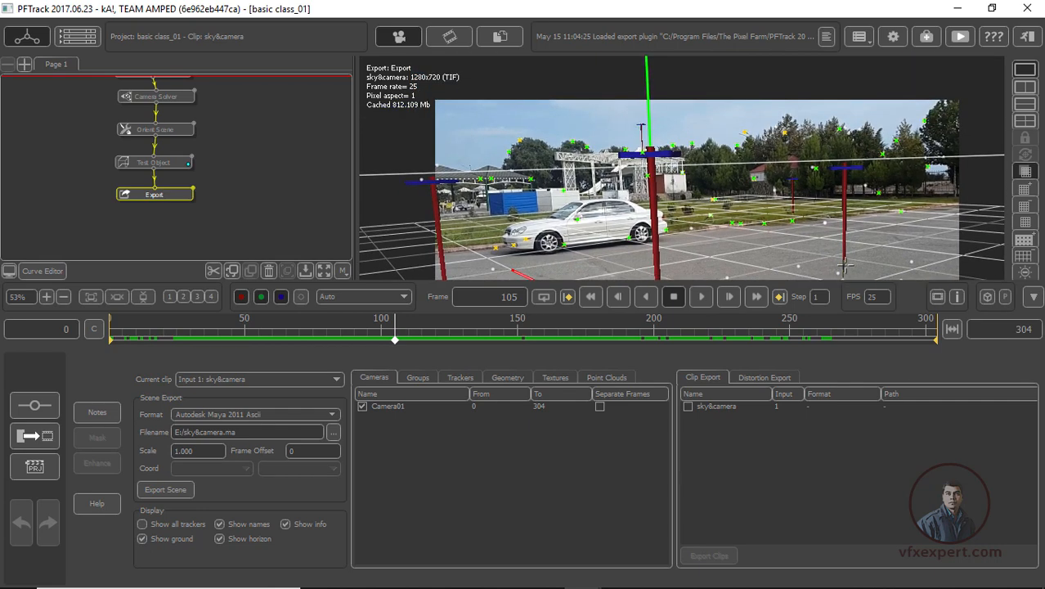
scroll(736, 231, "down", 3)
scroll(736, 231, "up", 2)
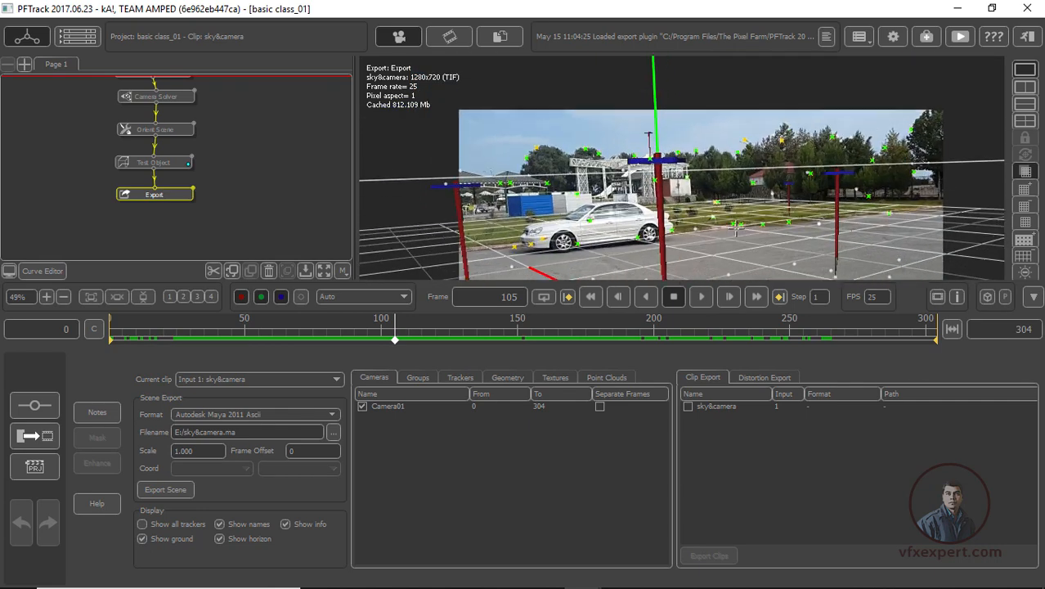
middle_click_drag(735, 229, 660, 109)
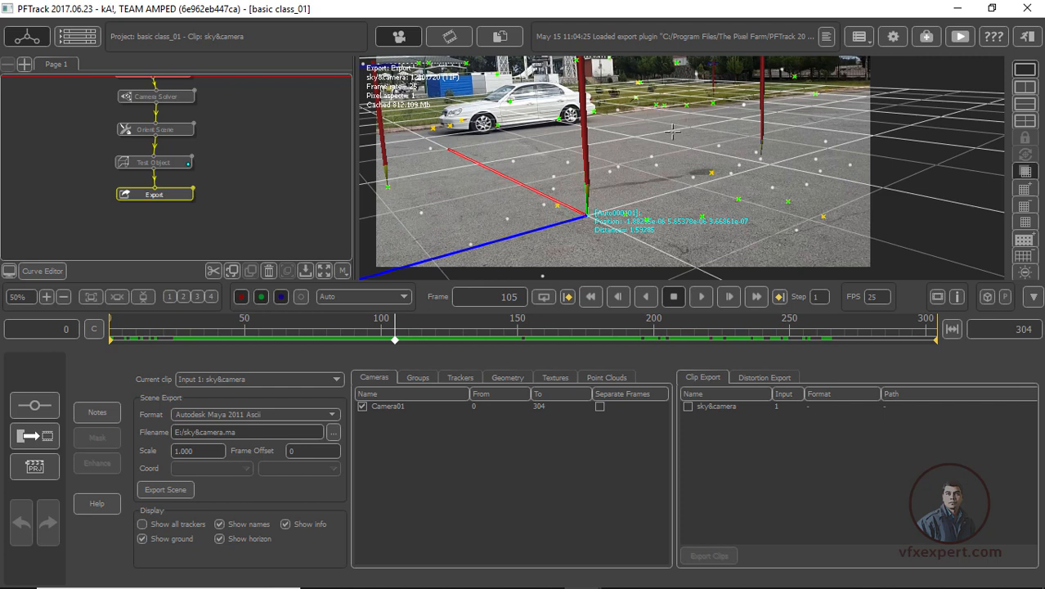
scroll(713, 171, "down", 1)
scroll(713, 171, "up", 1)
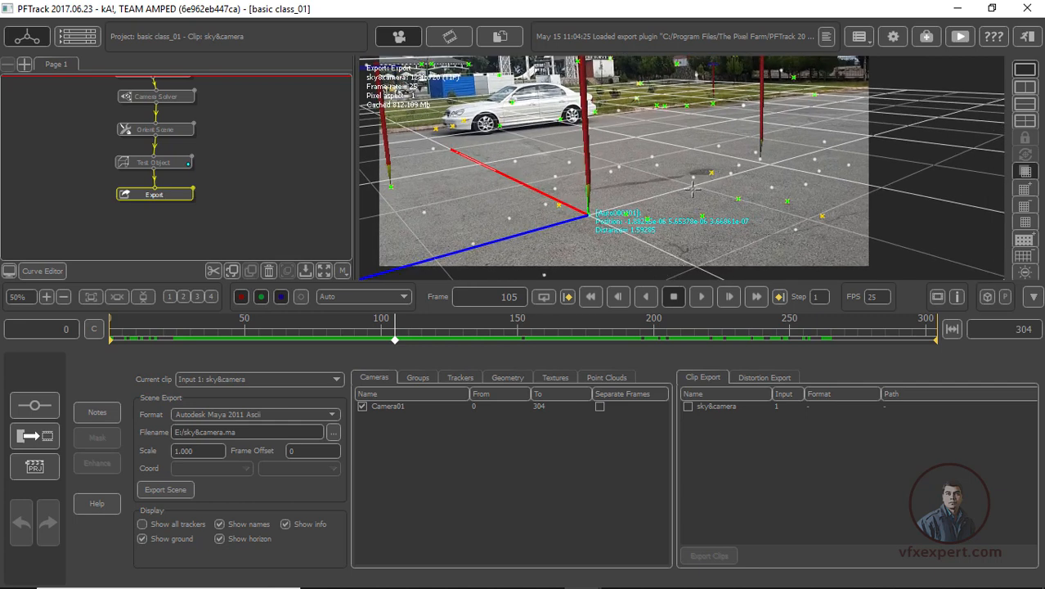
middle_click_drag(693, 190, 702, 223)
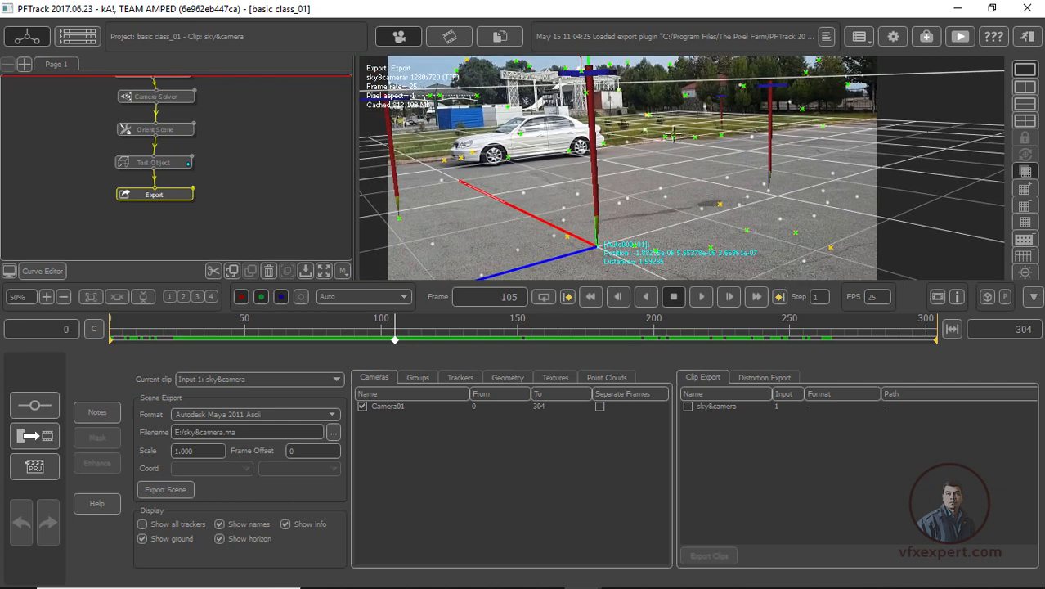
mouse_move(672, 141)
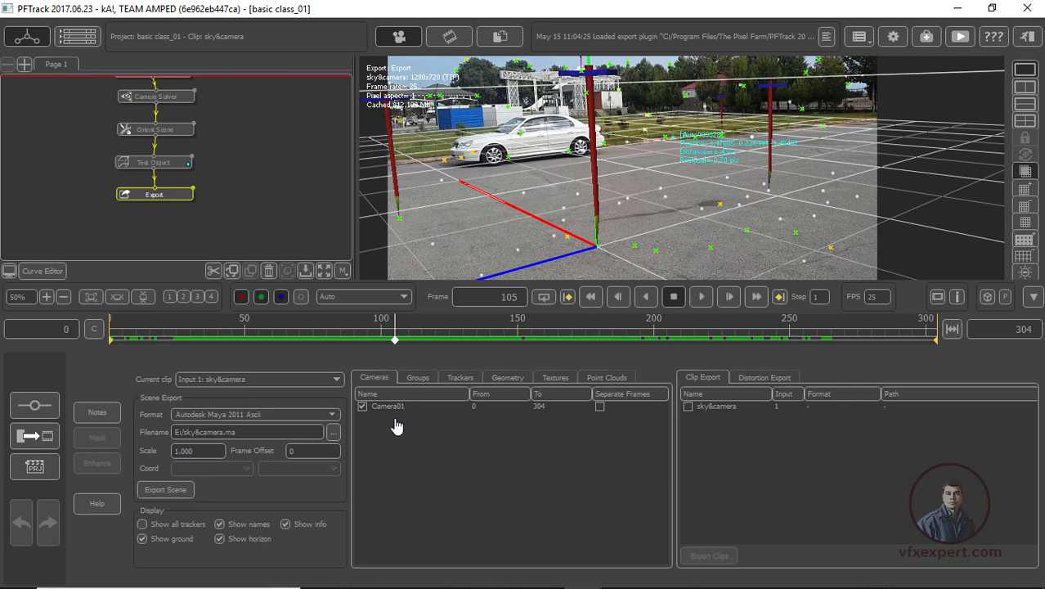
In the Test Object node, add a Thumb_Tack to the scene and place it at a tracked feature along the grass edge
left_click(173, 168)
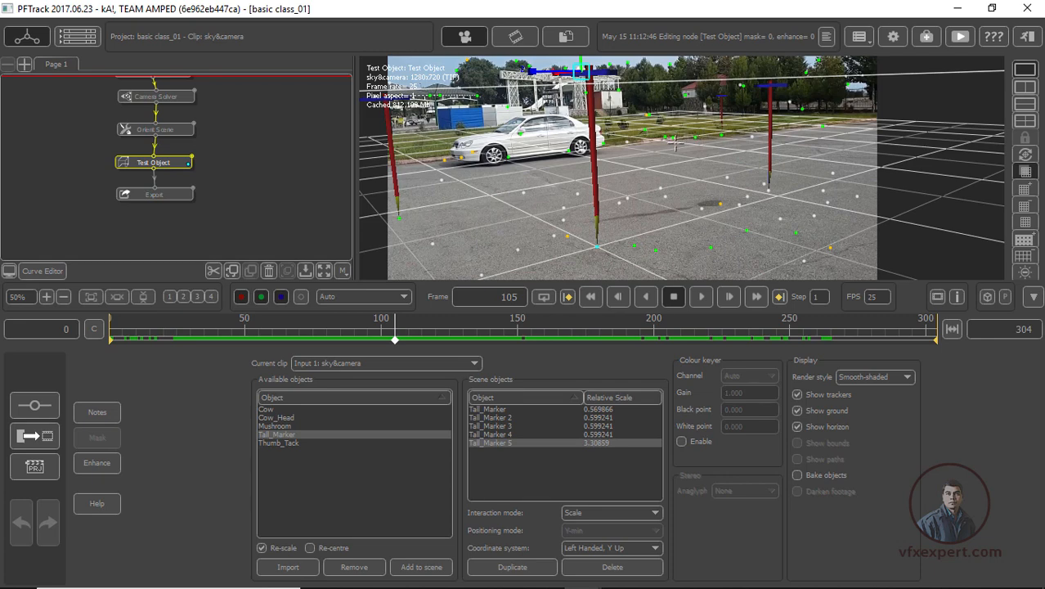
left_click(286, 444)
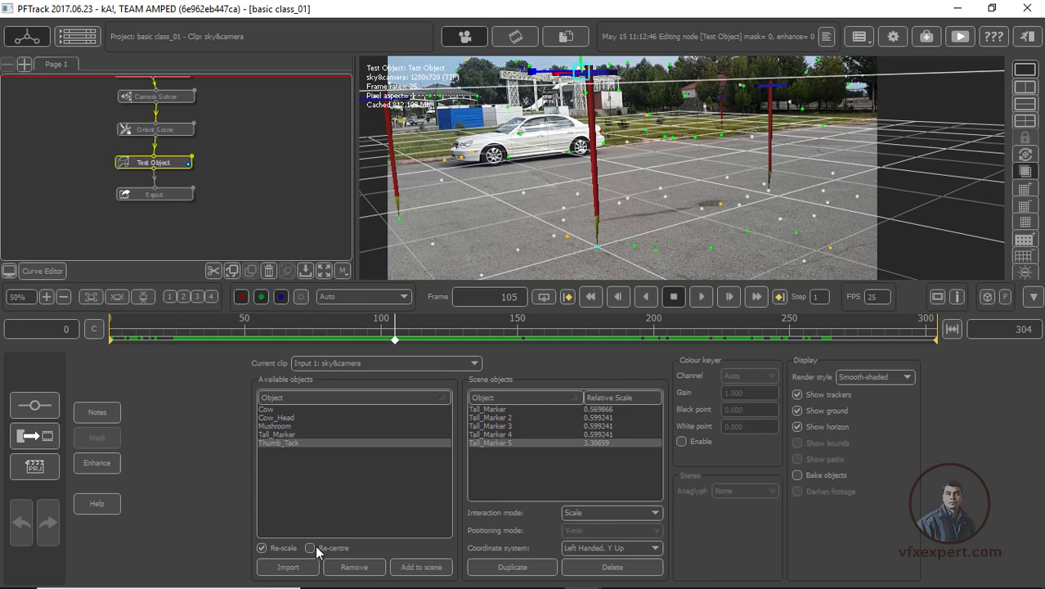
left_click(433, 568)
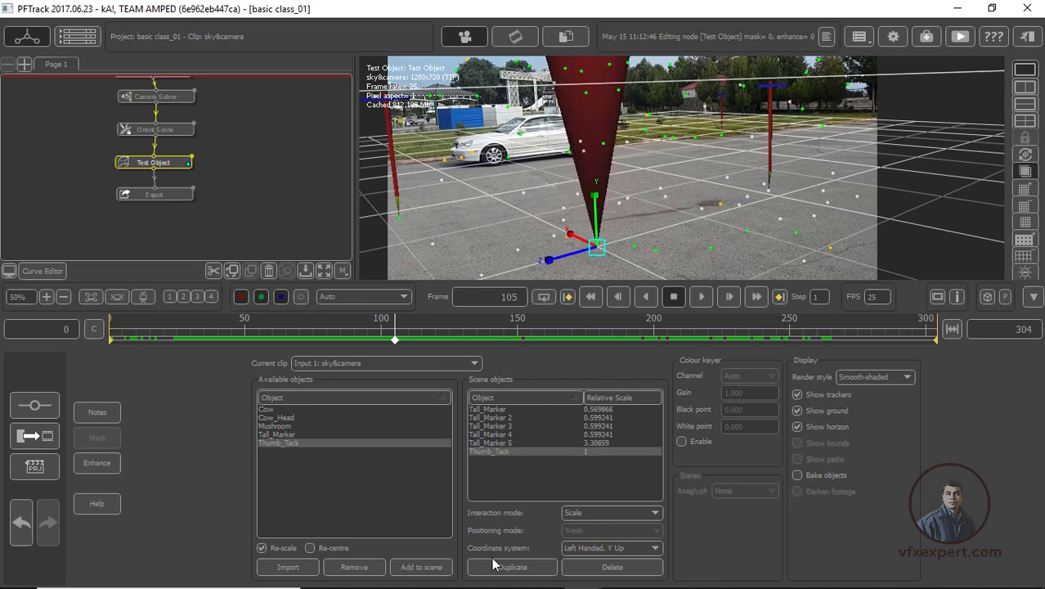
left_click(652, 511)
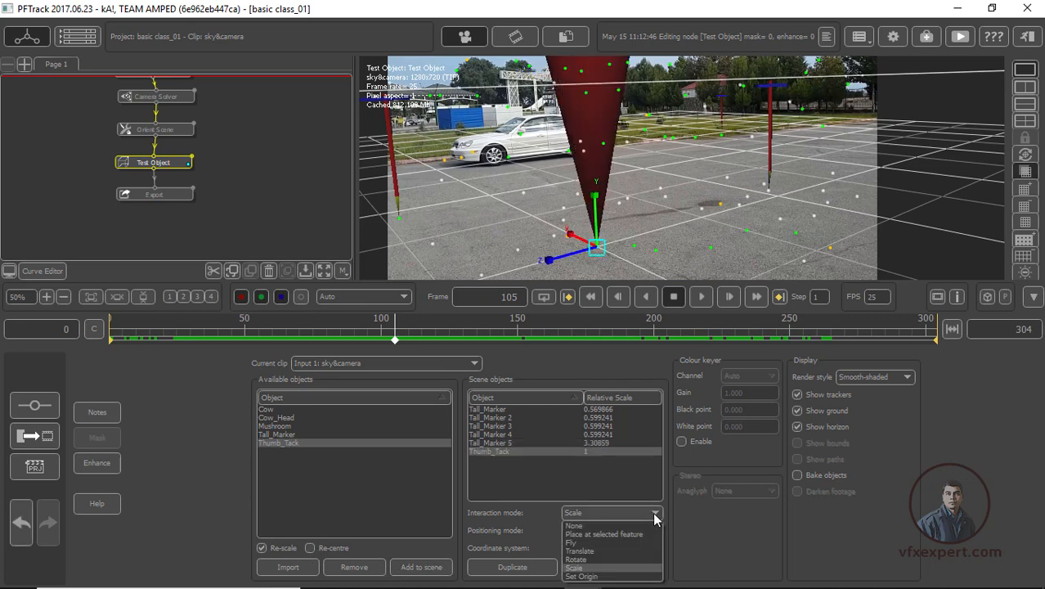
left_click(595, 534)
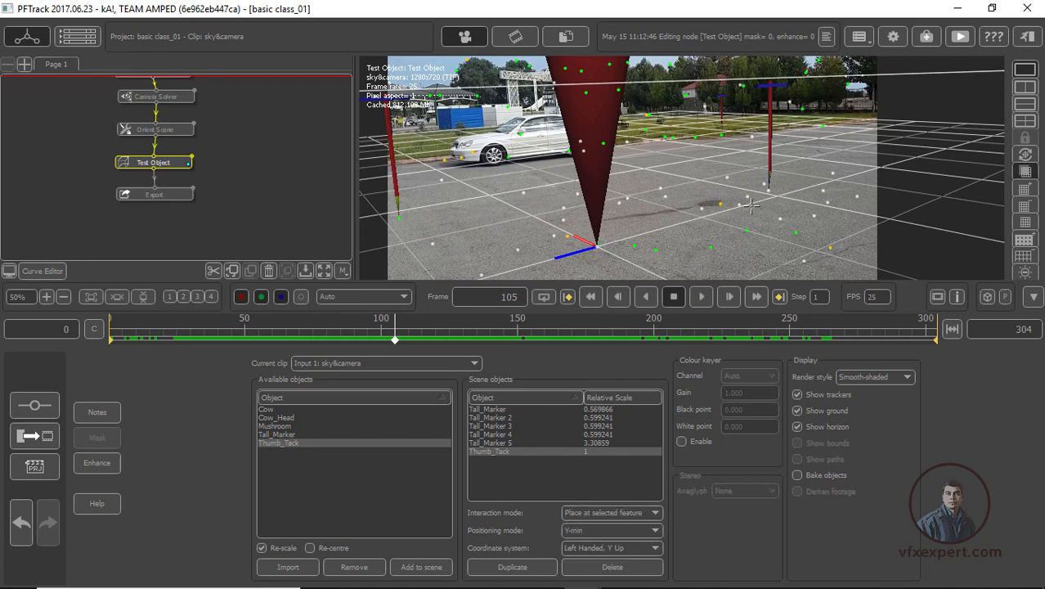
left_click(694, 138)
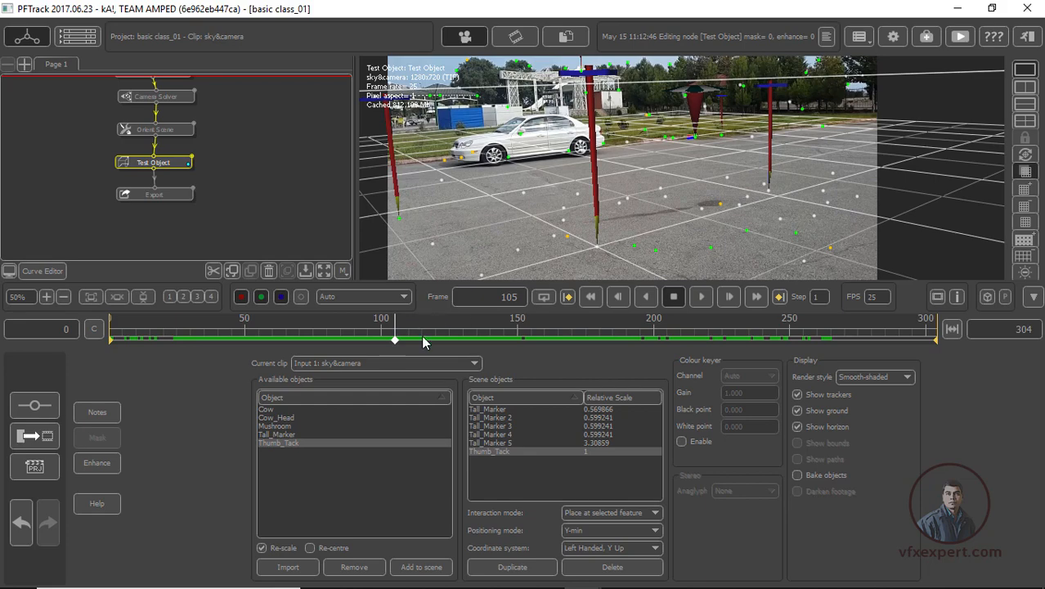
Re-place the Thumb_Tack at a neighbouring grass-edge feature at frame 165, and check how it holds by scrubbing back to frame 63
left_click_drag(424, 342, 558, 333)
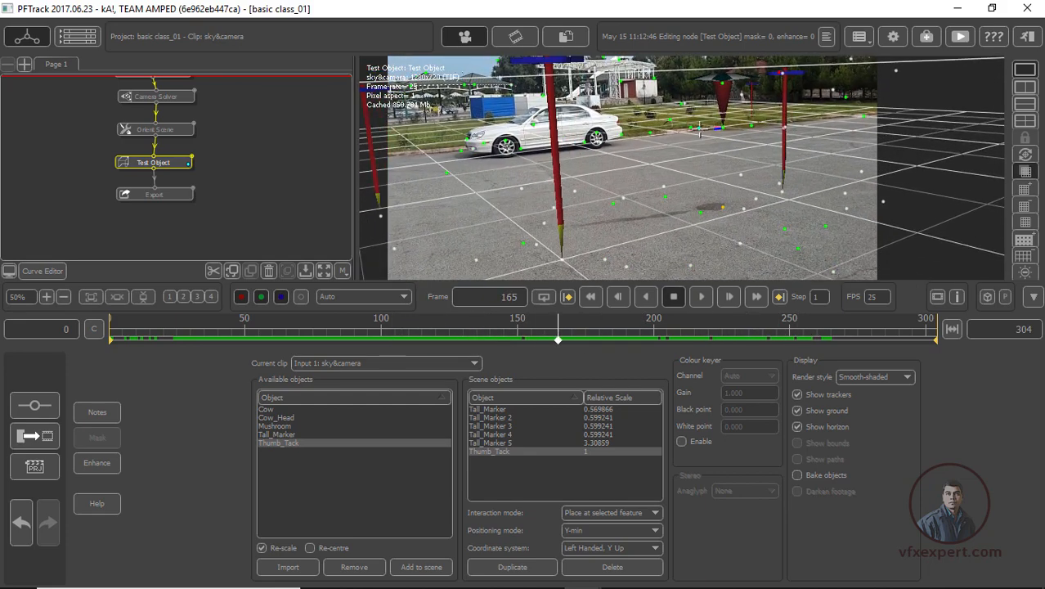
left_click(698, 127)
left_click_drag(558, 337, 420, 346)
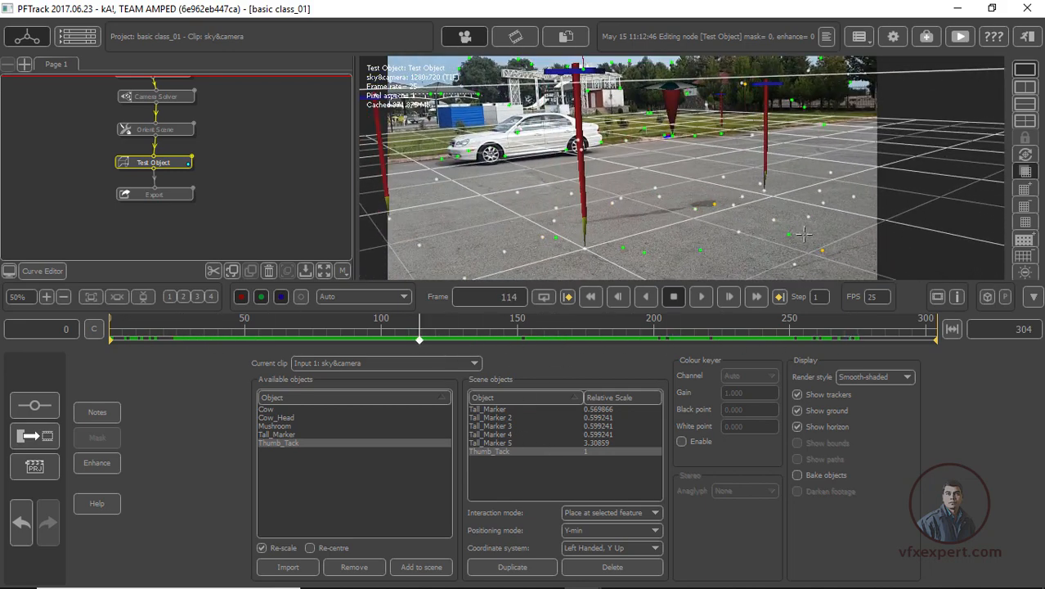
right_click_drag(856, 249, 832, 245)
left_click_drag(332, 337, 280, 338)
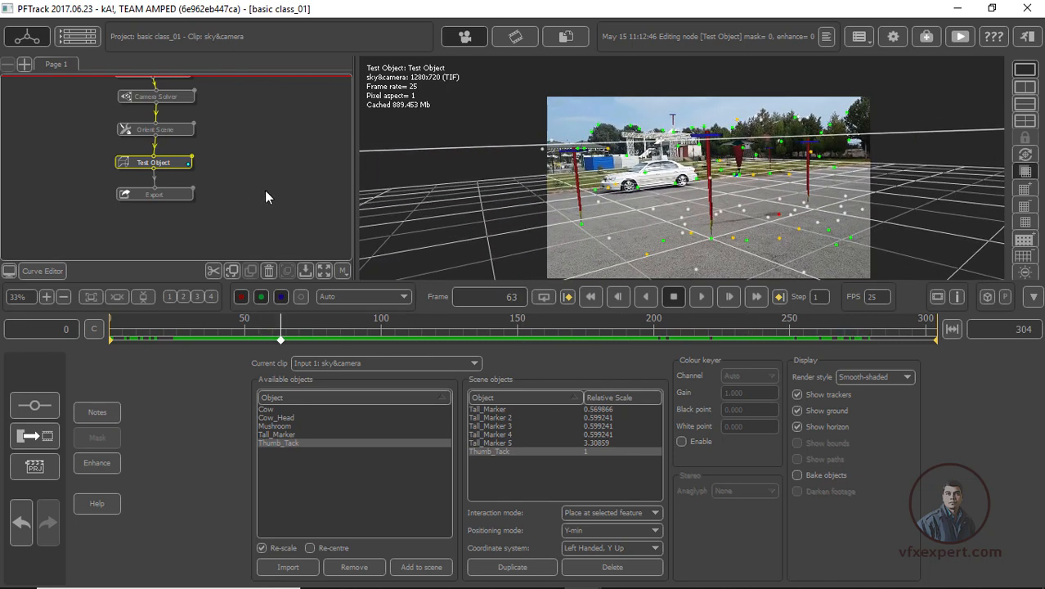
Open the Export node below Test Object and scrub the scene to frame 36
left_click_drag(265, 190, 268, 168)
left_click(163, 172)
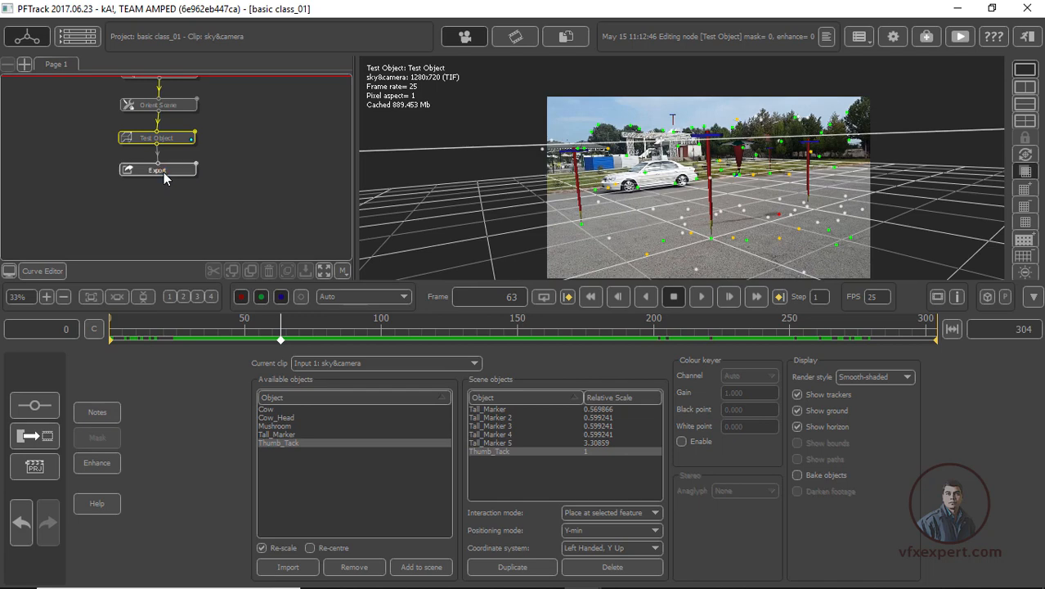
double_click(184, 177)
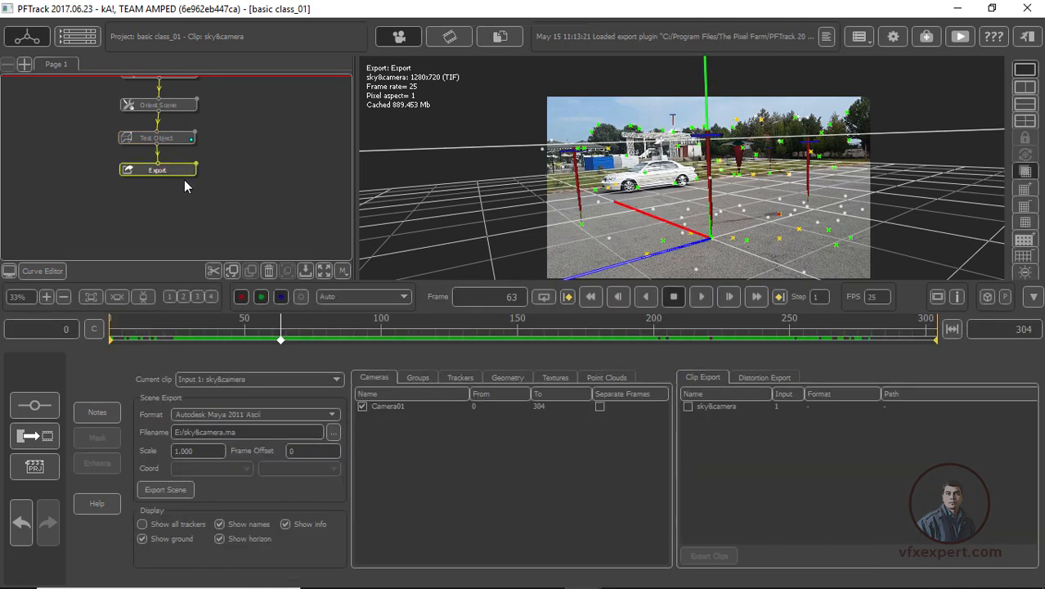
mouse_move(194, 179)
left_mouse_down()
mouse_move(185, 189)
mouse_move(180, 177)
left_mouse_up()
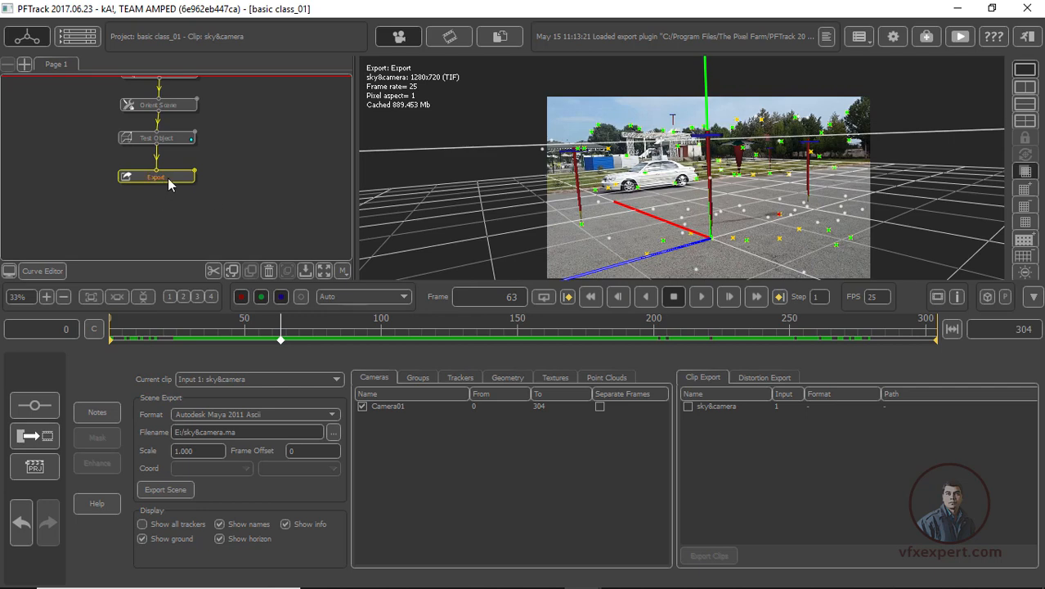
left_click_drag(430, 331, 207, 344)
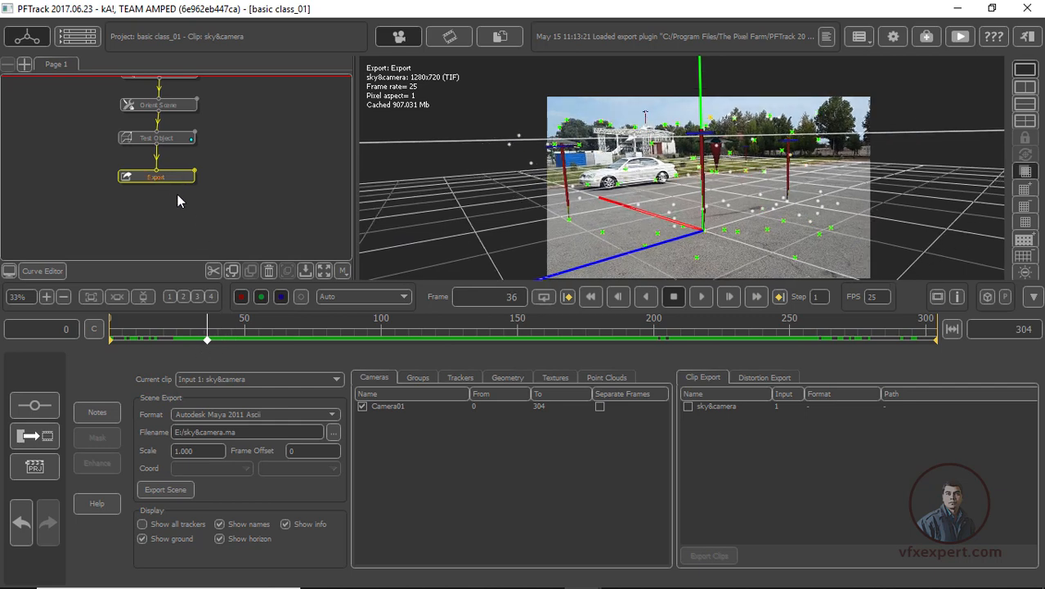
Export the scene with Camera01 in Autodesk FBX 2010 format as E:/sky&camera.fbx
left_click(331, 415)
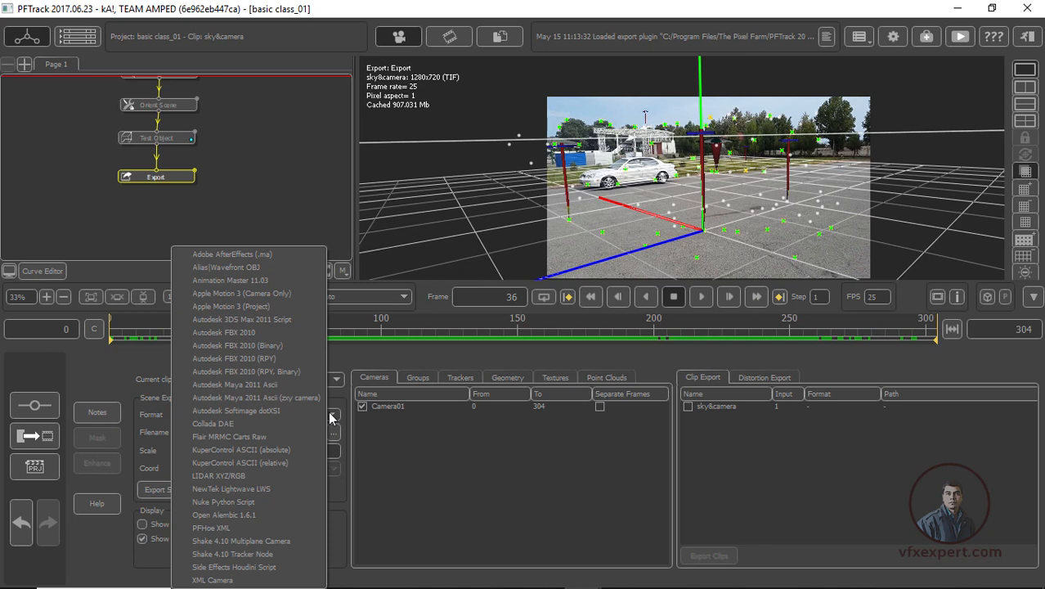
left_click(252, 332)
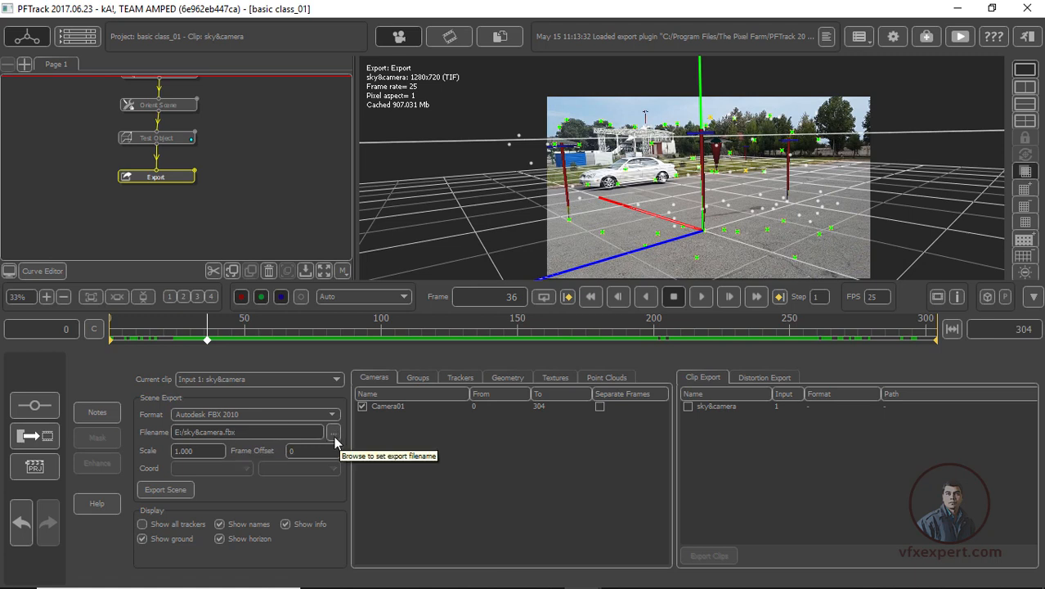
left_click(166, 489)
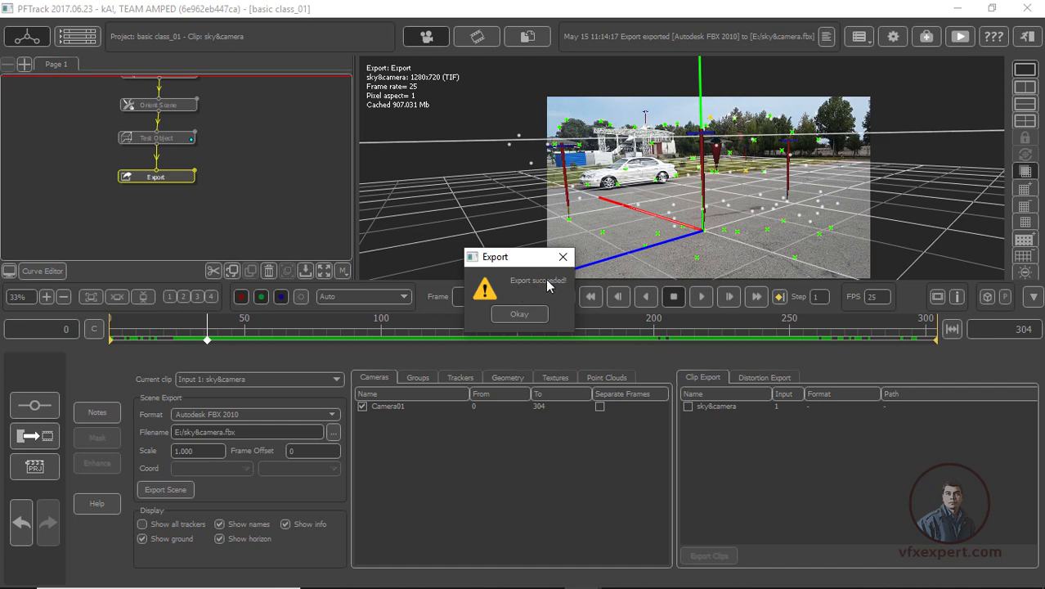
left_click(519, 315)
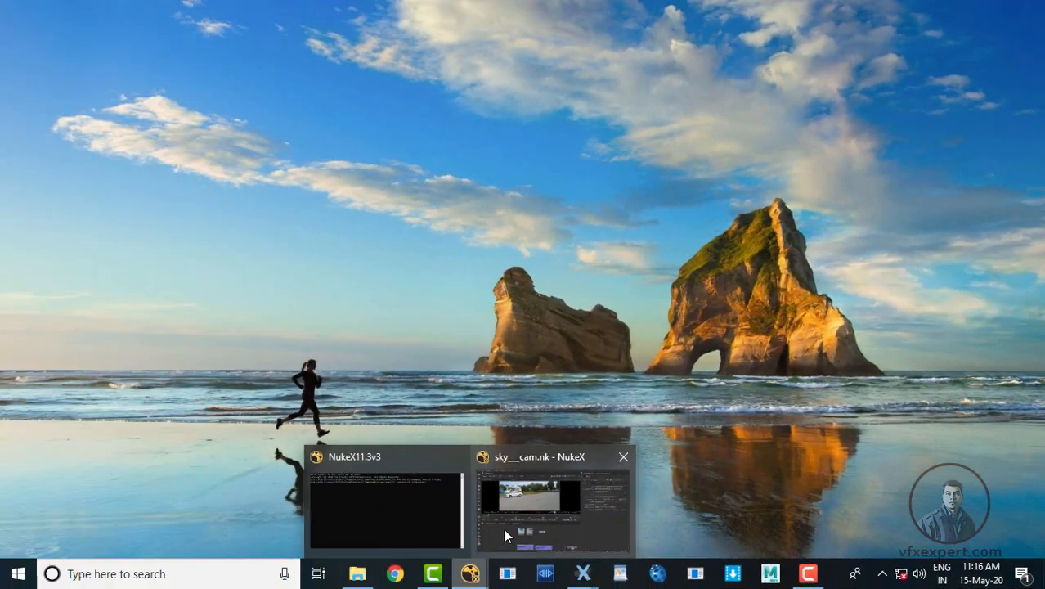
Switch to the sky__cam.nk script in NukeX and shift the Viewer1 node slightly away from Read1
left_click(503, 530)
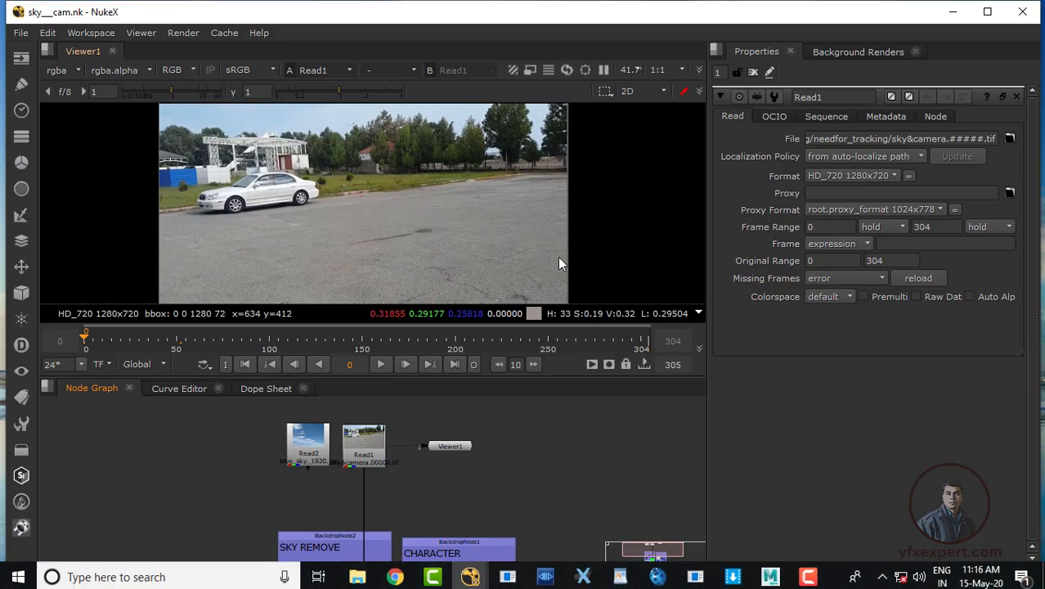
scroll(347, 169, "up", 1)
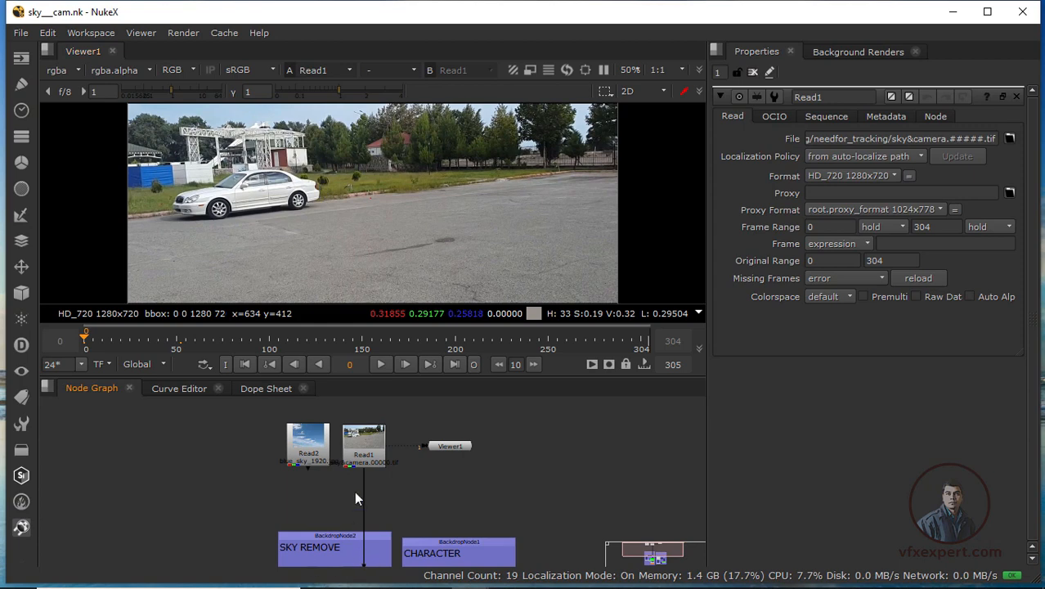
left_click(372, 456)
left_click_drag(461, 446, 470, 446)
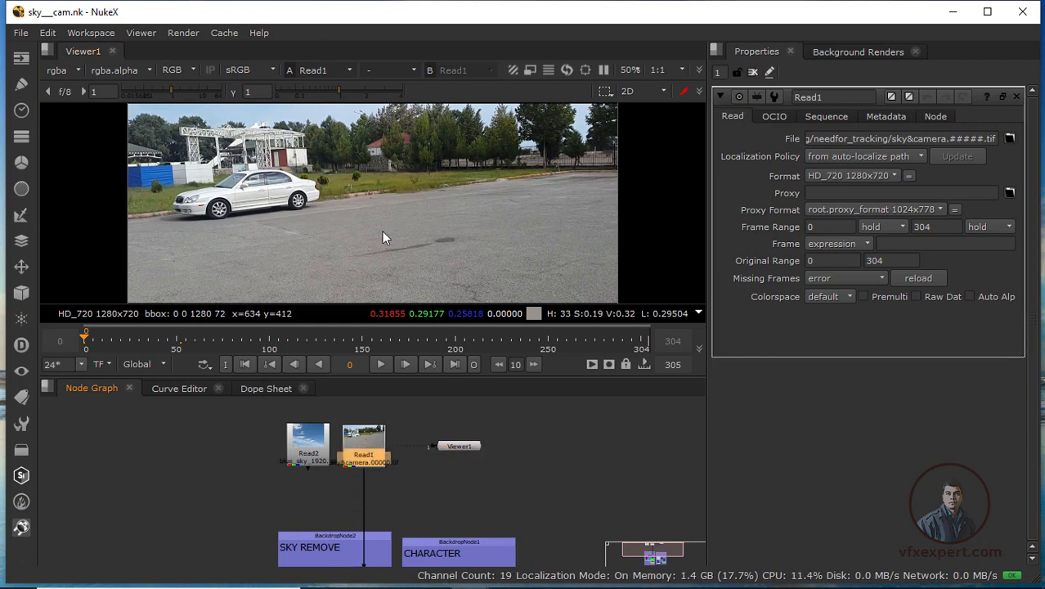
Scrub and play the Read1 parking-lot footage, stopping playback and returning to frame 156
scroll(382, 231, "down", 1)
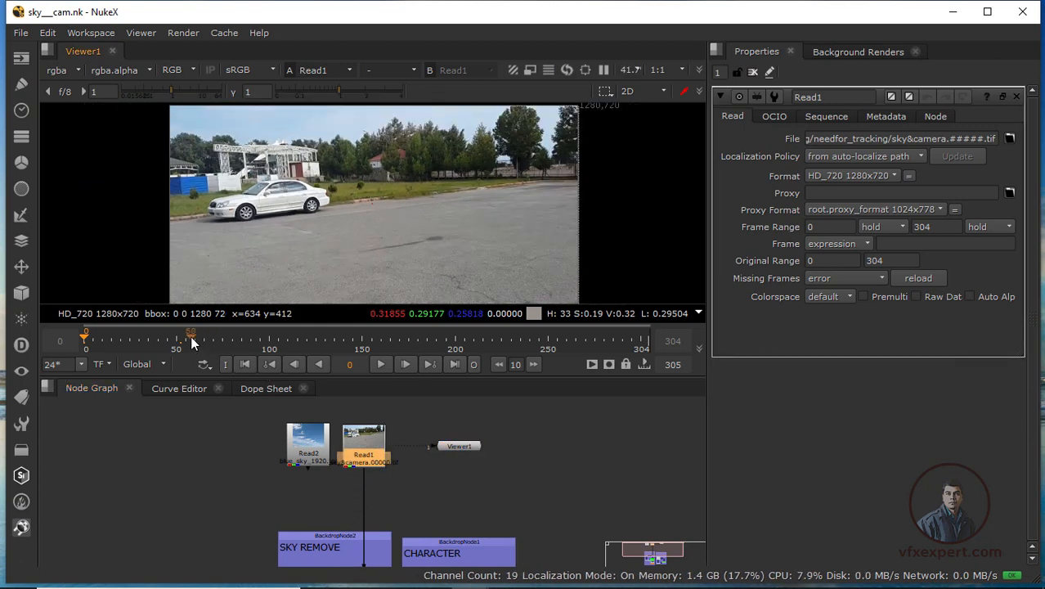
left_click_drag(191, 335, 122, 340)
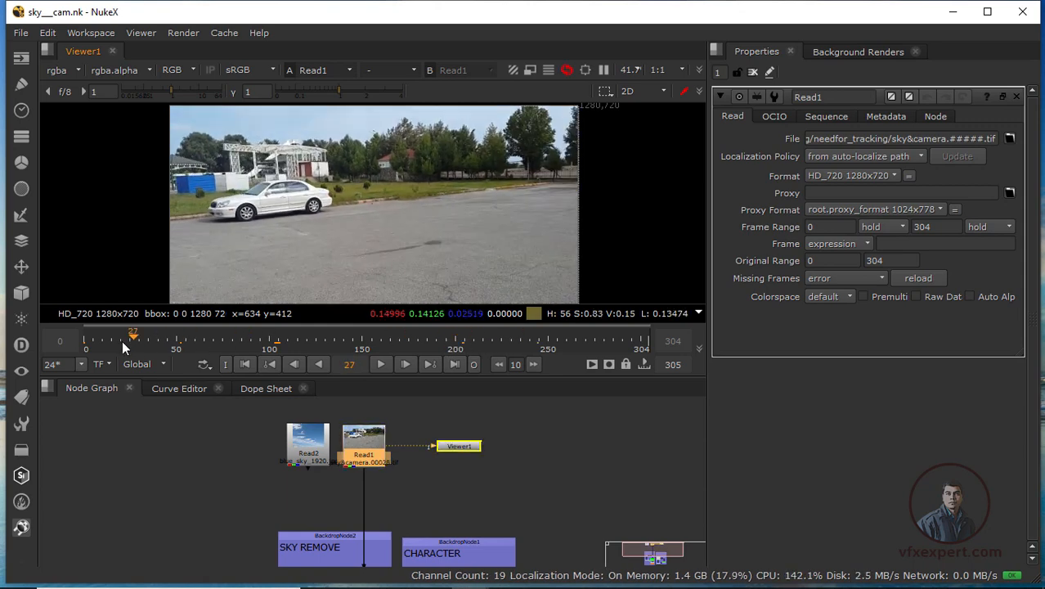
left_click(380, 363)
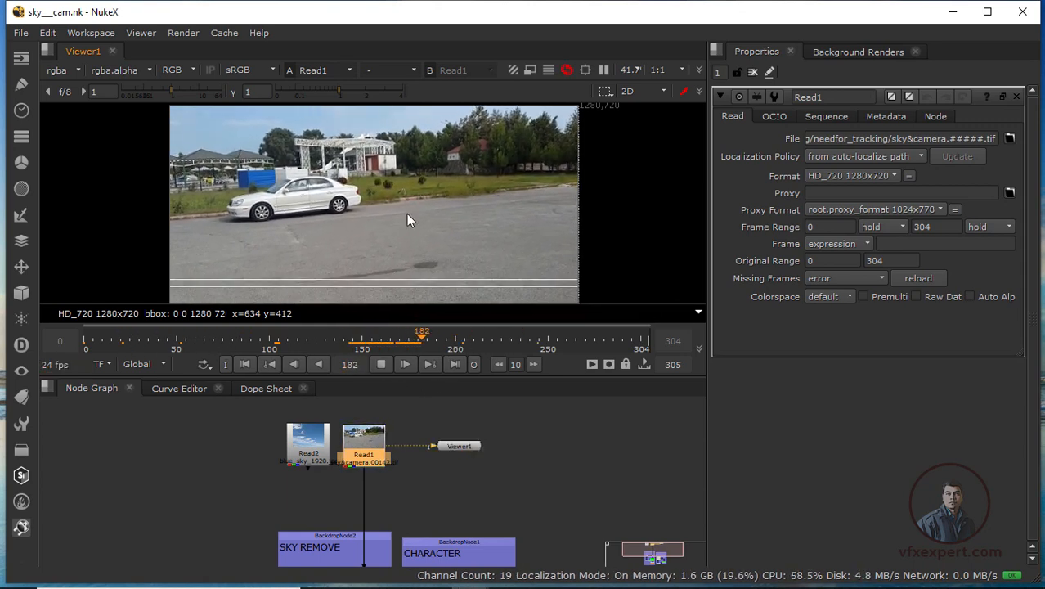
left_click(384, 364)
left_click_drag(443, 345, 372, 363)
Examine the sky, trees and structure behind the car in the Read1 footage up to frame 178
left_click(481, 458)
left_click_drag(456, 446, 451, 453)
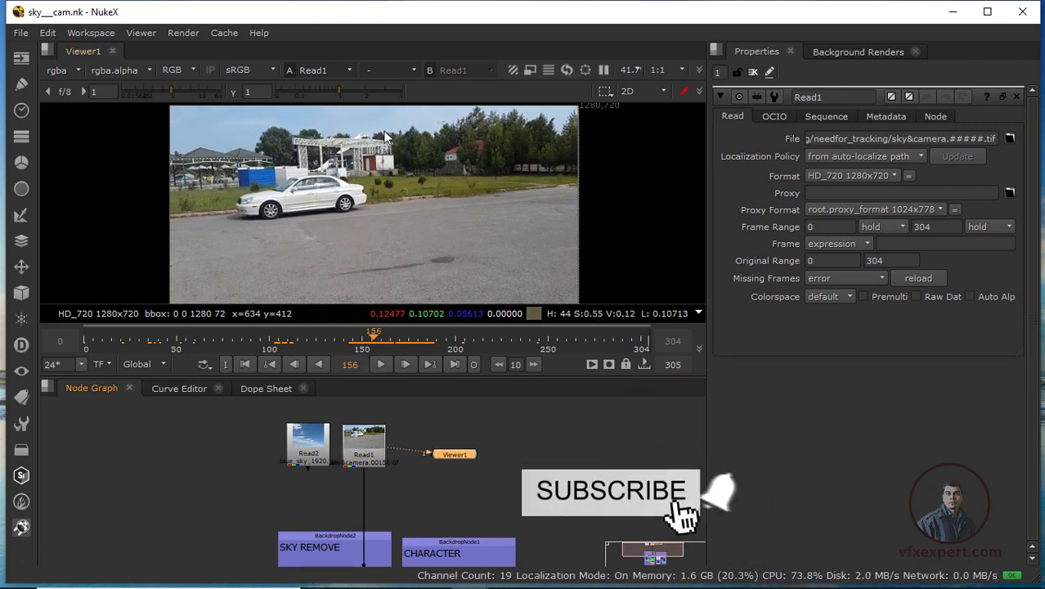
middle_click_drag(390, 197, 375, 242)
scroll(374, 175, "up", 1)
scroll(374, 175, "down", 1)
middle_click_drag(374, 175, 425, 161)
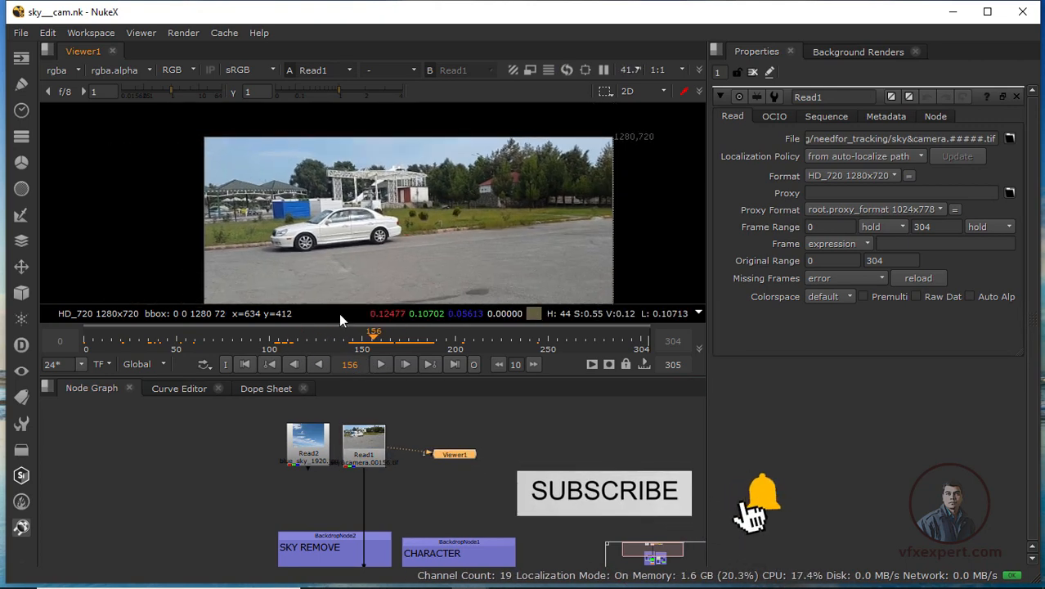
left_click_drag(343, 337, 415, 344)
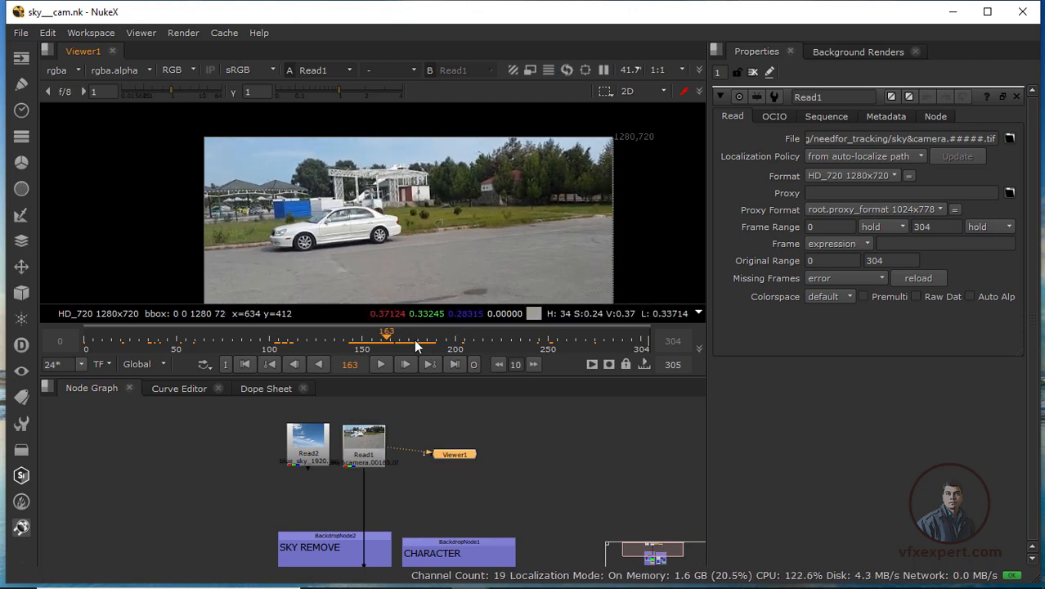
middle_click_drag(435, 234, 463, 227)
scroll(462, 227, "down", 2)
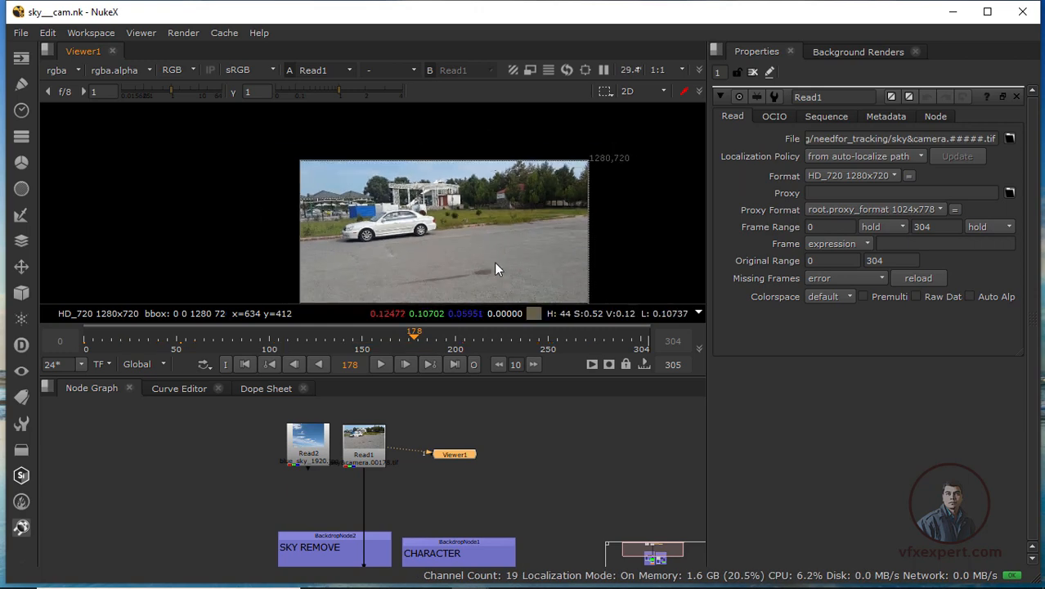
scroll(495, 268, "up", 2)
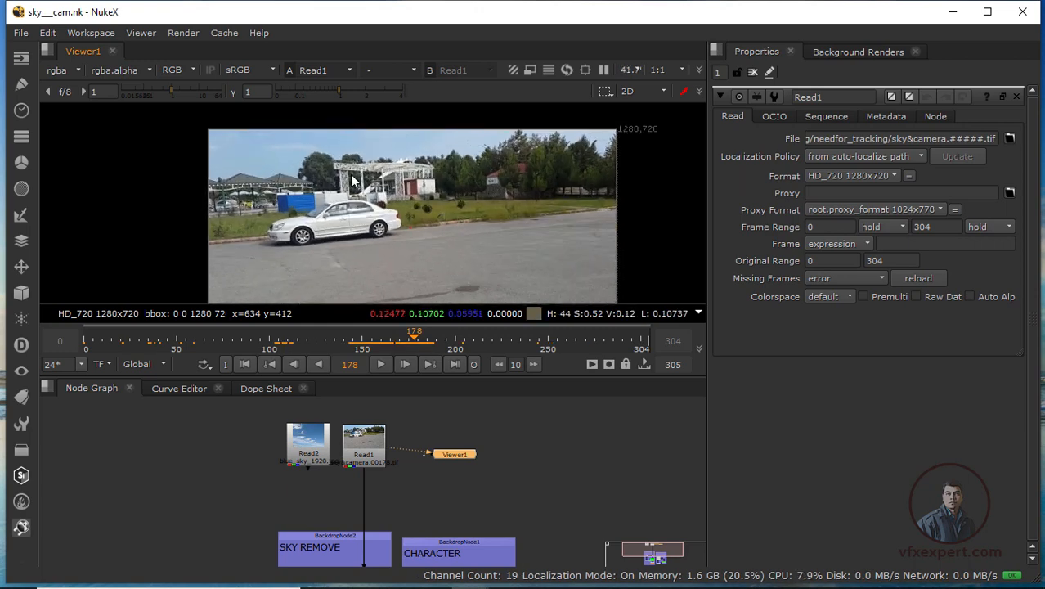
Reframe the Read1 footage and scrub to frame 180 to examine the sky behind the trees and structure
middle_click_drag(354, 174, 333, 194)
scroll(335, 193, "up", 2)
scroll(364, 194, "down", 3)
scroll(421, 235, "up", 1)
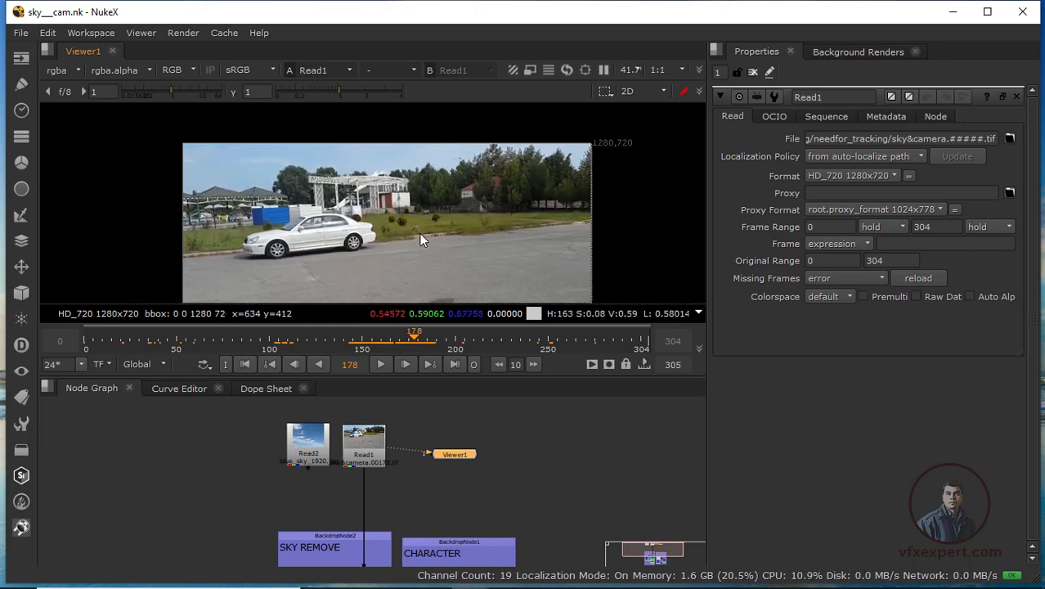
middle_click_drag(421, 235, 386, 232)
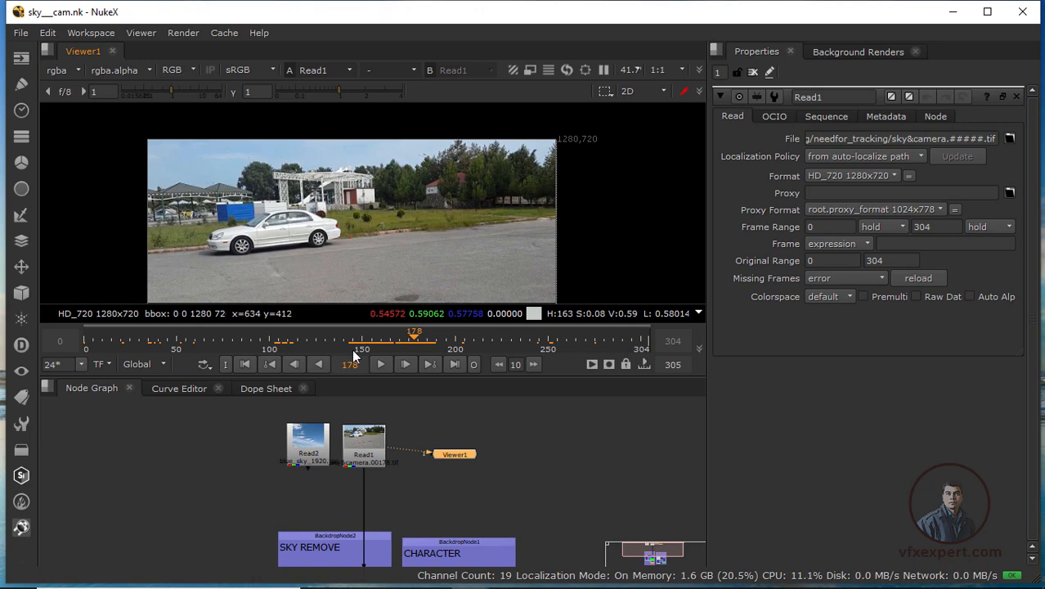
left_click_drag(354, 343, 418, 336)
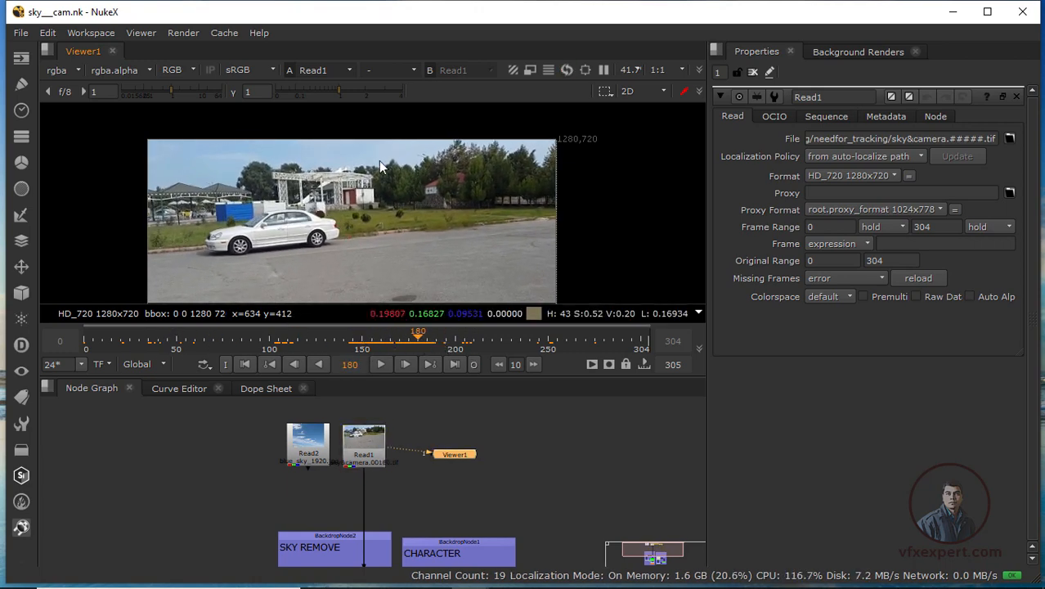
Display the output of EdgeBlur1 from the SKY REMOVE group in the viewer
middle_click_drag(382, 455, 429, 349)
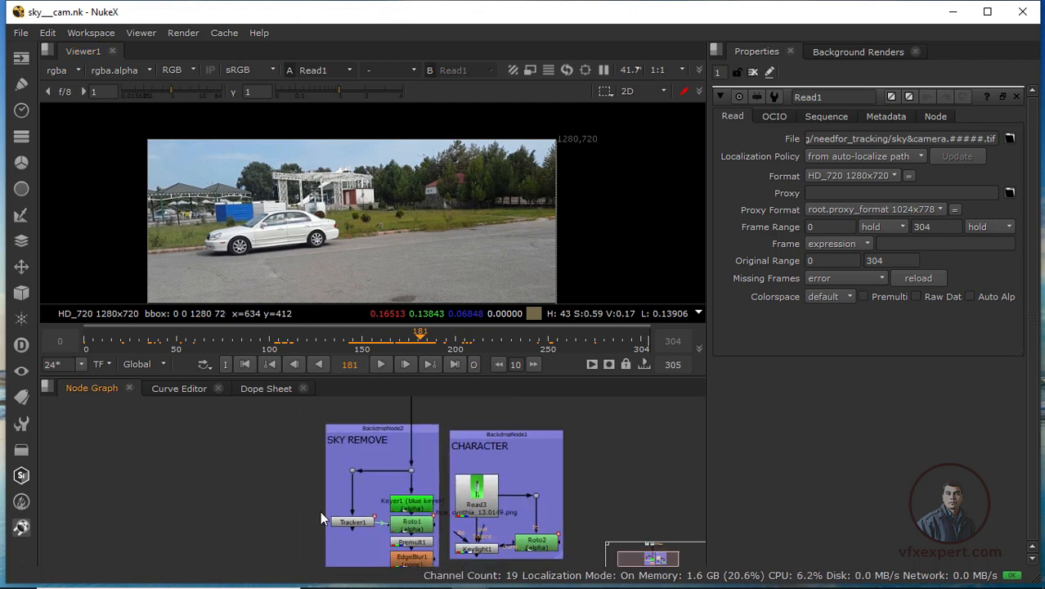
middle_click_drag(422, 540, 401, 515)
middle_click_drag(357, 432, 390, 435)
scroll(372, 472, "up", 3)
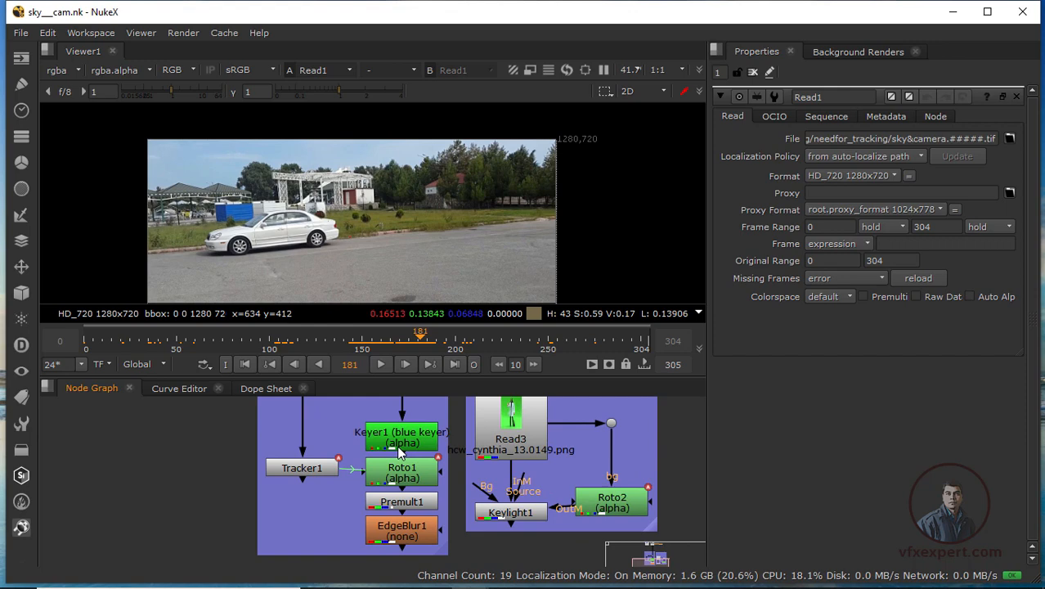
left_click(409, 537)
key("1")
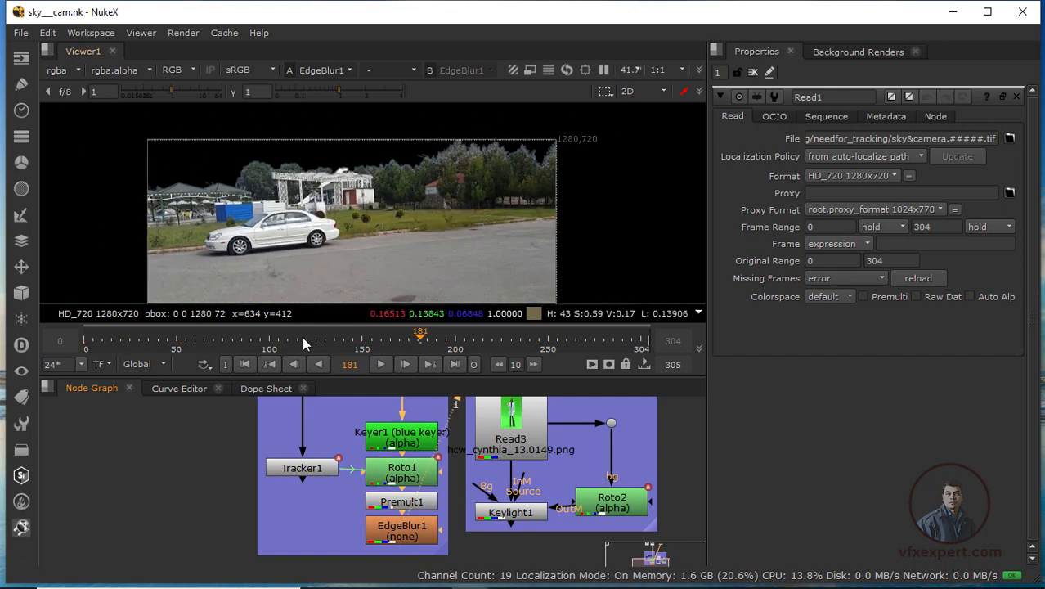
Scrub the sky-removed footage to check the key, ending on frame 143
left_click_drag(284, 331, 383, 341)
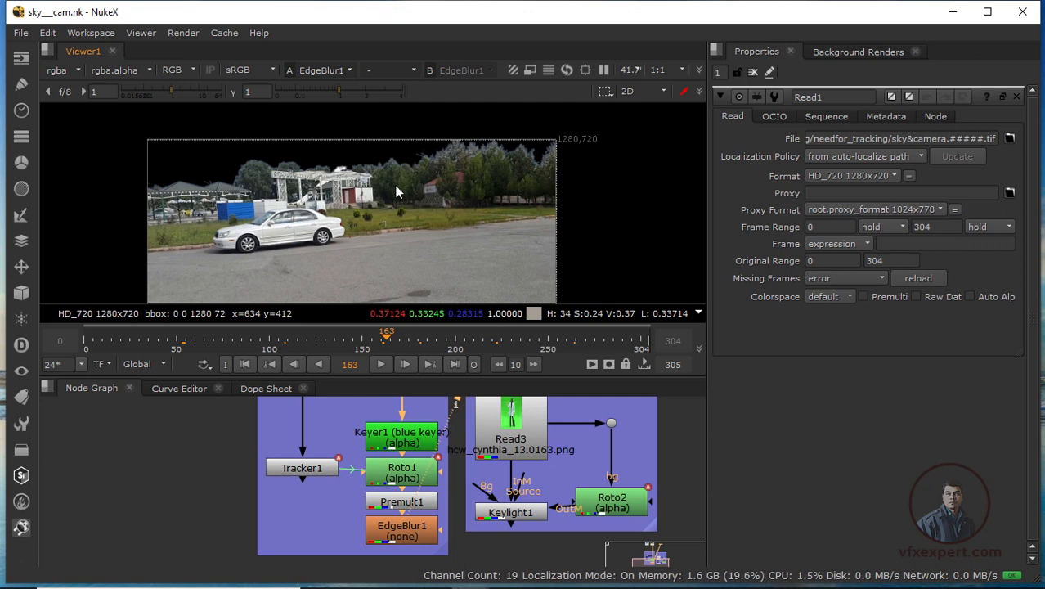
scroll(365, 478, "down", 3)
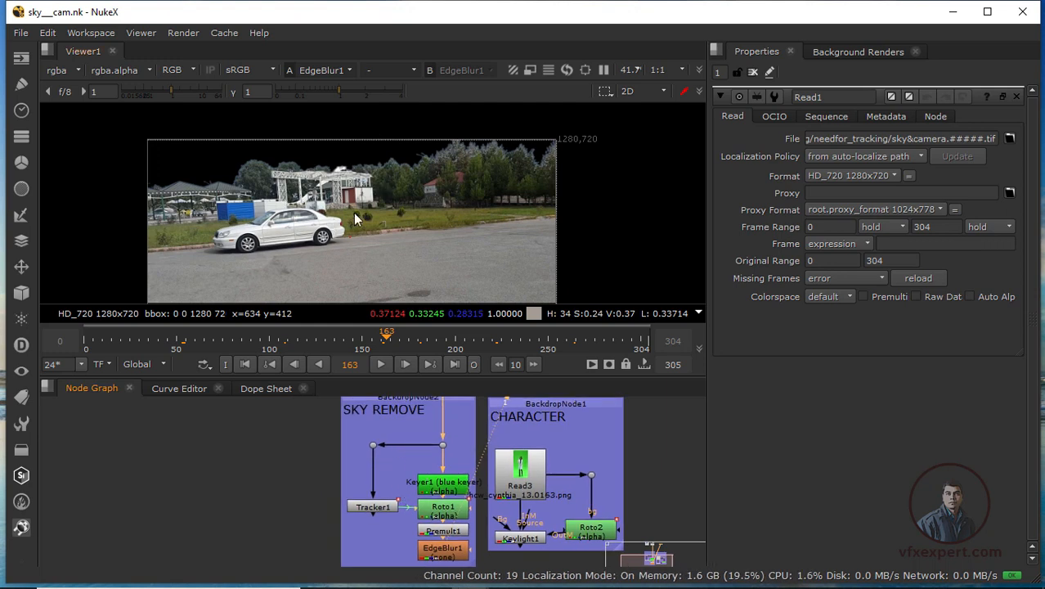
middle_click_drag(465, 433, 482, 407)
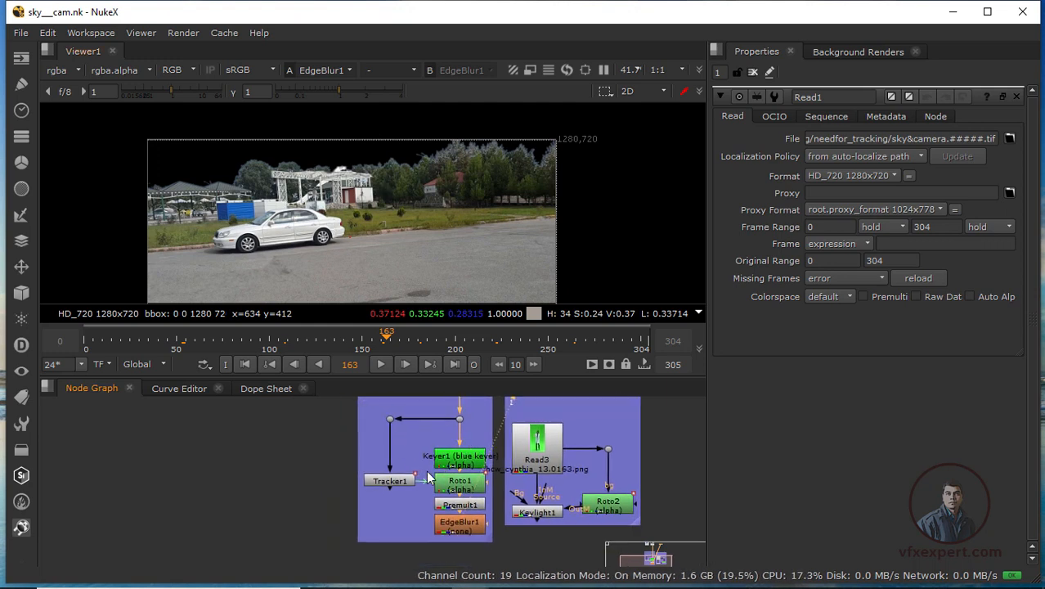
left_click_drag(368, 333, 349, 346)
Move the Read2 blue-sky image node down into the empty space beside the SKY REMOVE group
scroll(300, 462, "down", 3)
middle_click_drag(337, 455, 414, 557)
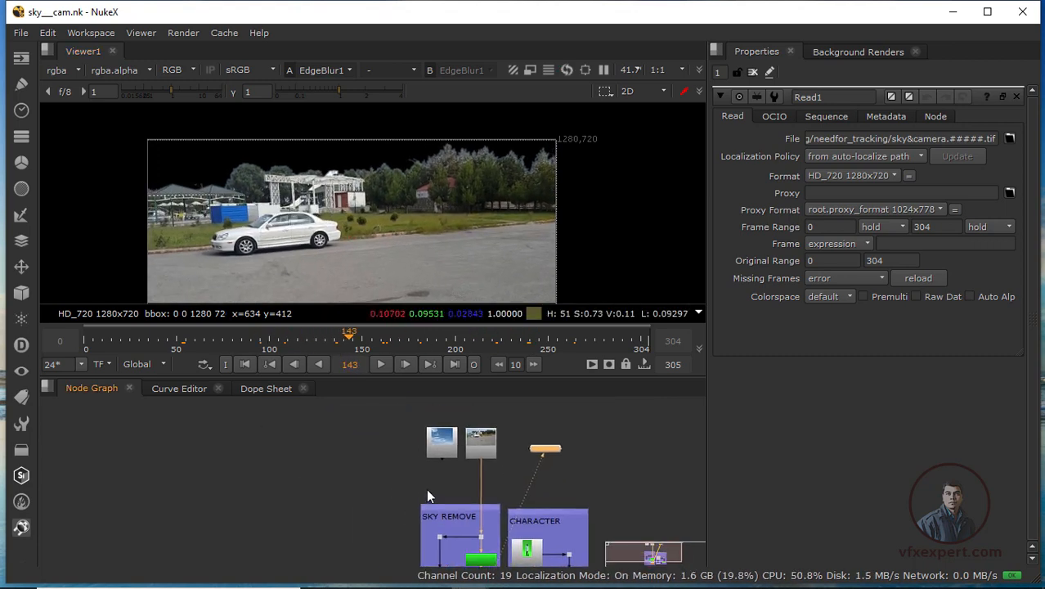
left_click_drag(441, 438, 324, 480)
middle_click_drag(364, 511, 422, 434)
left_click_drag(389, 409, 396, 490)
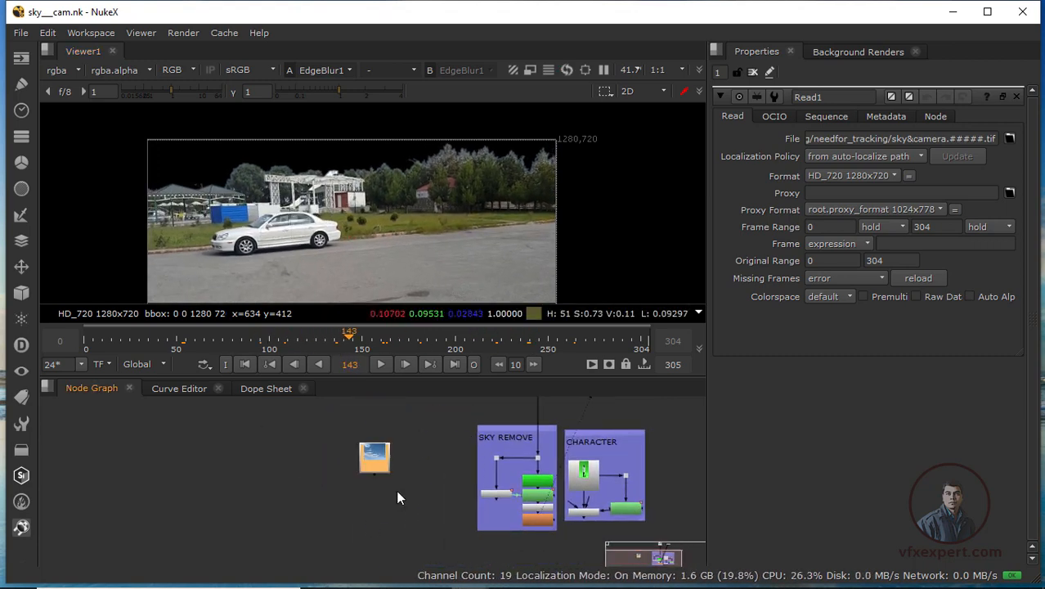
middle_click_drag(423, 476, 397, 467)
scroll(385, 462, "up", 3)
left_click_drag(363, 503, 357, 513)
middle_click_drag(480, 519, 391, 467)
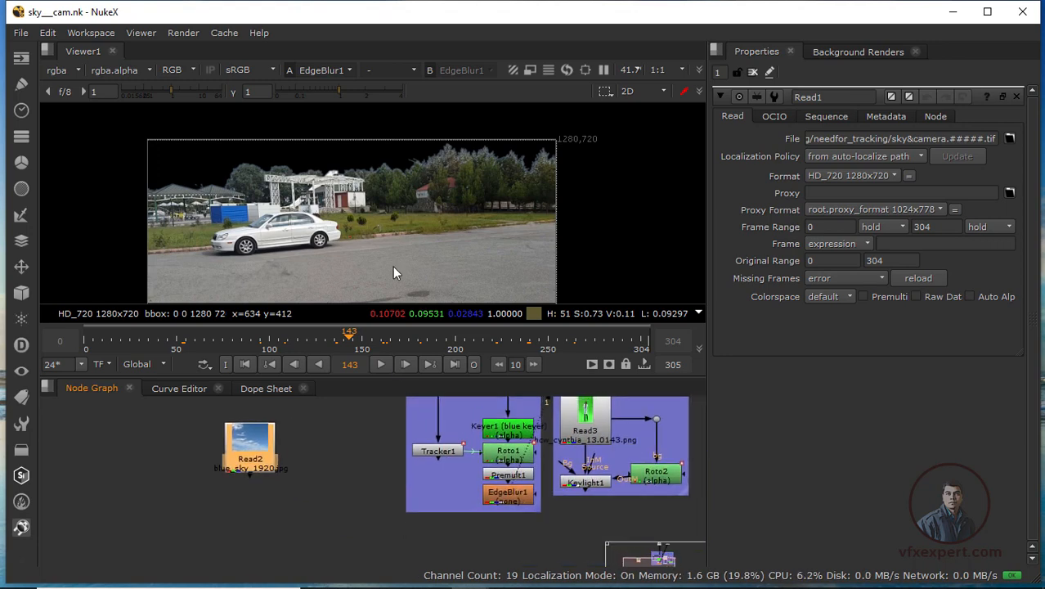
scroll(319, 165, "up", 2)
middle_click_drag(370, 508, 369, 513)
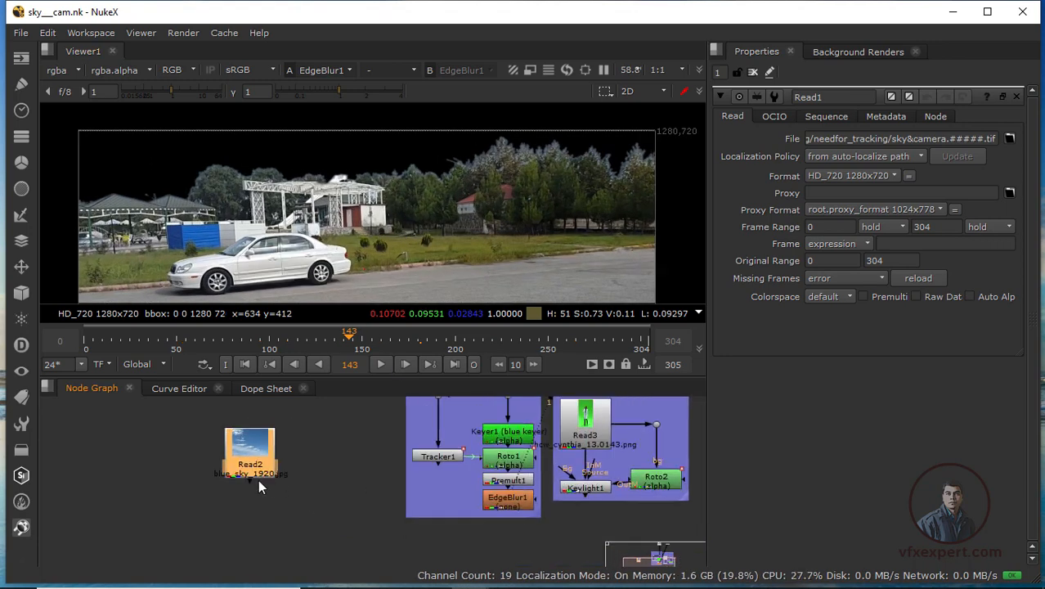
left_click_drag(258, 464, 243, 455)
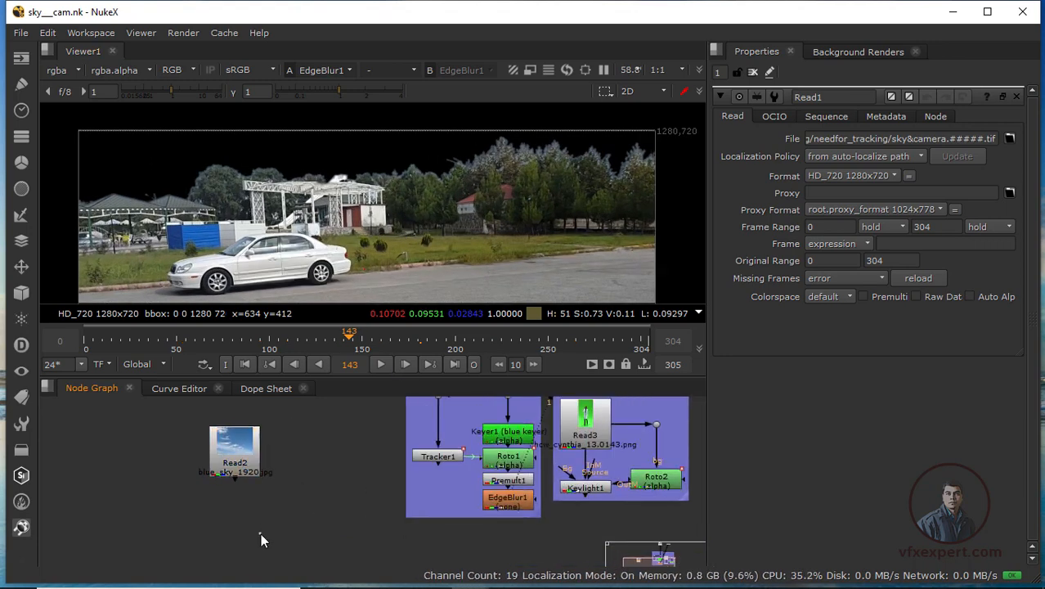
Add a Merge node below the sky image and shift Read2 closer above it
key("m")
left_click_drag(335, 533, 336, 543)
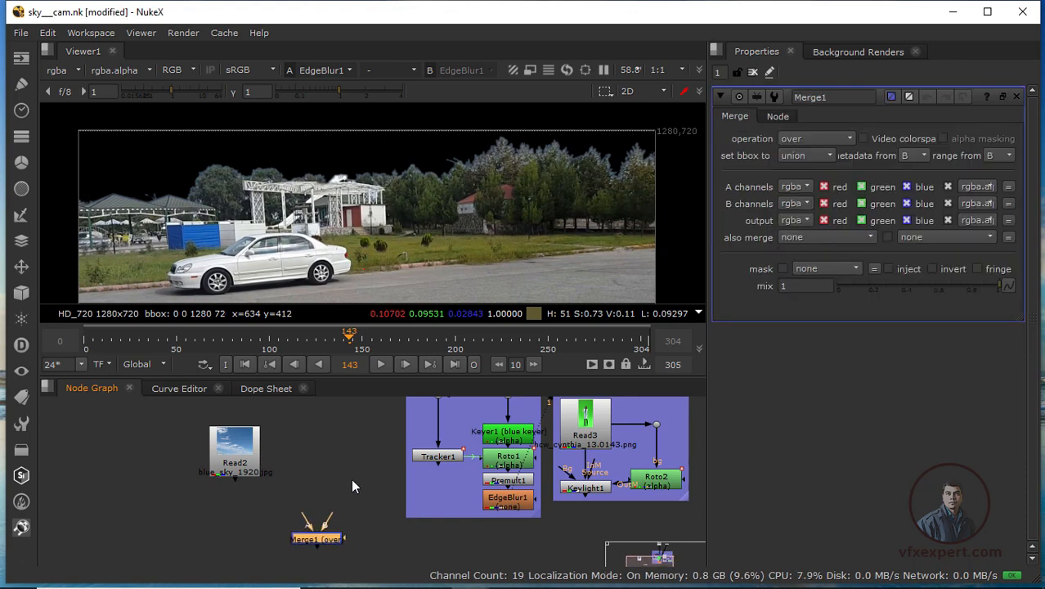
left_click_drag(237, 458, 288, 456)
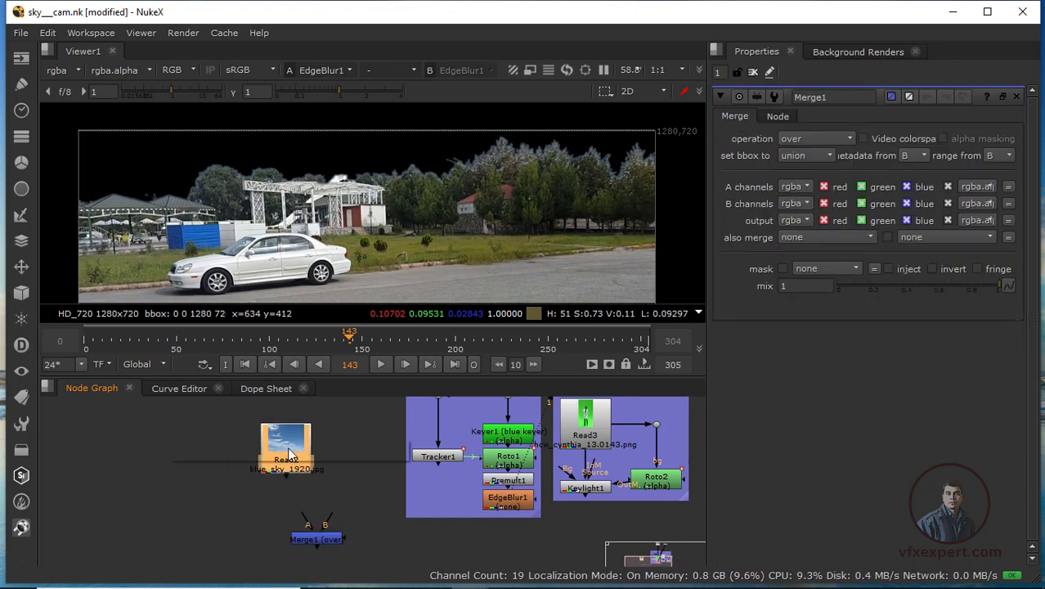
Add a Reformat node after Read2 and set its output format to HD_720 1280x720
key("Tab")
type("RTEF")
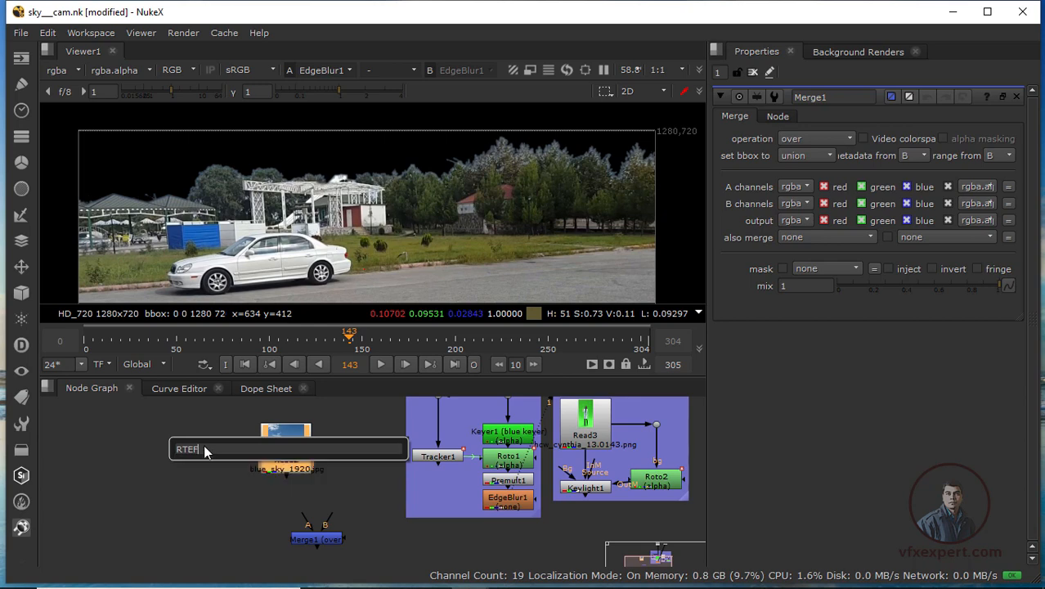
type("REFO")
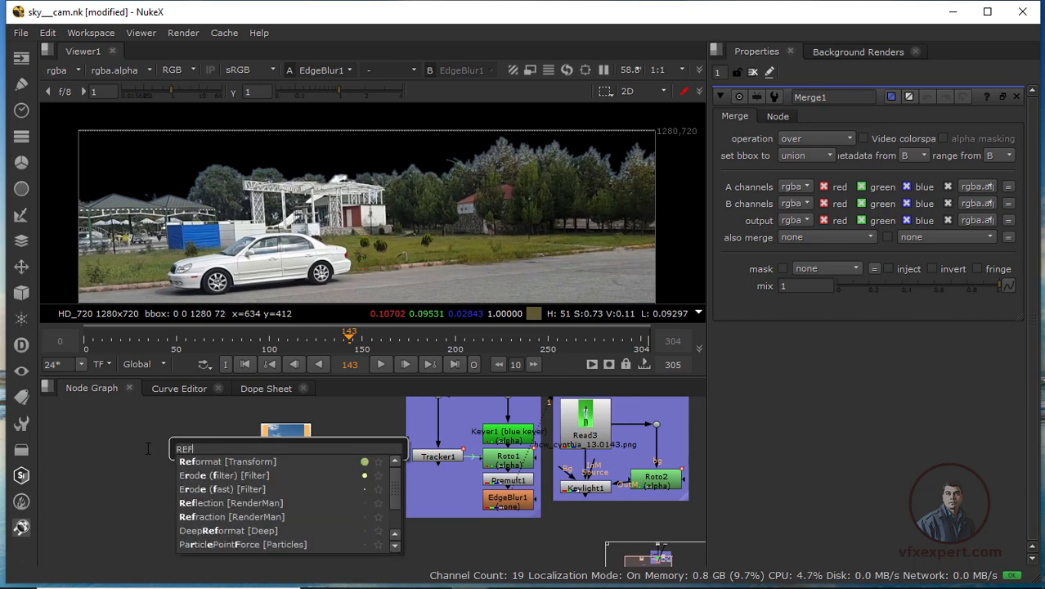
left_click(231, 463)
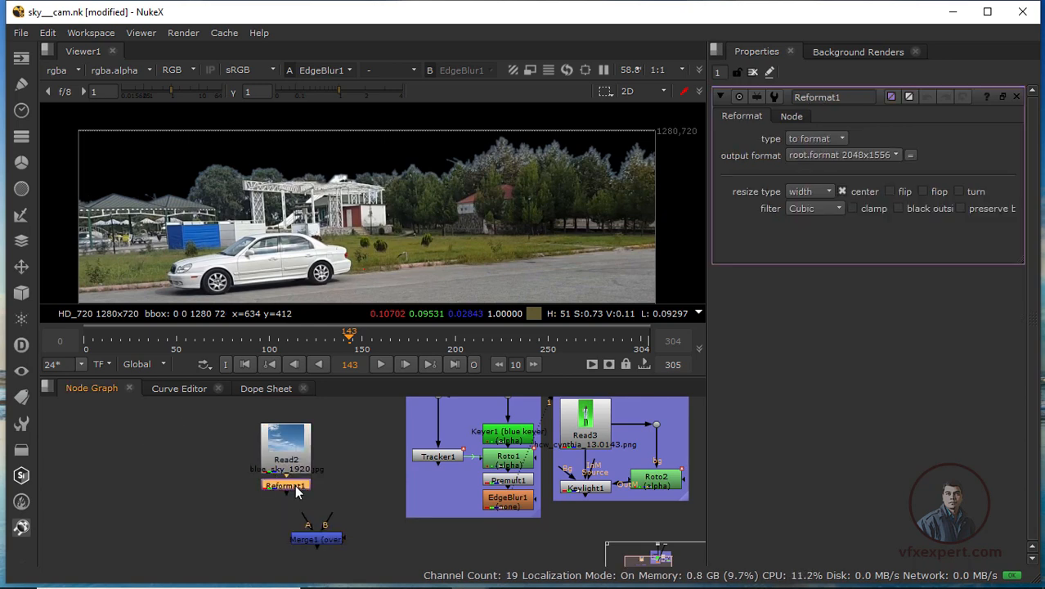
left_click(890, 157)
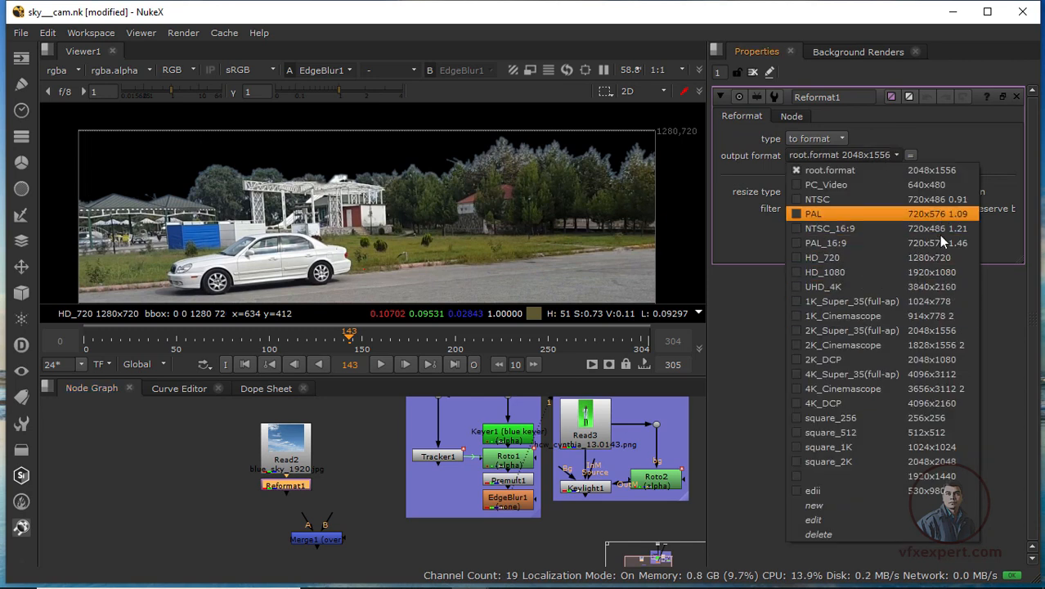
left_click(931, 258)
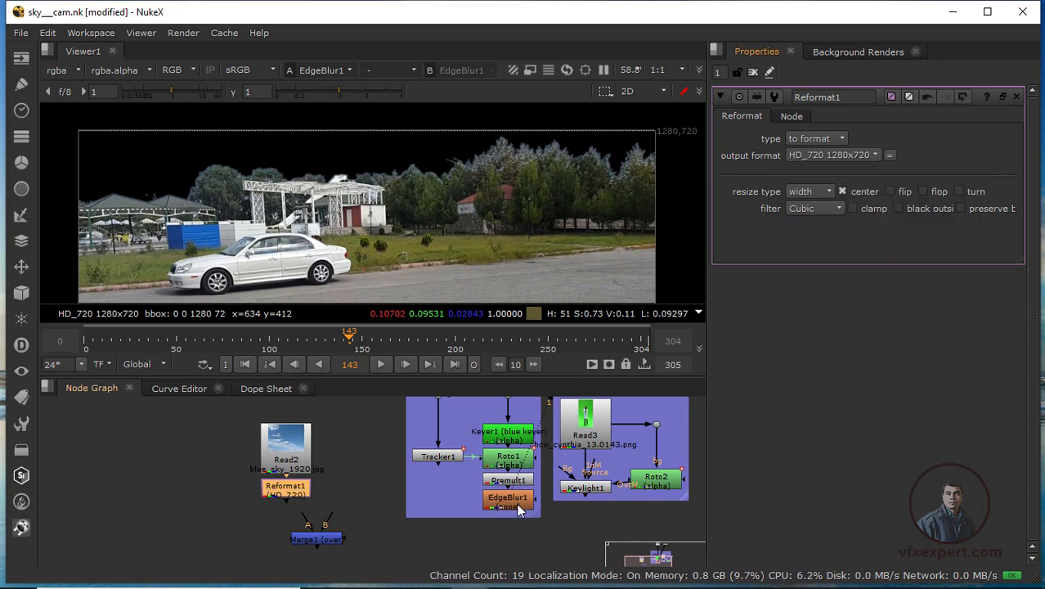
Connect Merge1's B input to Reformat1 and its A input to EdgeBlur1
left_click_drag(326, 543, 321, 558)
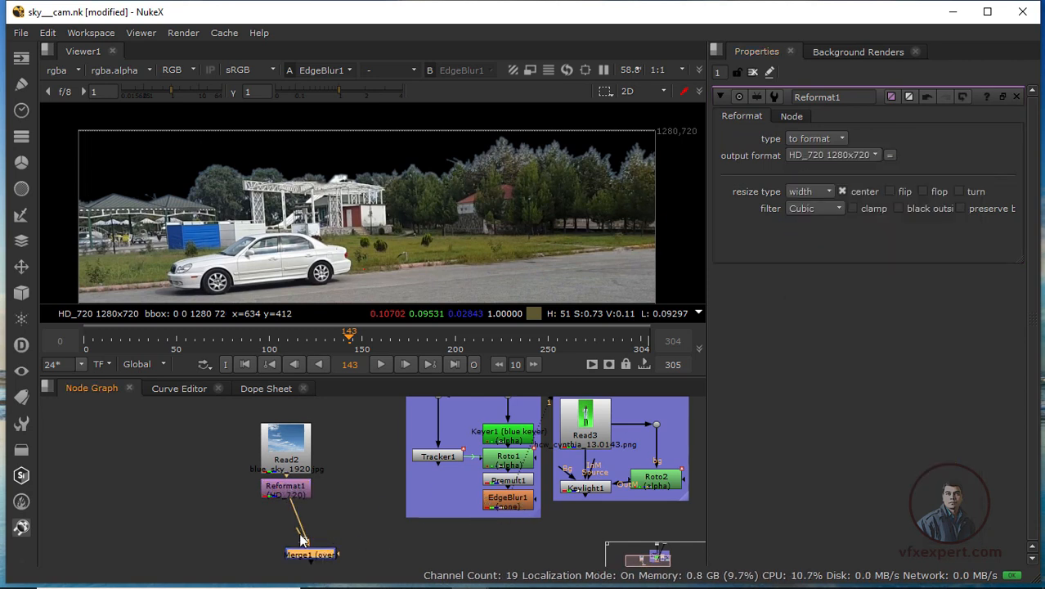
left_click_drag(562, 518, 519, 502)
left_click_drag(325, 557, 309, 549)
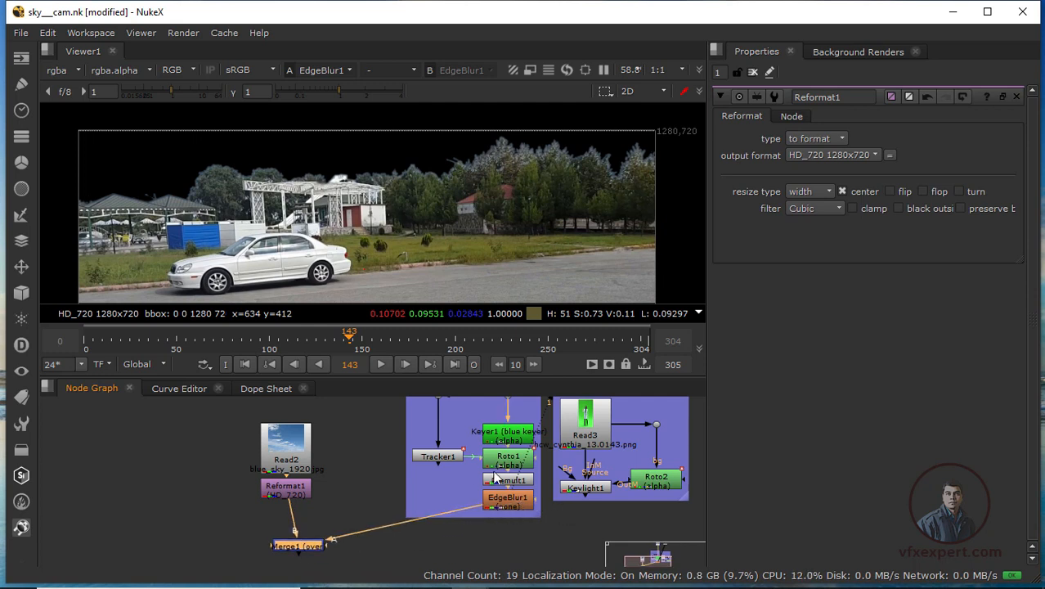
Move the CHARACTER backdrop with its nodes farther away from the SKY REMOVE group
scroll(409, 515, "down", 3)
middle_click_drag(448, 501, 431, 506)
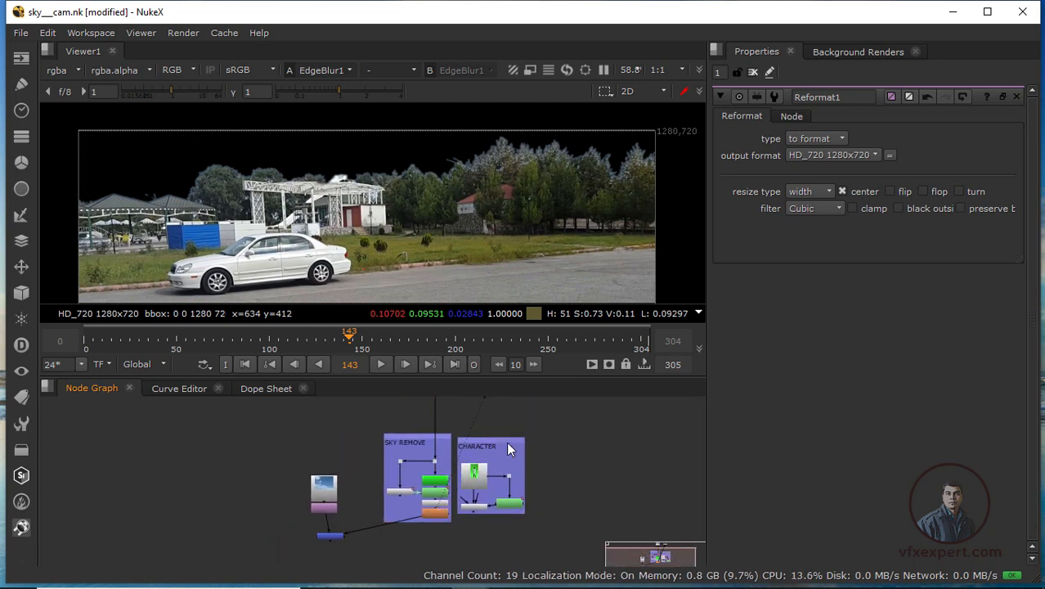
left_click_drag(506, 441, 596, 439)
Move the Viewer1 node below the merge, connect it to Merge1 and align it directly underneath
scroll(448, 455, "down", 3)
left_click_drag(452, 501, 411, 525)
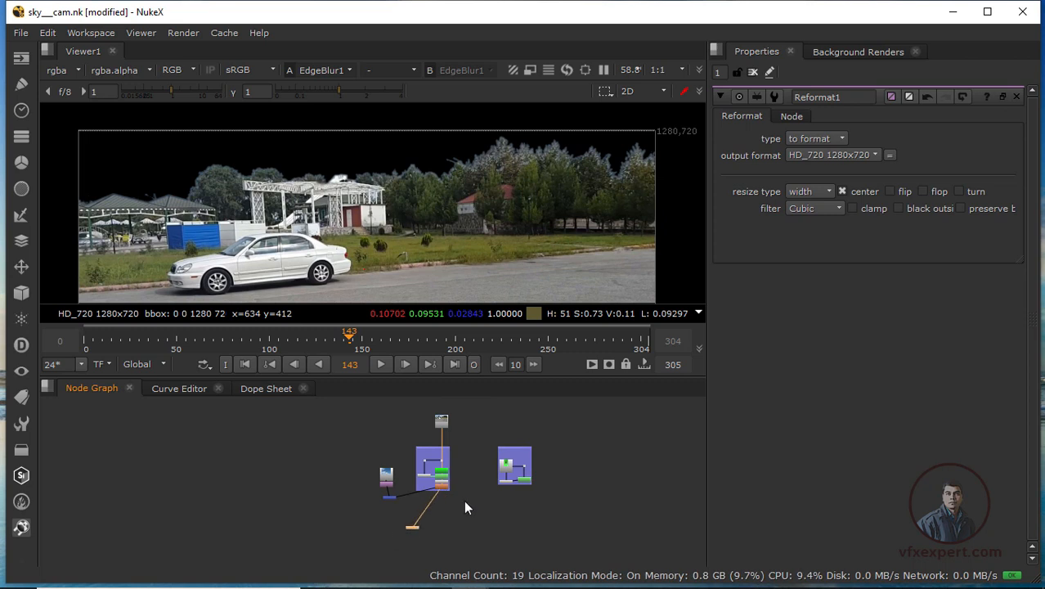
scroll(461, 497, "up", 6)
middle_click_drag(386, 491, 555, 472)
scroll(555, 472, "down", 3)
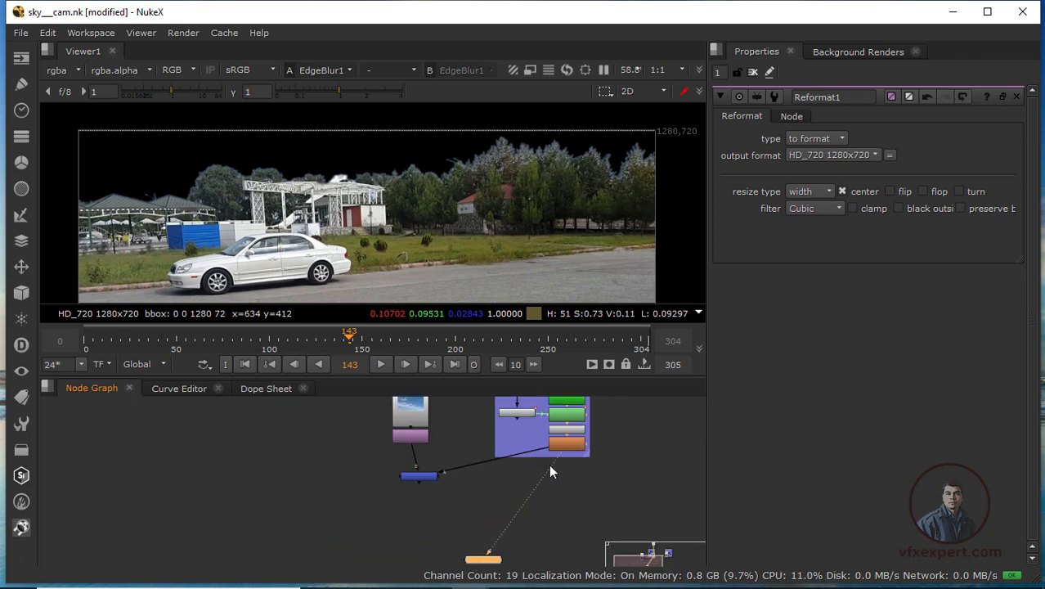
left_click_drag(549, 465, 415, 477)
left_click_drag(487, 563, 426, 514)
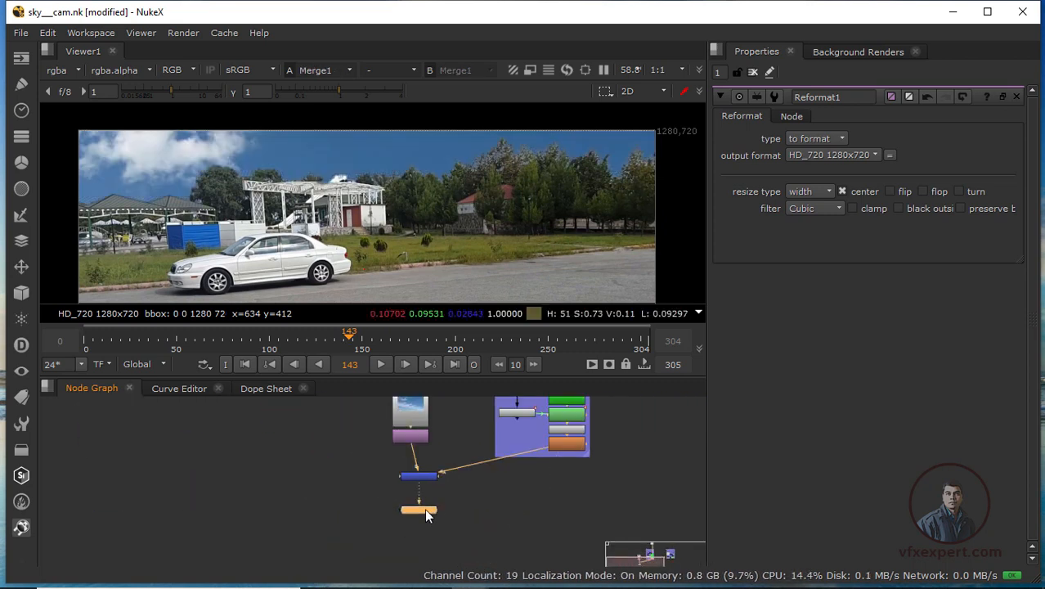
Align Read2 in a straight column above Reformat1 and reframe the merged sky composite
left_click_drag(414, 433, 426, 414)
scroll(435, 204, "down", 5)
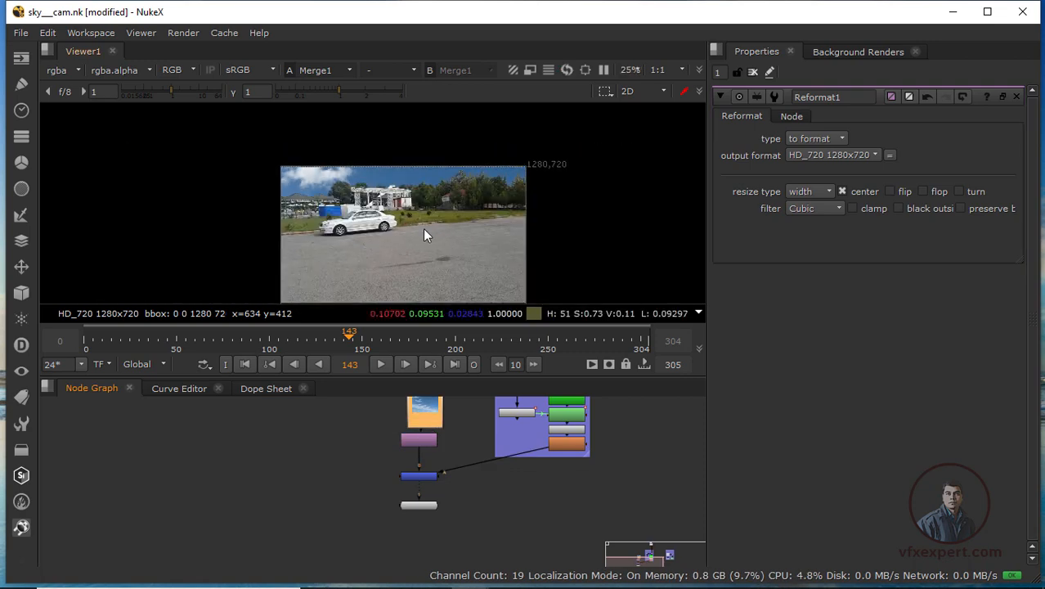
scroll(423, 229, "up", 3)
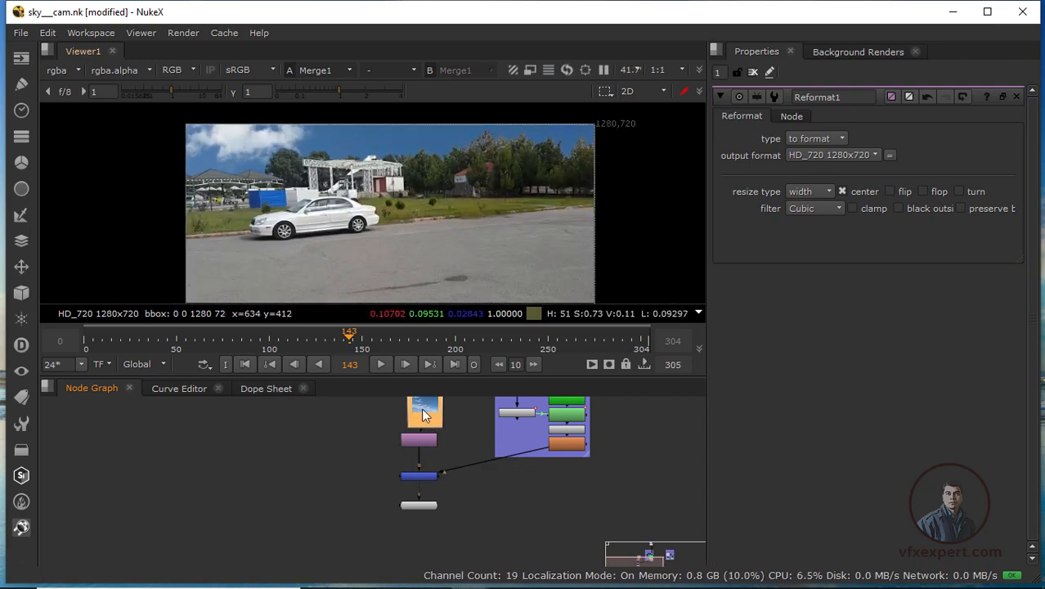
left_click_drag(421, 407, 412, 408)
scroll(350, 267, "up", 2)
scroll(311, 283, "down", 2)
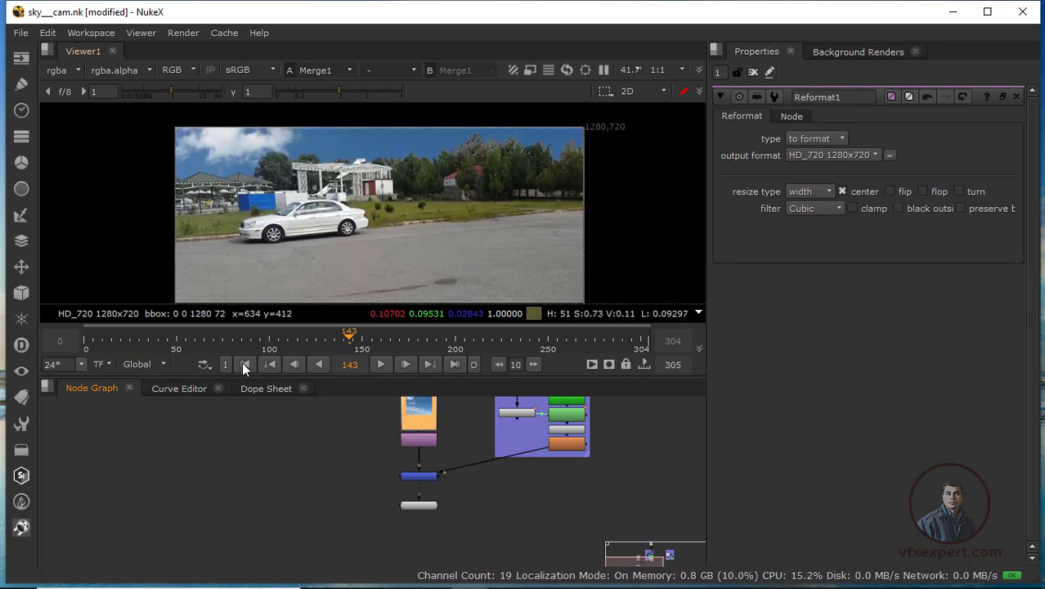
Play the composite from the first frame, stop it, and scrub to frame 71 to check the sky's motion
left_click(244, 364)
left_click(380, 364)
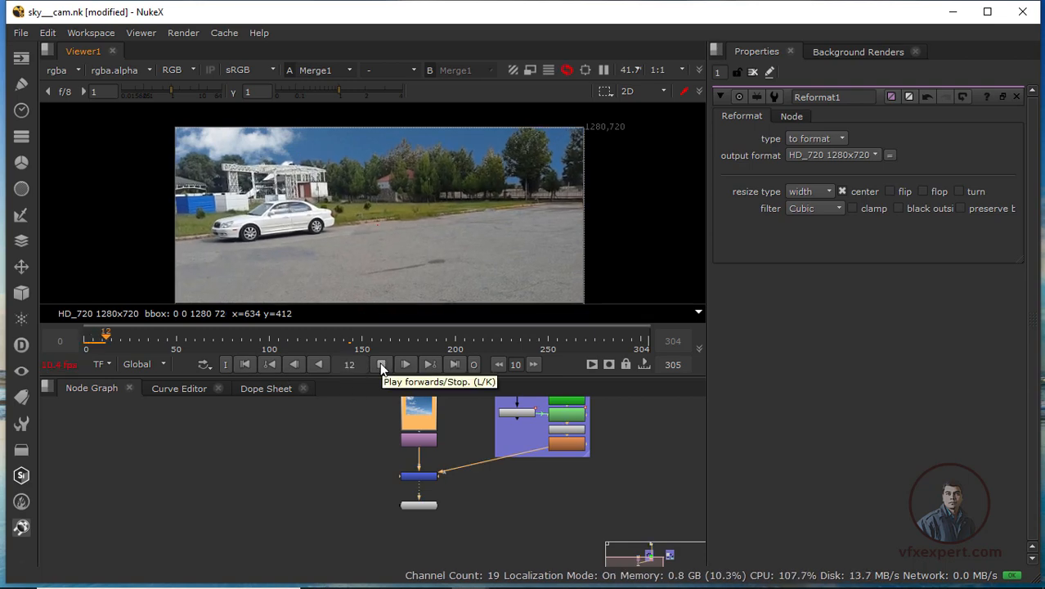
left_click(380, 364)
left_click_drag(151, 337, 220, 338)
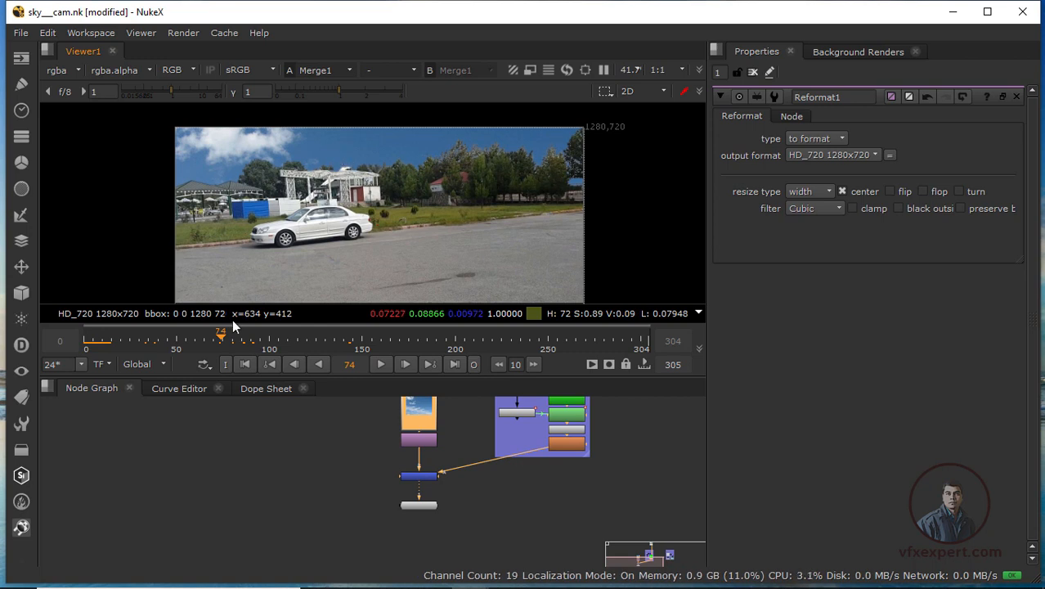
mouse_move(219, 342)
left_mouse_down()
mouse_move(163, 337)
mouse_move(262, 337)
mouse_move(185, 334)
mouse_move(198, 326)
mouse_move(214, 336)
left_mouse_up()
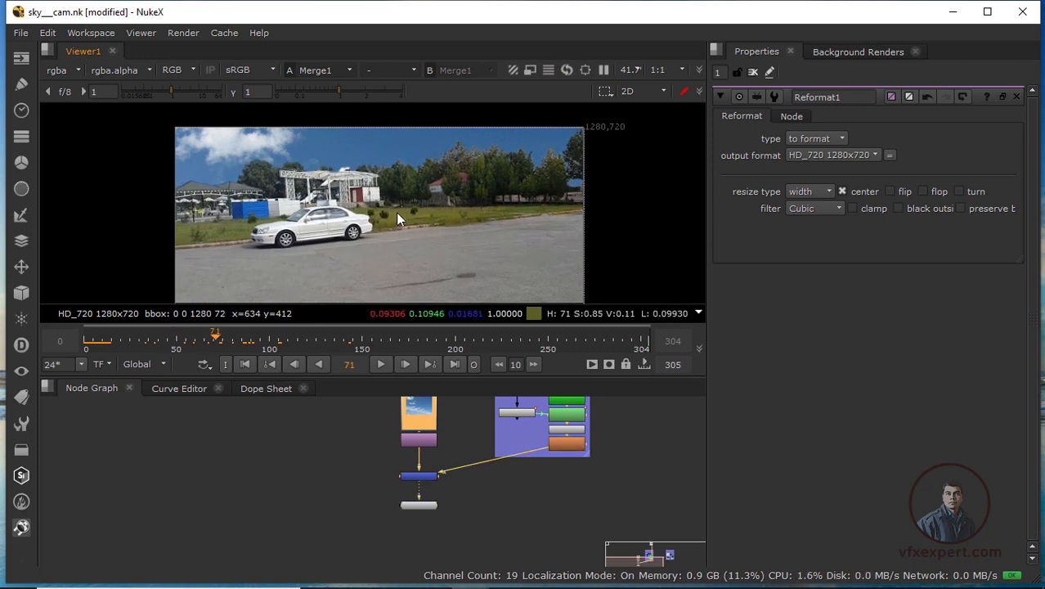
Enlarge the Node Graph area slightly to give the sky and merge nodes more room
scroll(372, 432, "up", 2)
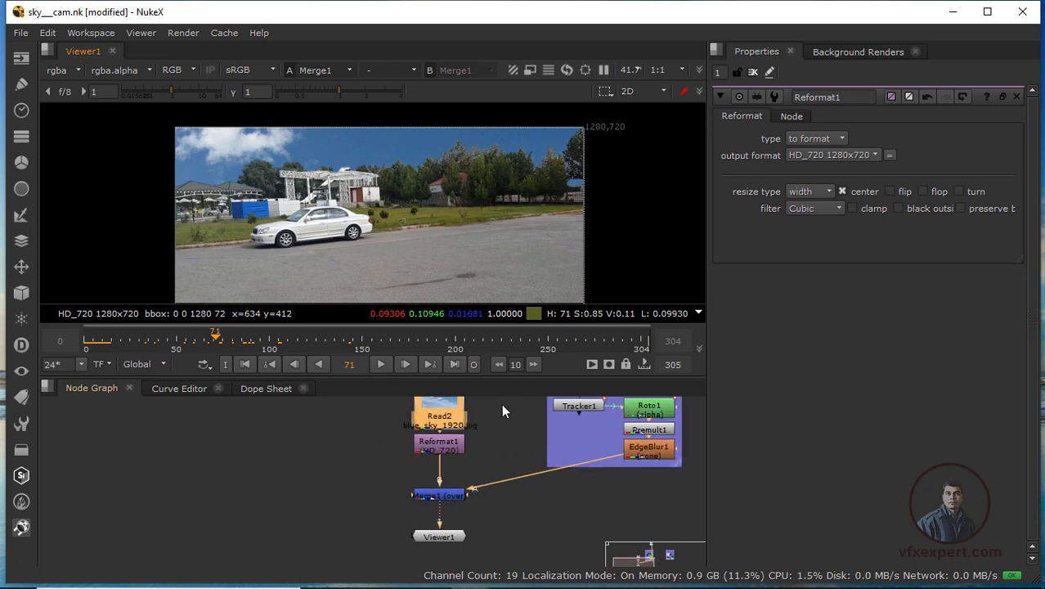
left_click_drag(518, 377, 520, 349)
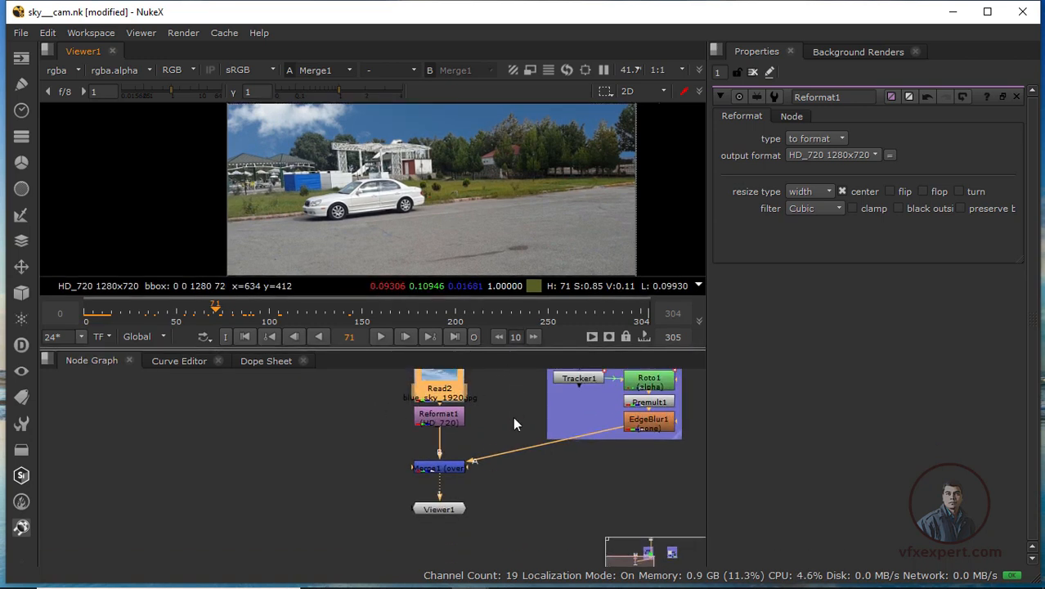
Disconnect Merge1 from EdgeBlur1, view EdgeBlur1's keyed footage and place Viewer1 beneath it
scroll(515, 441, "down", 2)
left_click_drag(518, 489, 523, 488)
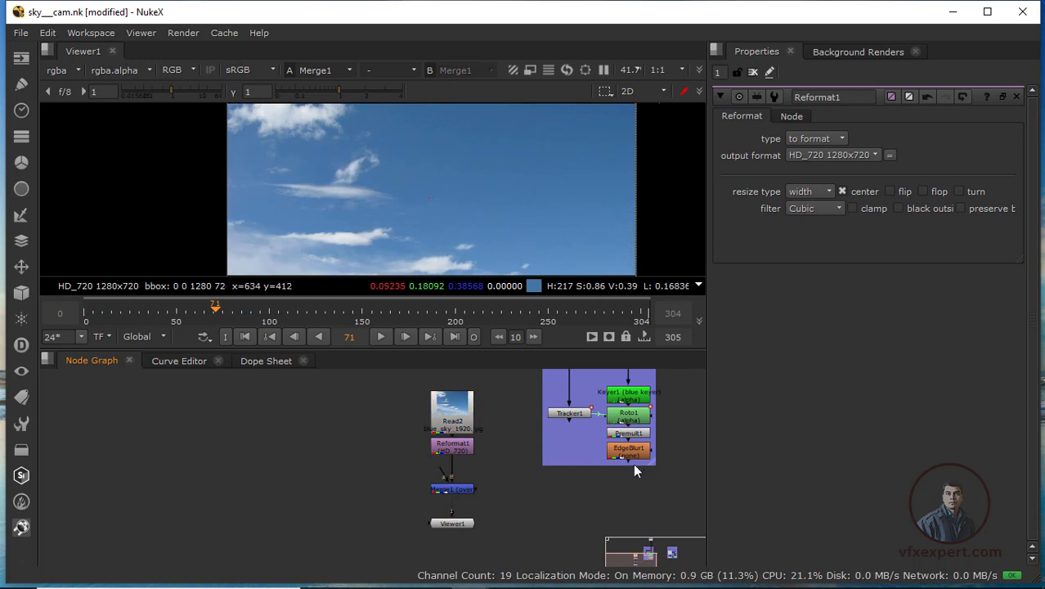
key("1")
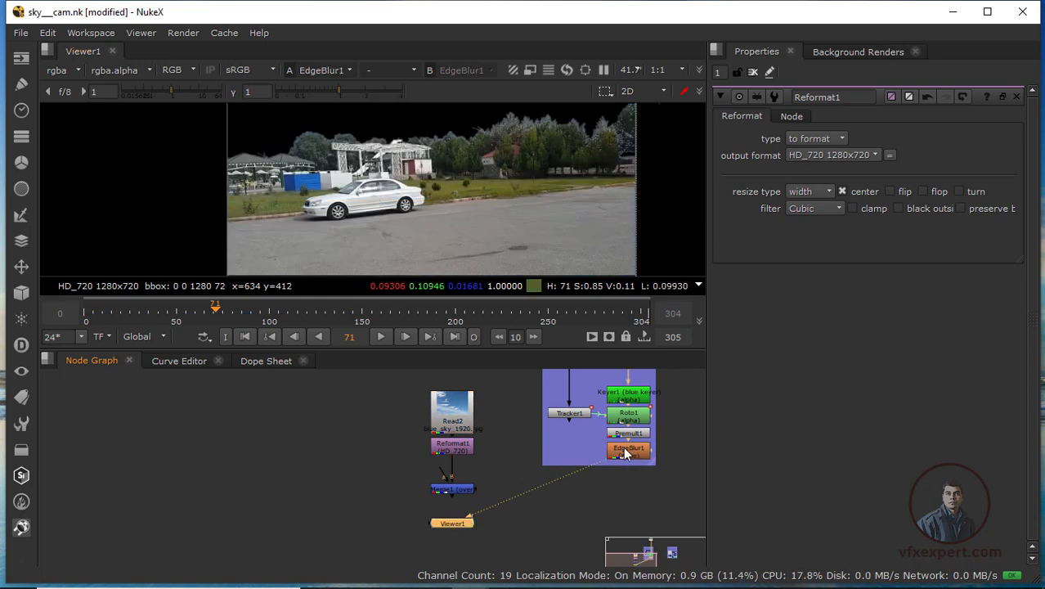
left_click_drag(463, 523, 627, 504)
Delete the Merge1 and Reformat1 nodes from the sky branch
left_click_drag(454, 479, 463, 488)
left_click_drag(461, 494, 463, 507)
left_click(457, 450)
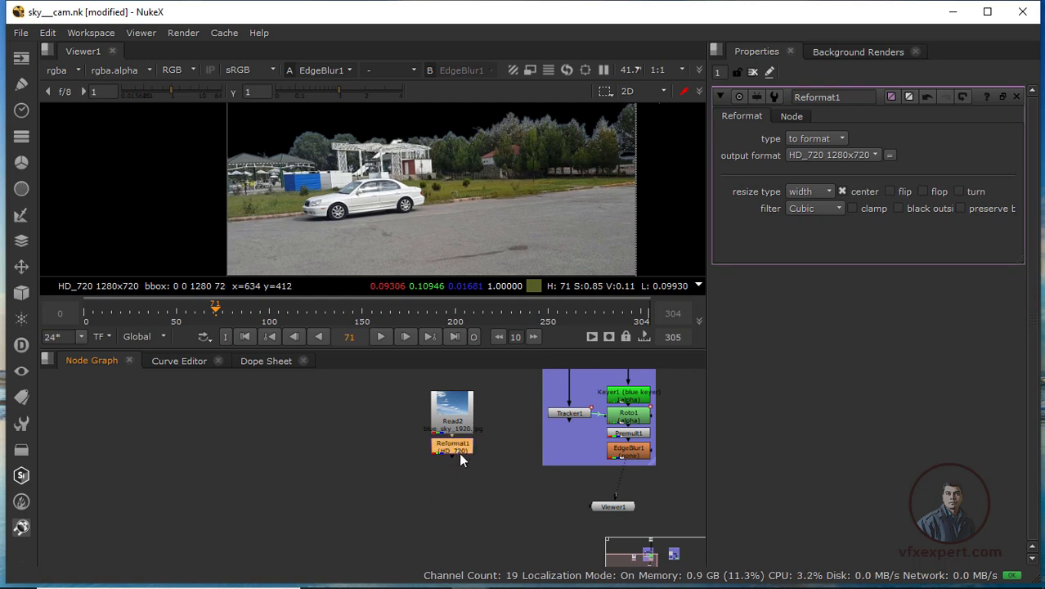
key("Delete")
Move Read2 to an empty area away from the keying group, view it through Viewer1 and align the viewer node below it
left_click_drag(451, 412, 250, 451)
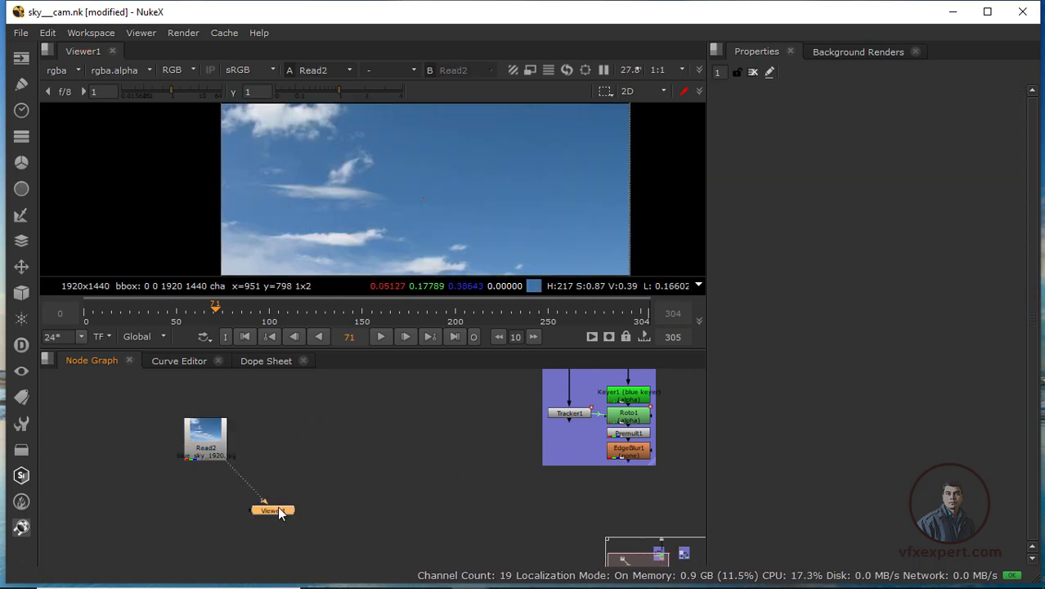
left_click_drag(287, 513, 221, 497)
scroll(396, 224, "down", 4)
scroll(404, 219, "up", 3)
middle_click_drag(393, 216, 353, 208)
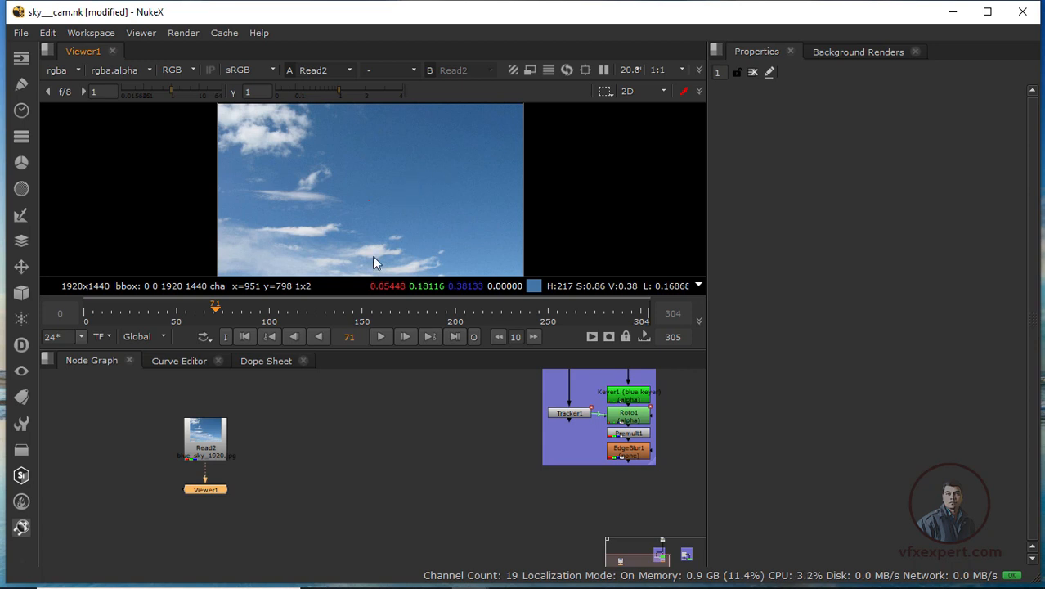
left_click_drag(199, 444, 199, 431)
left_click_drag(209, 489, 211, 496)
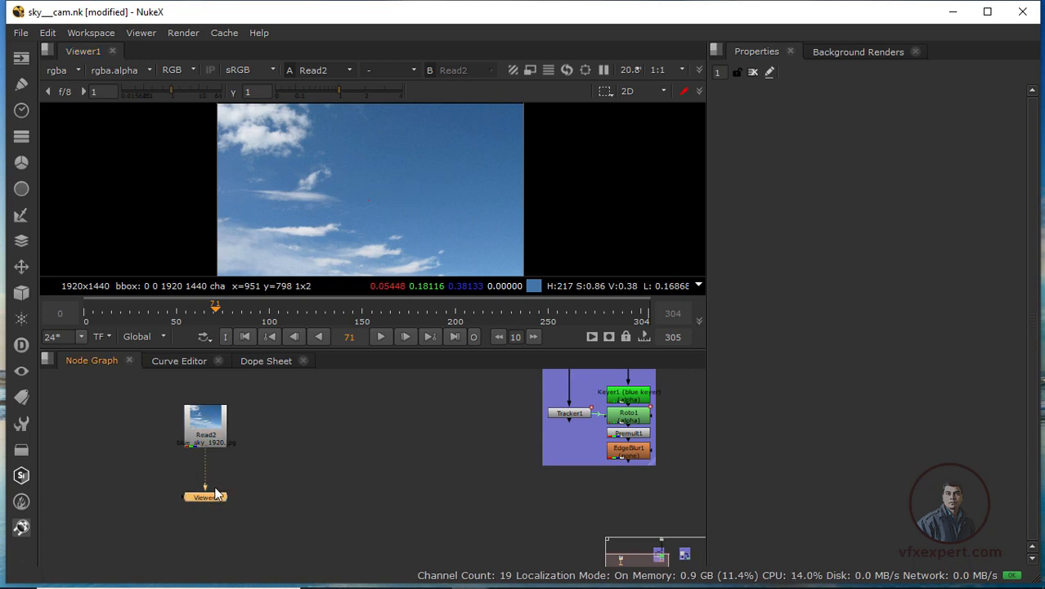
left_click_drag(214, 424, 214, 440)
Insert a Sphere geometry node between Read2 and Viewer1 so the sky image textures it
left_click(210, 436)
left_click(21, 292)
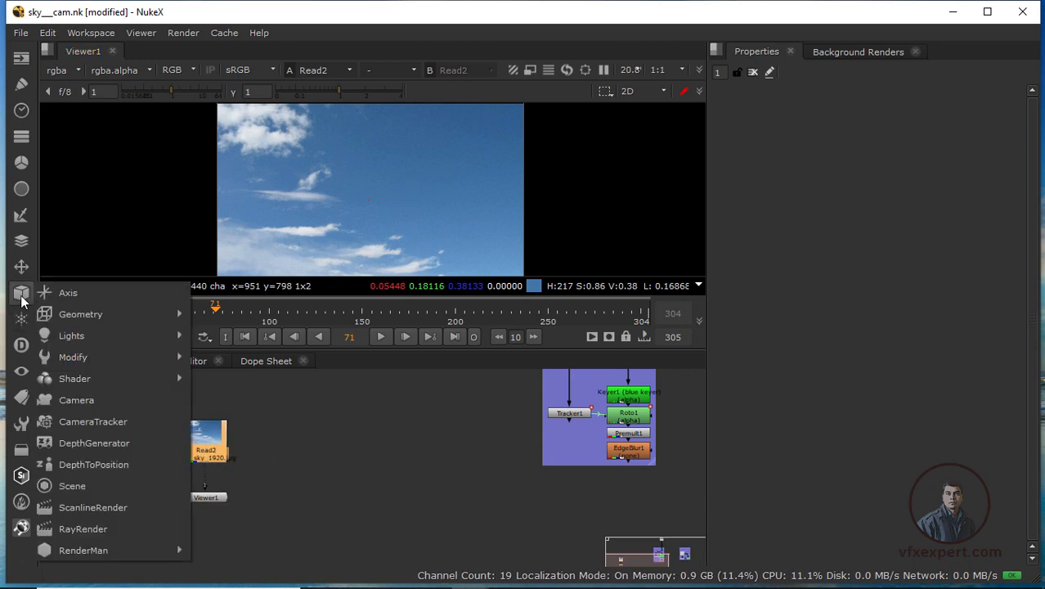
mouse_move(96, 317)
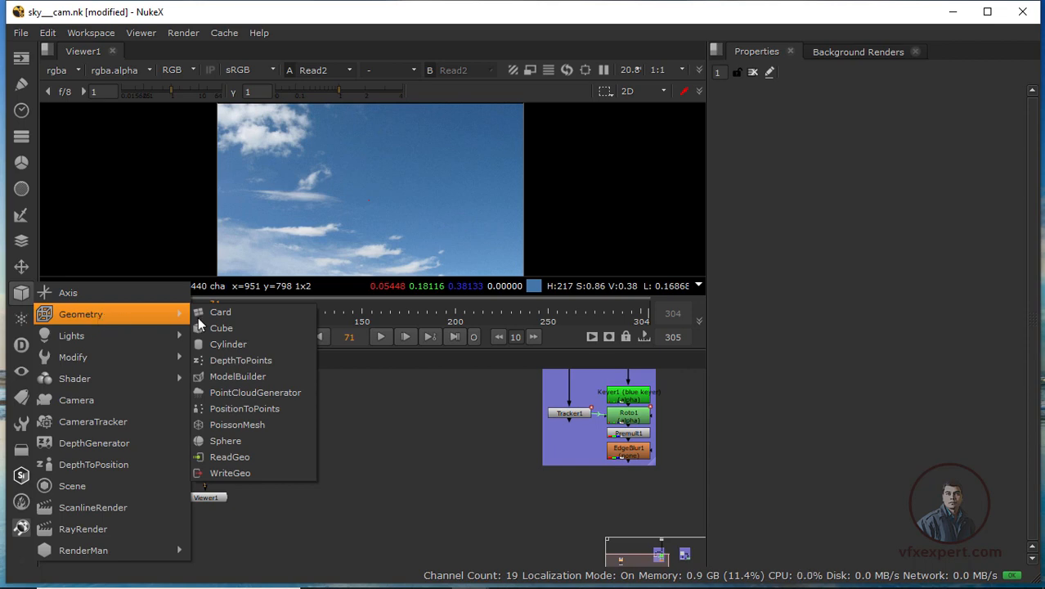
left_click(245, 441)
mouse_move(205, 438)
left_mouse_down()
mouse_move(205, 413)
mouse_move(303, 464)
mouse_move(206, 425)
mouse_move(210, 444)
left_mouse_up()
left_click(211, 473)
left_click(210, 475)
Examine the sky-textured sphere in the 3D view from several angles and distances
left_click(461, 181)
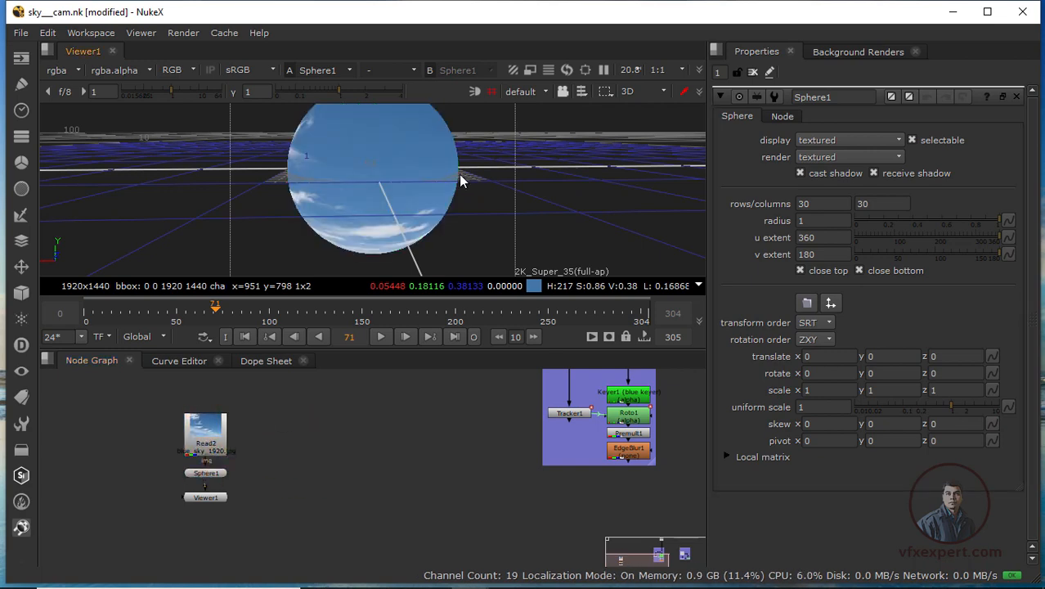
left_click_drag(460, 180, 435, 214, "ctrl")
scroll(429, 232, "down", 2)
left_click_drag(431, 350, 427, 413)
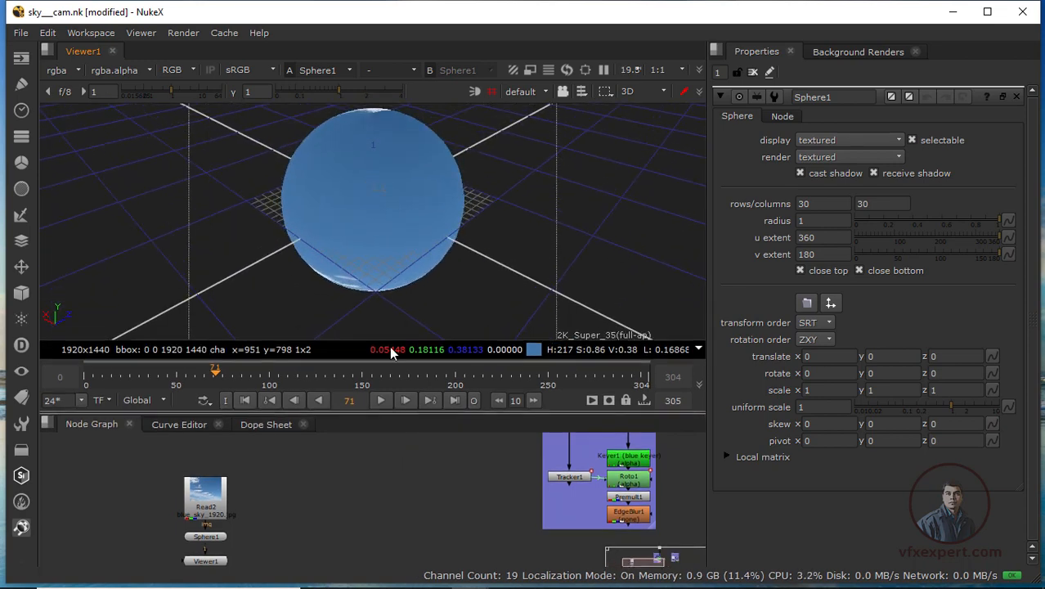
mouse_move(394, 279)
left_mouse_down("ctrl")
mouse_move(573, 179)
mouse_move(348, 99)
mouse_move(331, 290)
mouse_move(451, 294)
mouse_move(436, 262)
mouse_move(387, 305)
mouse_move(411, 267)
left_mouse_up("ctrl")
left_click_drag(348, 282, 398, 275, "ctrl")
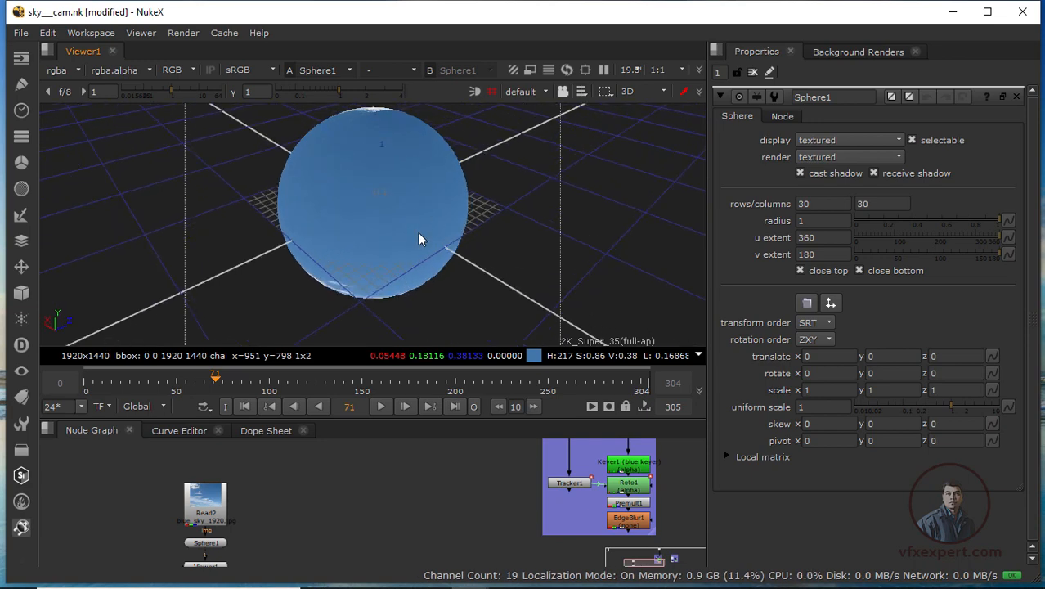
scroll(418, 231, "down", 3)
scroll(418, 229, "up", 4)
scroll(397, 191, "down", 3)
scroll(399, 206, "up", 3)
scroll(400, 208, "up", 3)
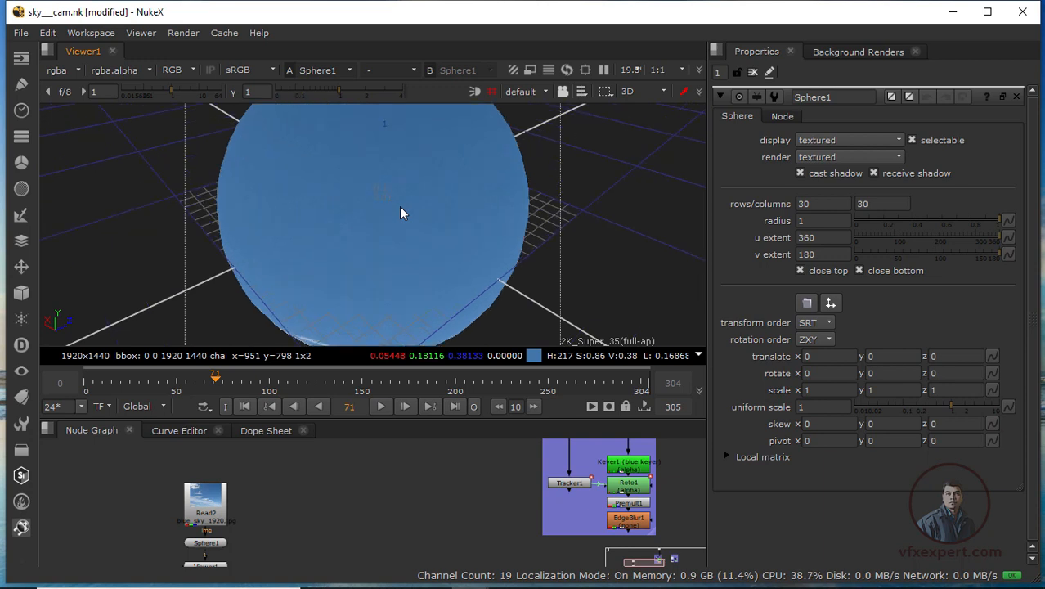
scroll(399, 207, "down", 4)
scroll(420, 182, "down", 2)
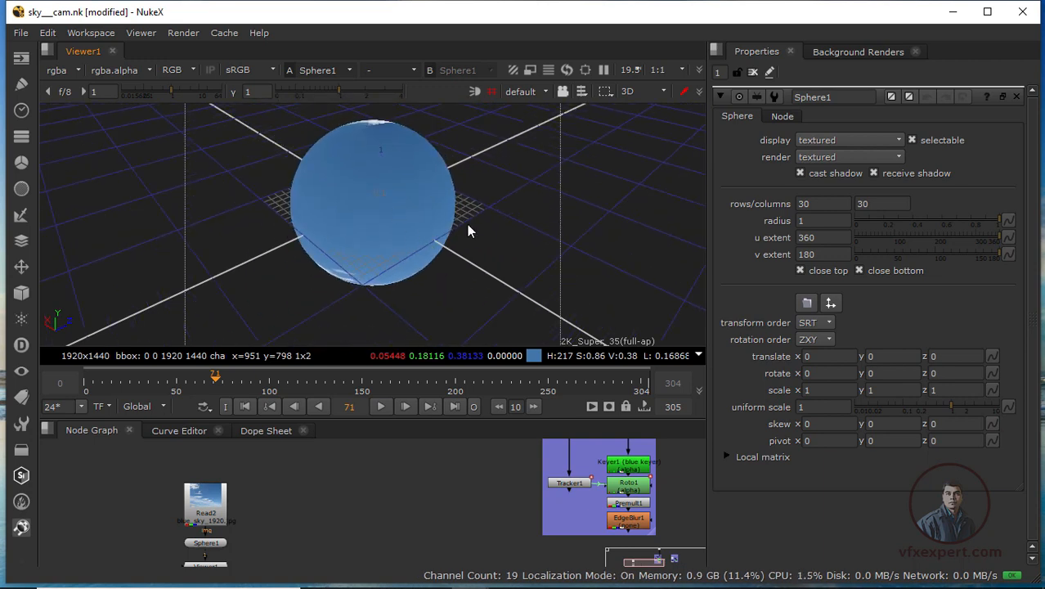
scroll(389, 218, "up", 3)
scroll(396, 206, "down", 4)
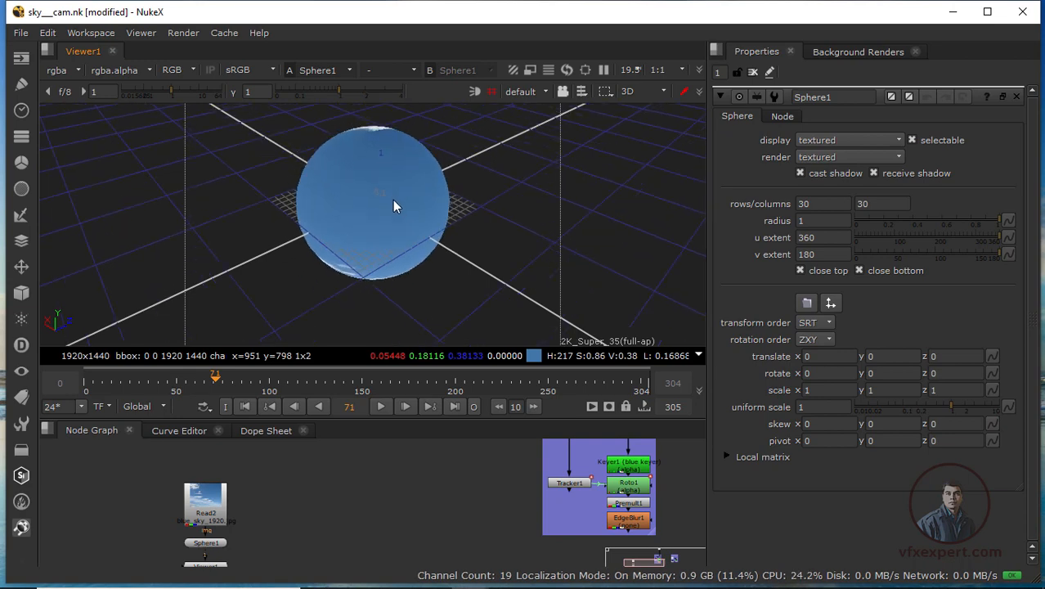
left_click_drag(364, 237, 380, 270, "ctrl")
left_click_drag(467, 288, 380, 237, "ctrl")
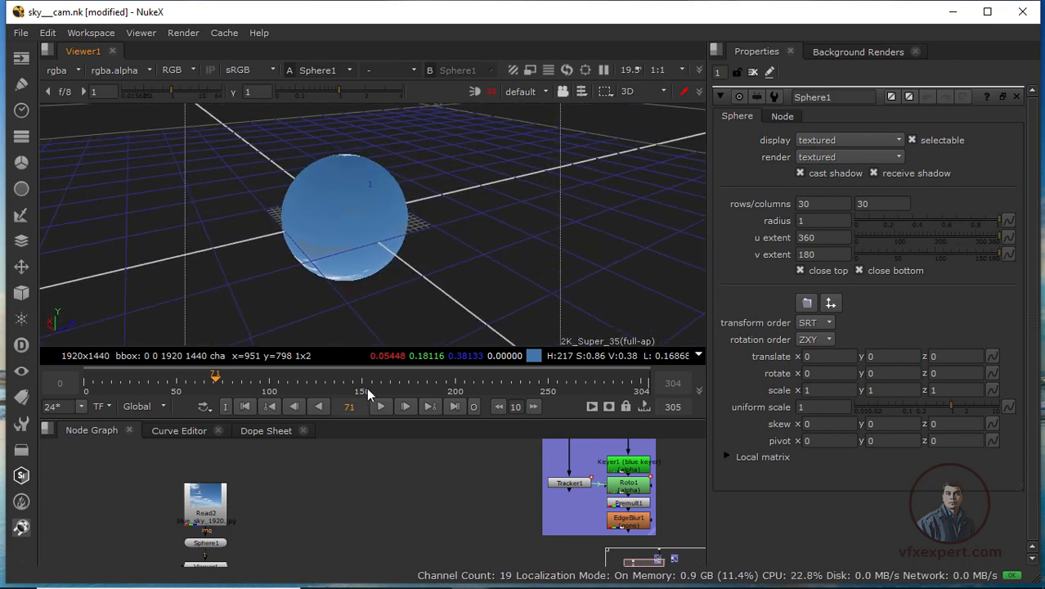
Enlarge the Node Graph, space Viewer1 farther below Sphere1 and reframe the sphere in the 3D view
left_click_drag(388, 417, 374, 325)
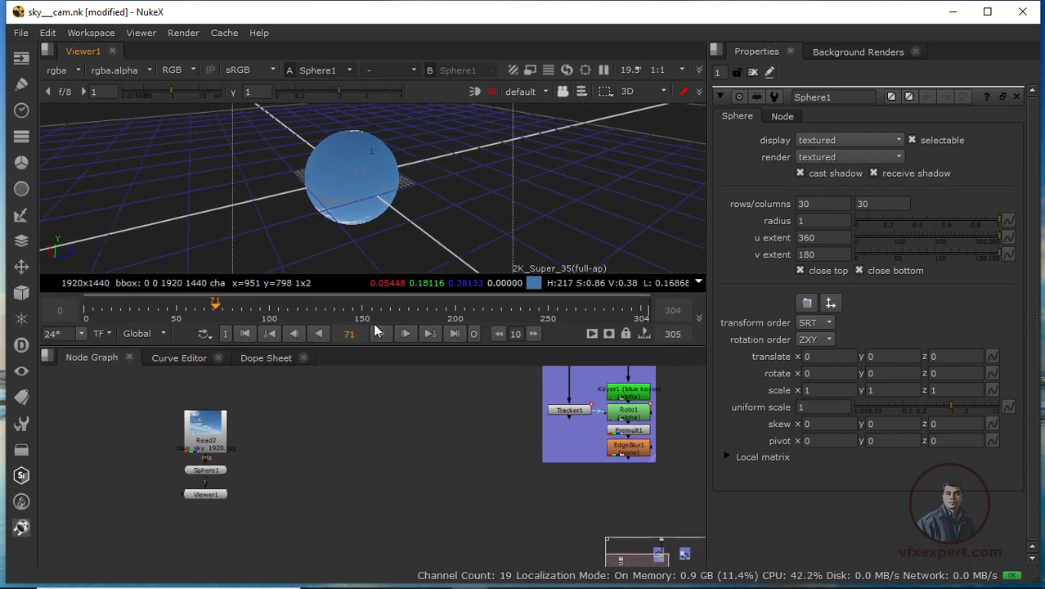
left_click_drag(209, 498, 209, 511)
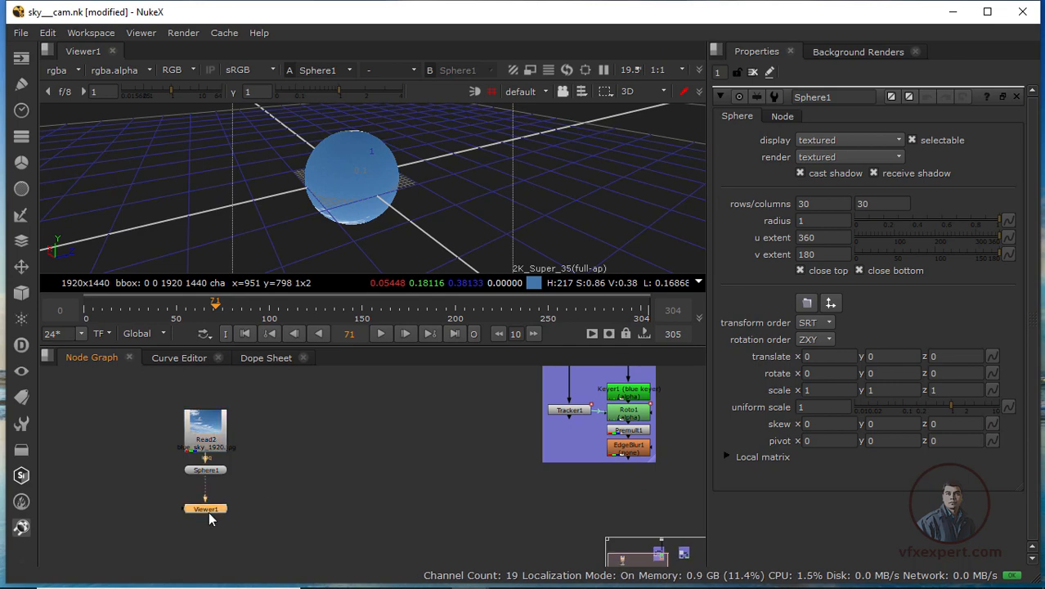
scroll(357, 196, "up", 4)
scroll(357, 195, "down", 4)
scroll(427, 196, "up", 5)
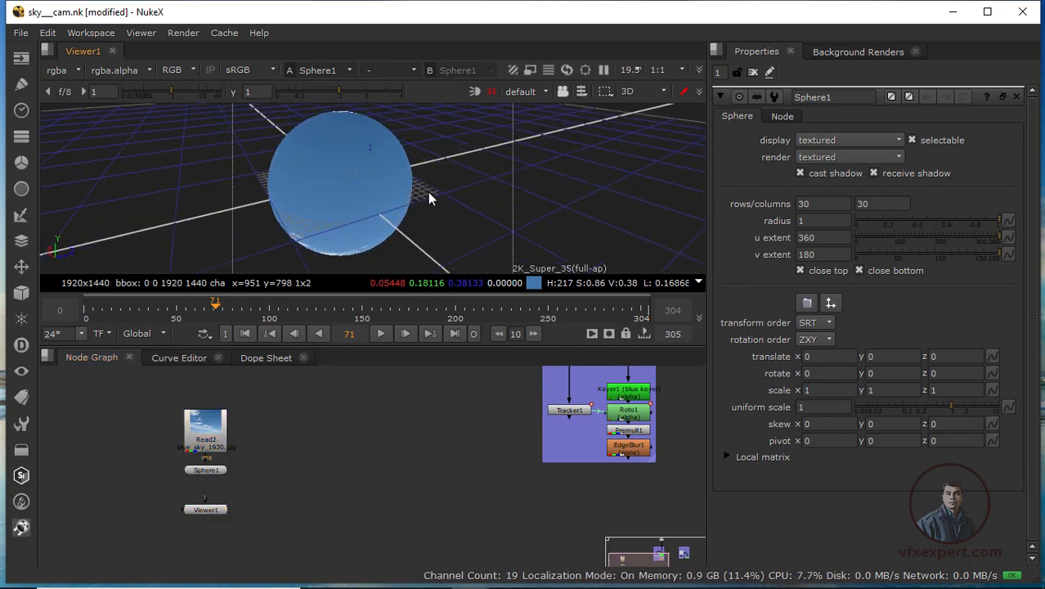
scroll(424, 205, "down", 1)
right_click(424, 205)
left_click(381, 166)
middle_click_drag(335, 160, 375, 138)
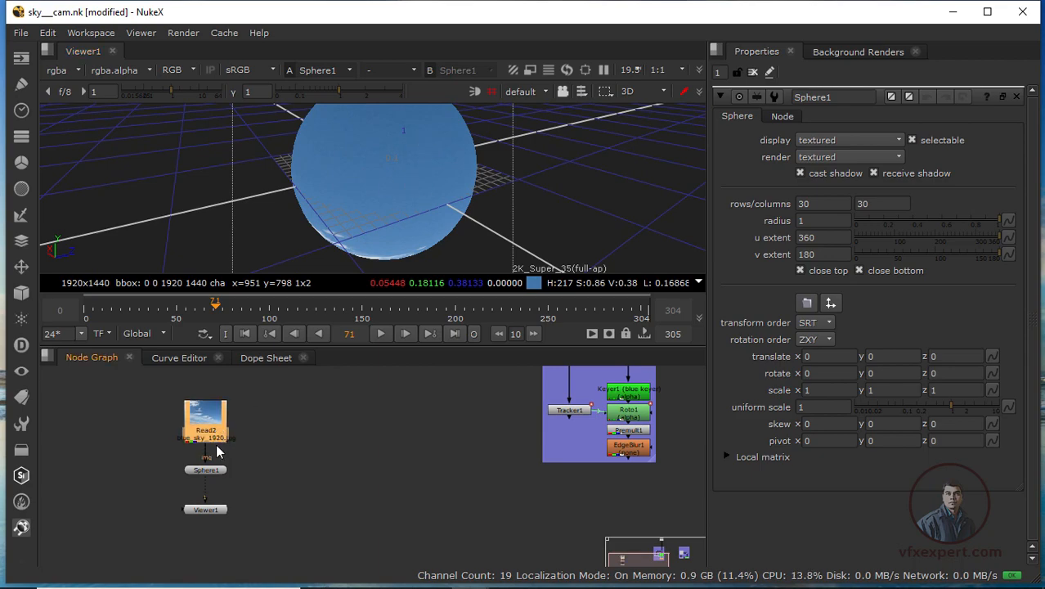
Reduce Sphere1's u extent to 166 and v extent to 68, and view the cut-open sphere from another side
left_click(206, 469)
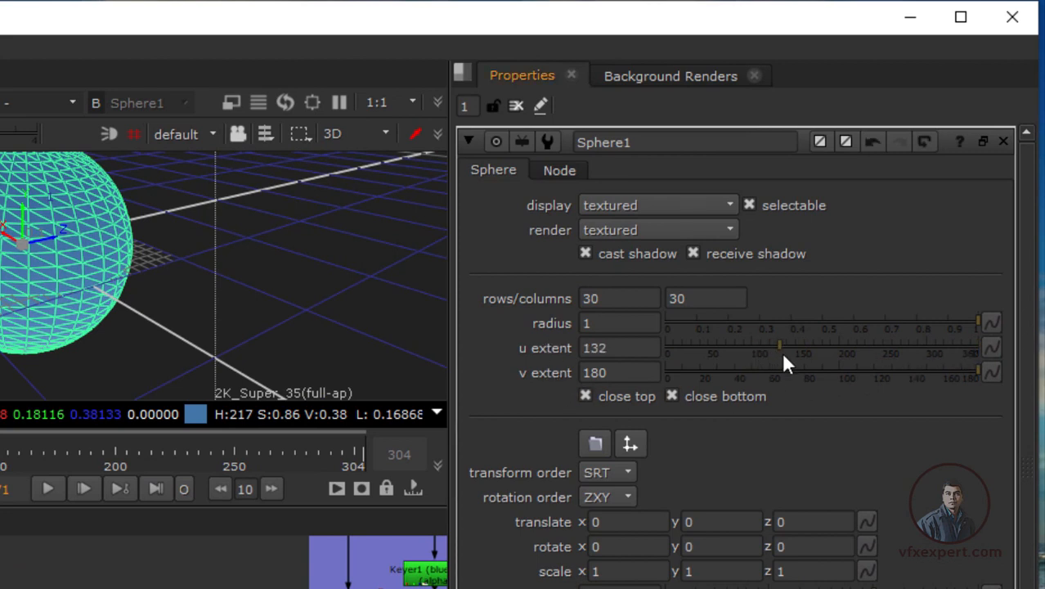
left_click(229, 344)
left_click_drag(168, 335, 2, 227, "ctrl")
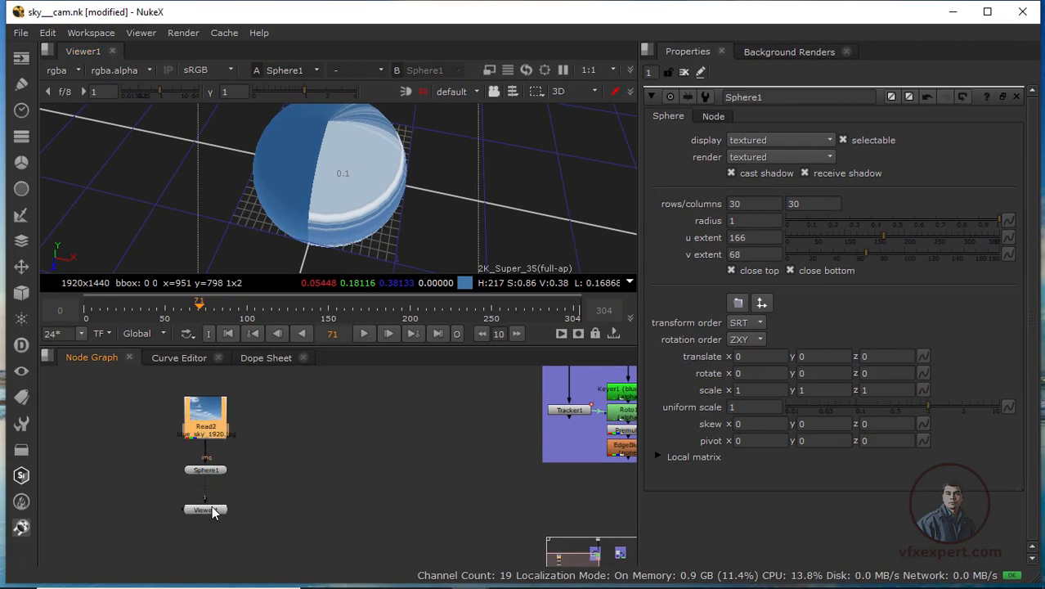
Space Read2, Sphere1 and Viewer1 farther apart in their vertical column
left_click_drag(211, 512, 211, 519)
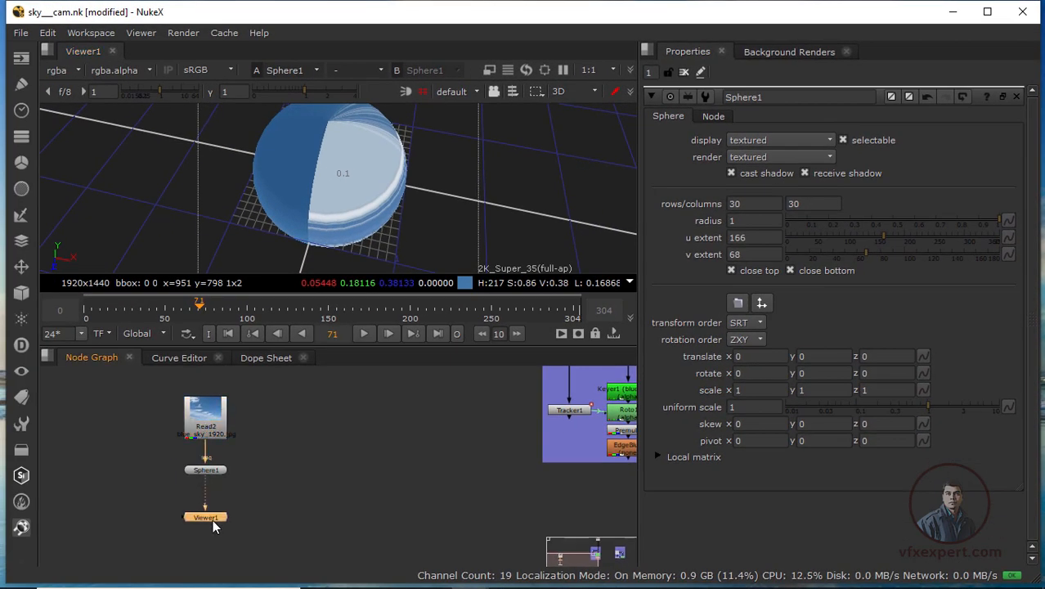
left_click_drag(208, 435, 209, 431)
scroll(207, 455, "up", 3)
left_click_drag(209, 479, 214, 489)
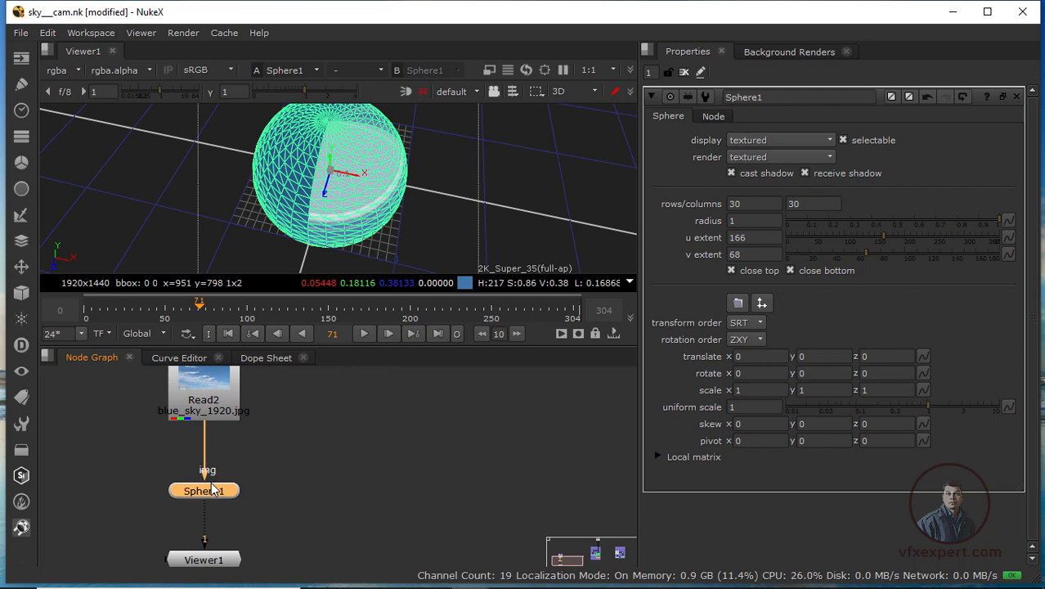
left_click_drag(224, 403, 225, 417)
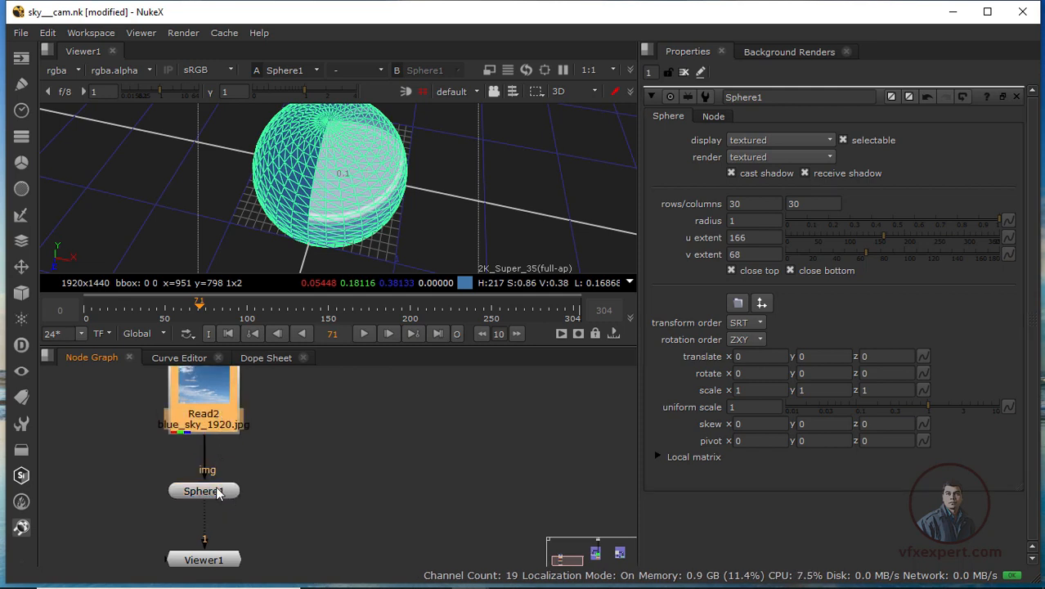
left_click(225, 460)
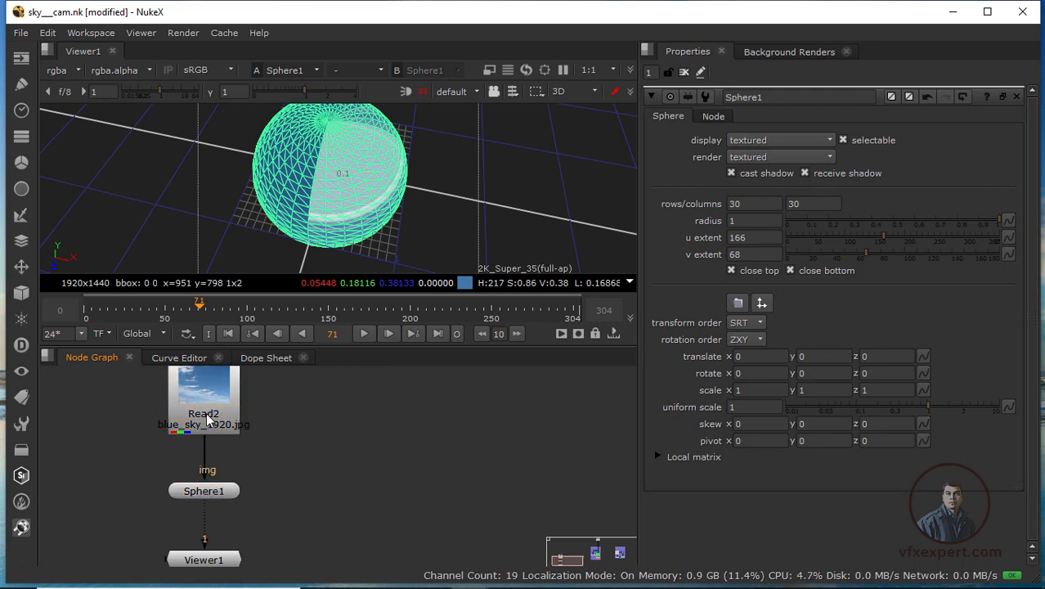
Insert a BlackOutside node between Read2 and Sphere1 and view the sky patch from another angle
left_click_drag(208, 415, 219, 400)
left_click(214, 495)
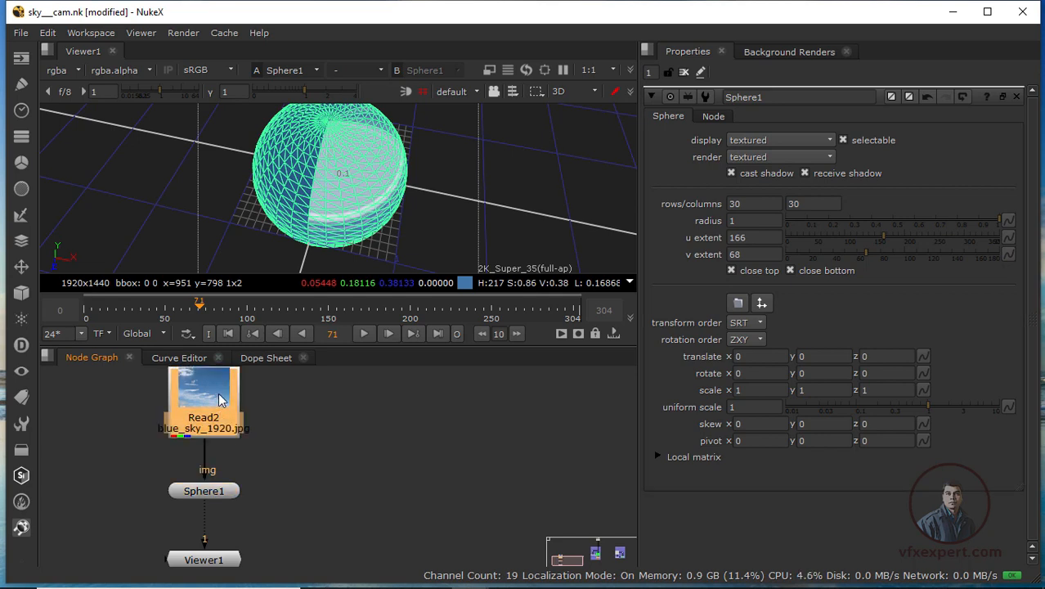
key("Tab")
type("BLAC")
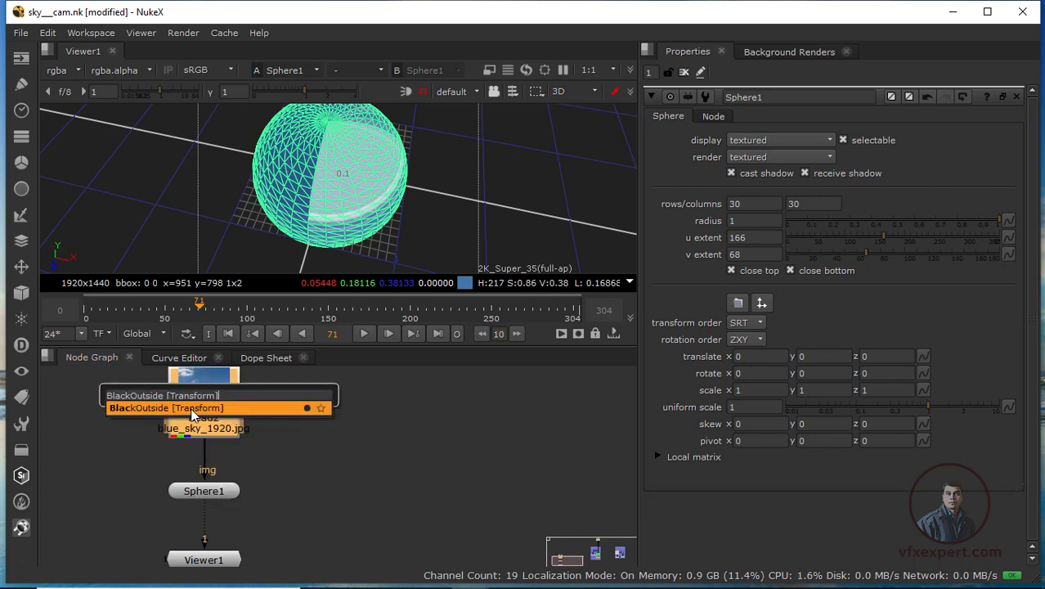
left_click(218, 406)
left_click_drag(409, 168, 274, 286, "ctrl")
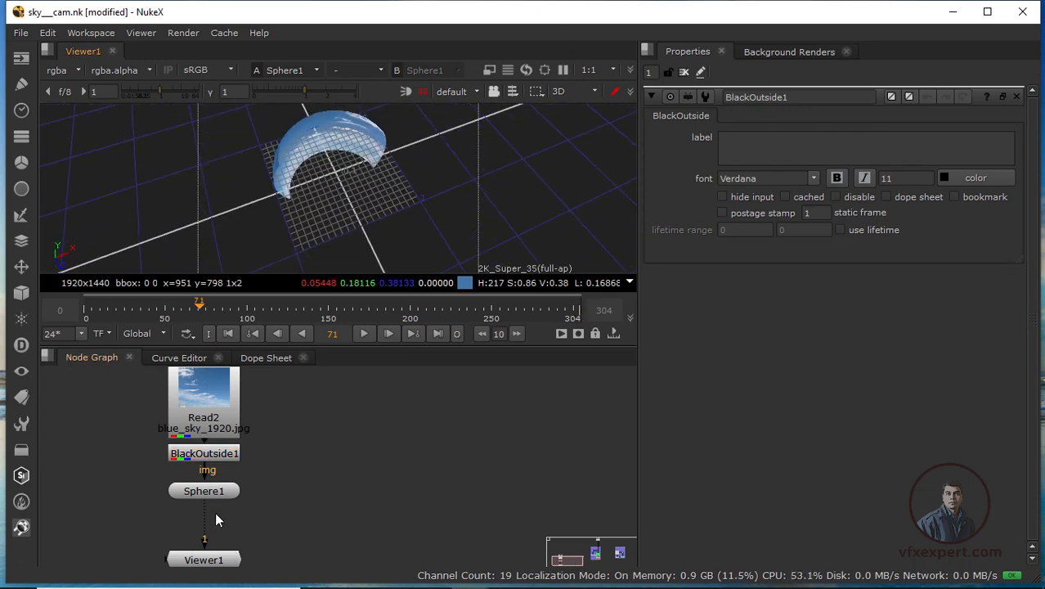
Set Sphere1's v extent to 77 and inspect the curved sky patch in the 3D view
left_click(206, 490)
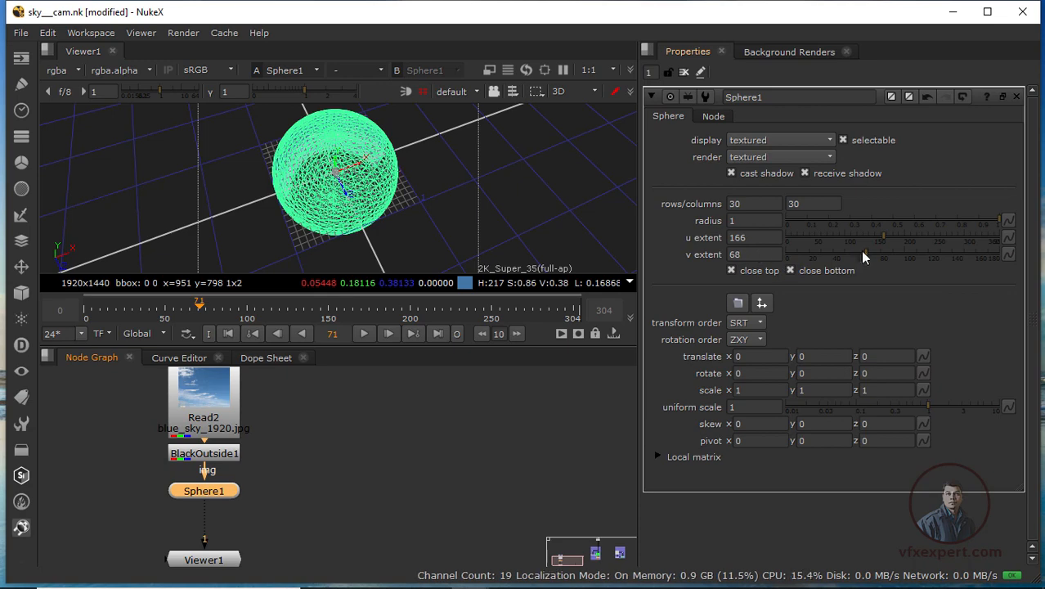
left_click(900, 260)
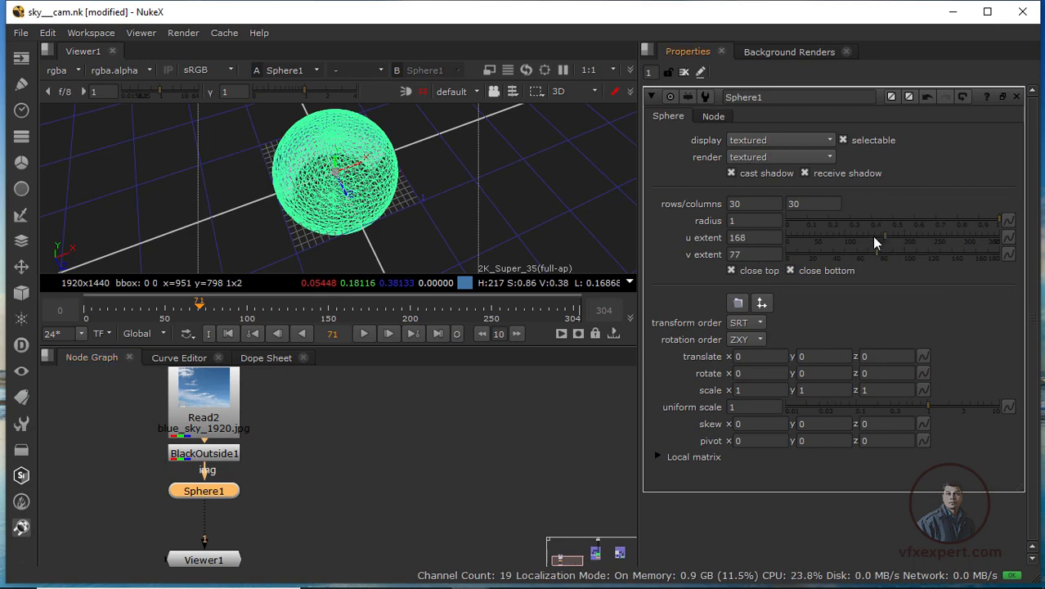
left_click(452, 205)
left_click_drag(390, 236, 377, 219, "ctrl")
middle_click_drag(377, 224, 413, 233, "alt")
left_click_drag(413, 233, 409, 178, "ctrl")
scroll(342, 196, "down", 2)
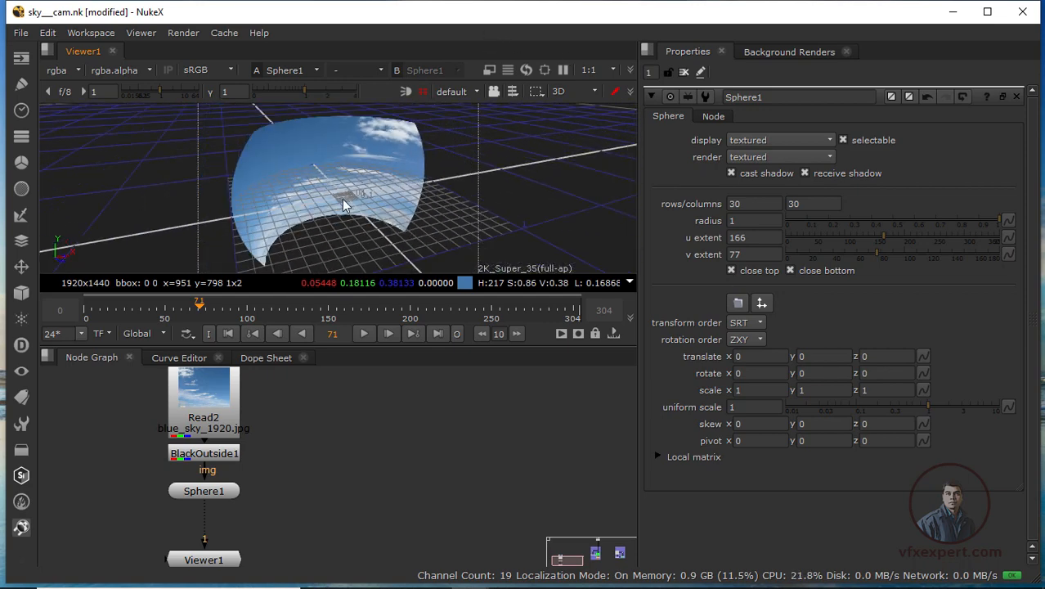
scroll(343, 198, "up", 2)
scroll(344, 201, "down", 2)
left_click_drag(345, 201, 372, 176, "ctrl")
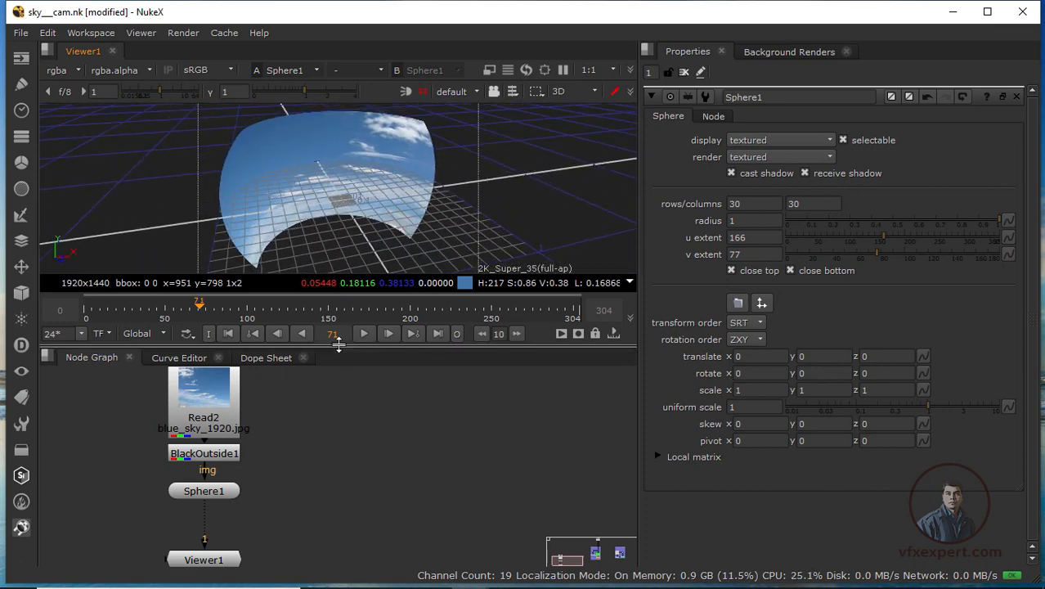
Enlarge the Node Graph slightly, recentre the sky nodes and go to frame 136
left_click_drag(338, 346, 337, 336)
middle_click_drag(347, 445, 383, 455)
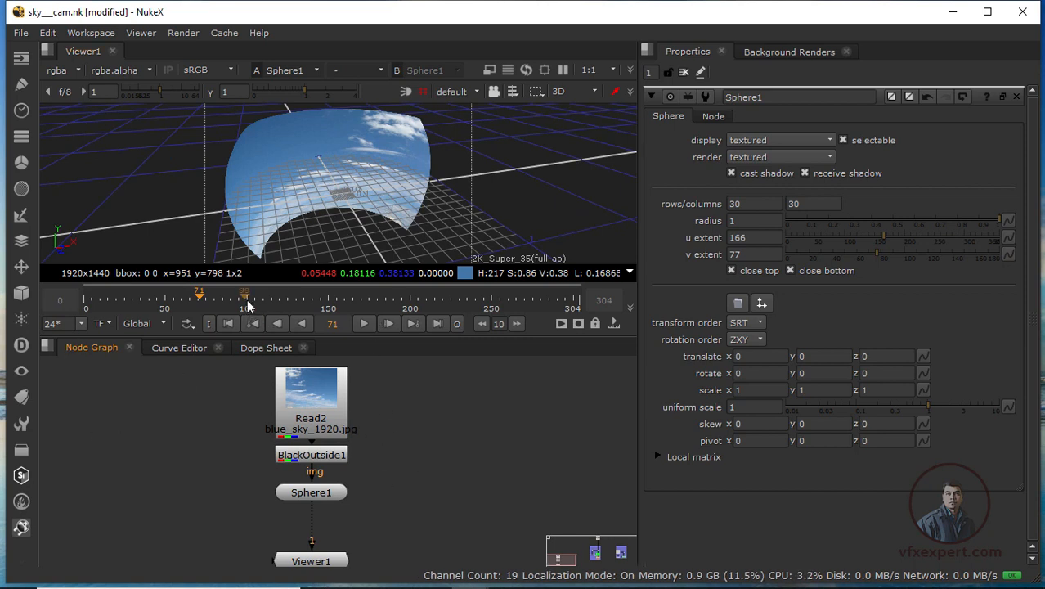
left_click(304, 300)
Add a Camera node beside the sky nodes and enable reading its data from a file
scroll(449, 441, "down", 3)
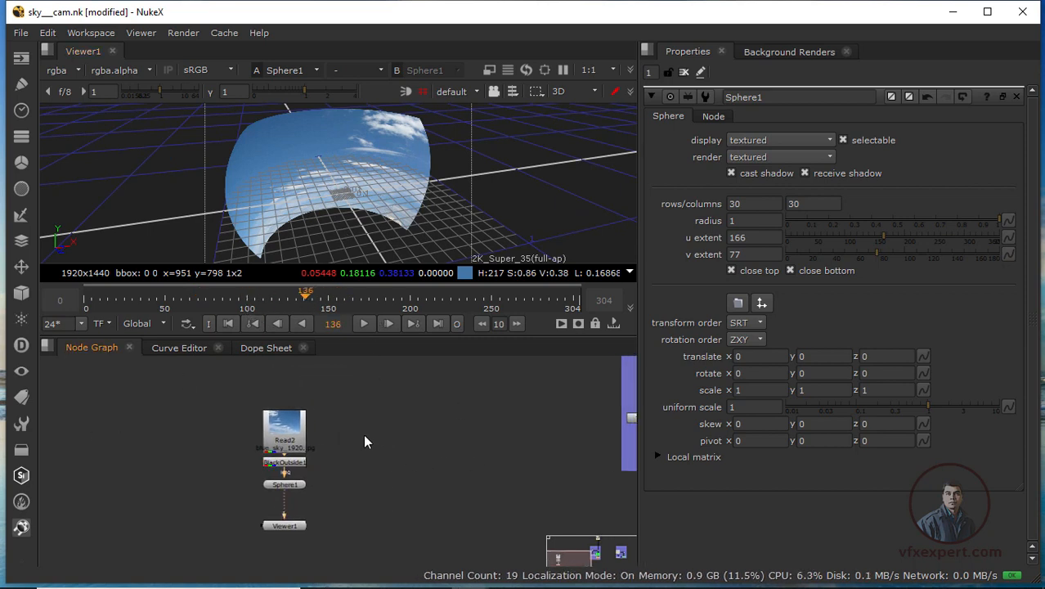
scroll(365, 442, "up", 2)
left_click(27, 299)
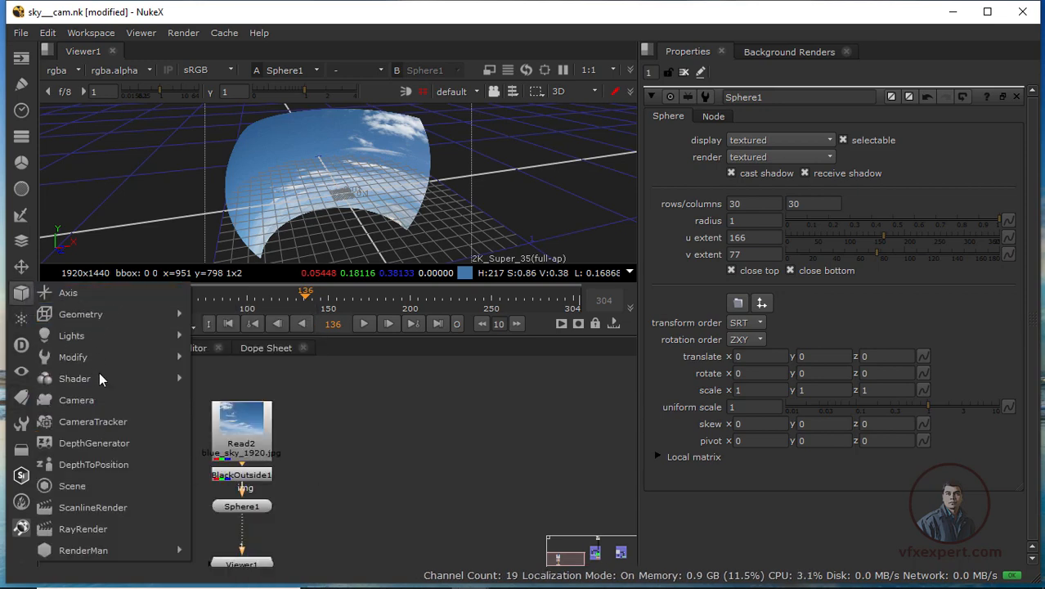
left_click(89, 403)
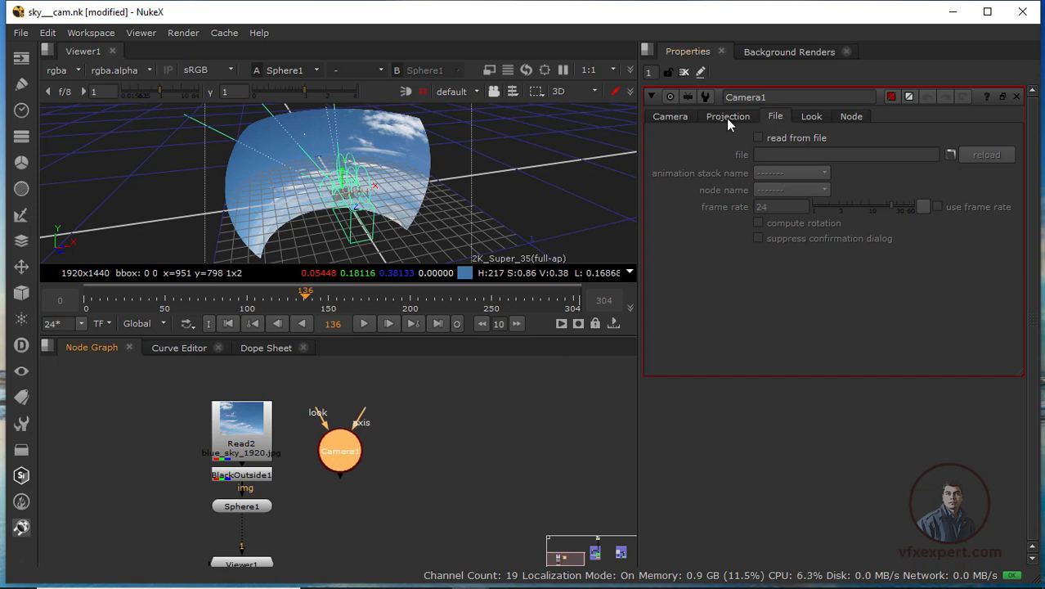
left_click(758, 138)
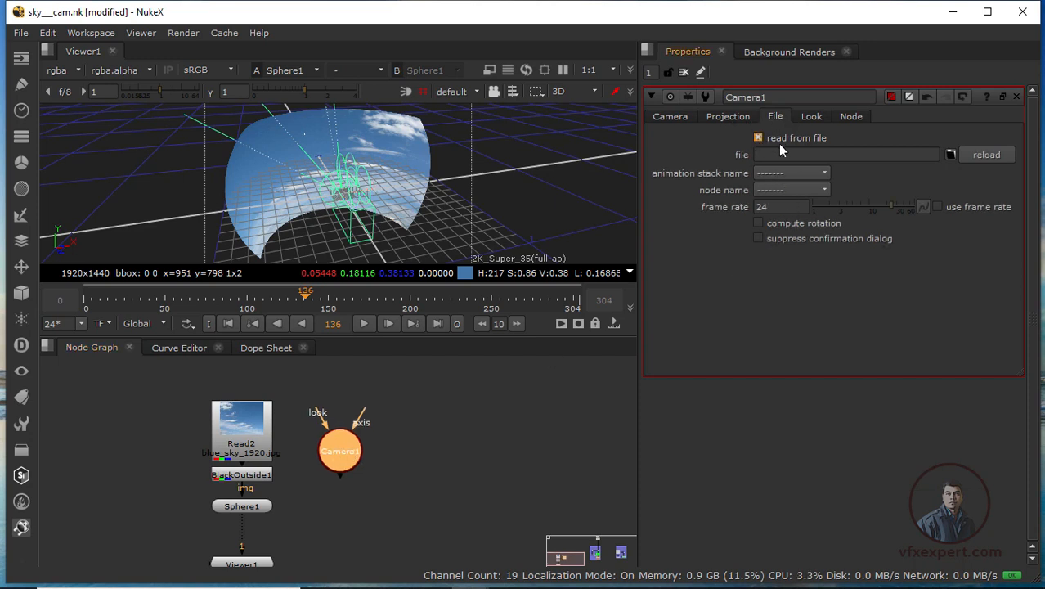
Load E:/sky&camera.fbx into Camera1 and accept replacing the current camera data
left_click(951, 155)
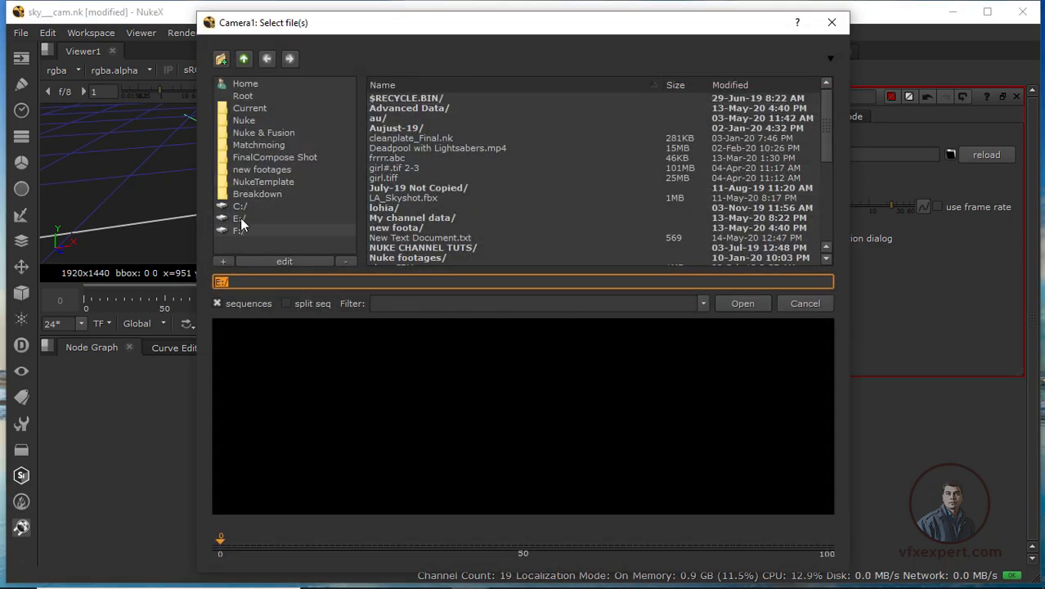
left_click(240, 218)
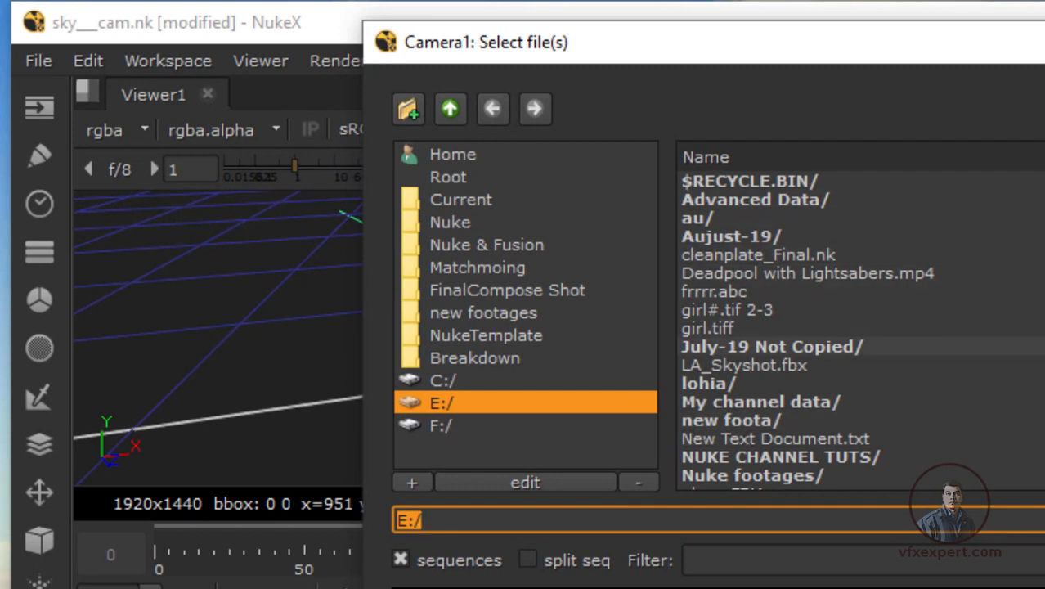
scroll(813, 332, "down", 5)
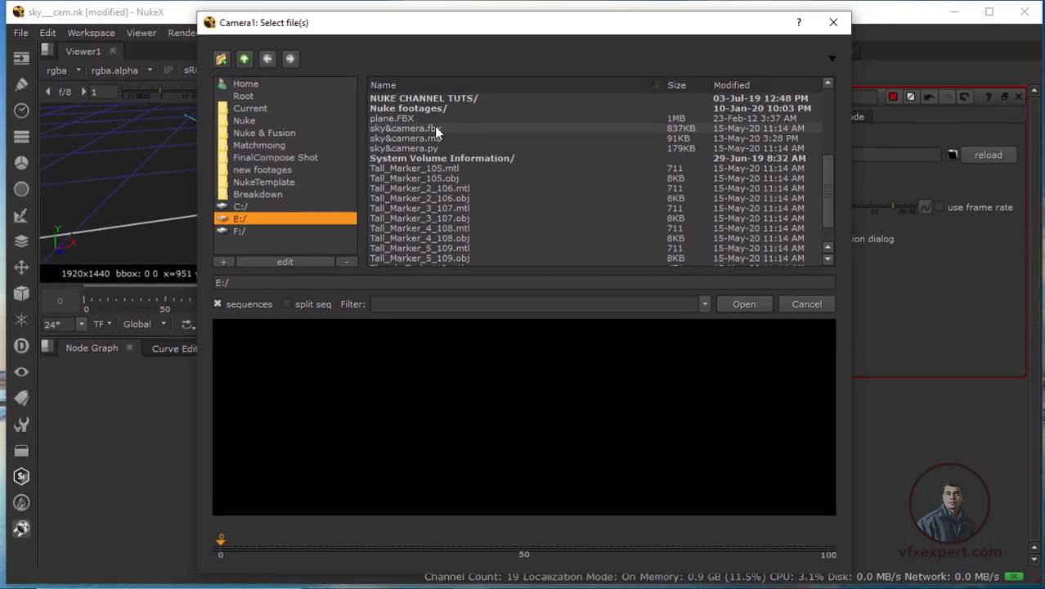
left_click(798, 235)
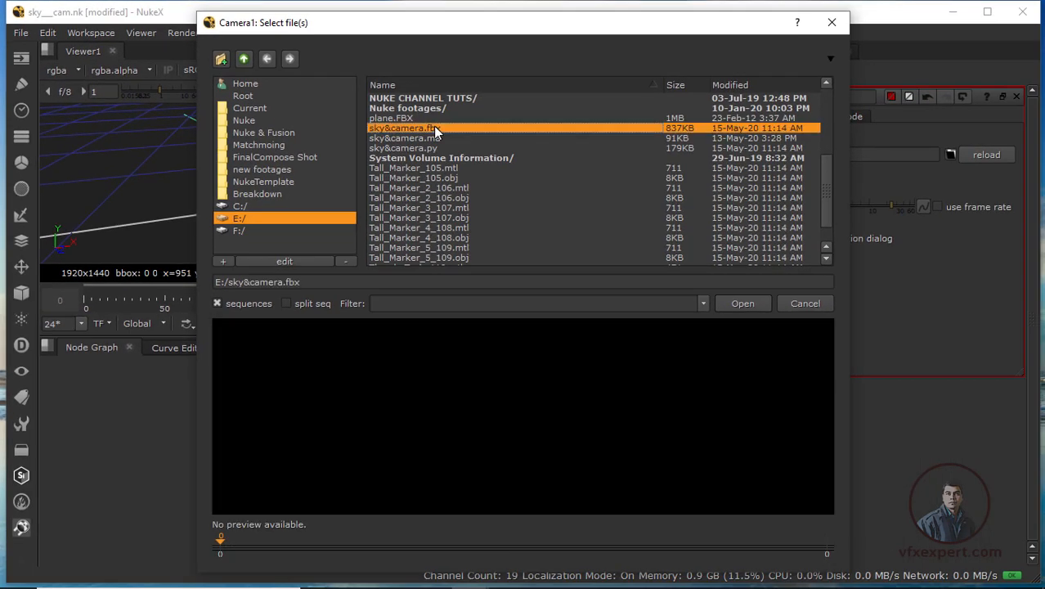
left_click(743, 303)
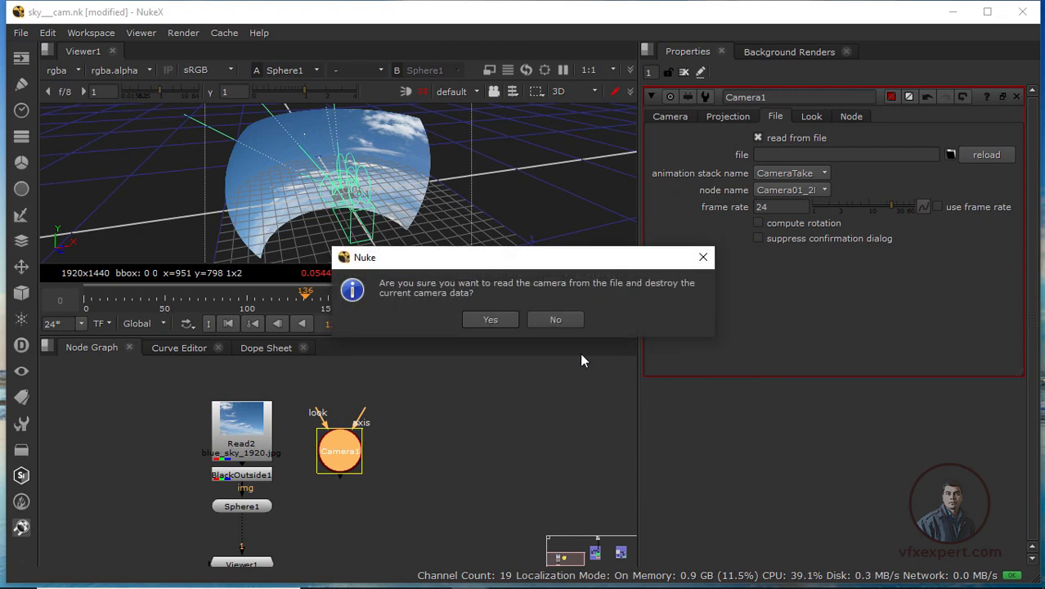
left_click(491, 320)
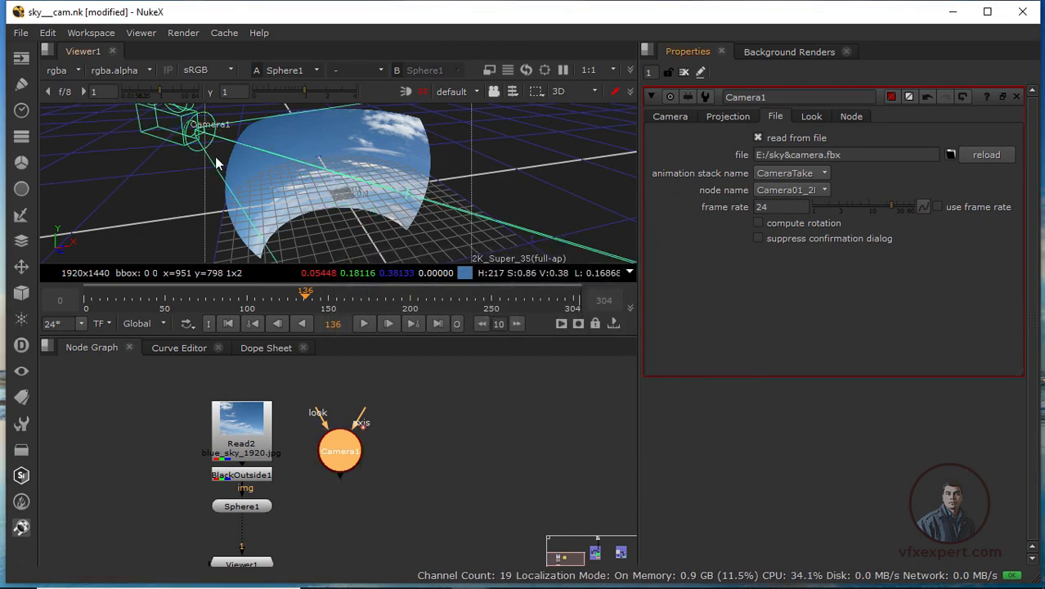
Inspect the imported camera around the sky patch from another angle and go to frame 107
middle_click_drag(211, 153, 330, 333, "alt")
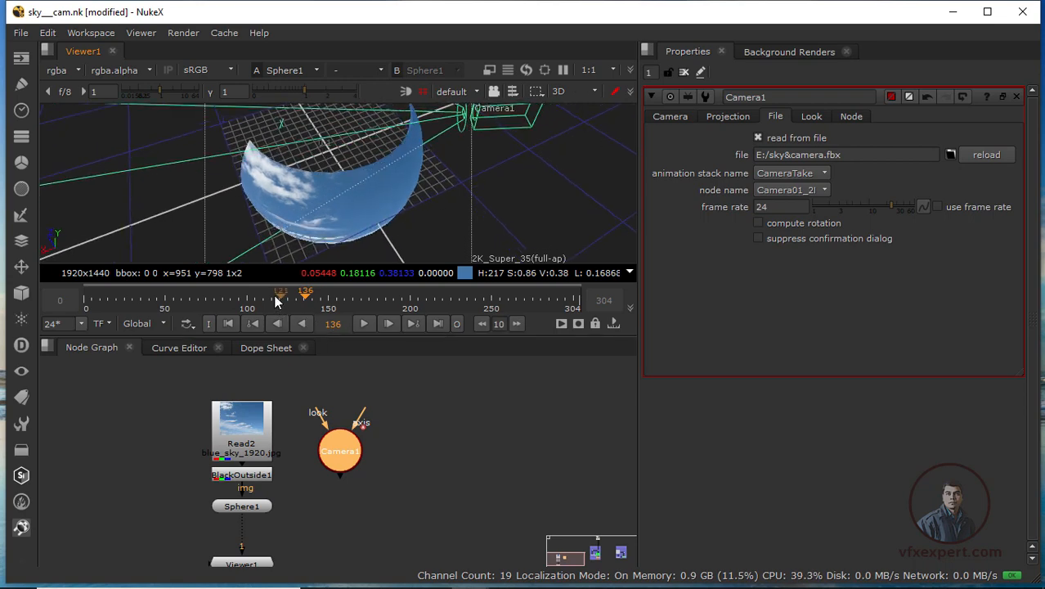
mouse_move(275, 300)
left_mouse_down()
mouse_move(186, 299)
mouse_move(258, 299)
left_mouse_up()
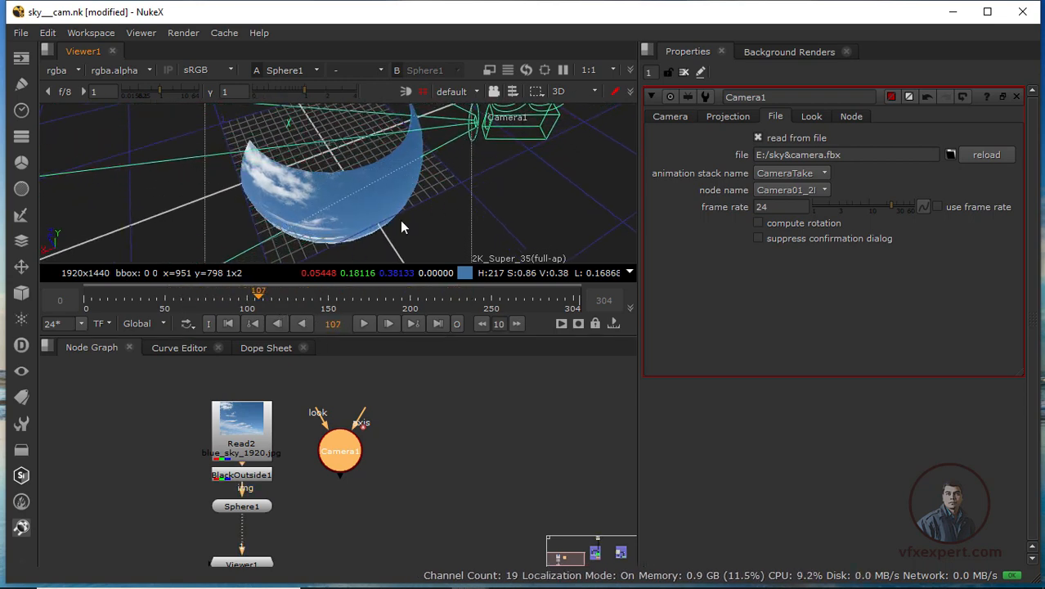
left_click_drag(342, 451, 336, 462)
Add a Scene node and arrange it below Camera1, next to Sphere1
left_click(300, 477)
left_click(25, 297)
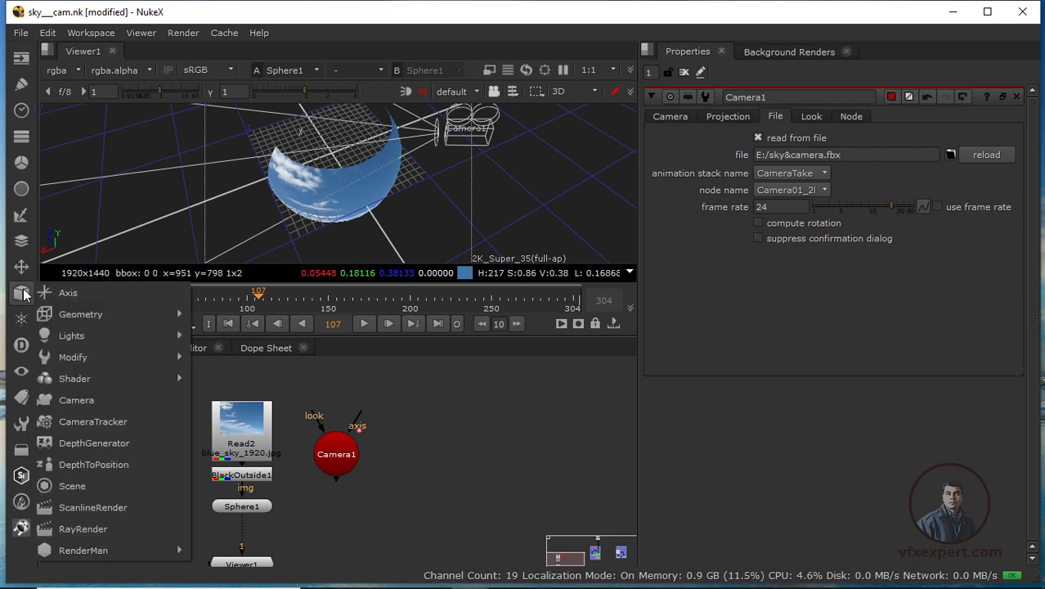
left_click(75, 490)
left_click_drag(337, 518, 325, 519)
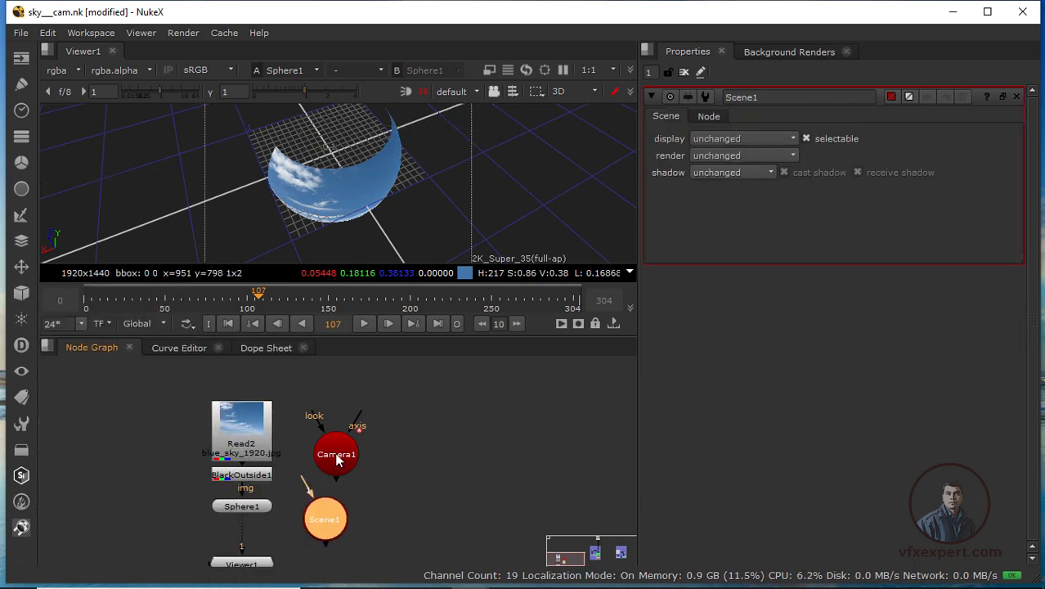
left_click_drag(335, 454, 351, 410)
left_click_drag(332, 515, 350, 509)
left_click(431, 466)
left_click_drag(351, 411, 344, 426)
left_click(350, 470)
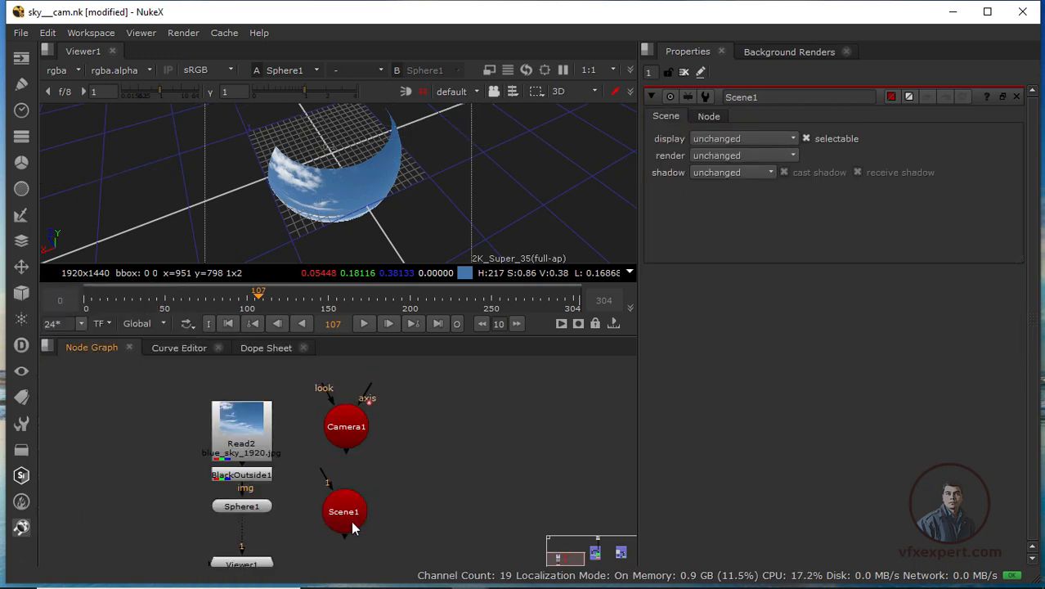
Connect Sphere1 and Camera1 to the Scene1 node
left_click_drag(311, 488, 300, 539)
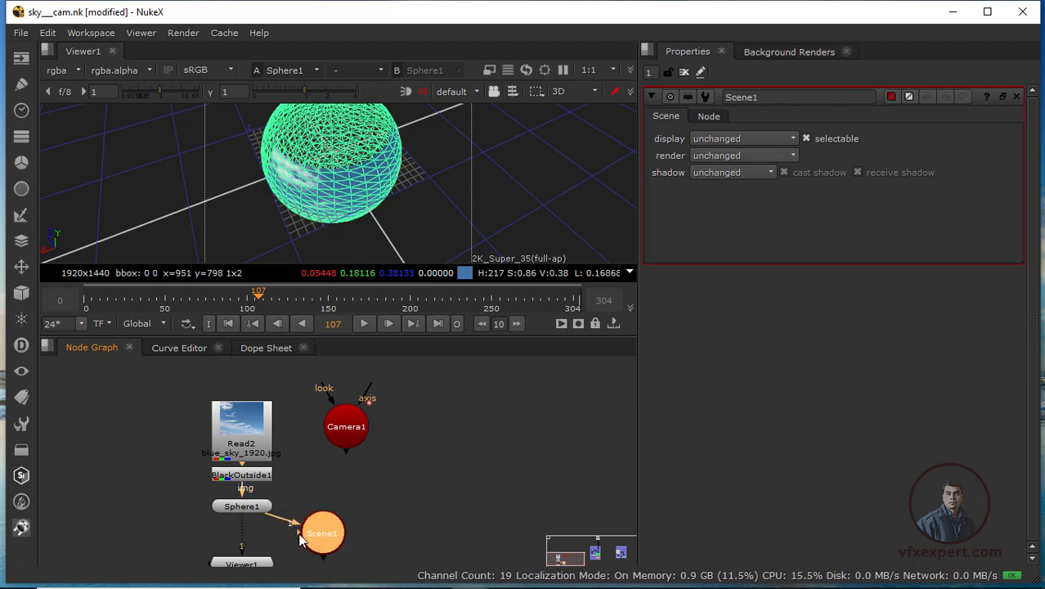
left_click_drag(343, 452, 323, 460)
middle_click_drag(358, 506, 351, 451)
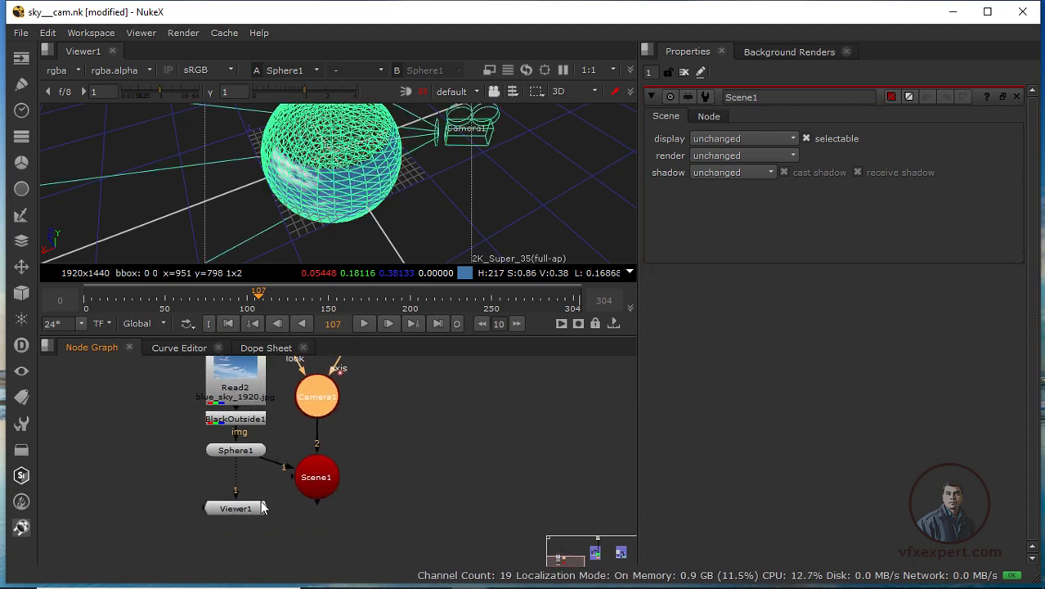
Align Sphere1 level with Scene1 and space Viewer1, BlackOutside1, Read2 and Camera1 evenly in their two columns
left_click_drag(244, 509, 244, 527)
left_click(237, 451)
left_click_drag(237, 455, 237, 482)
left_click(247, 442)
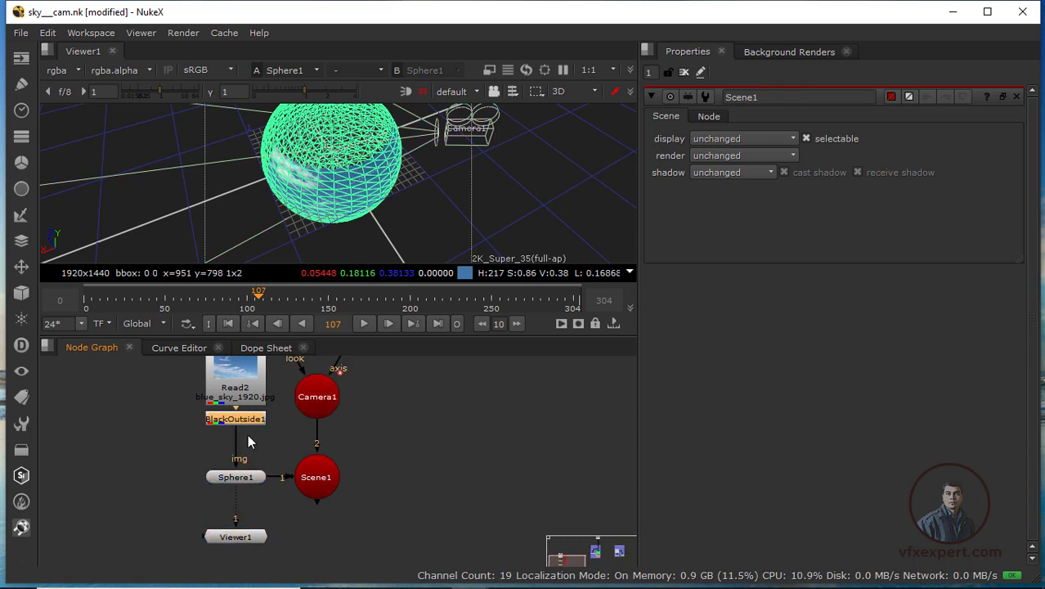
left_click_drag(246, 387, 303, 394)
left_click(240, 546)
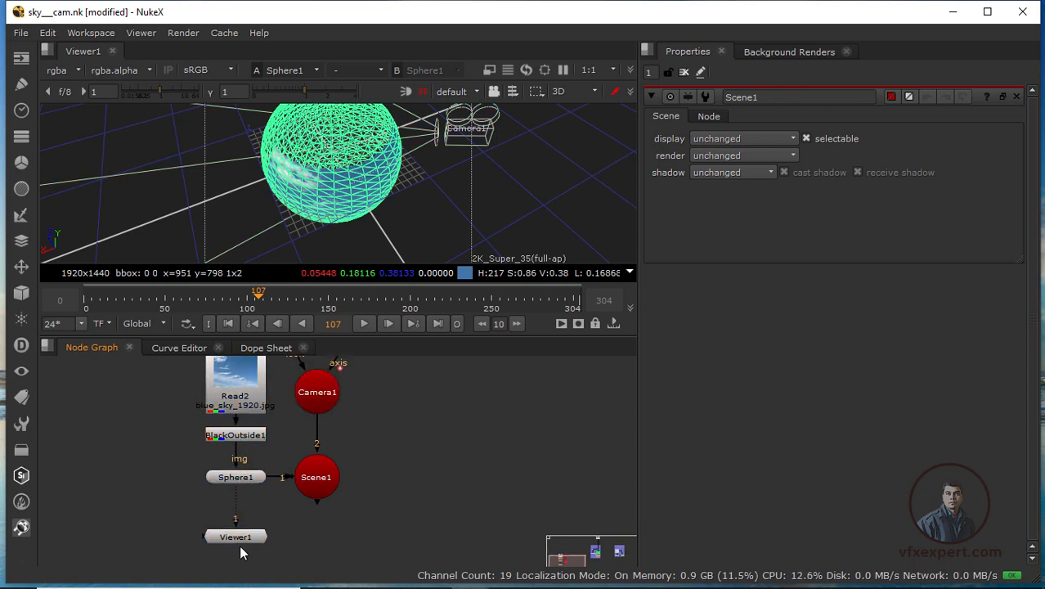
middle_click_drag(313, 534, 261, 514)
left_click(262, 512)
left_click_drag(265, 383, 265, 393)
left_click(277, 477)
left_click(264, 458)
left_click(301, 394)
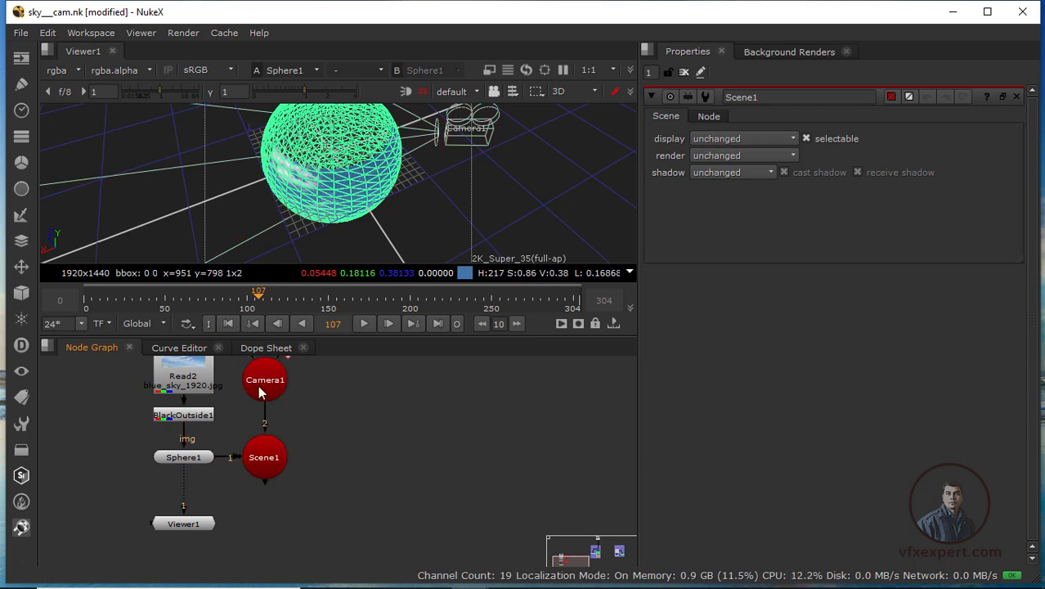
Add a ScanlineRender node below Scene1 and shift Viewer1 slightly lower
left_click(23, 293)
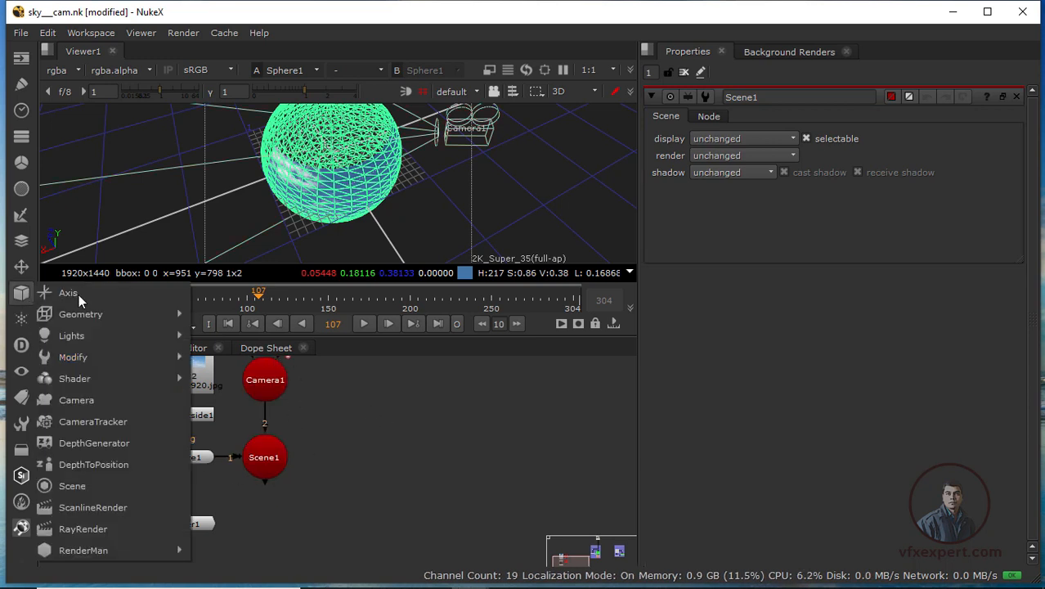
left_click(102, 507)
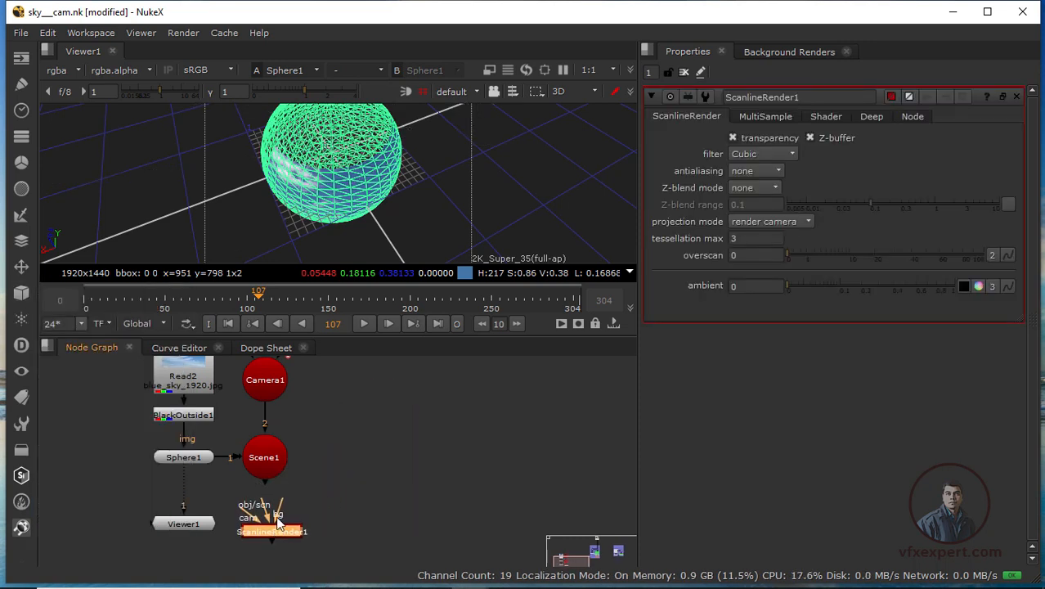
scroll(292, 500, "up", 1)
left_click_drag(178, 531, 171, 546)
left_click(289, 522)
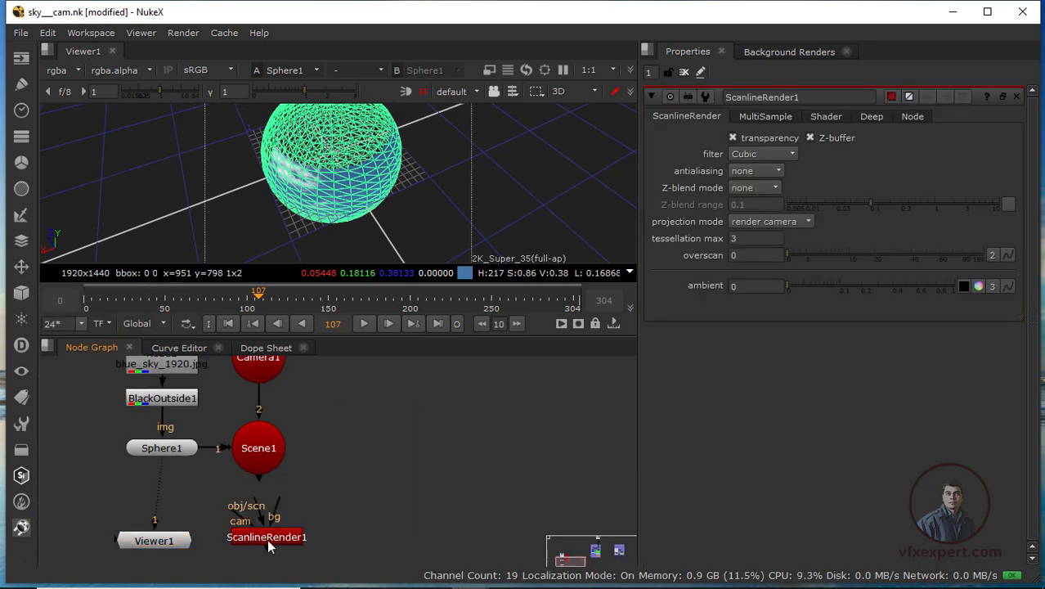
Connect ScanlineRender1's obj/scn input to Scene1 and its cam input to Camera1, keeping the node clear of the wires
left_click_drag(269, 545, 256, 550)
left_click_drag(253, 505, 260, 452)
scroll(262, 463, "down", 2)
left_click(266, 396)
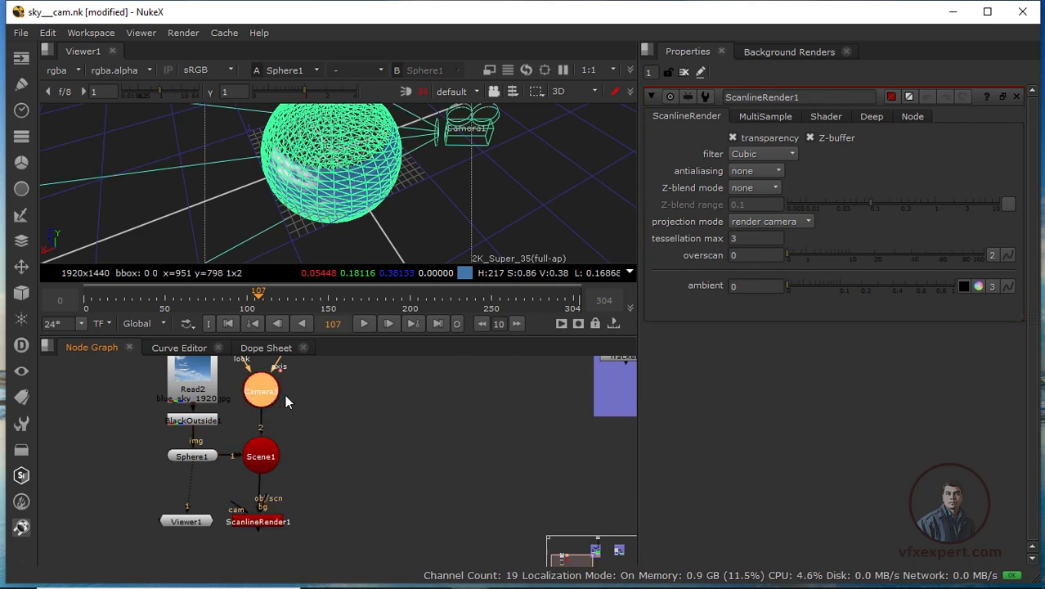
left_click_drag(240, 510, 298, 402)
left_click_drag(277, 513, 330, 506)
Show ScanlineRender1's output in the viewer at frame 189
scroll(324, 488, "up", 2)
scroll(326, 486, "down", 5)
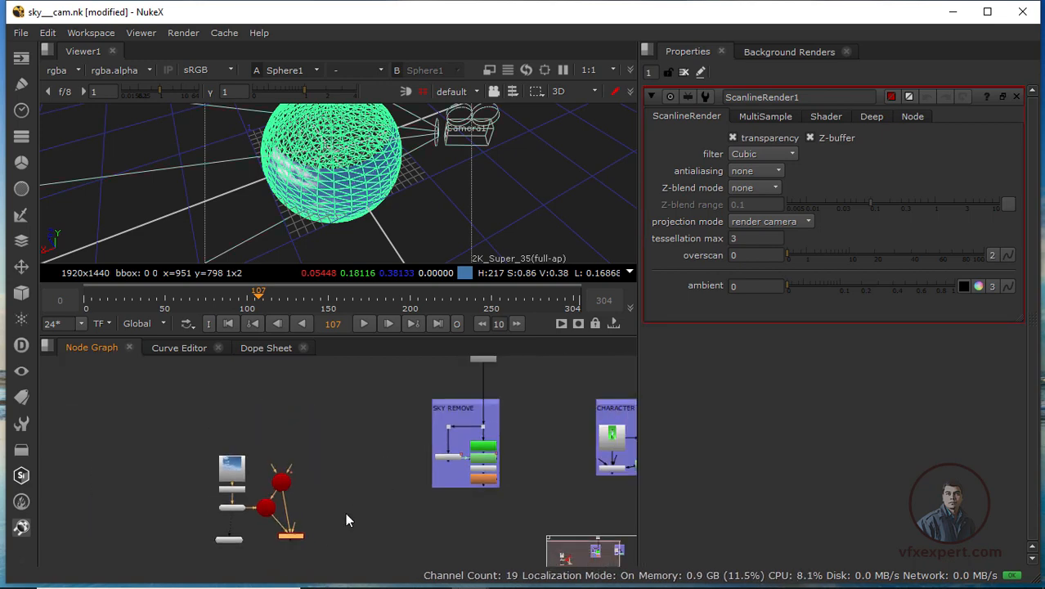
middle_click_drag(273, 504, 343, 484)
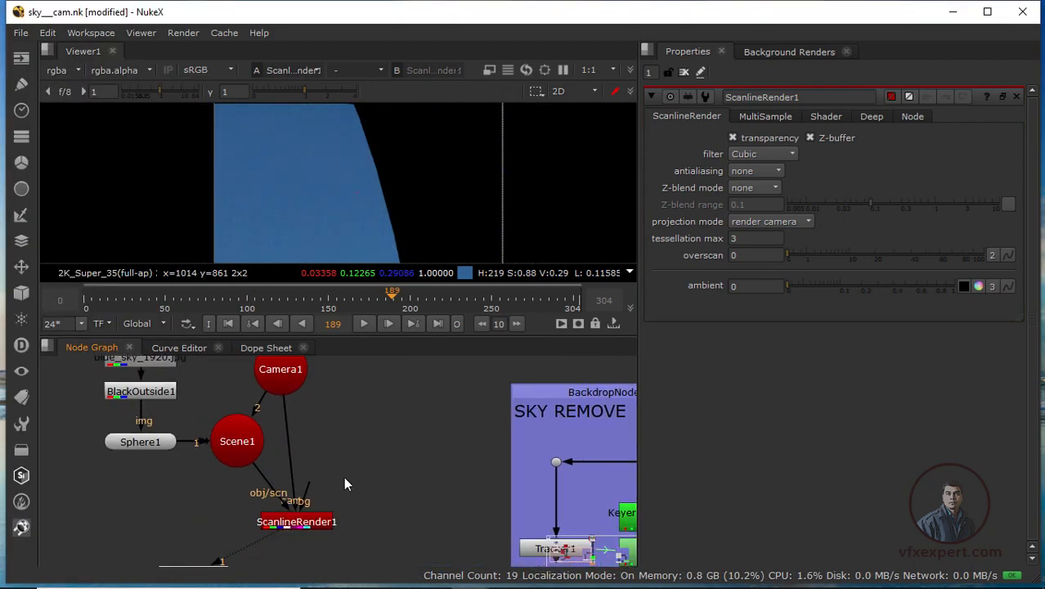
Add a Constant node beside ScanlineRender1 and connect it to the bg input
left_click(21, 58)
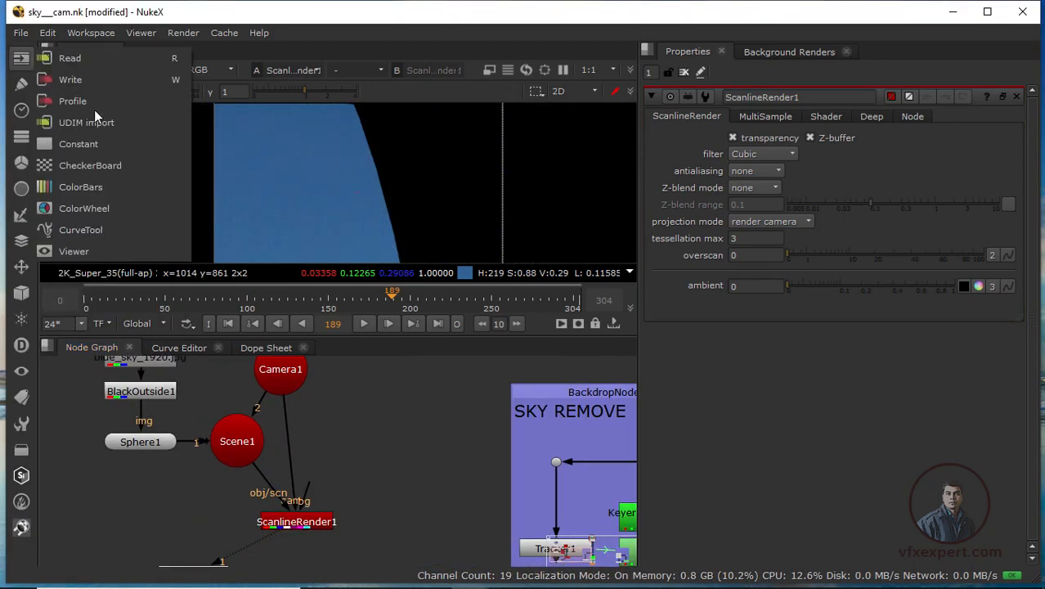
left_click(81, 145)
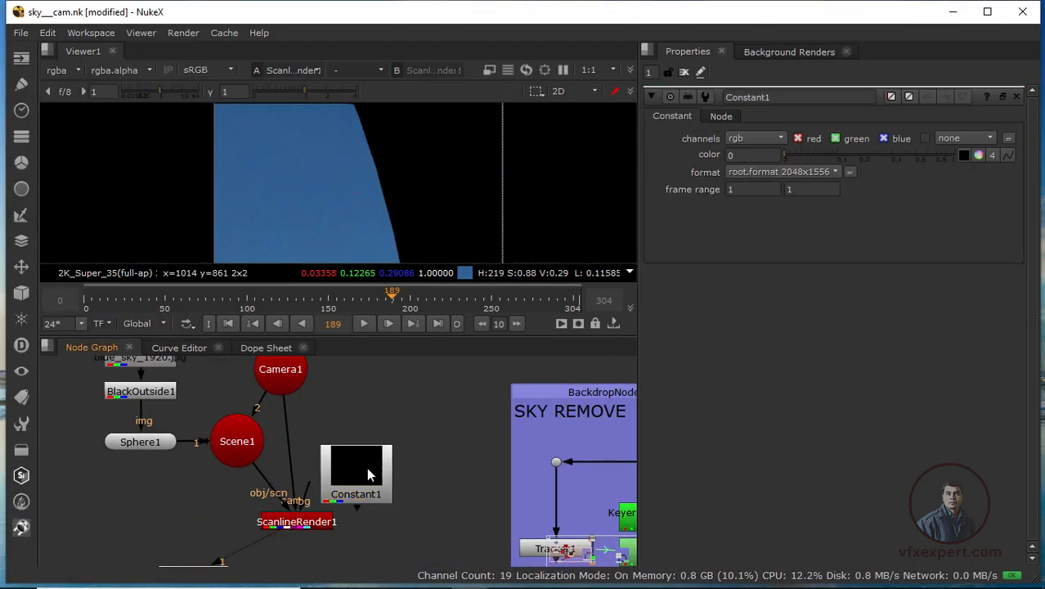
left_click(405, 487)
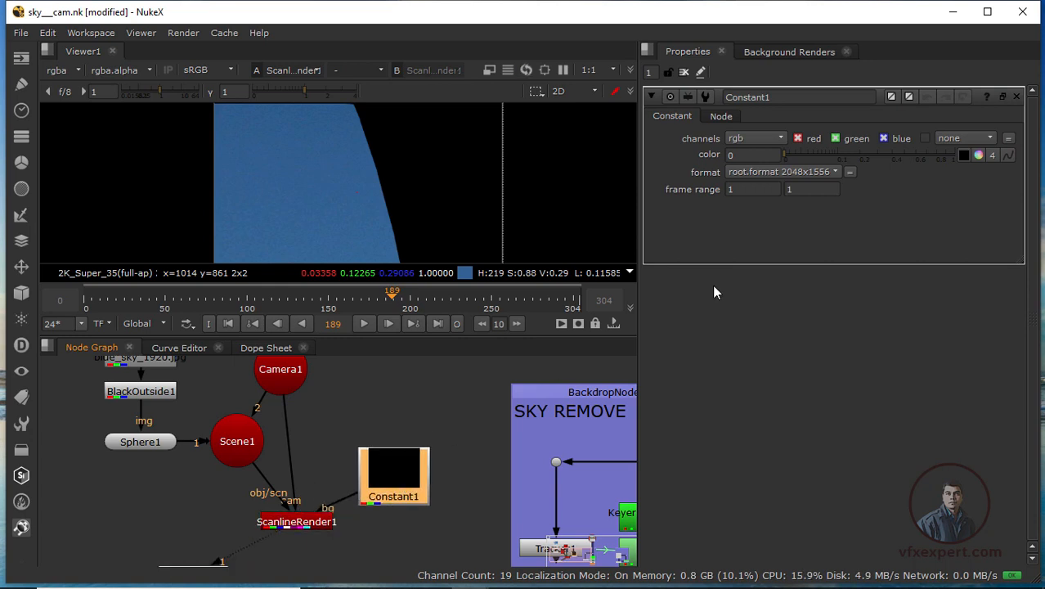
Set Constant1's format to HD_720 1280x720 and place the node level with ScanlineRender1
left_click(804, 172)
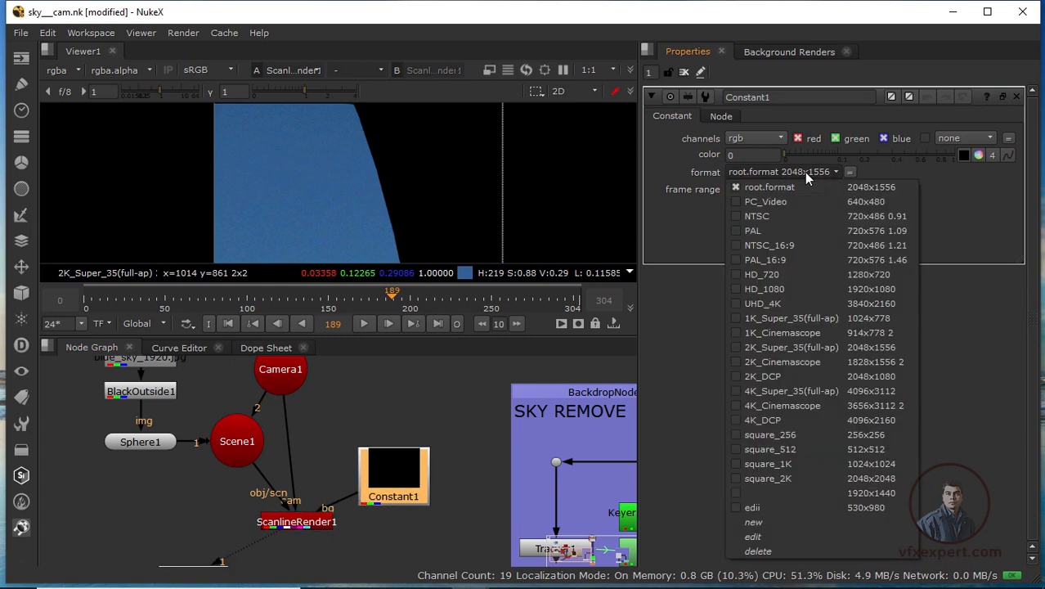
left_click(879, 275)
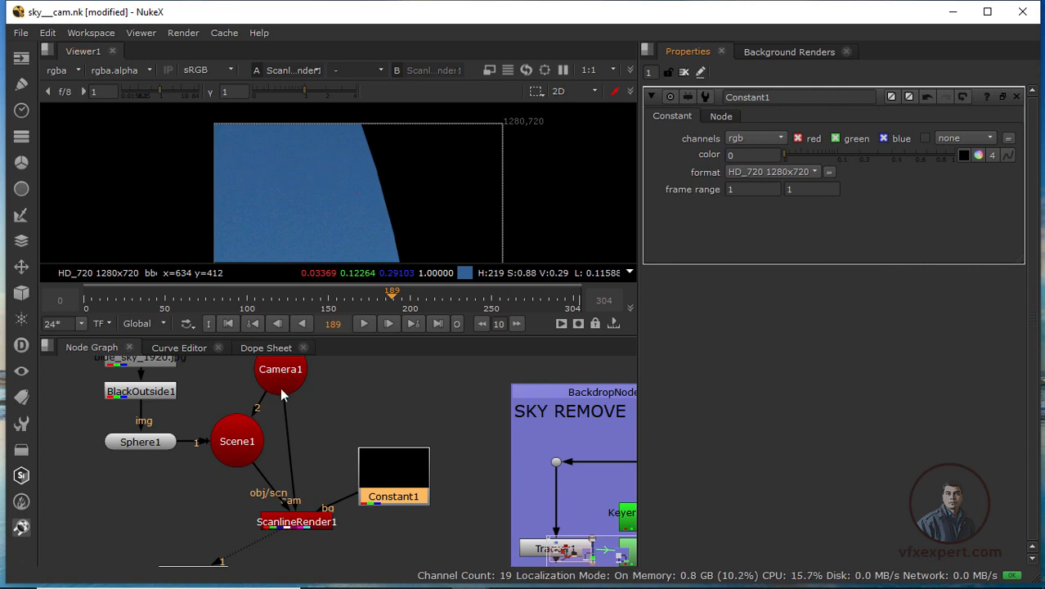
scroll(328, 444, "down", 3)
left_click_drag(380, 484, 380, 509)
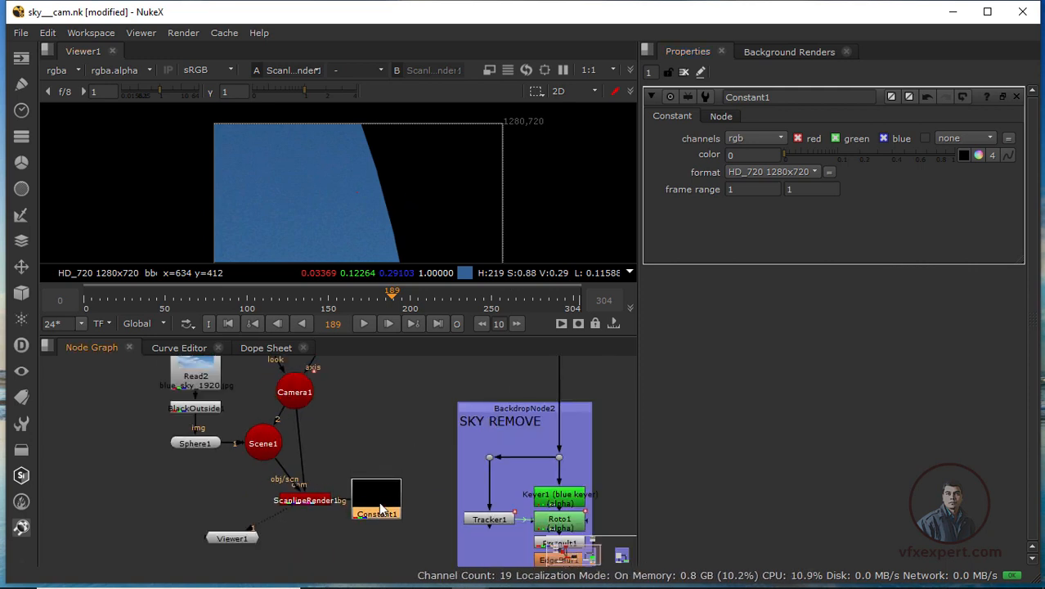
Check how the rendered sky covers the frame at frames 96, 46 and 128
scroll(319, 173, "up", 2)
left_click_drag(310, 303, 239, 300)
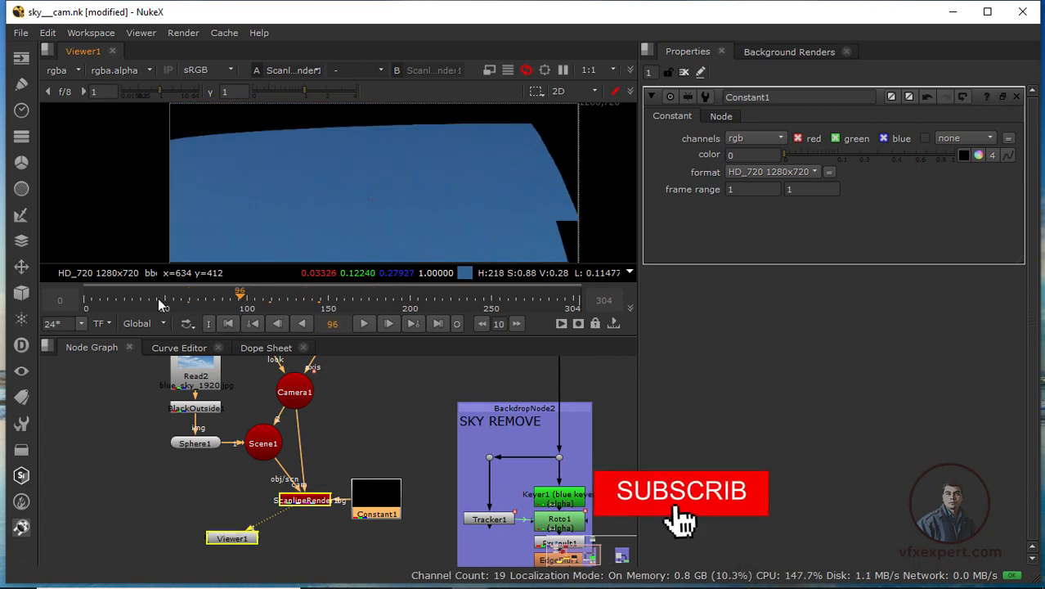
left_click(161, 304)
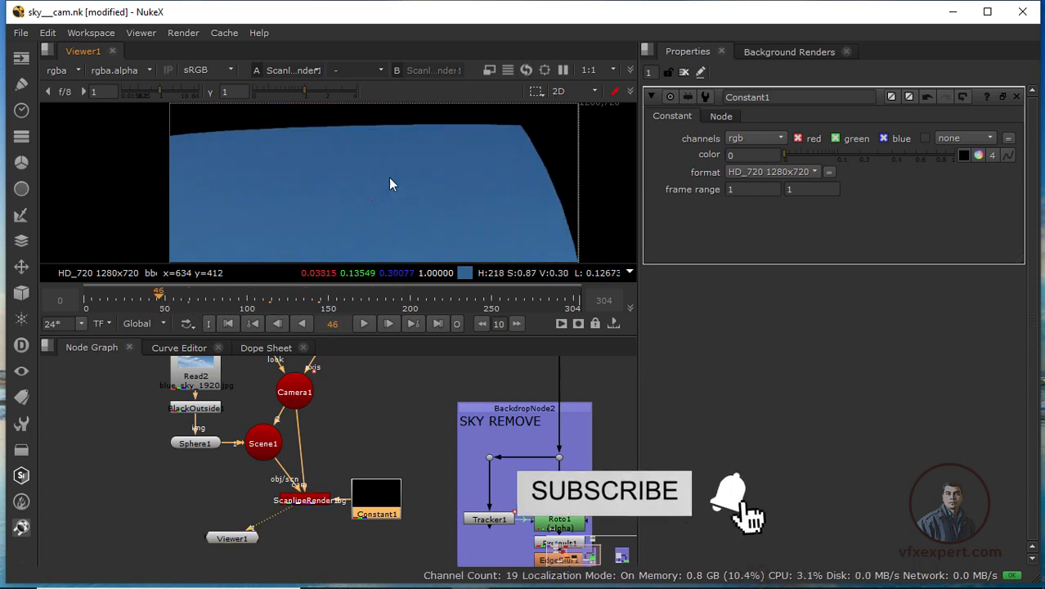
left_click(292, 299)
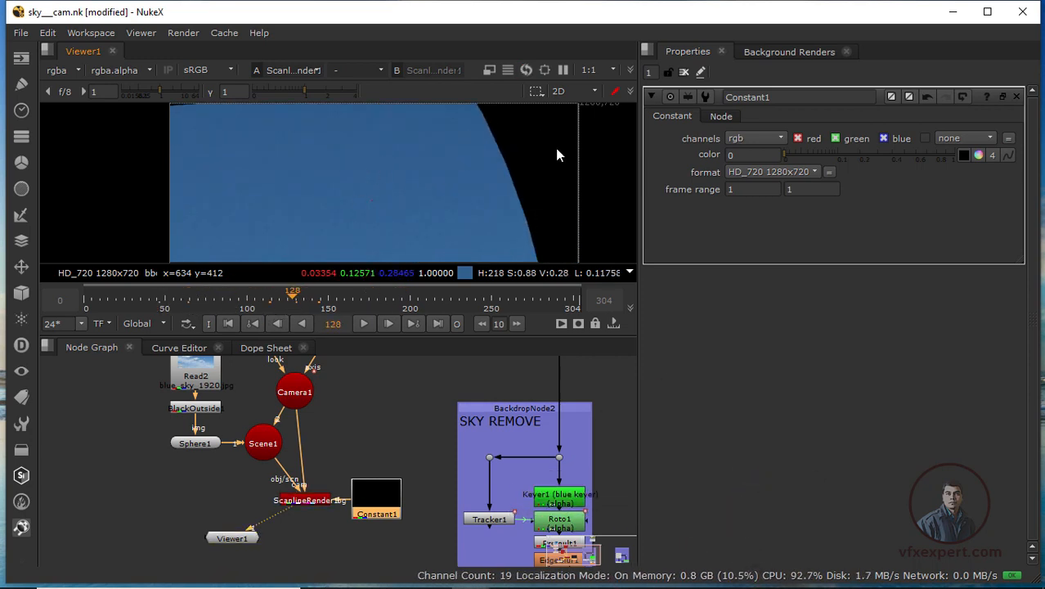
Move Viewer1 below ScanlineRender1 and place Constant1 slightly closer to the render node
scroll(533, 190, "down", 1)
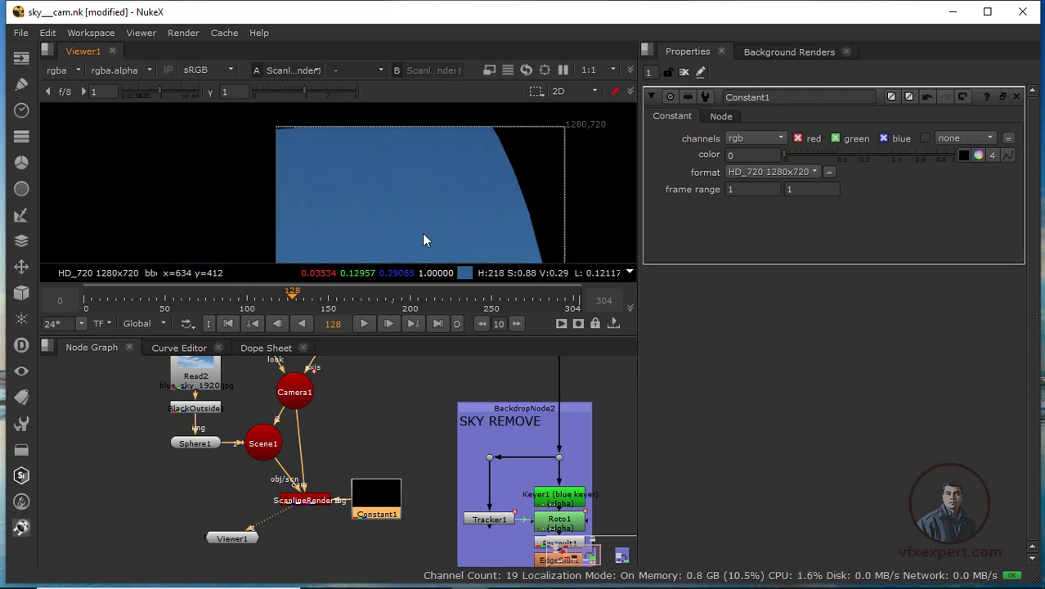
left_click_drag(250, 537, 287, 532)
left_click_drag(387, 512, 381, 513)
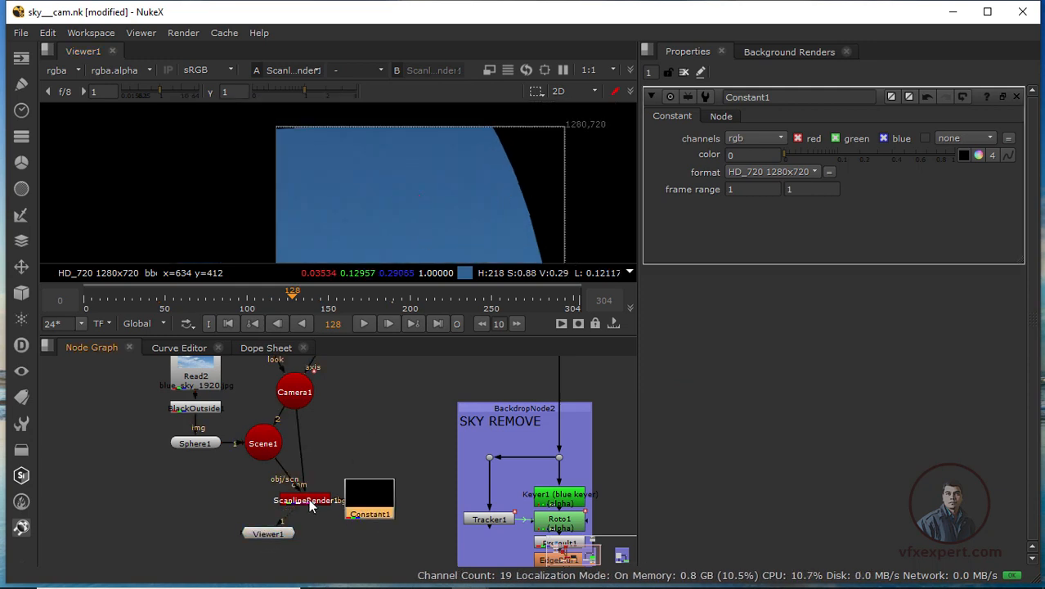
Inspect the sky sphere and Camera1 in the 3D view at frame 132
left_click(311, 500)
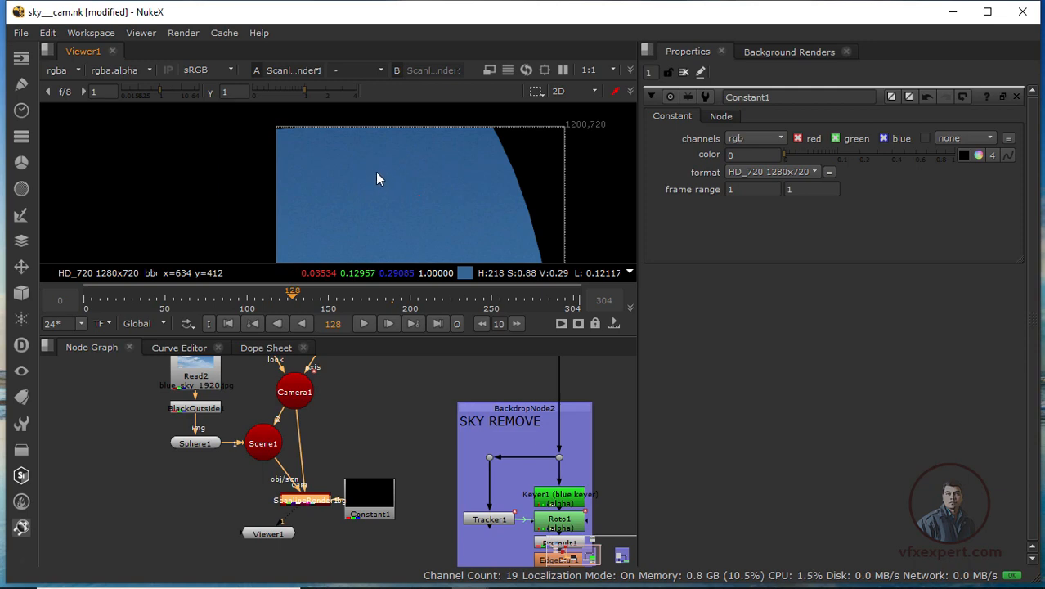
key("Tab")
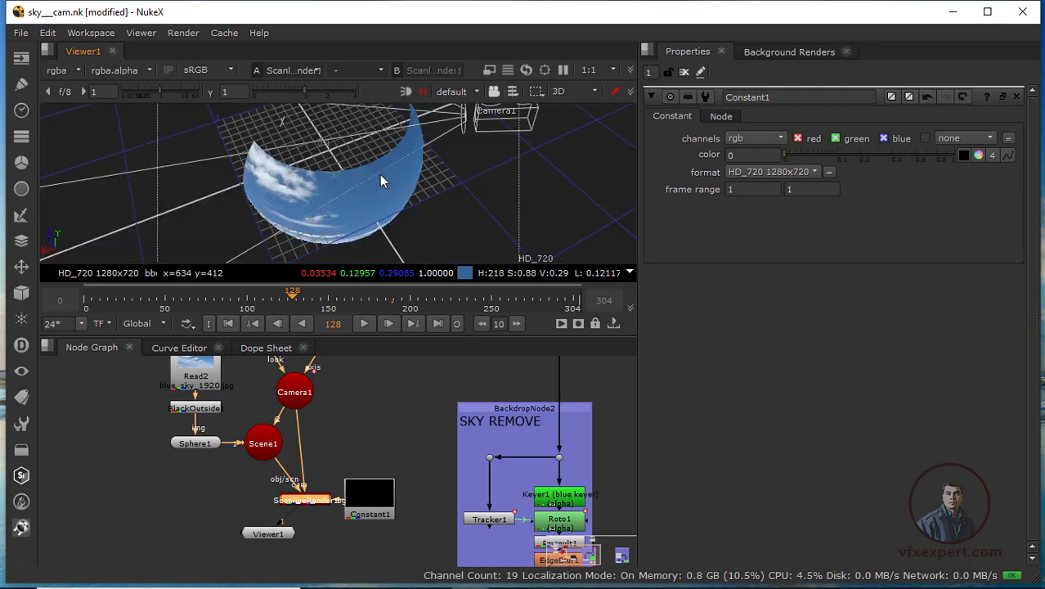
left_click_drag(518, 205, 309, 152, "ctrl")
mouse_move(281, 300)
left_mouse_down()
mouse_move(190, 299)
mouse_move(300, 298)
left_mouse_up()
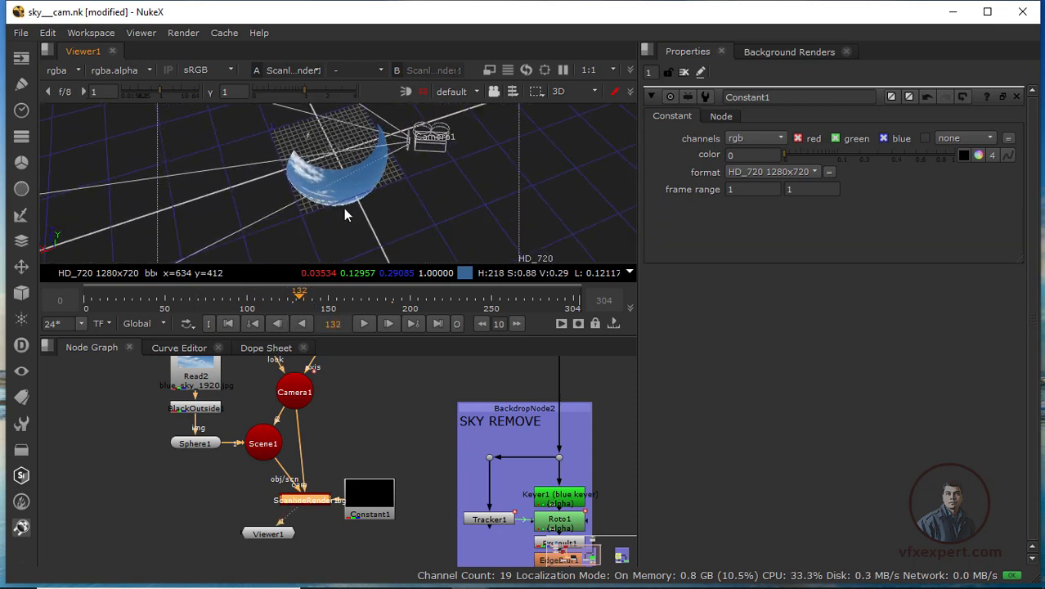
left_click(200, 443)
left_click(392, 166)
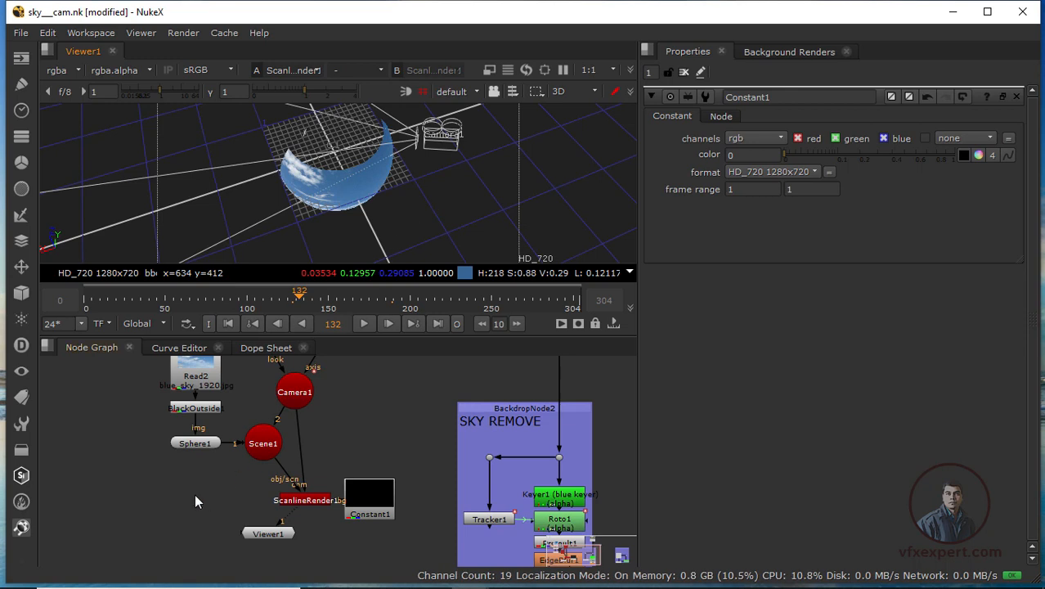
Set Sphere1's radius to 5 so the sky sphere encloses the camera
left_click(199, 443)
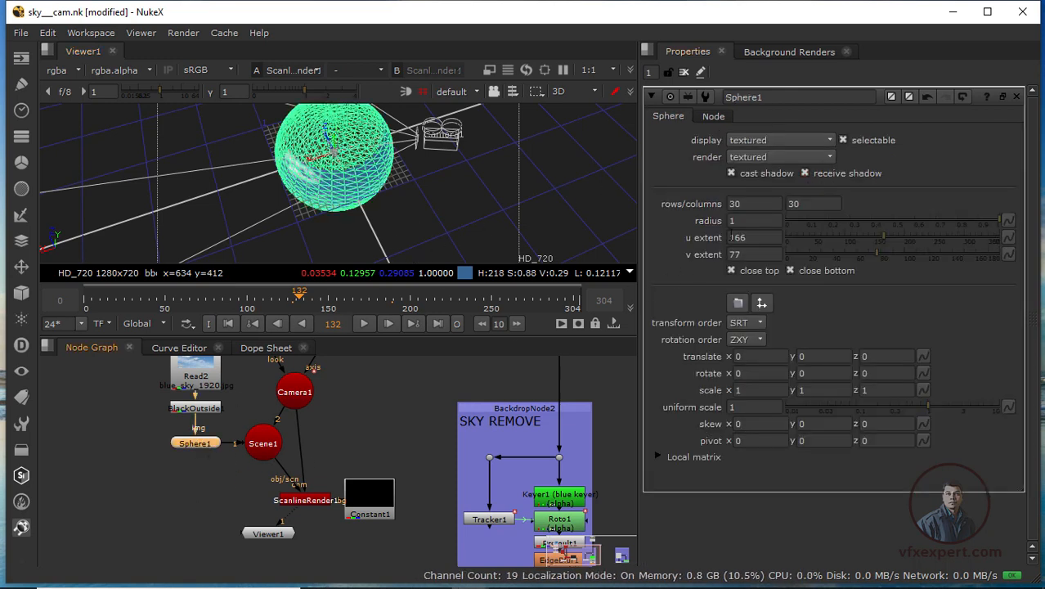
left_click(737, 221)
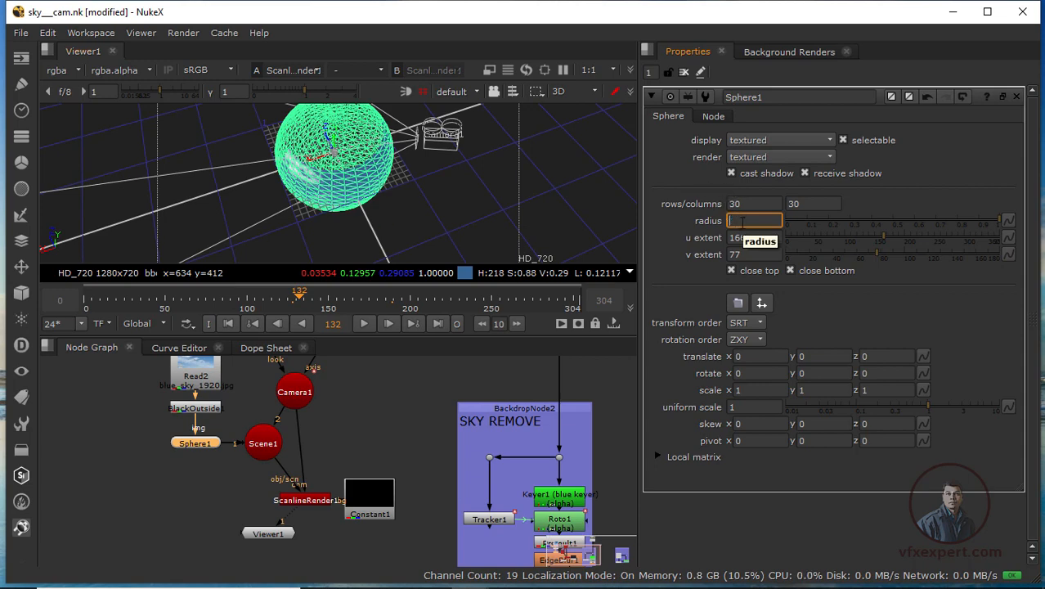
type("5")
key("Return")
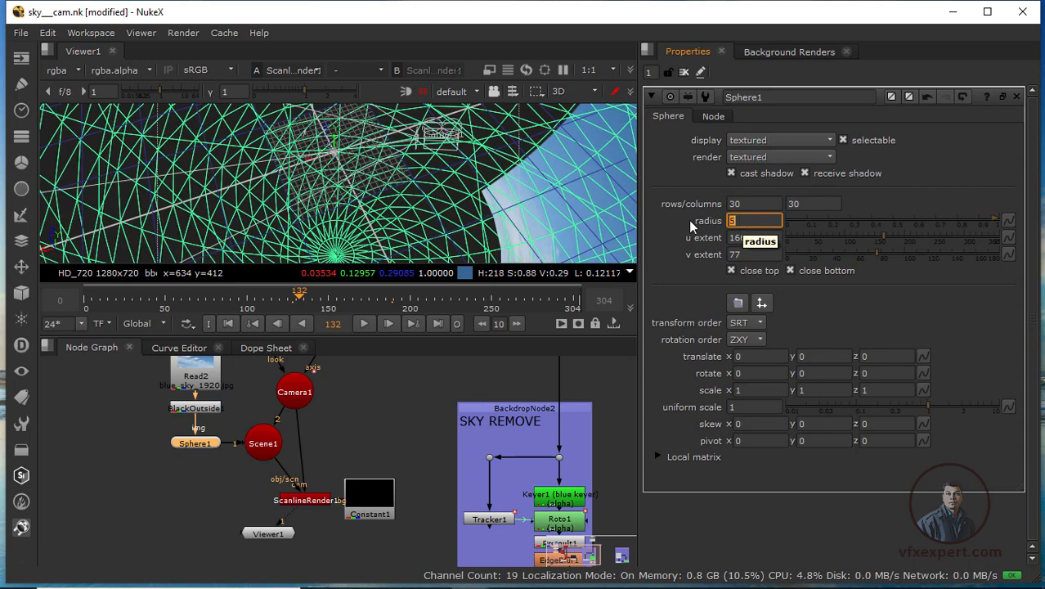
scroll(466, 205, "down", 6)
left_click(433, 191)
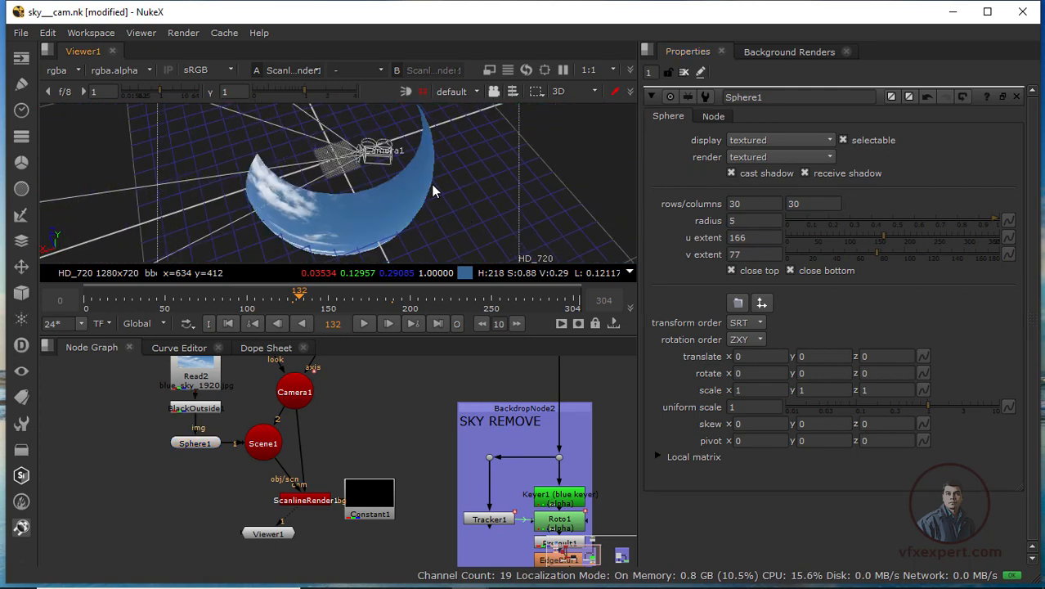
left_click(380, 205)
Set Sphere1's Y rotation to -122 to turn the sky texture in front of the camera
left_click(199, 442)
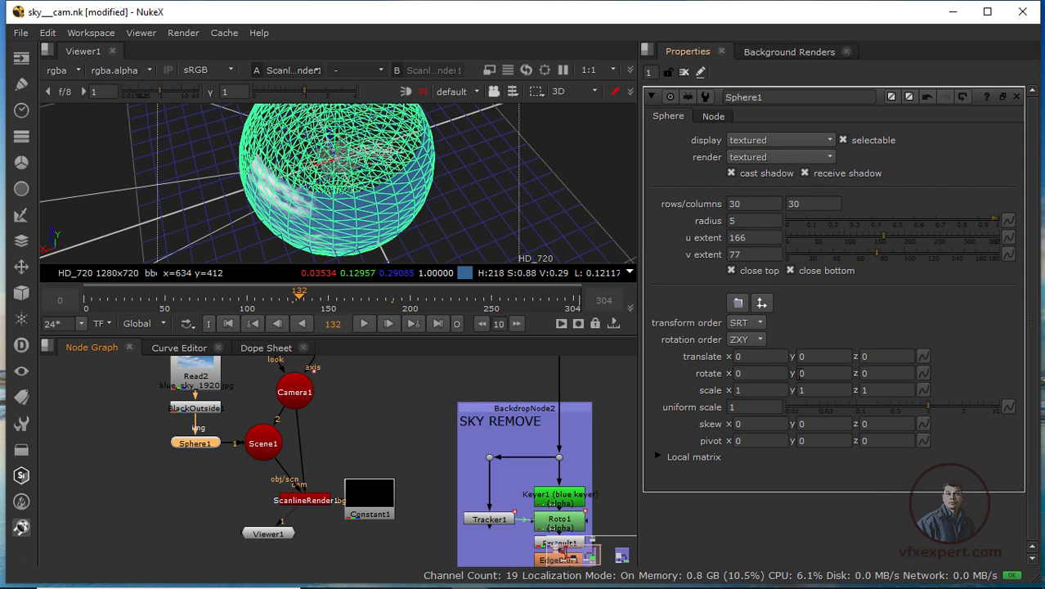
left_click(800, 374)
scroll(800, 374, "down", 4)
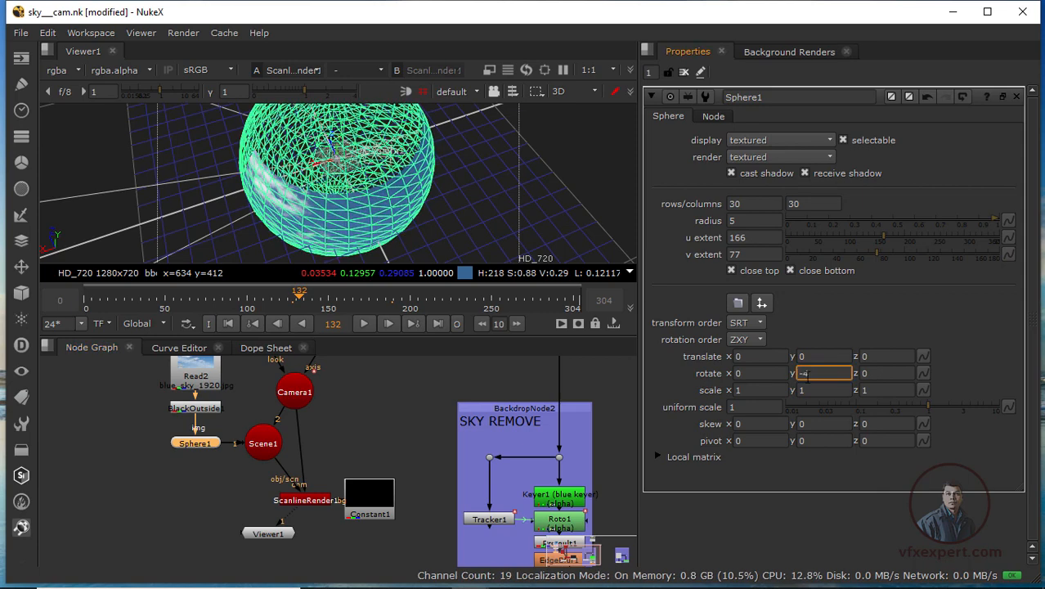
scroll(804, 374, "down", 6)
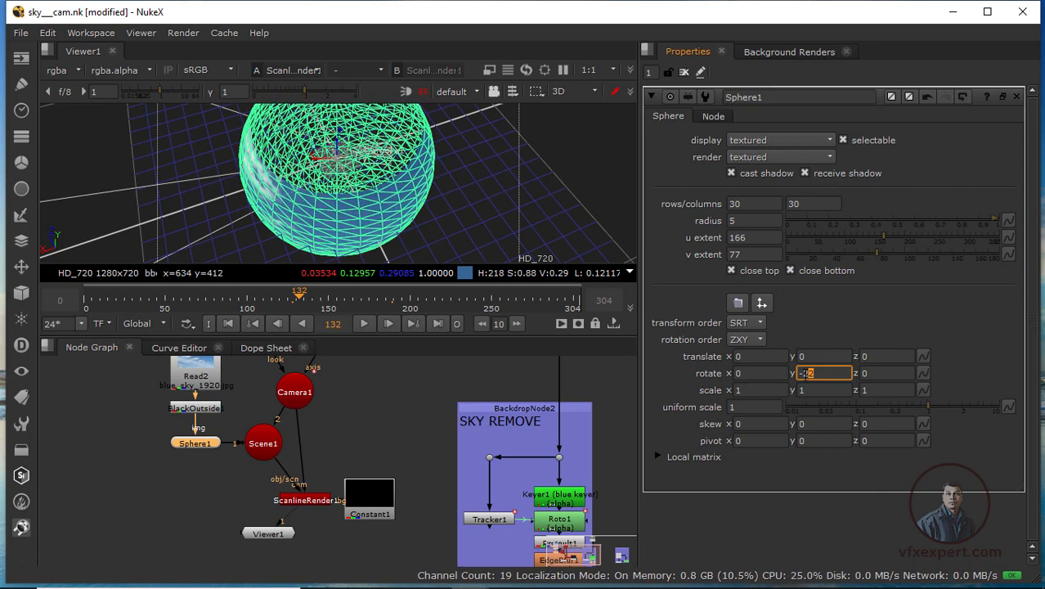
scroll(806, 374, "down", 10)
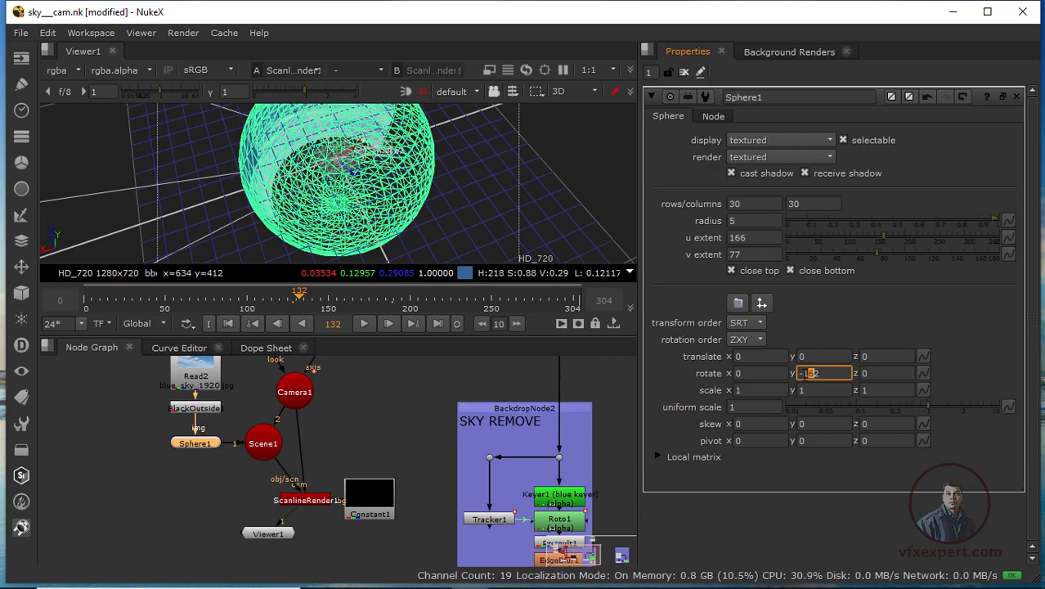
scroll(806, 374, "up", 2)
left_click(525, 206)
scroll(424, 226, "down", 1)
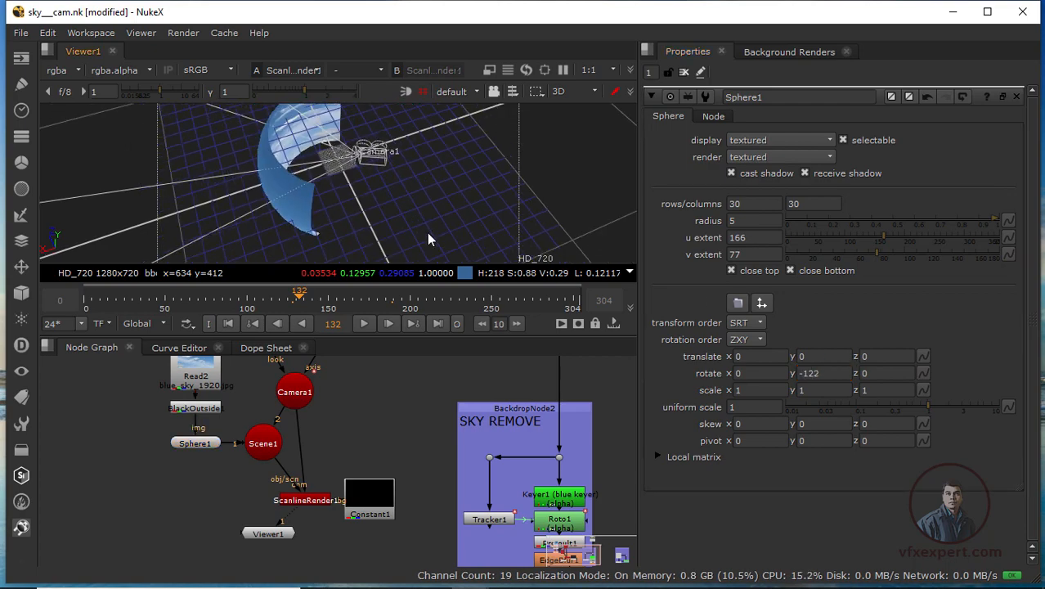
left_click_drag(427, 233, 322, 171, "ctrl")
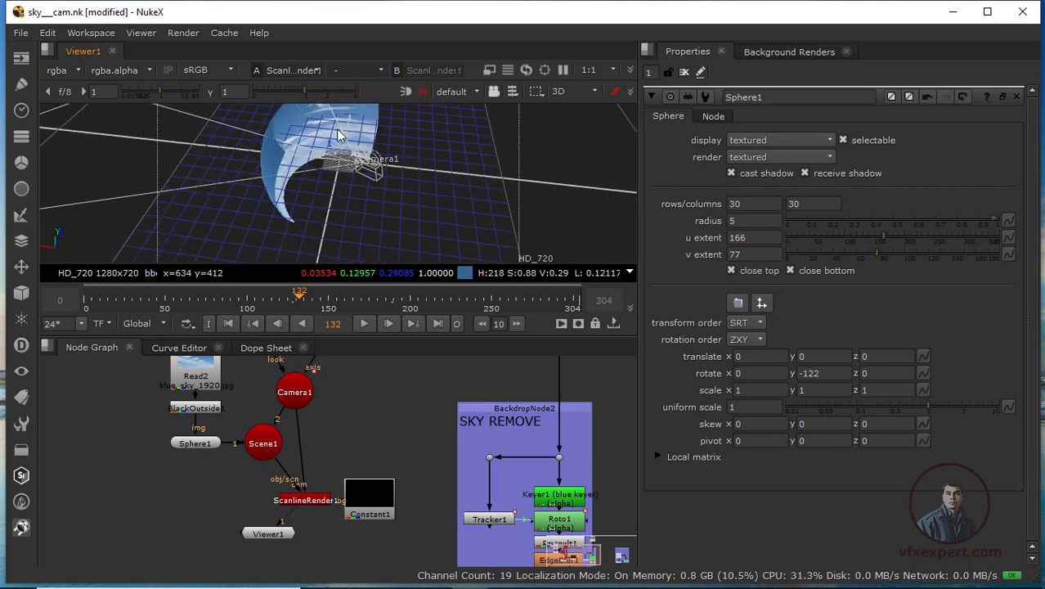
left_click_drag(450, 204, 380, 177, "ctrl")
Play the rendered sky in the 2D view from frame 0 and scrub back through the frames to check its coverage
key("Tab")
scroll(454, 172, "down", 2)
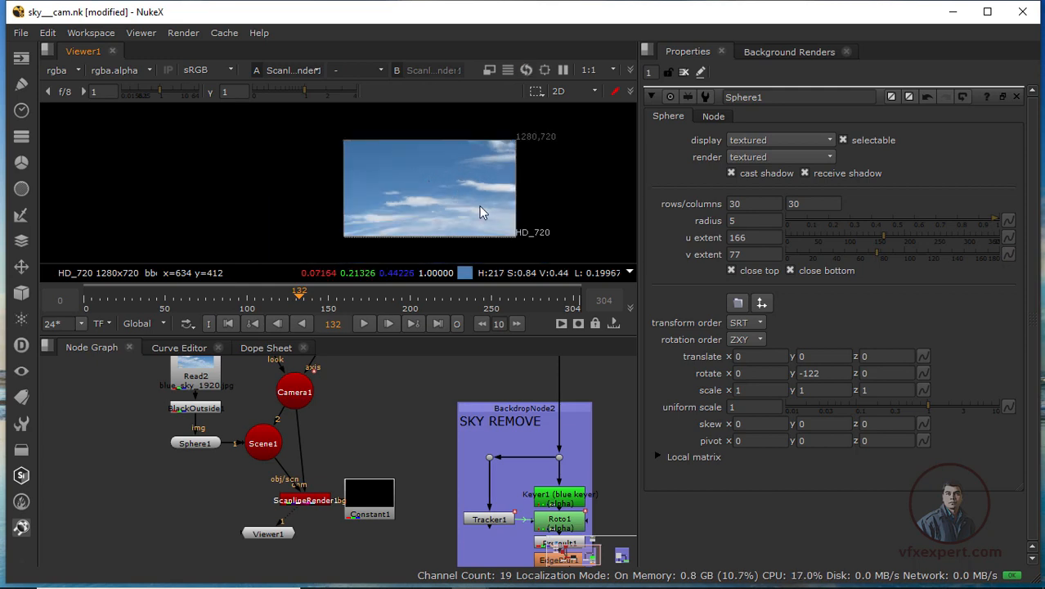
scroll(420, 213, "up", 2)
middle_click_drag(479, 209, 298, 174)
left_click(228, 324)
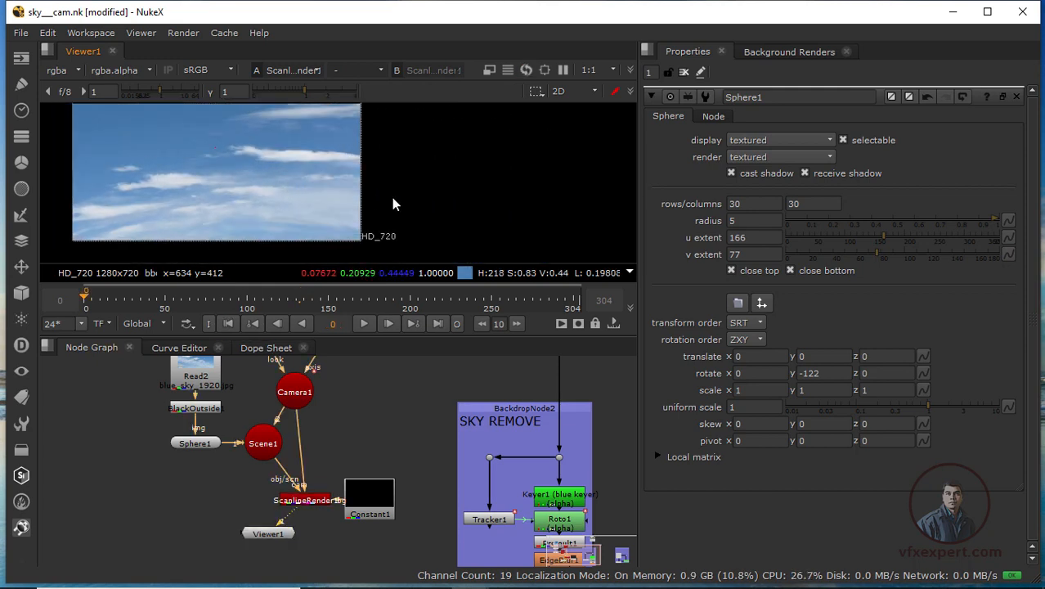
scroll(389, 209, "down", 2)
left_click(366, 323)
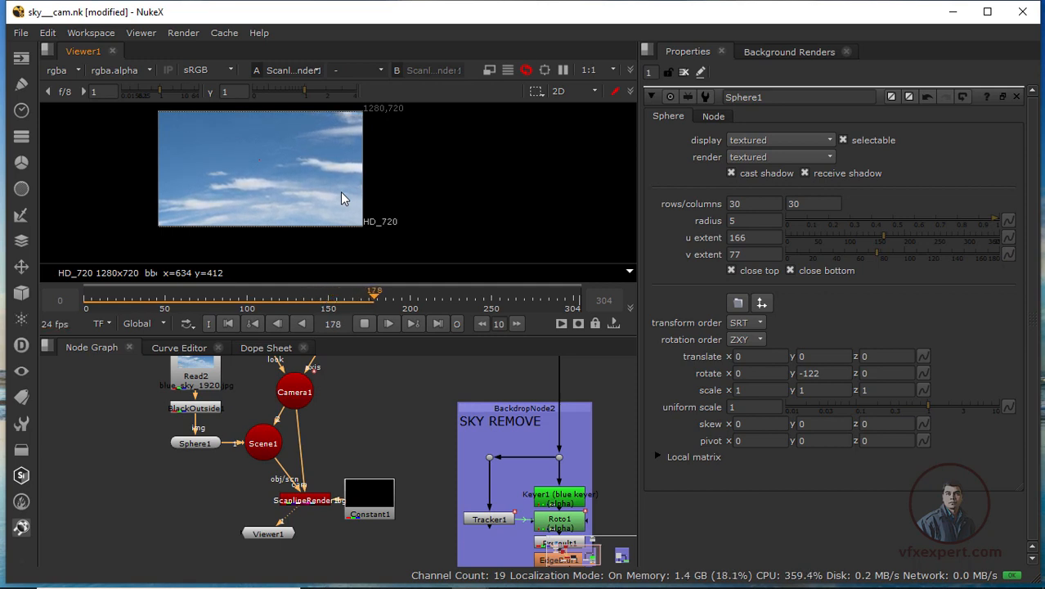
left_click(364, 323)
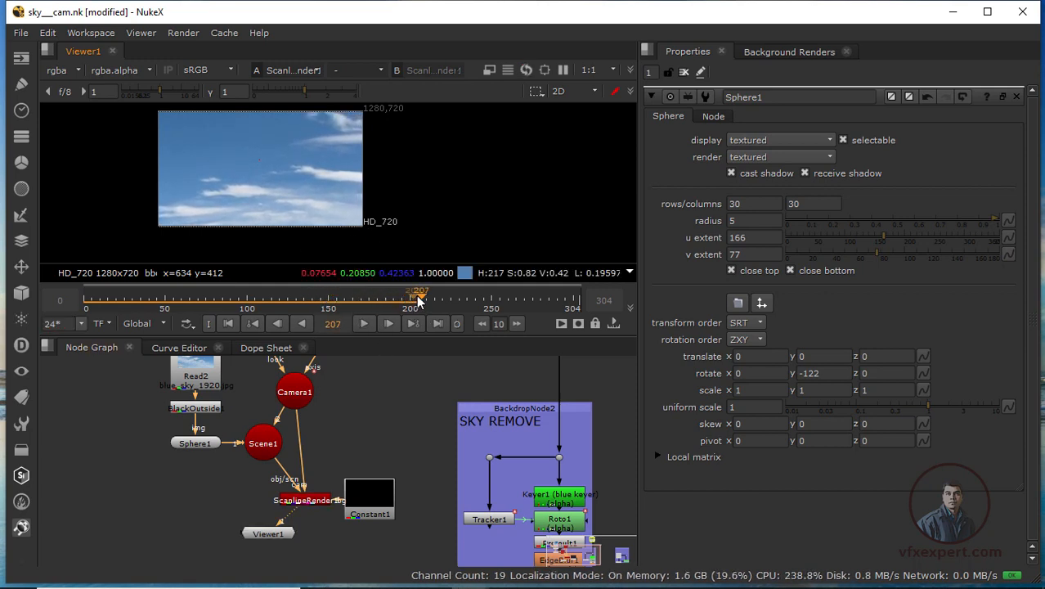
left_click_drag(417, 301, 147, 302)
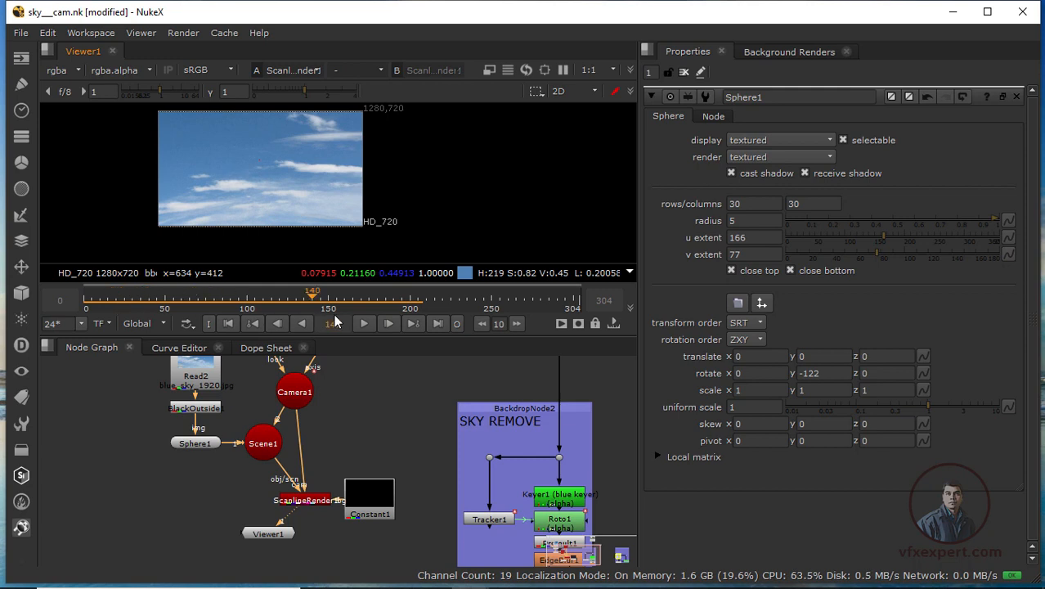
Move Viewer1 further down below ScanlineRender1 to make room beside the SKY REMOVE backdrop
scroll(394, 482, "down", 3)
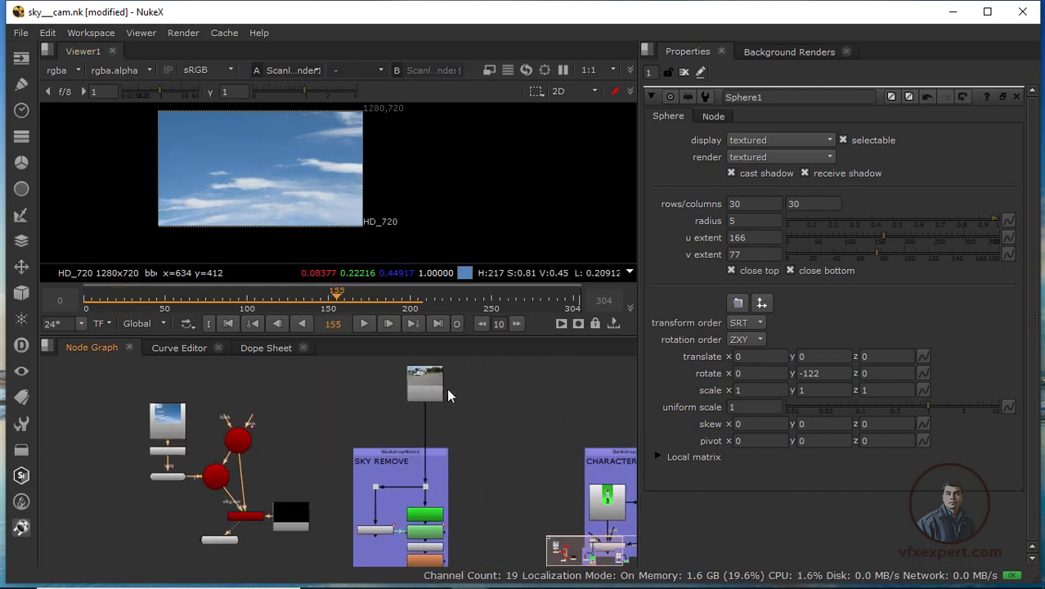
scroll(400, 510, "up", 3)
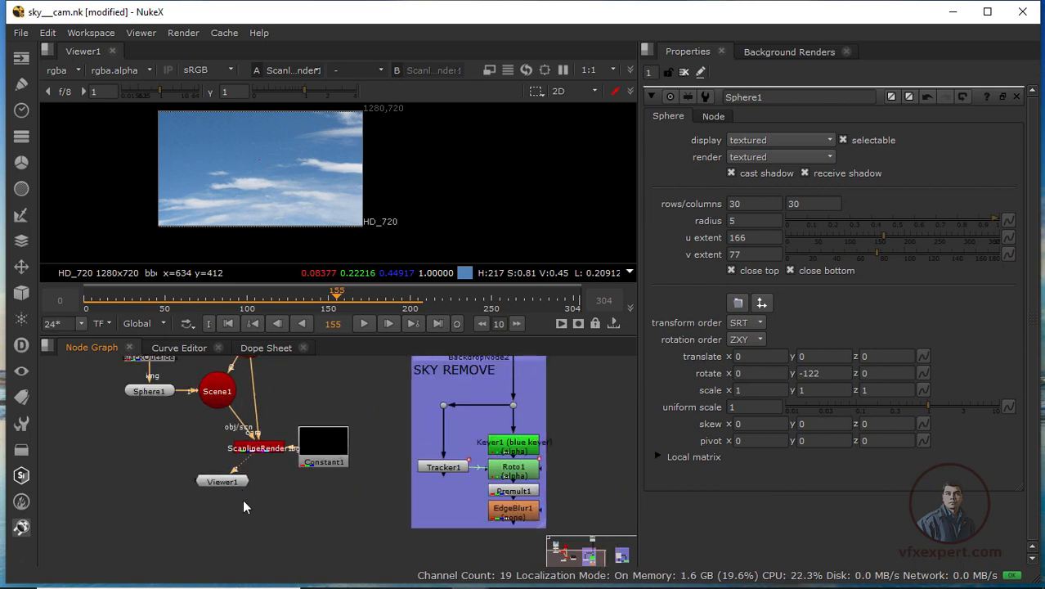
left_click_drag(266, 546, 257, 546)
middle_click_drag(470, 525, 490, 483)
scroll(490, 484, "up", 3)
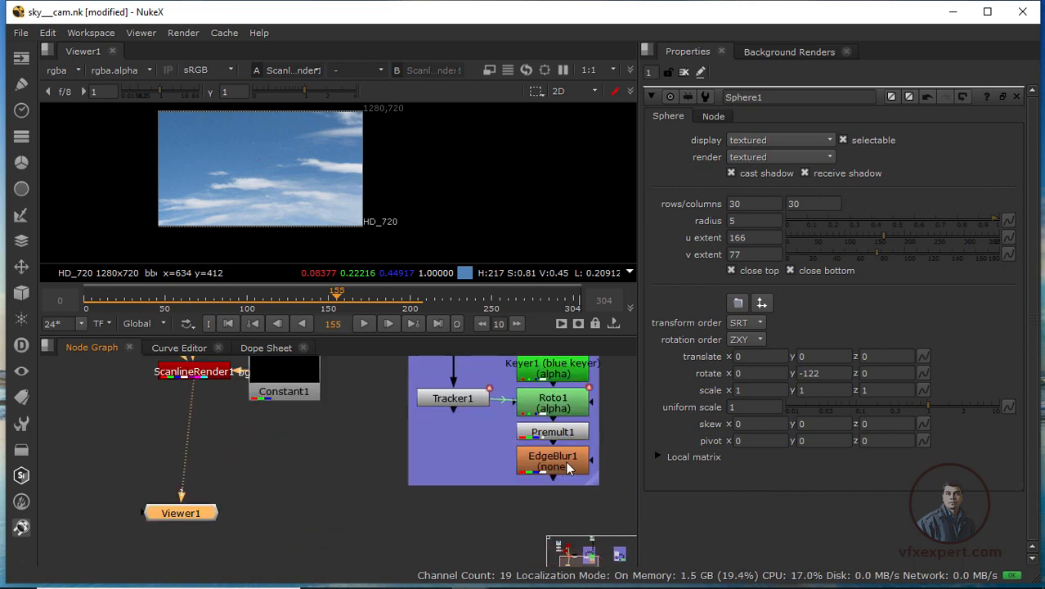
View EdgeBlur1's keyed footage, return to ScanlineRender1's output and go to frame 124
left_click(567, 463)
key("1")
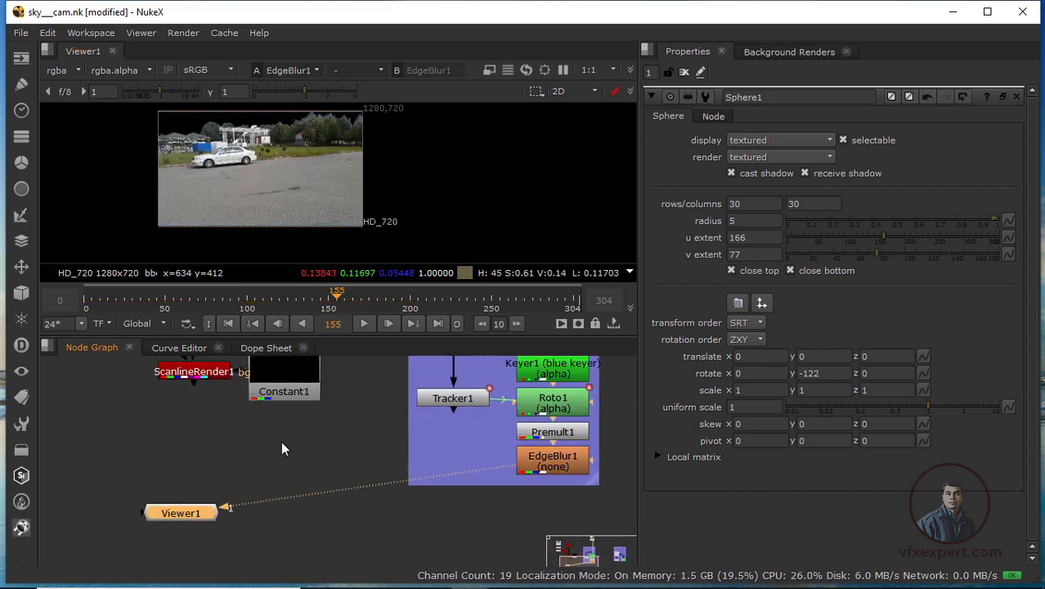
left_click(193, 371)
key("1")
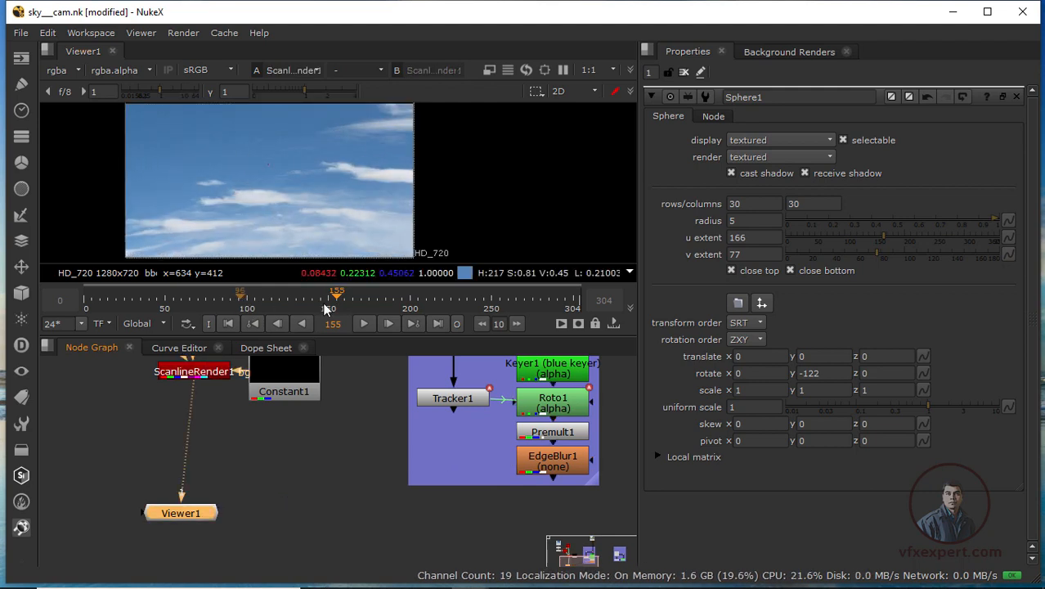
left_click_drag(322, 302, 285, 298)
scroll(359, 458, "down", 3)
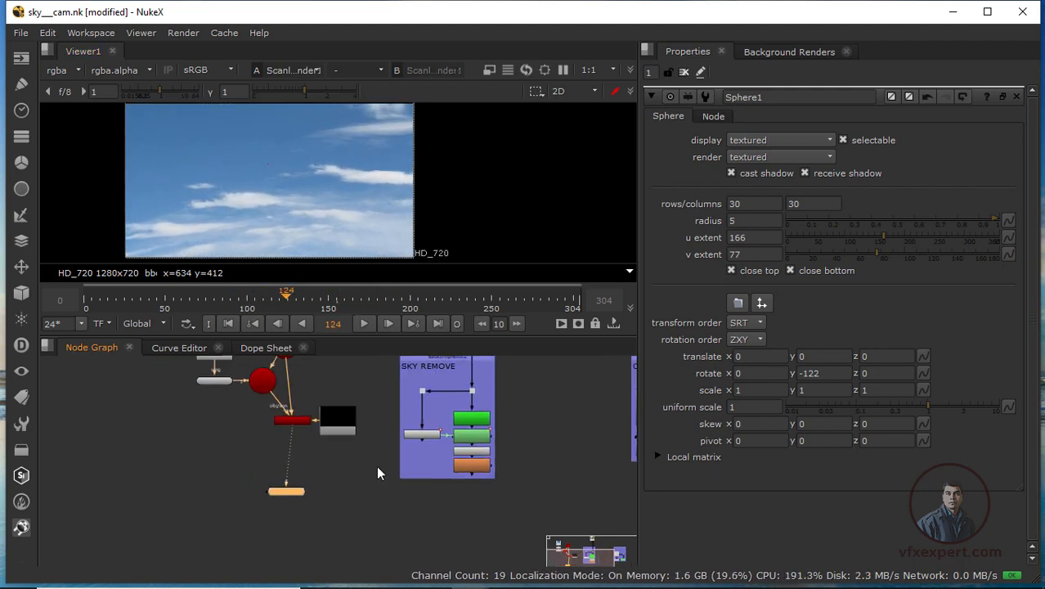
Add a Merge node with ScanlineRender1 as B and EdgeBlur1 as A, place it beside Viewer1 and view its output
key("m")
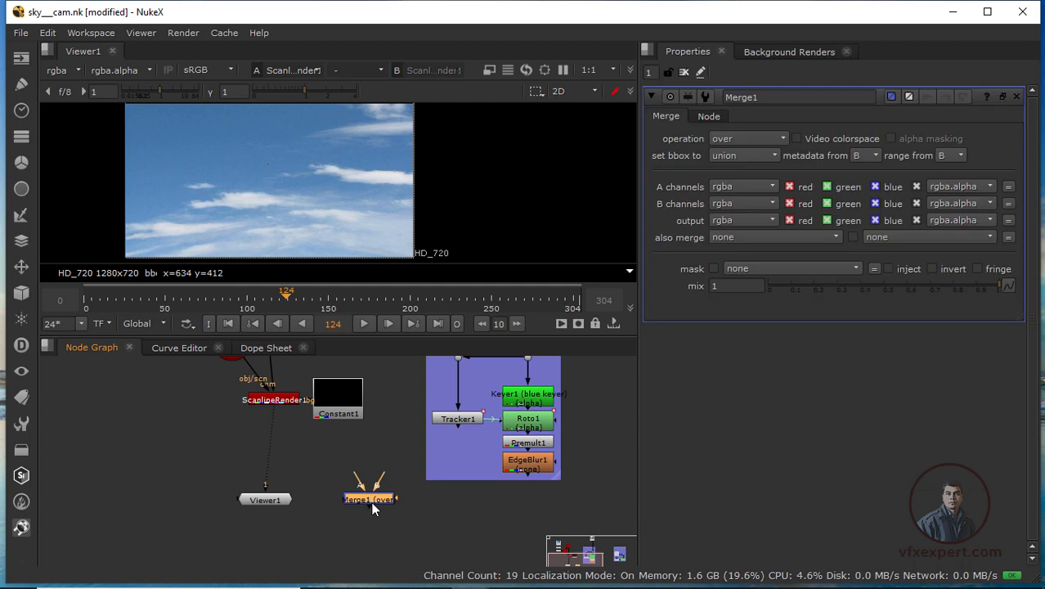
left_click_drag(374, 482, 262, 399)
left_click_drag(396, 501, 529, 467)
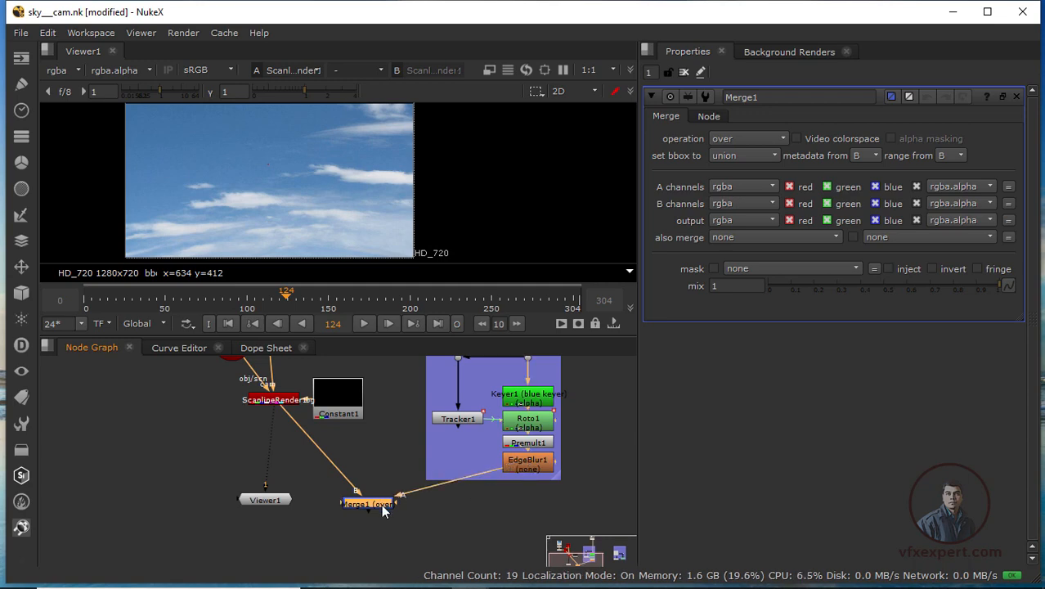
left_click_drag(381, 503, 359, 494)
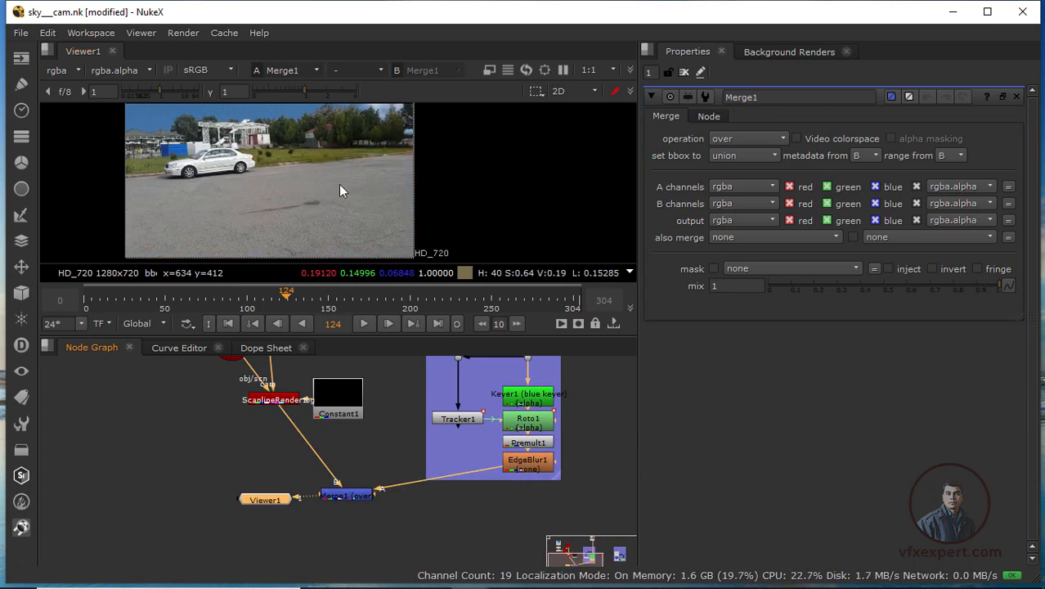
Compare the Merge1 composite with ScanlineRender1's sky render at frame 124
middle_click_drag(234, 140, 331, 177)
scroll(332, 174, "up", 3)
scroll(398, 149, "down", 3)
scroll(396, 178, "up", 2)
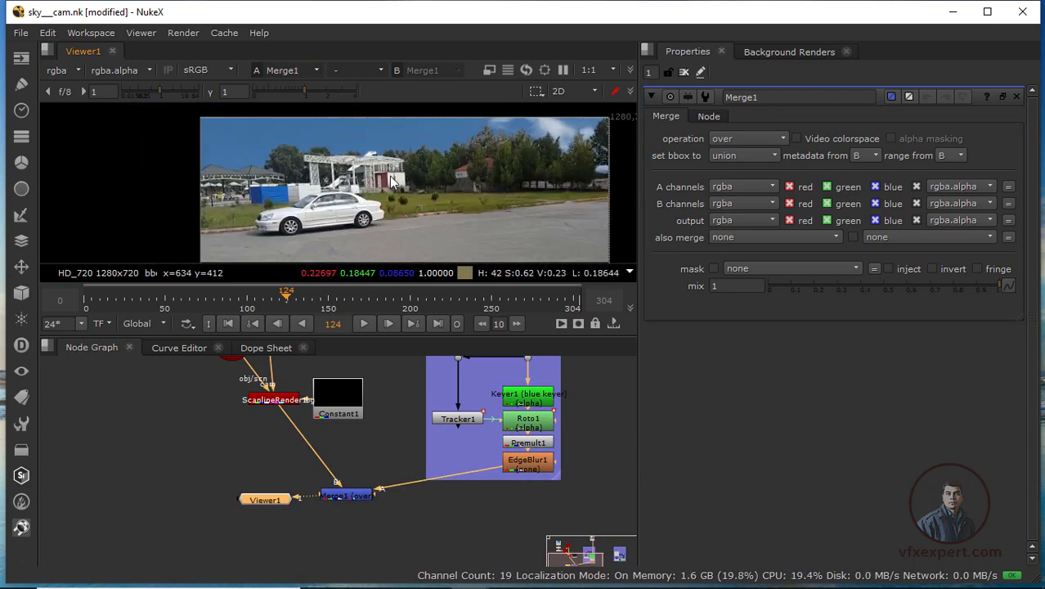
middle_click_drag(345, 434, 360, 469)
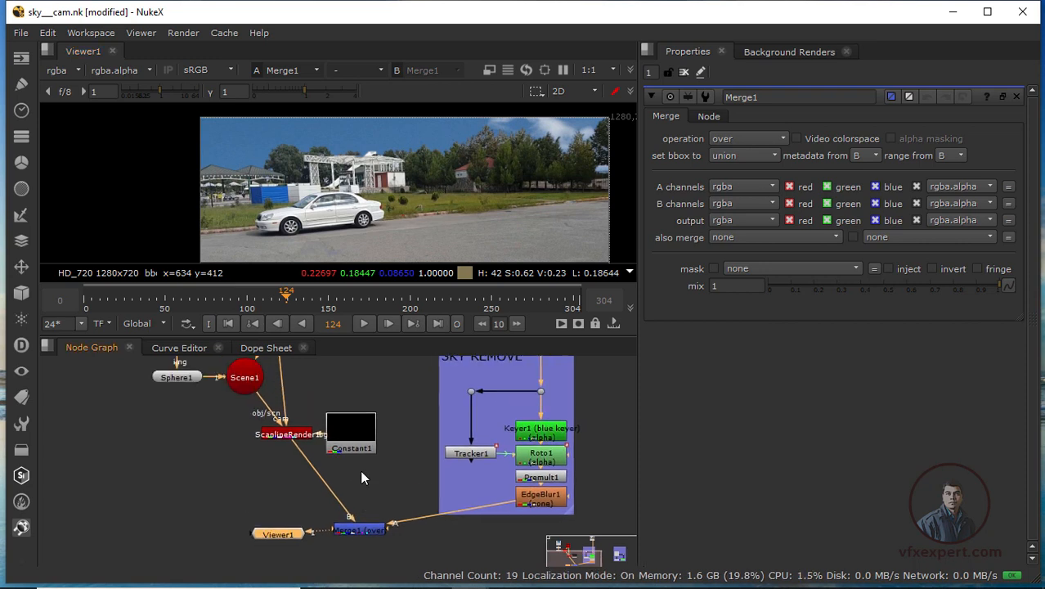
left_click(298, 440)
key("1")
scroll(553, 227, "down", 2)
middle_click_drag(490, 201, 432, 153)
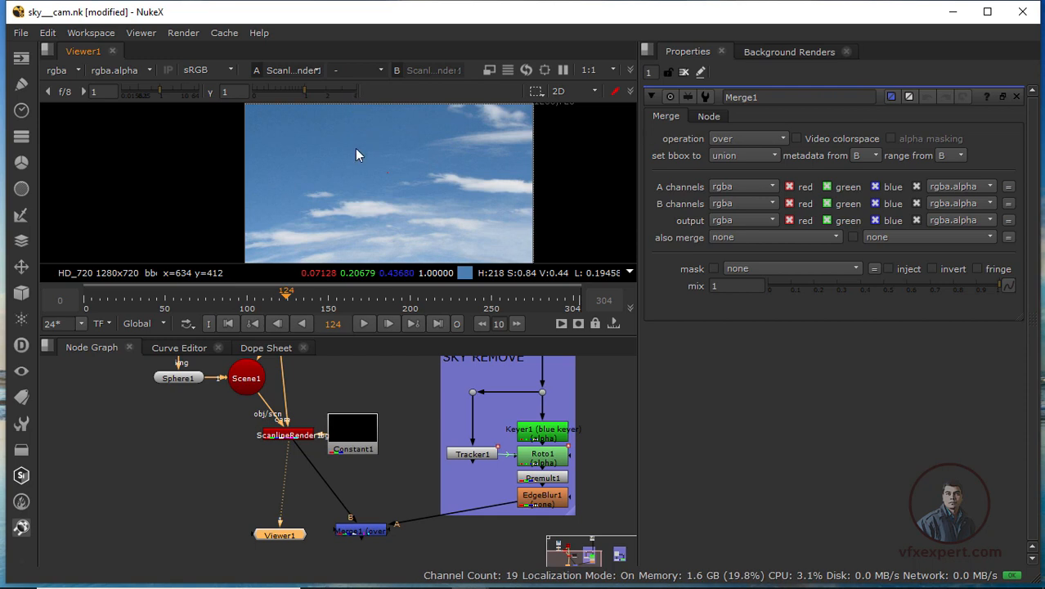
left_click(372, 532)
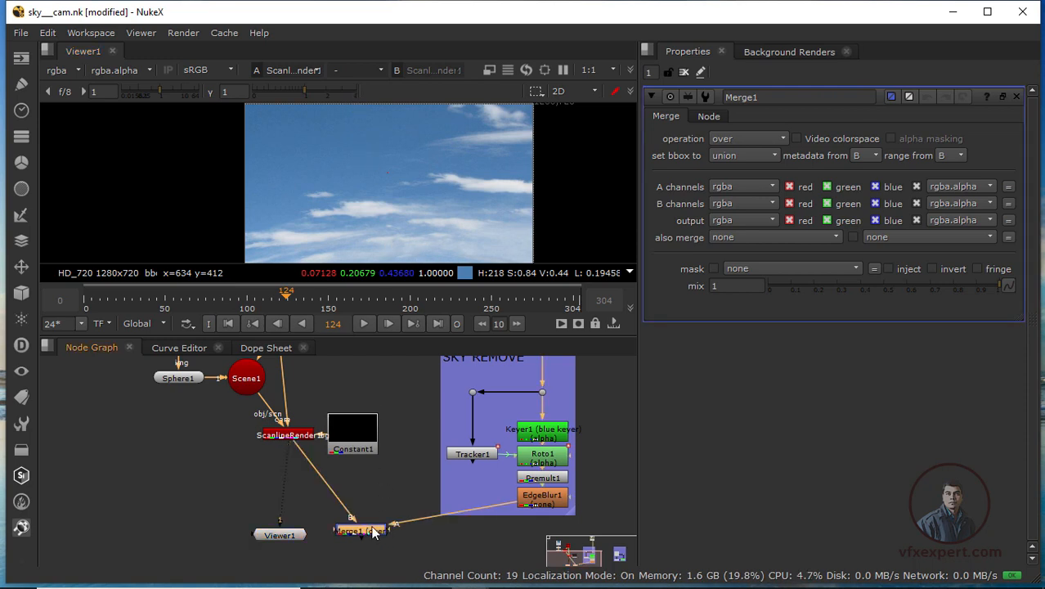
key("1")
scroll(415, 168, "up", 2)
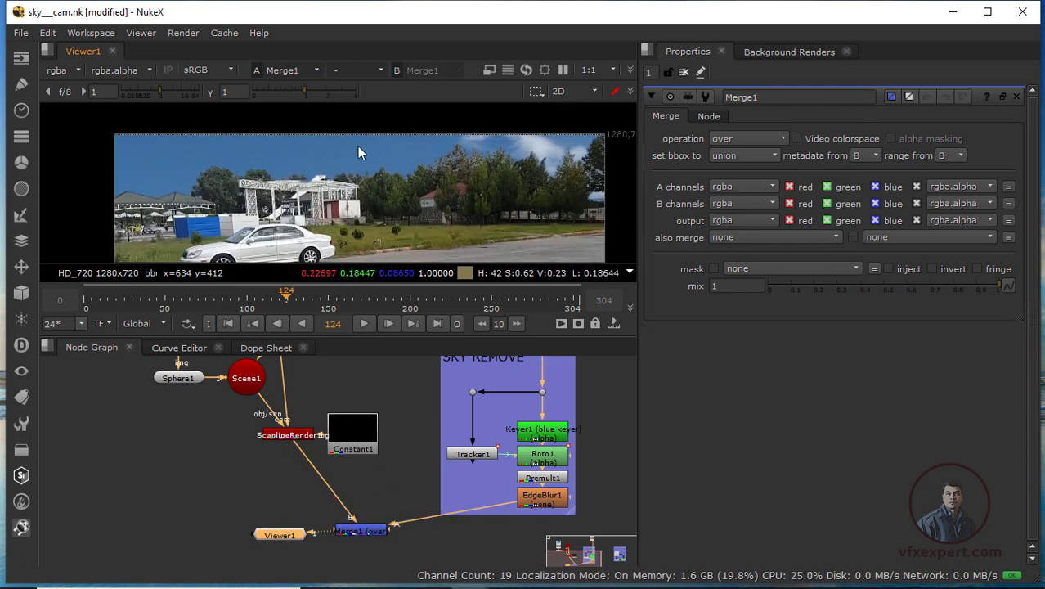
Move Read2 up, insert a Mirror node between it and BlackOutside1, and enable the Mirror's vertical flip
scroll(330, 421, "down", 3)
middle_click_drag(275, 358, 353, 438)
scroll(318, 423, "up", 4)
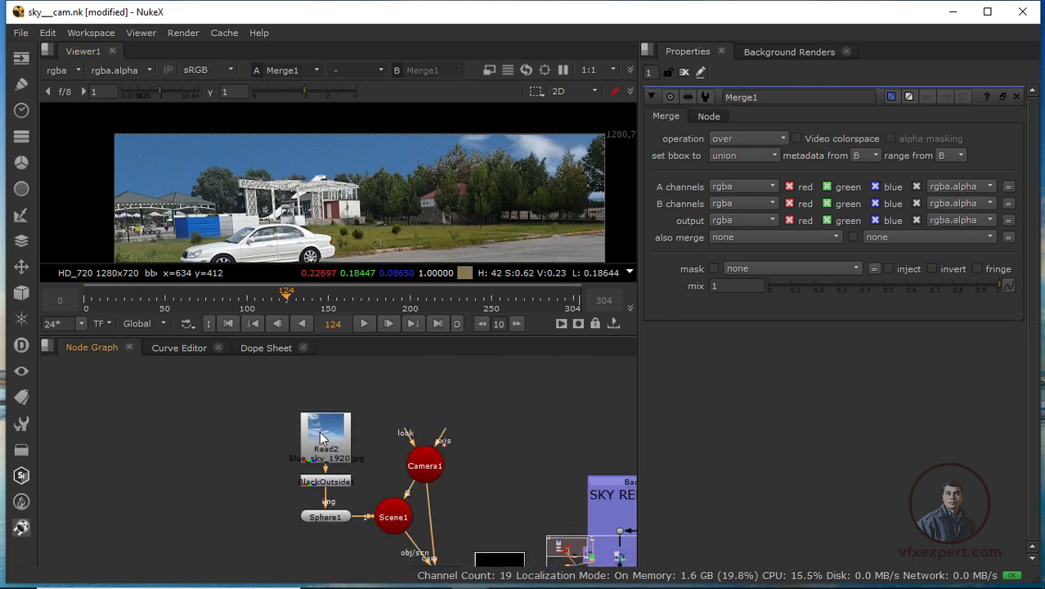
left_click_drag(323, 438, 324, 391)
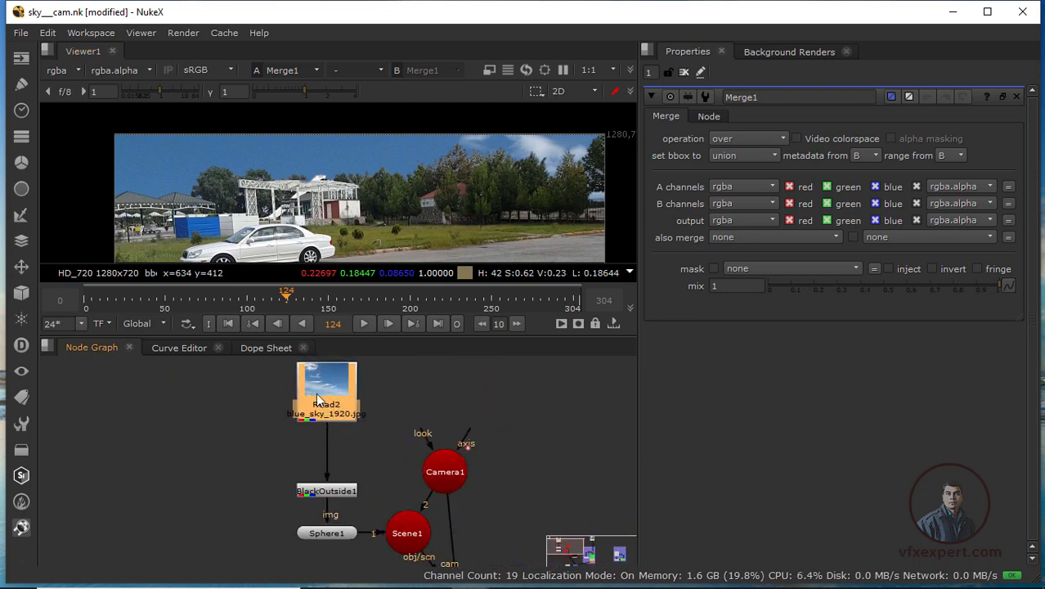
key("Tab")
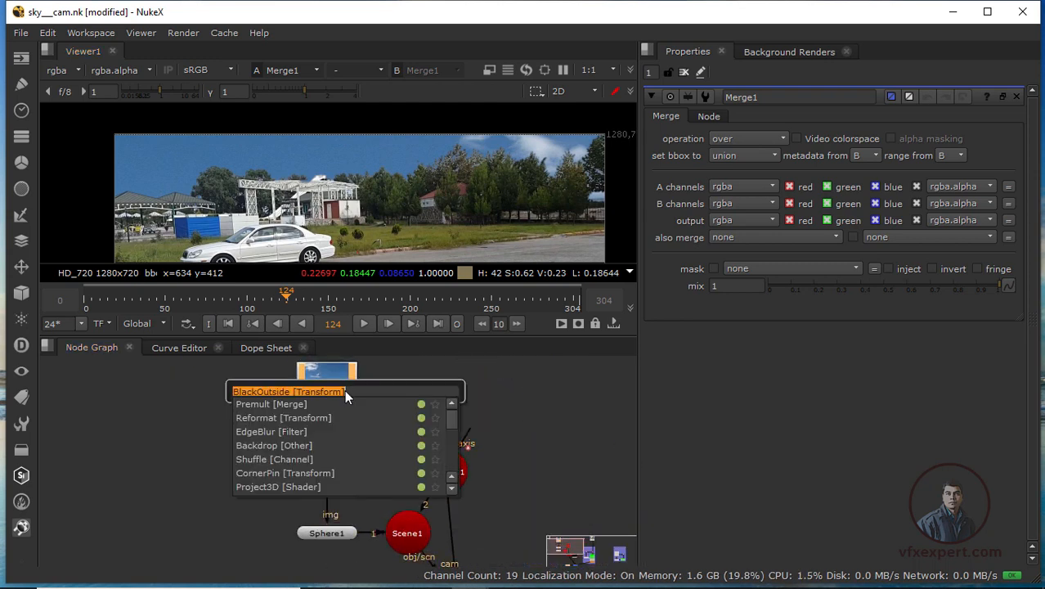
type("MIRR")
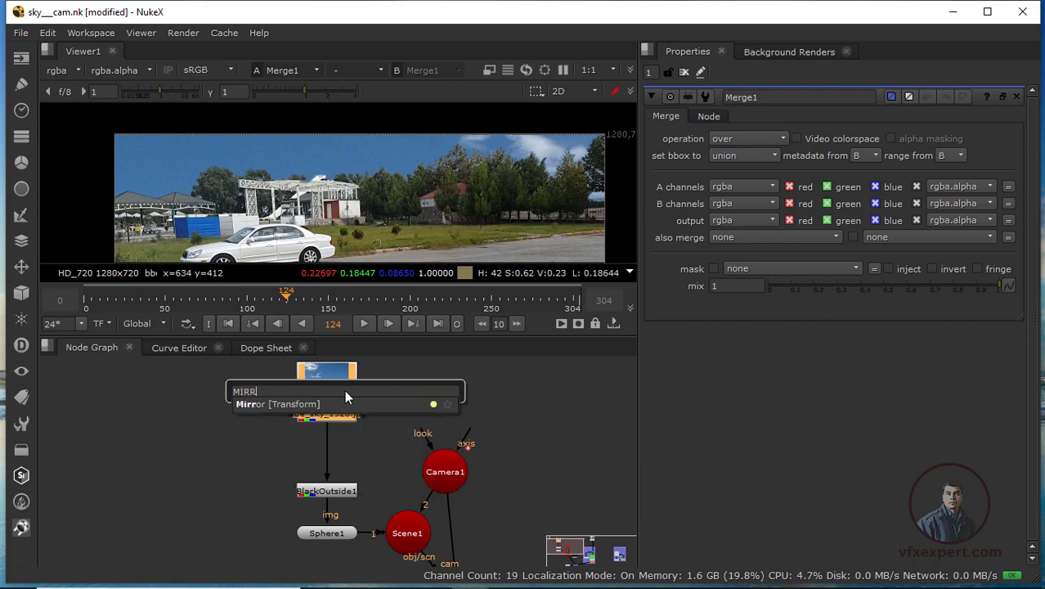
key("Return")
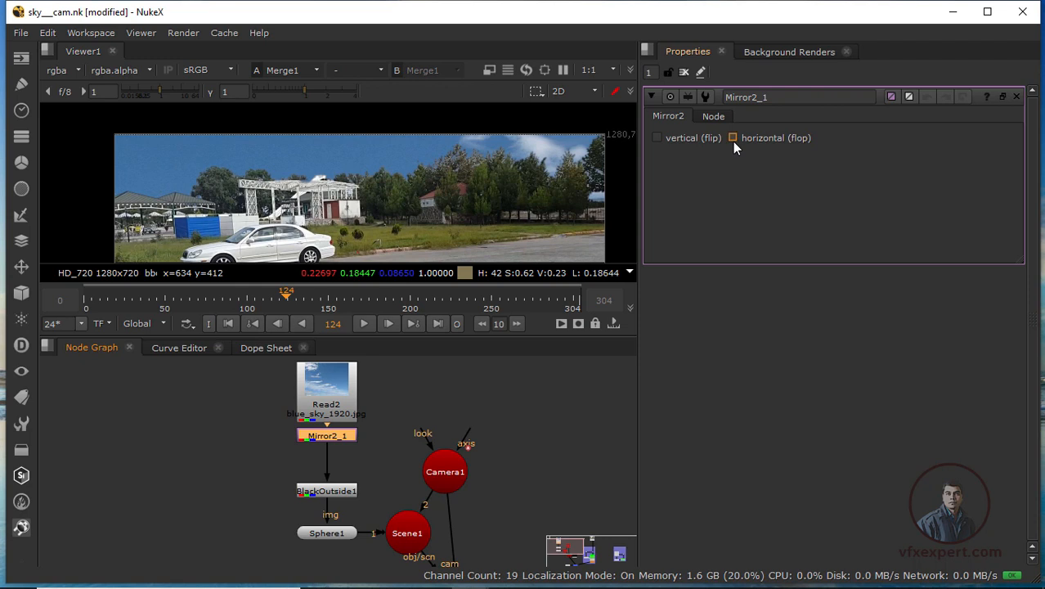
left_click(658, 138)
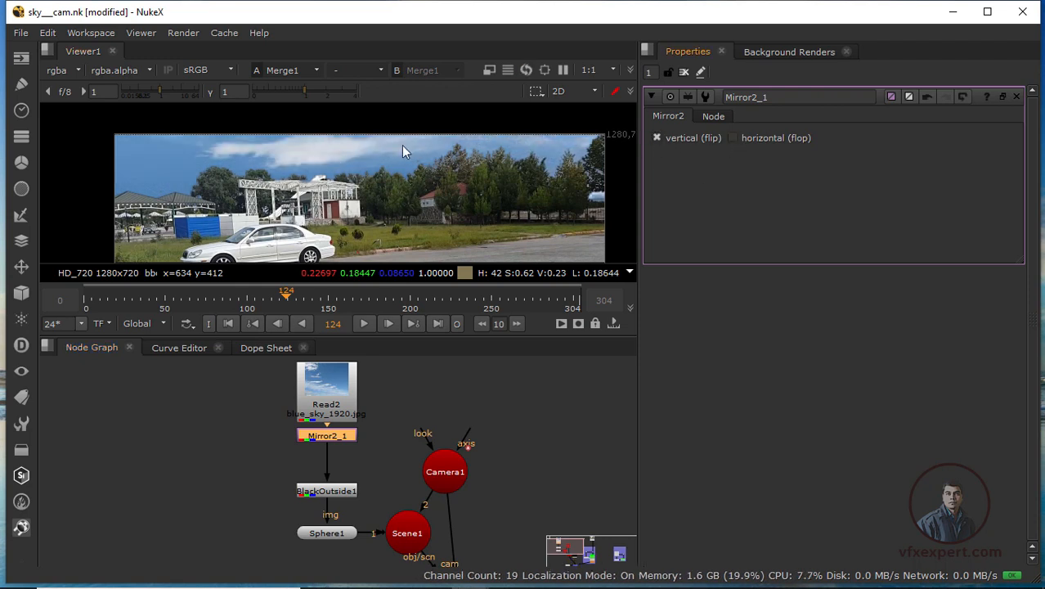
Enlarge the viewer, play the Merge1 composite from the first frame to check the sky's motion, and go to frame 32
scroll(455, 471, "down", 2)
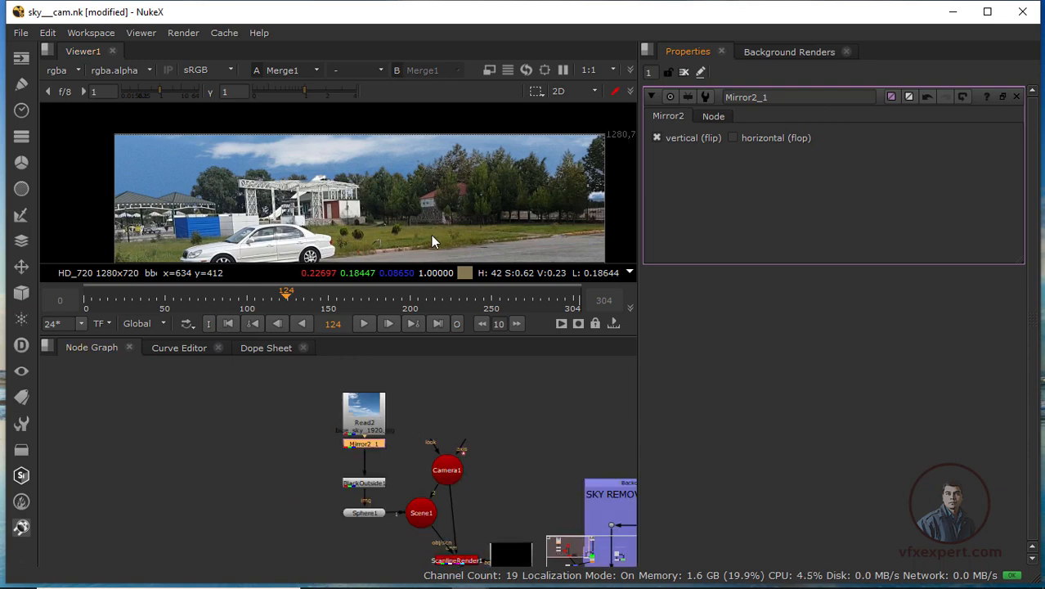
scroll(432, 235, "up", 1)
middle_click_drag(431, 231, 448, 210)
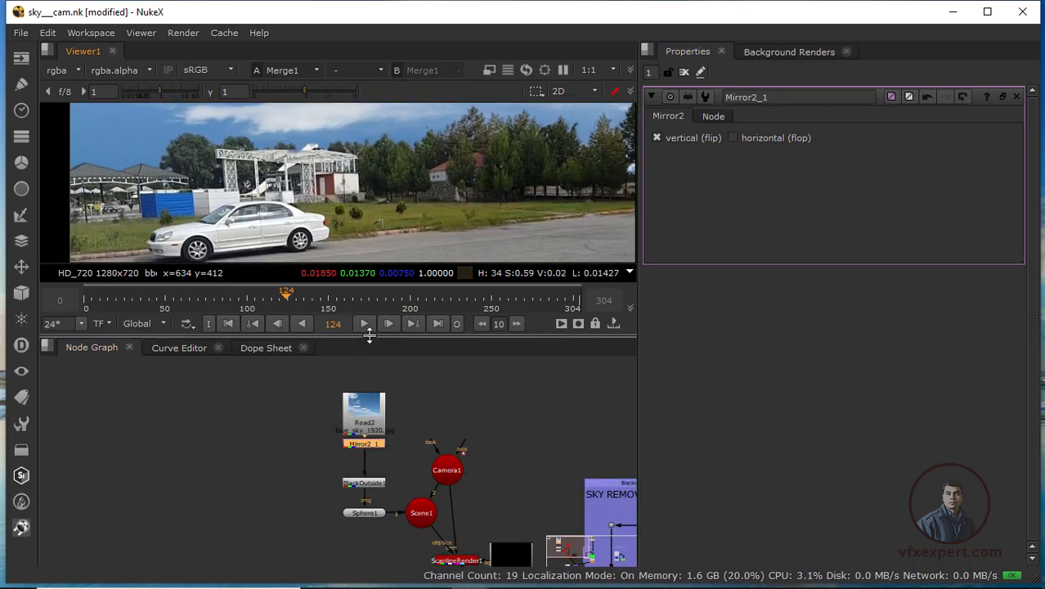
left_click_drag(367, 331, 367, 359)
scroll(353, 434, "down", 2)
scroll(353, 434, "up", 1)
scroll(388, 199, "down", 4)
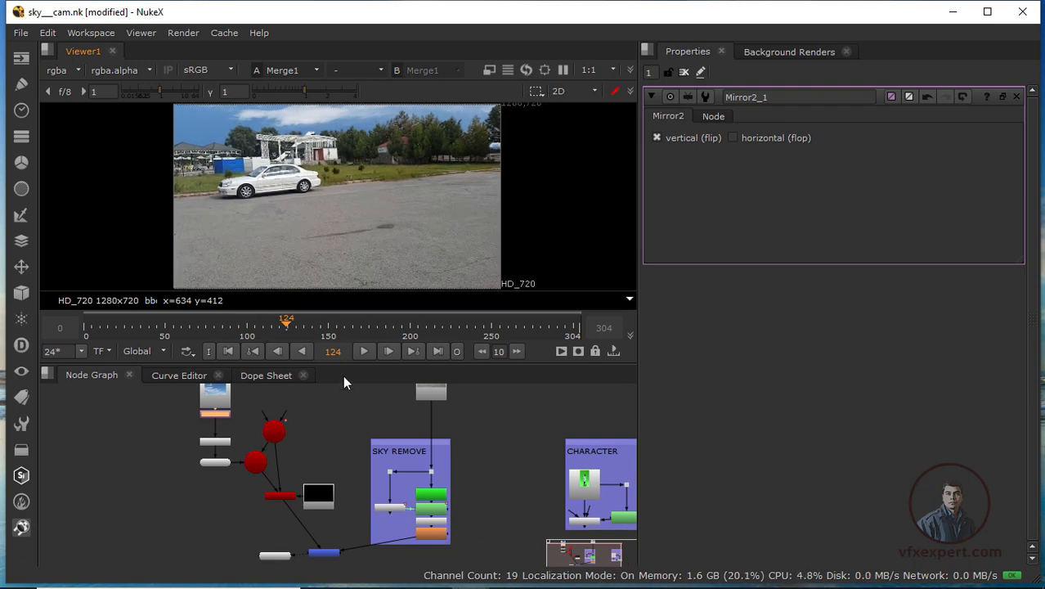
left_click_drag(342, 366, 342, 413)
scroll(306, 245, "up", 2)
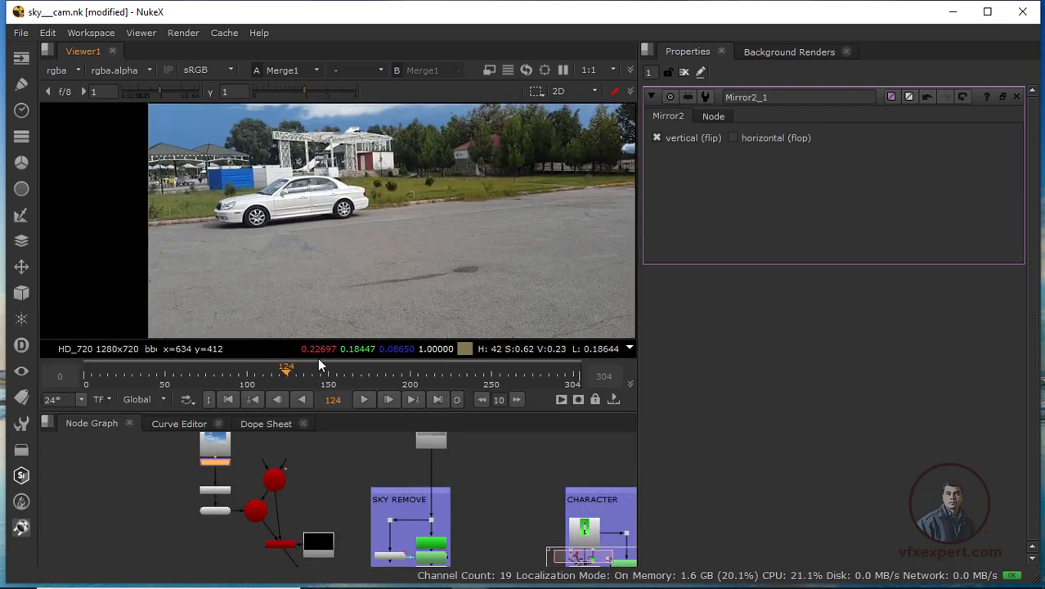
left_click(230, 399)
left_click(364, 400)
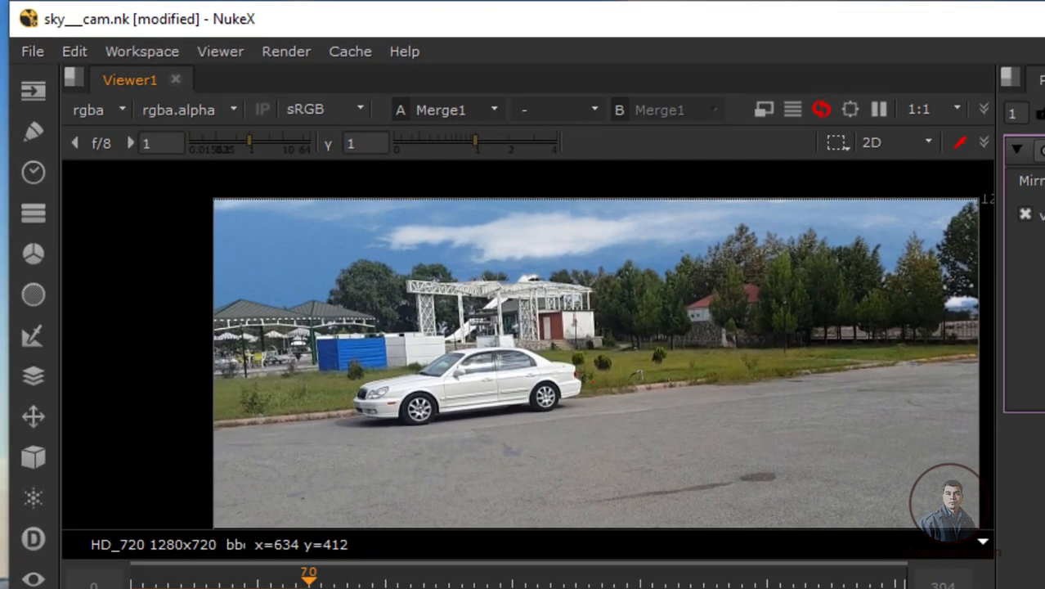
left_click_drag(315, 580, 211, 583)
scroll(452, 253, "up", 2)
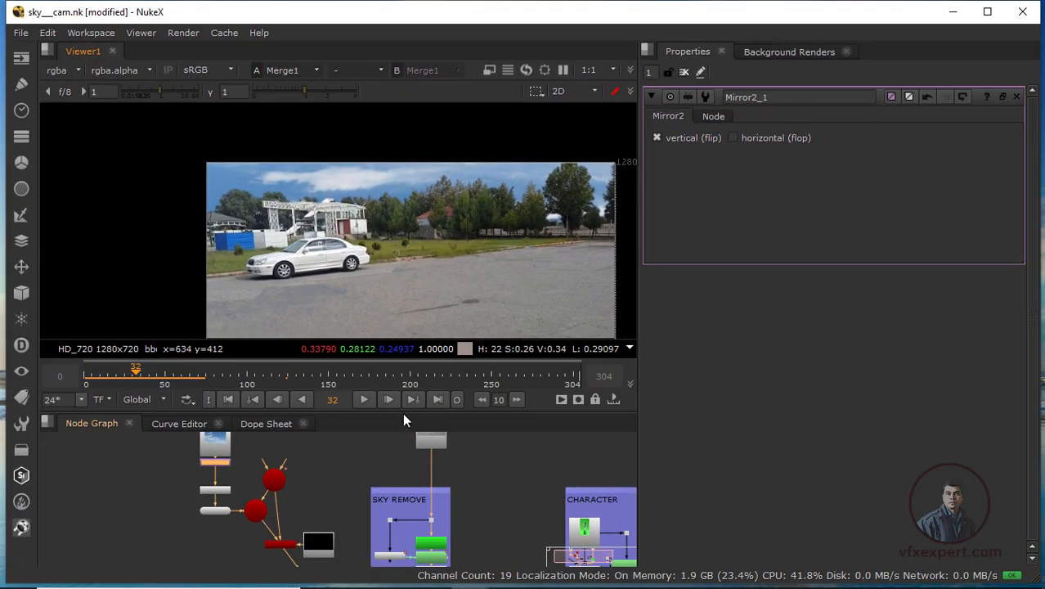
Give the node graph more room, view ScanlineRender1's sky render and inspect the sky sphere and camera in 3D
left_click_drag(403, 412, 403, 353)
scroll(288, 467, "up", 4)
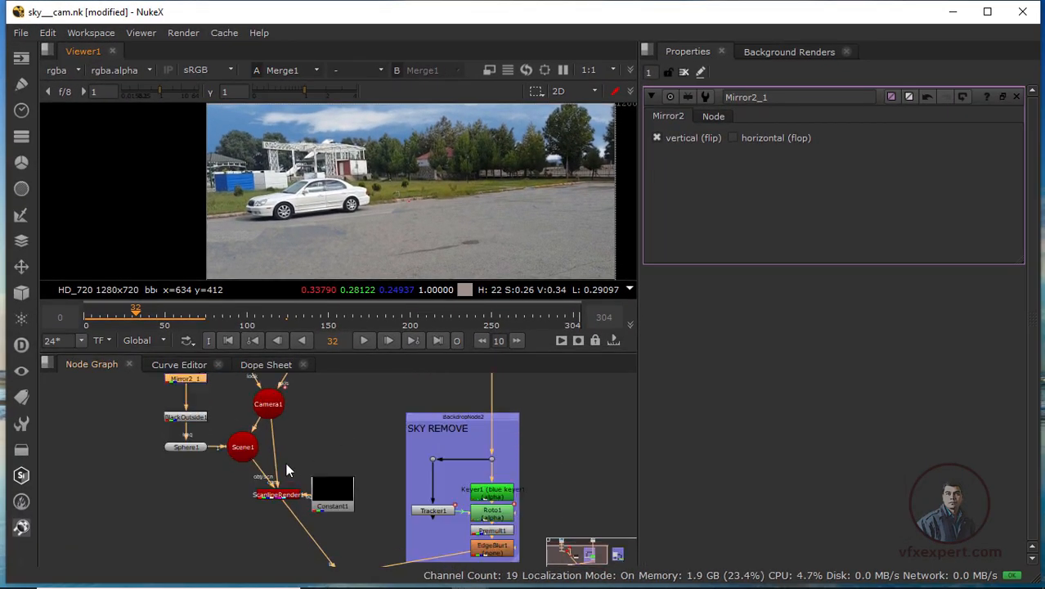
scroll(298, 449, "down", 5)
middle_click_drag(273, 479, 313, 495)
scroll(324, 466, "up", 4)
scroll(364, 438, "down", 2)
scroll(335, 434, "up", 3)
left_click(335, 504)
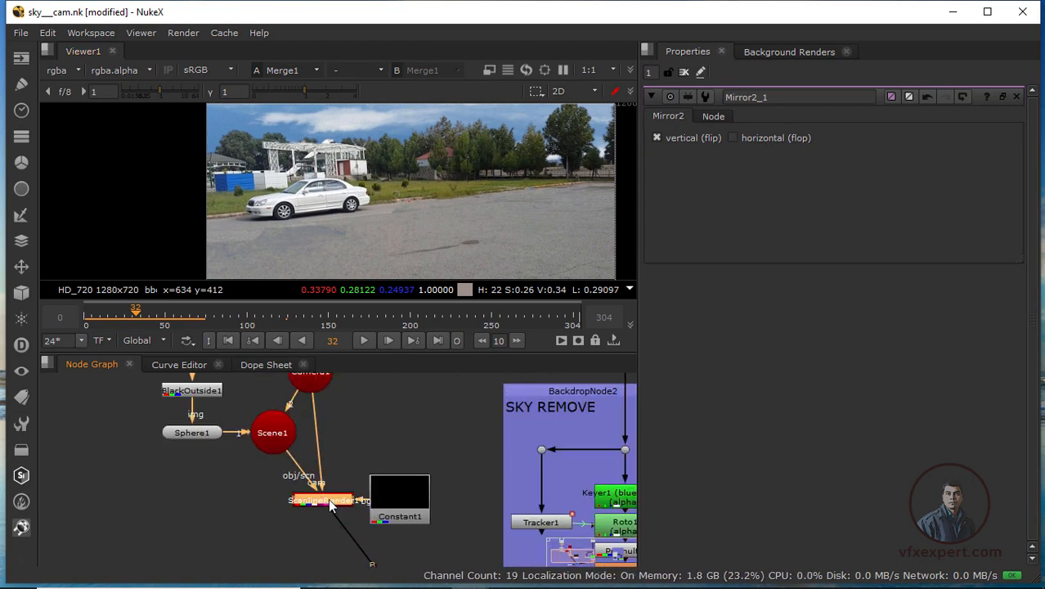
key("1")
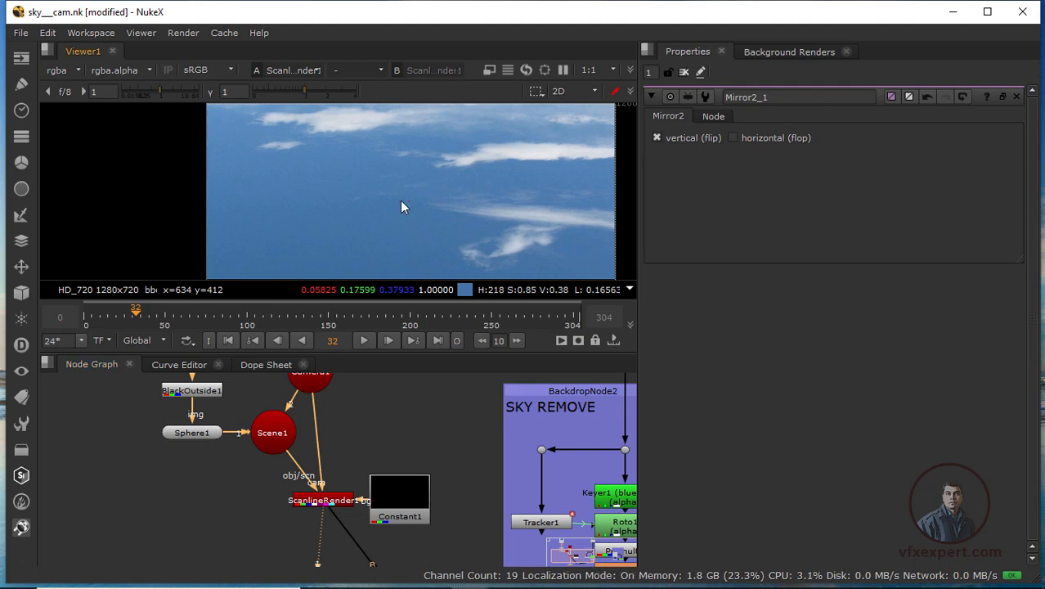
key("Tab")
left_click_drag(380, 176, 403, 197, "ctrl")
left_click_drag(280, 208, 280, 245, "ctrl")
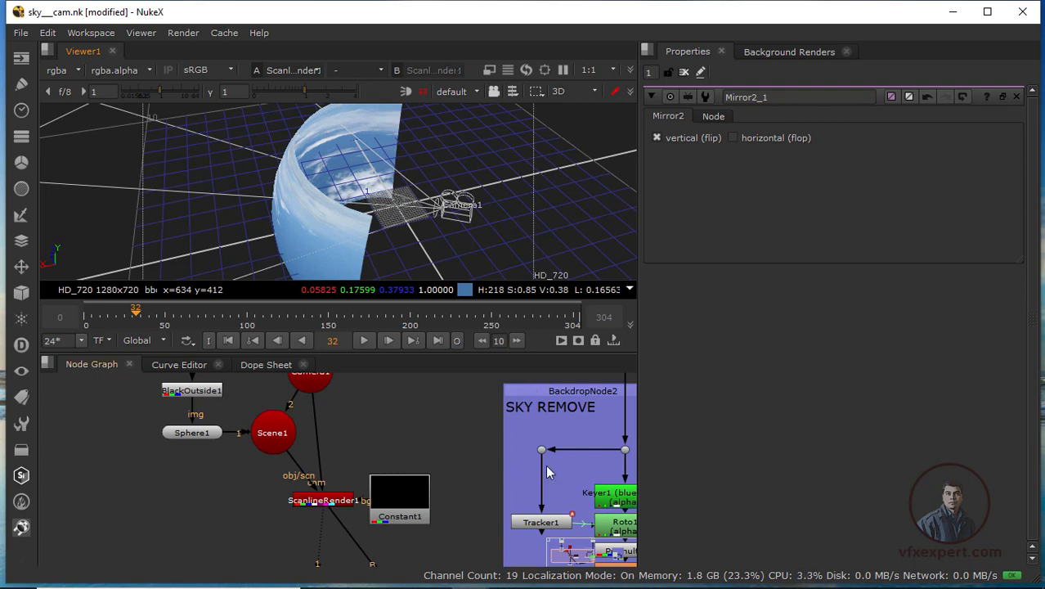
View the original Read1 parking-lot footage in 2D at frame 32
scroll(490, 478, "down", 5)
left_click(449, 426)
key("1")
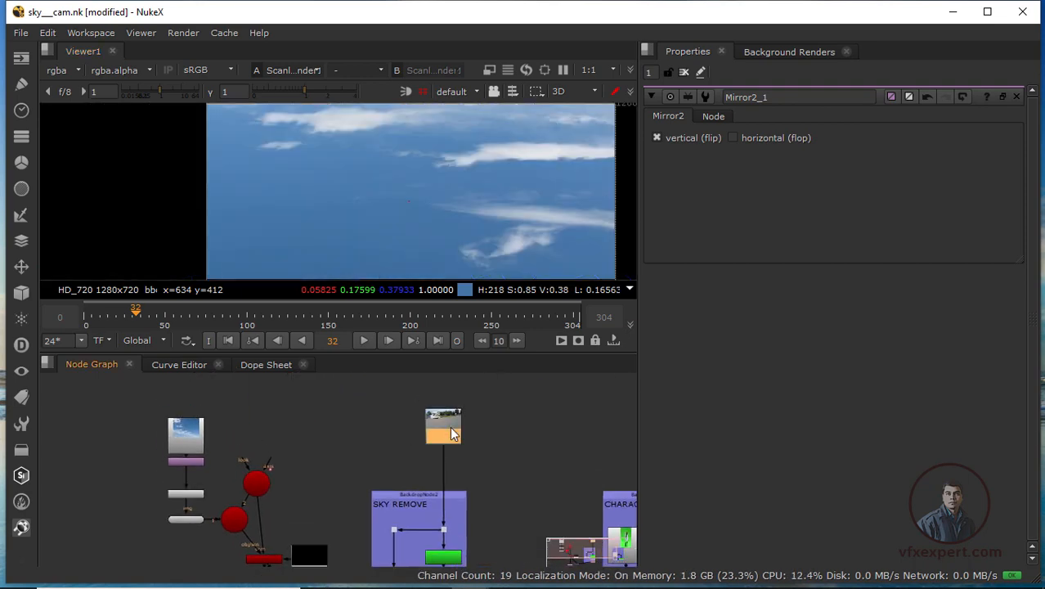
key("1")
scroll(438, 214, "down", 2)
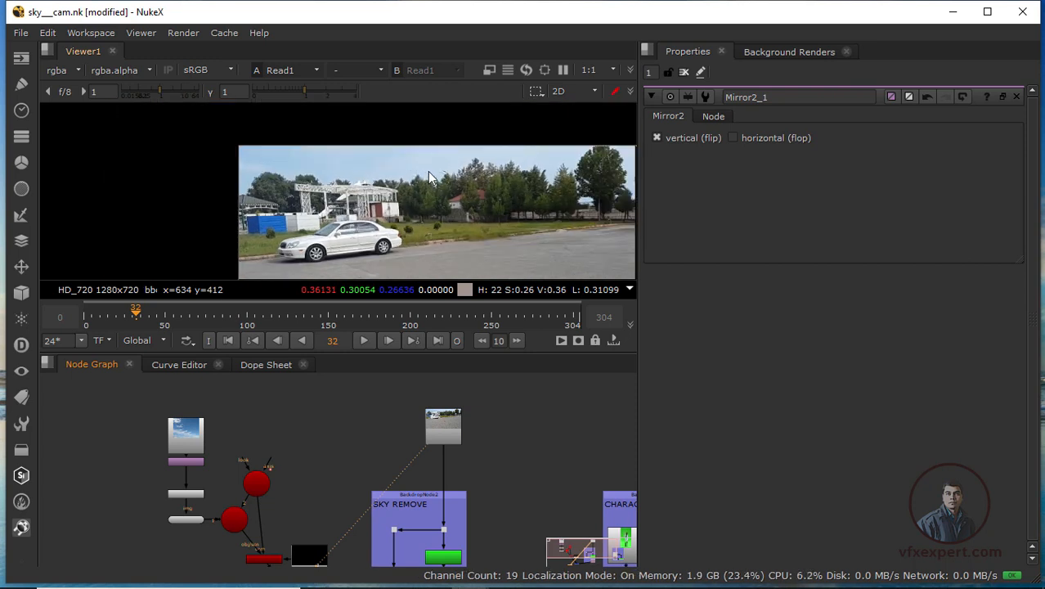
View ScanlineRender1 again and orbit its 3D scene to examine the sky sphere around the camera and tracking points
middle_click_drag(212, 493, 337, 411)
scroll(325, 443, "up", 3)
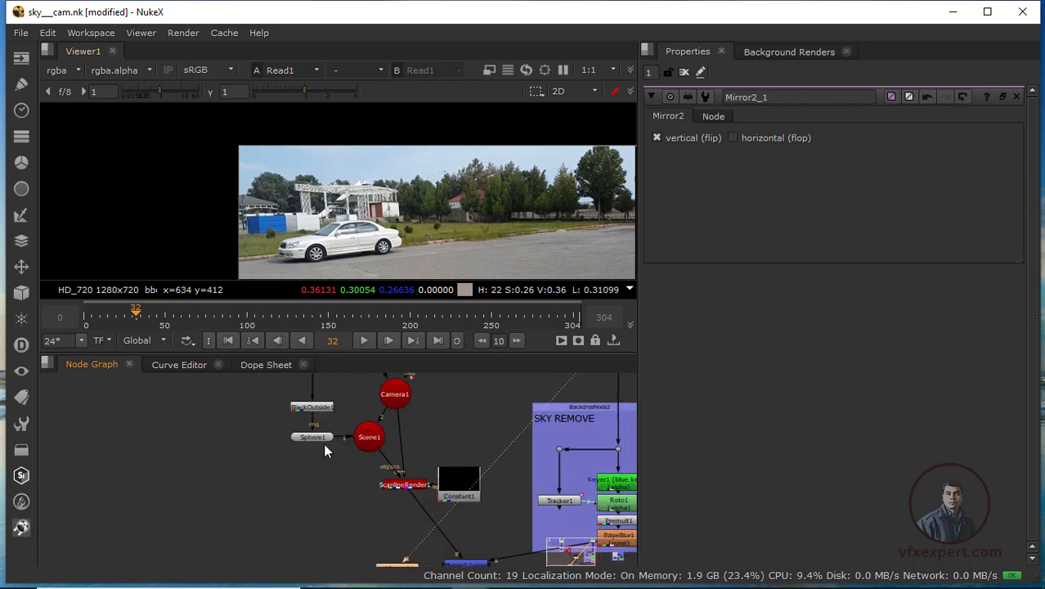
left_click(416, 493)
key("1")
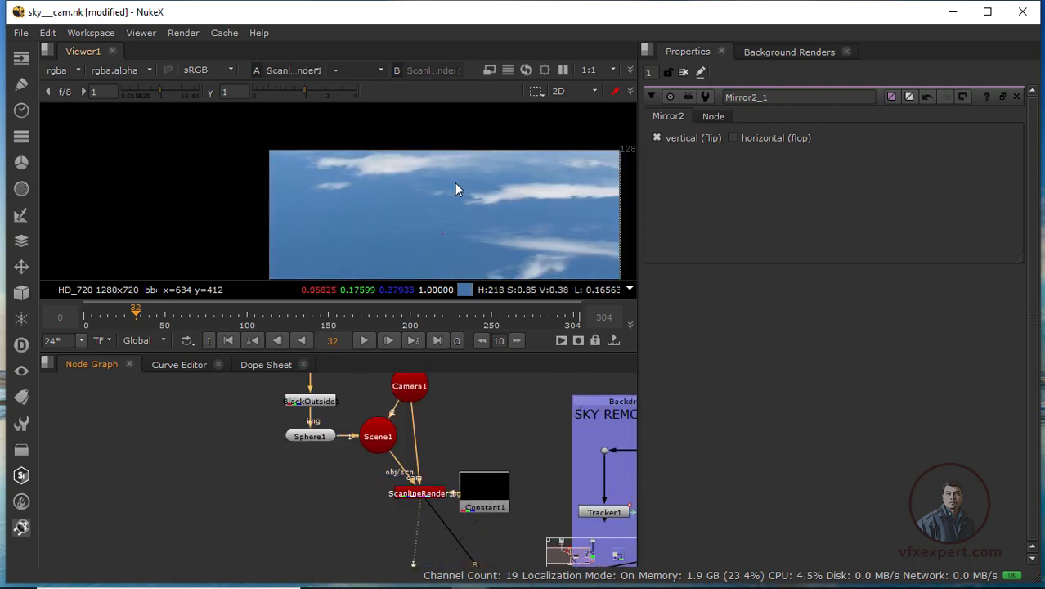
key("Tab")
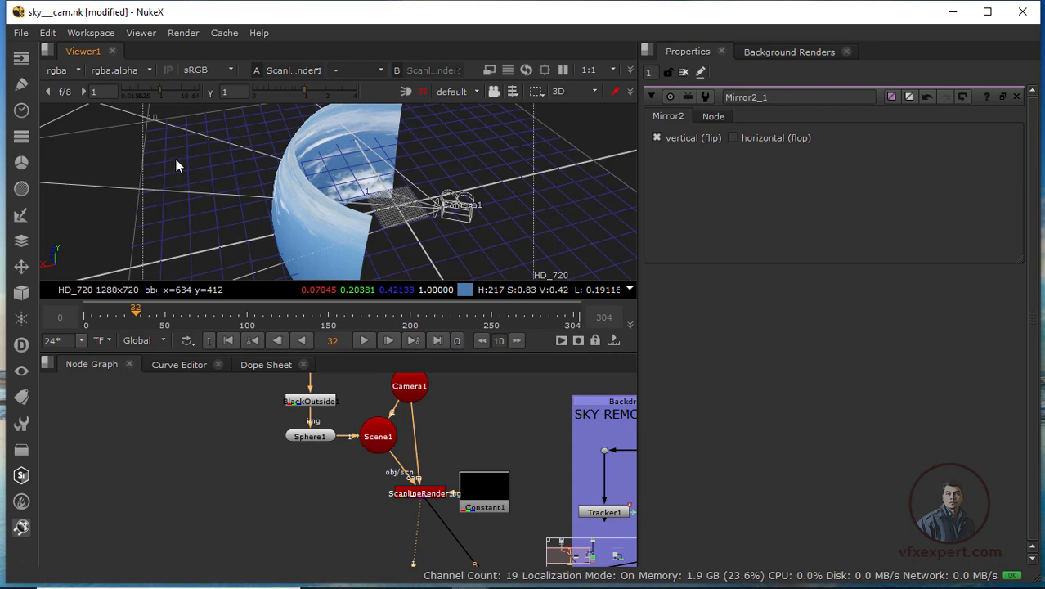
left_click_drag(176, 161, 288, 212, "ctrl")
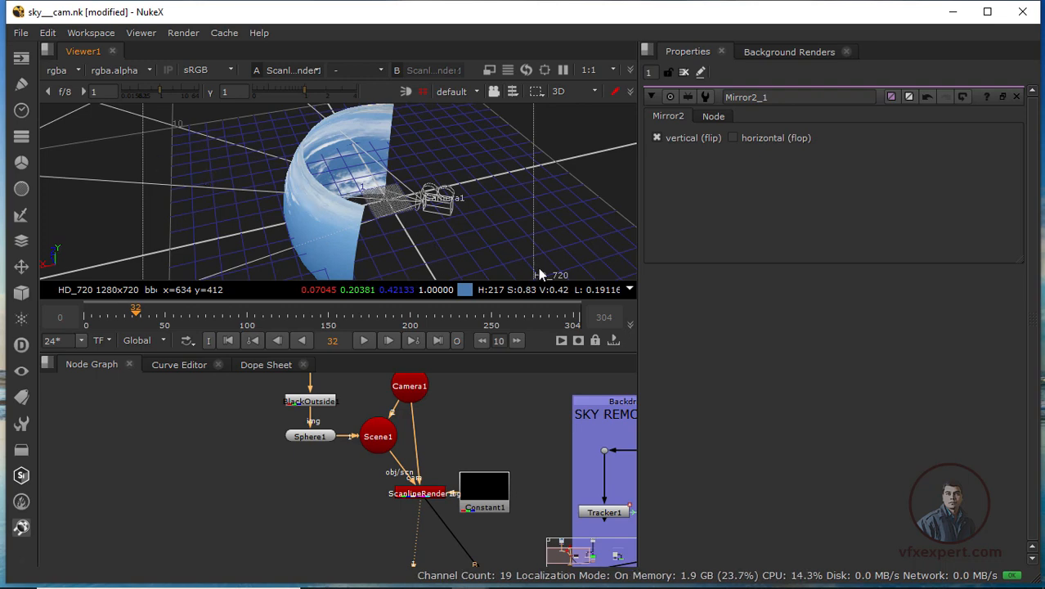
left_click_drag(538, 266, 393, 278, "ctrl")
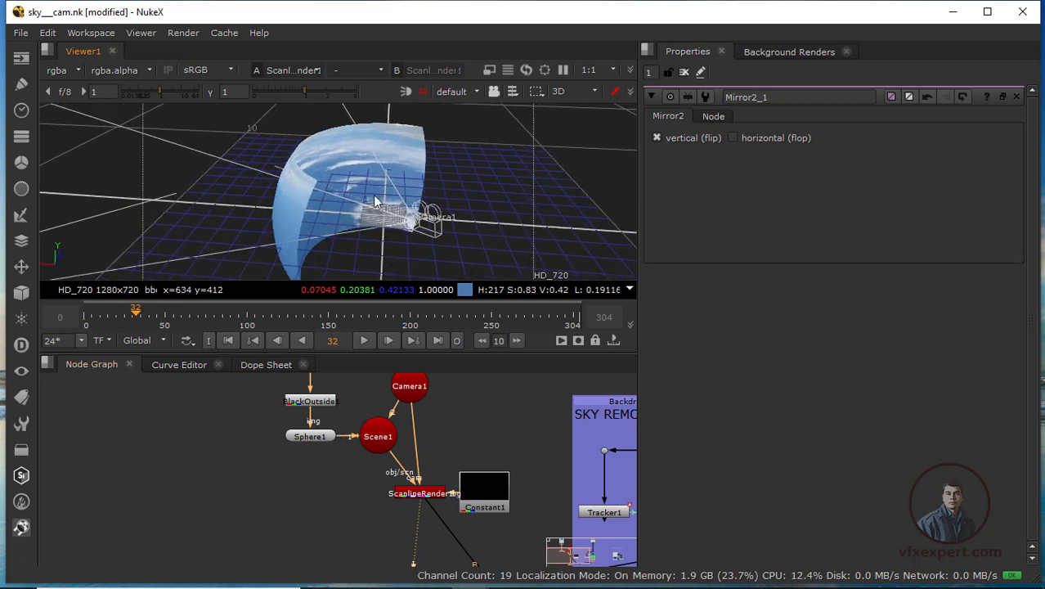
Highlight Camera1 in the 3D view to examine its position relative to the sky sphere, and clear the selection
scroll(358, 457, "down", 4)
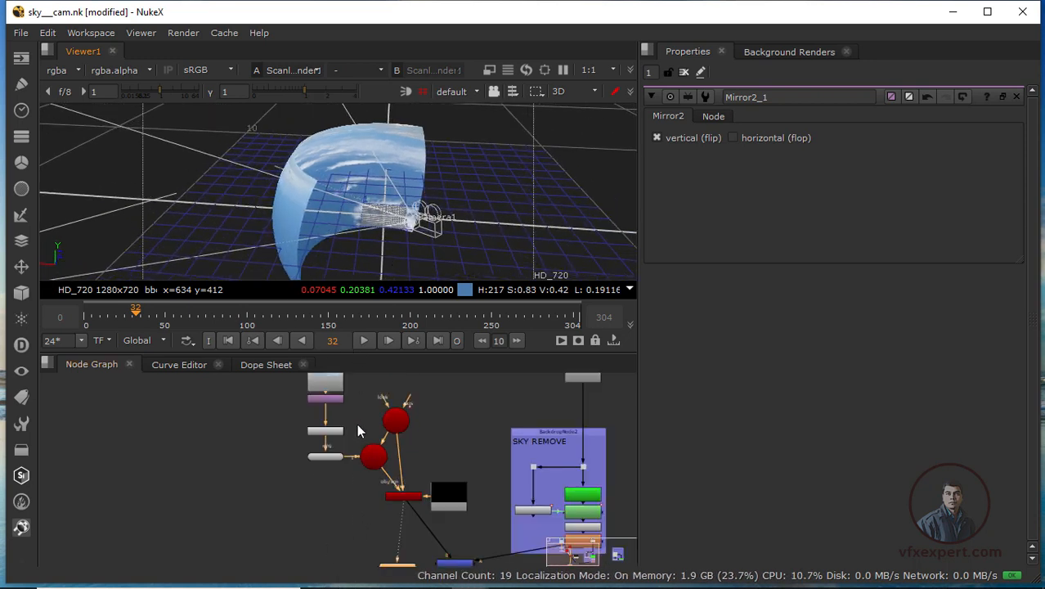
left_click(386, 487)
scroll(415, 420, "up", 2)
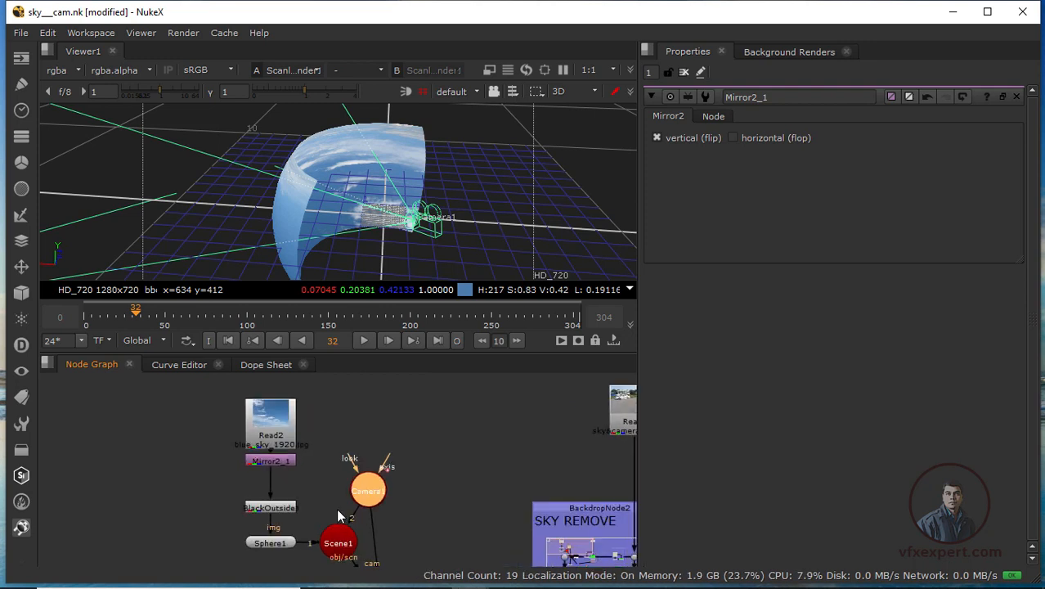
middle_click_drag(336, 507, 405, 474)
scroll(406, 440, "down", 2)
scroll(426, 433, "up", 2)
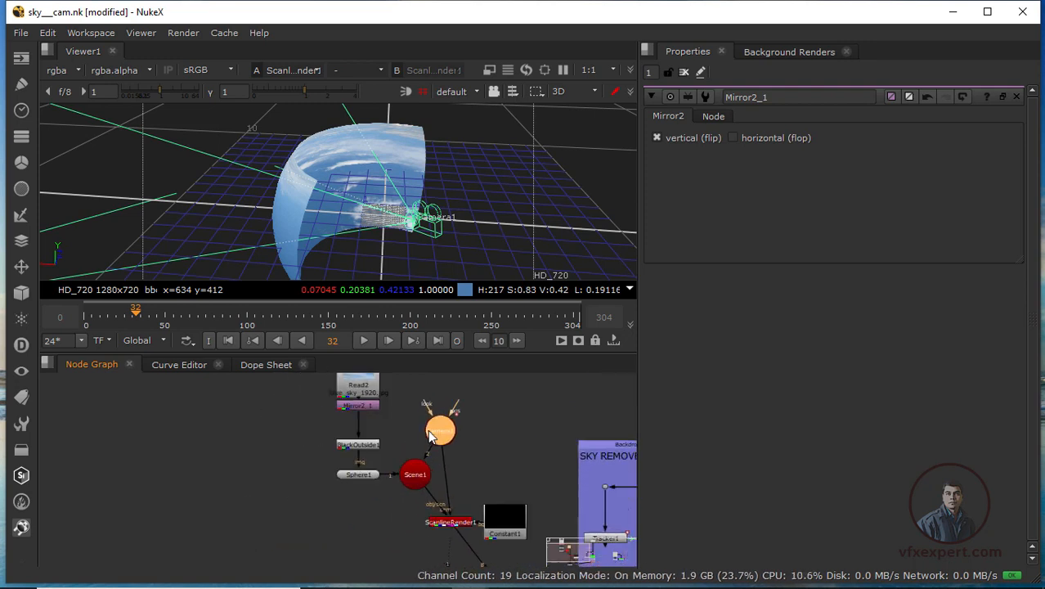
middle_click_drag(432, 533, 444, 508)
left_click(372, 518)
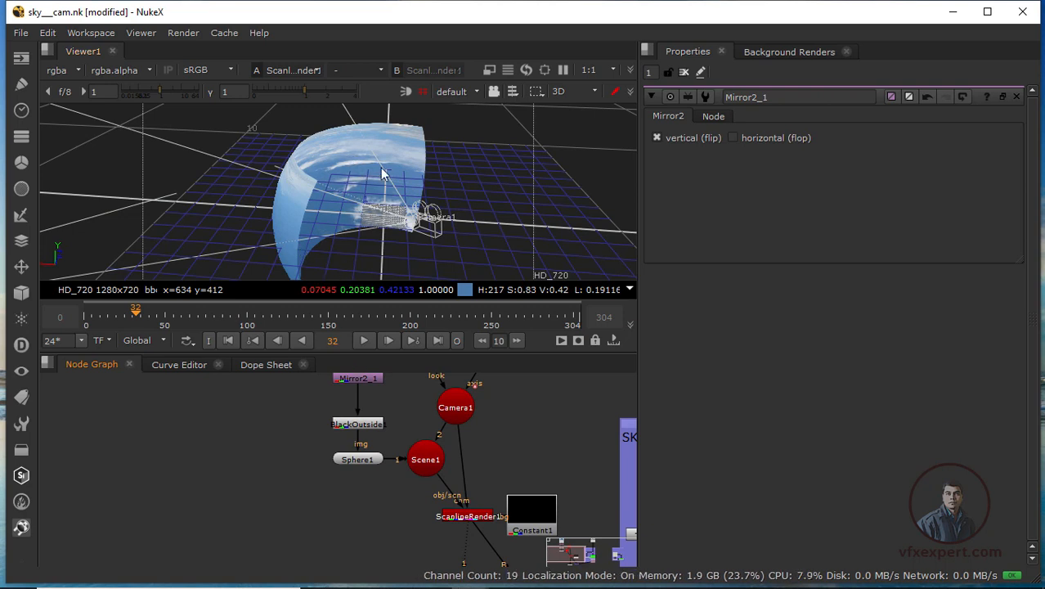
scroll(360, 489, "up", 2)
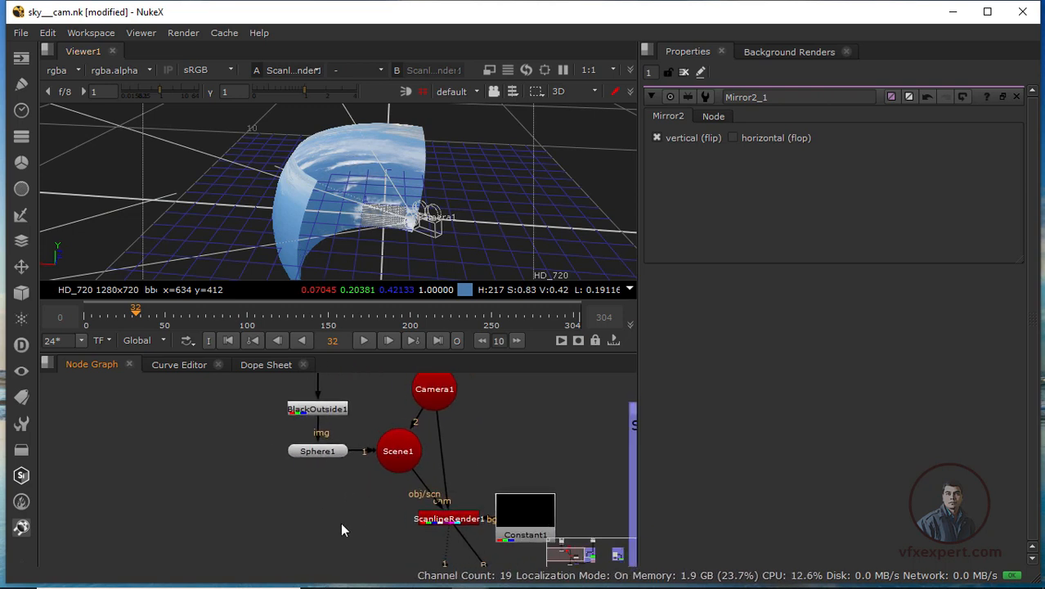
Shift Constant1 slightly away from ScanlineRender1 and add a ReadGeo node below Sphere1
left_click_drag(537, 533, 551, 533)
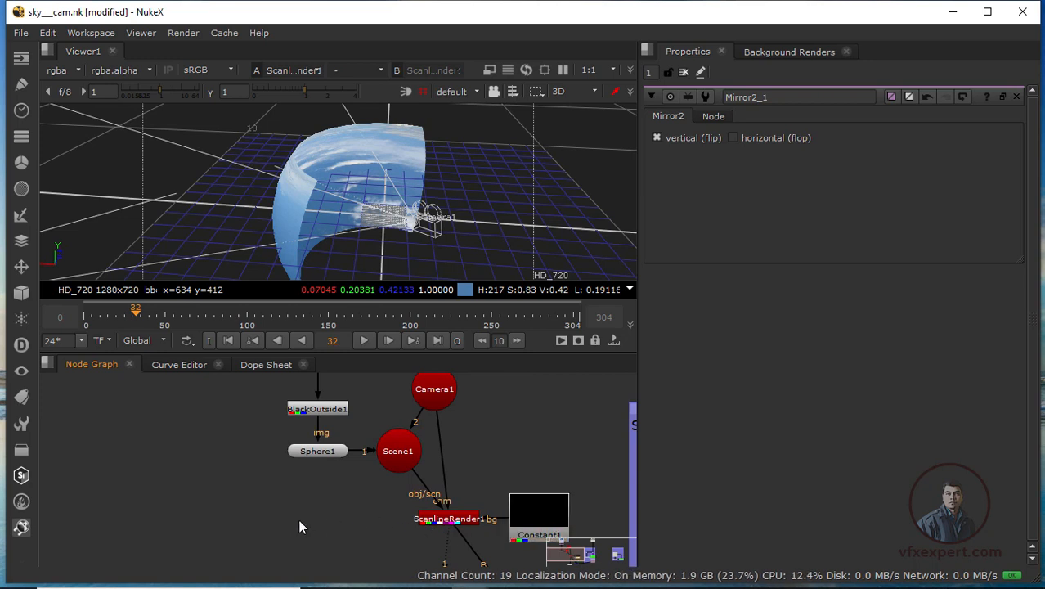
left_click(21, 292)
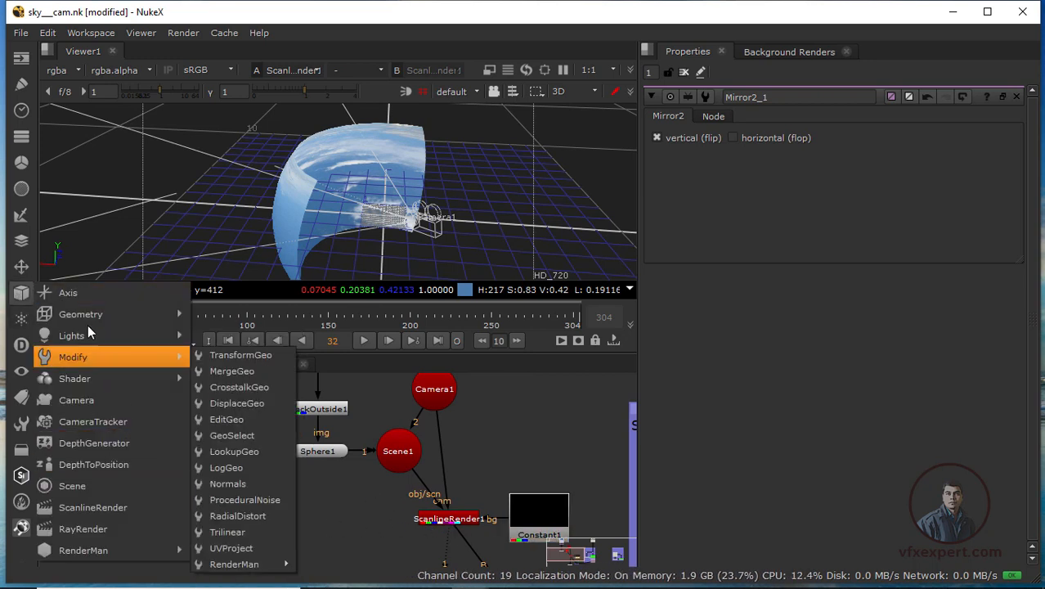
mouse_move(95, 317)
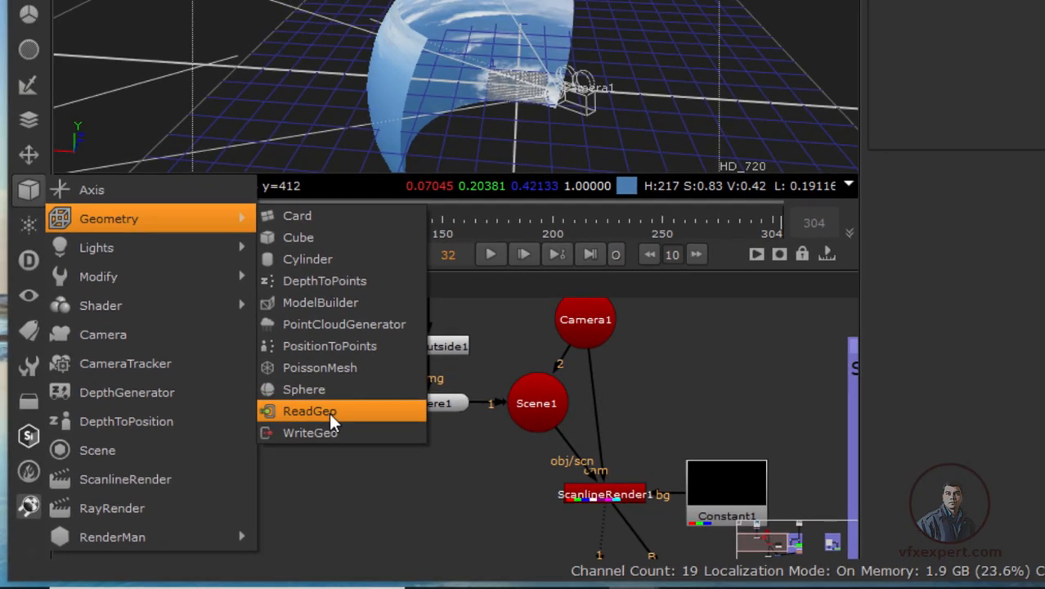
left_click(441, 350)
left_click_drag(307, 507, 307, 506)
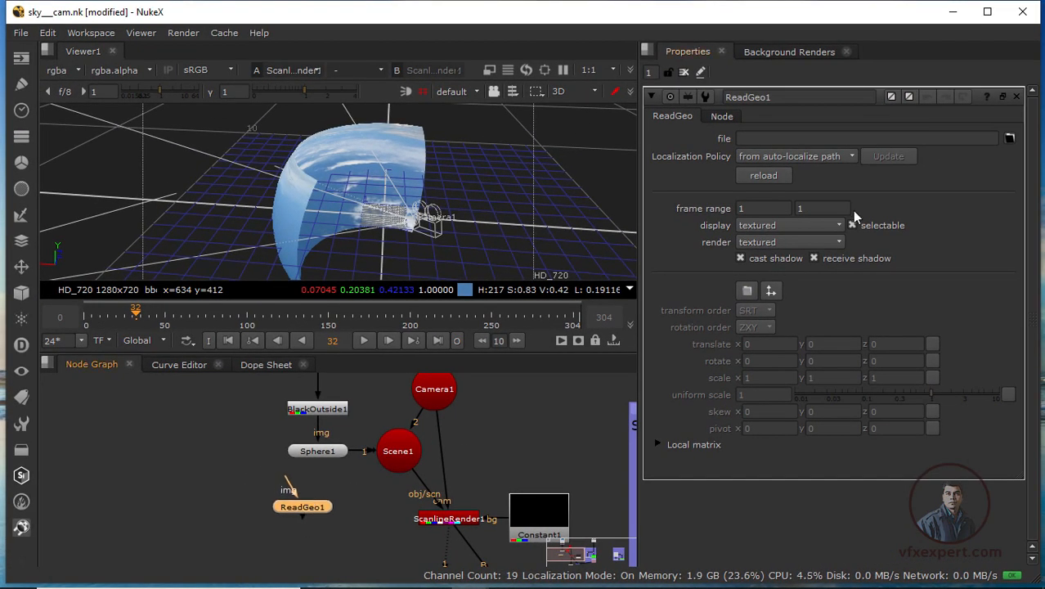
Load E:/sky&camera.fbx into ReadGeo1, nudge the node slightly below Sphere1 and deselect it
left_click(1010, 139)
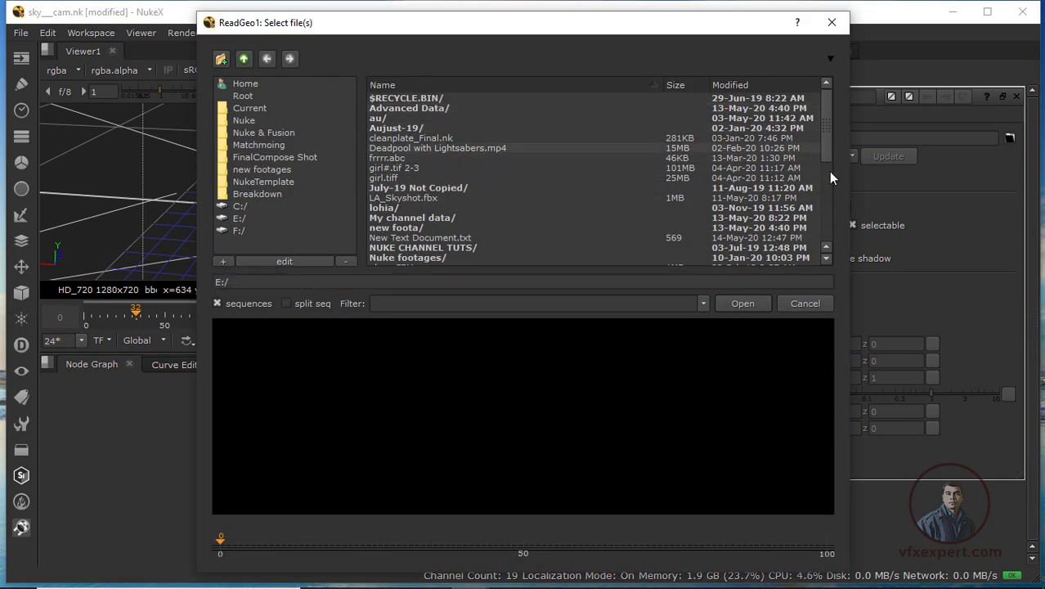
left_click_drag(828, 171, 829, 223)
scroll(598, 173, "up", 2)
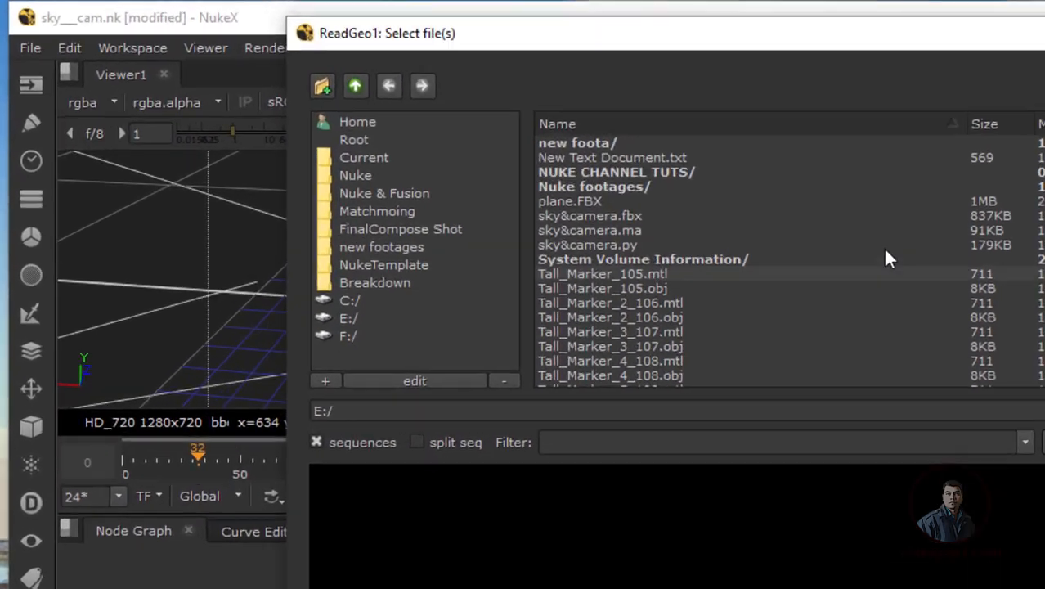
left_click(409, 148)
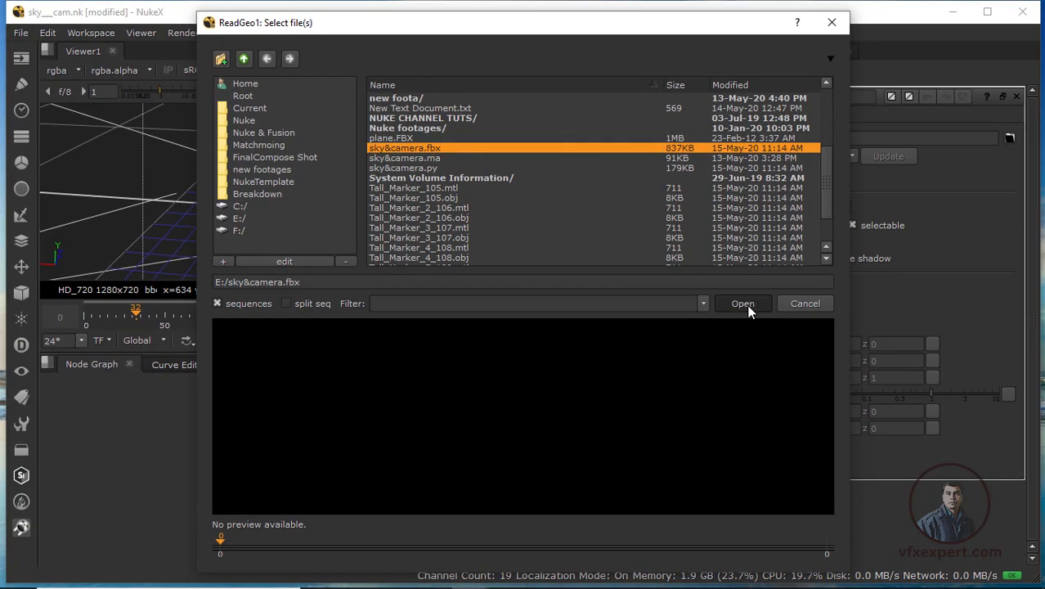
left_click(839, 343)
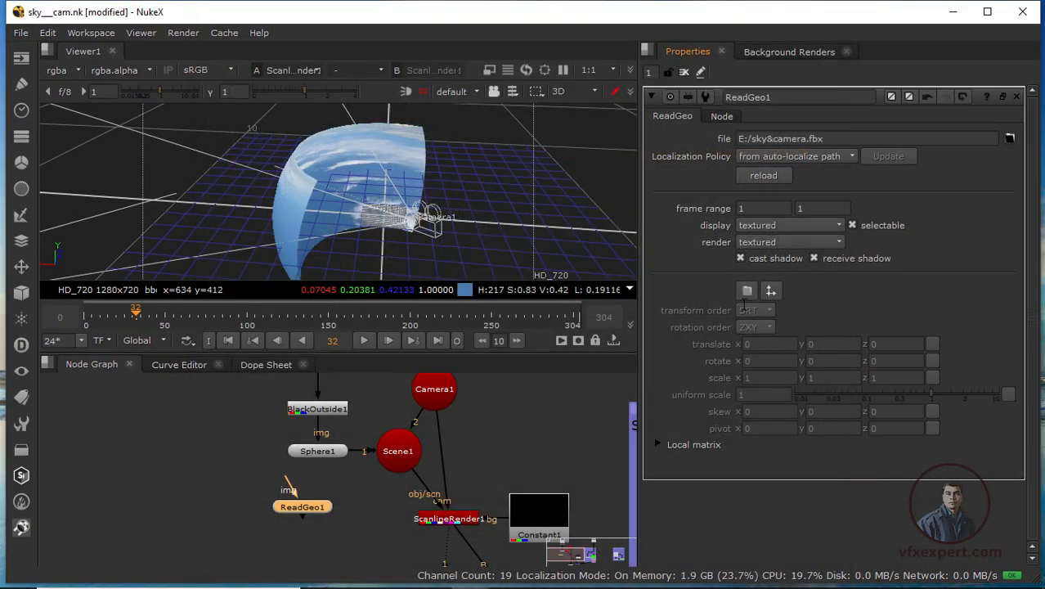
left_click_drag(303, 510, 296, 511)
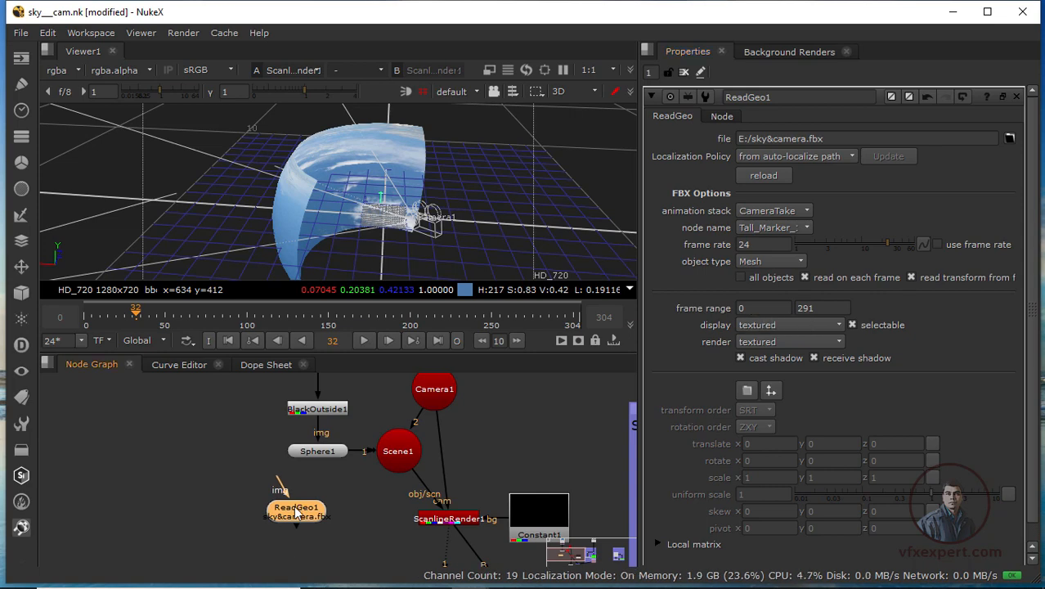
left_click(169, 470)
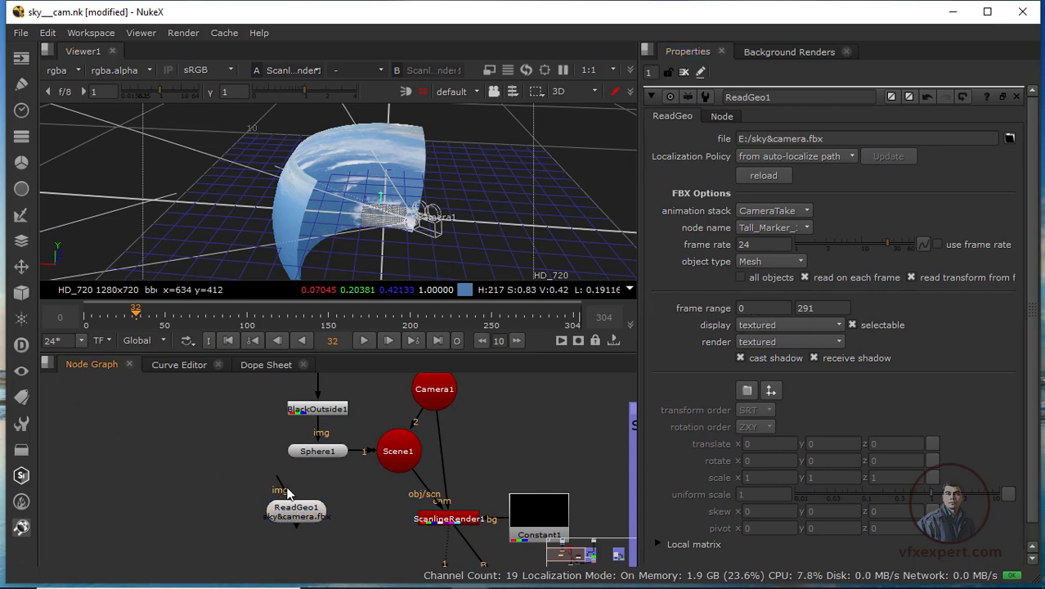
Open the list of available 3D nodes
left_click(21, 292)
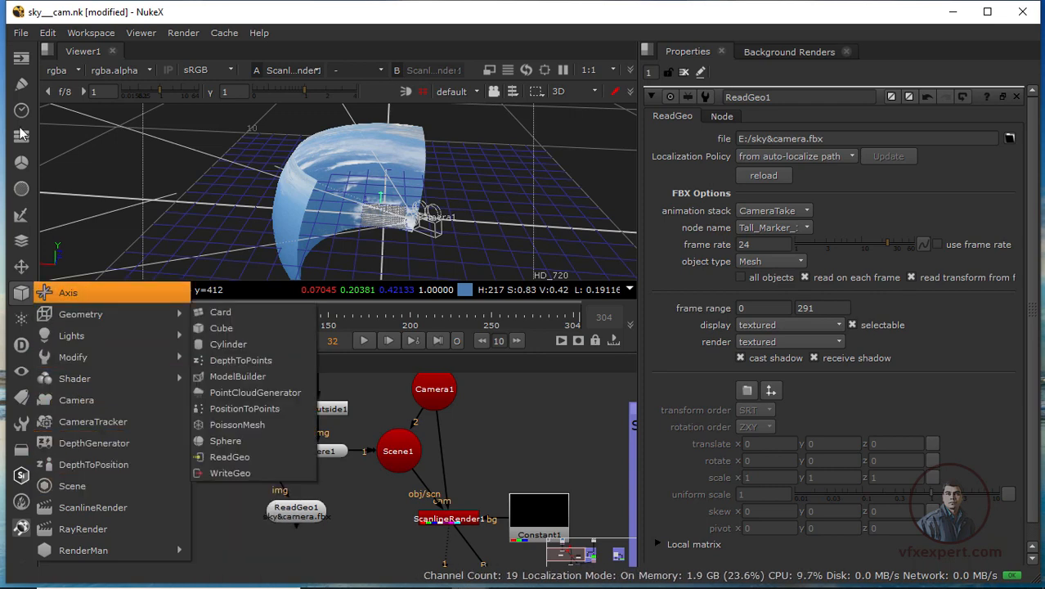
Add a CheckerBoard node beside ReadGeo1 and connect it to ReadGeo1's img input
left_click(21, 58)
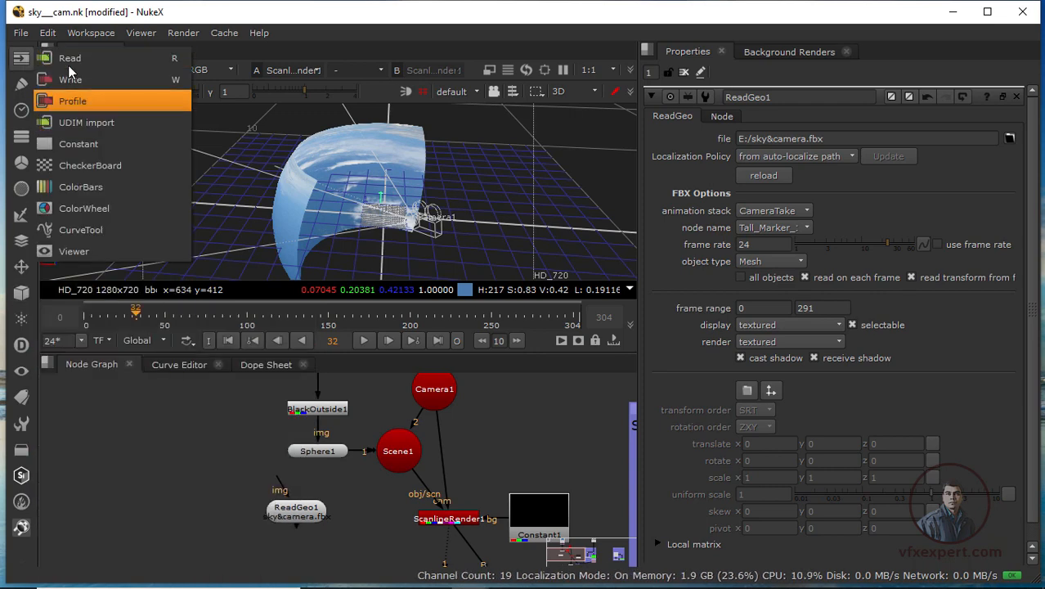
left_click(78, 162)
left_click_drag(168, 463, 222, 470)
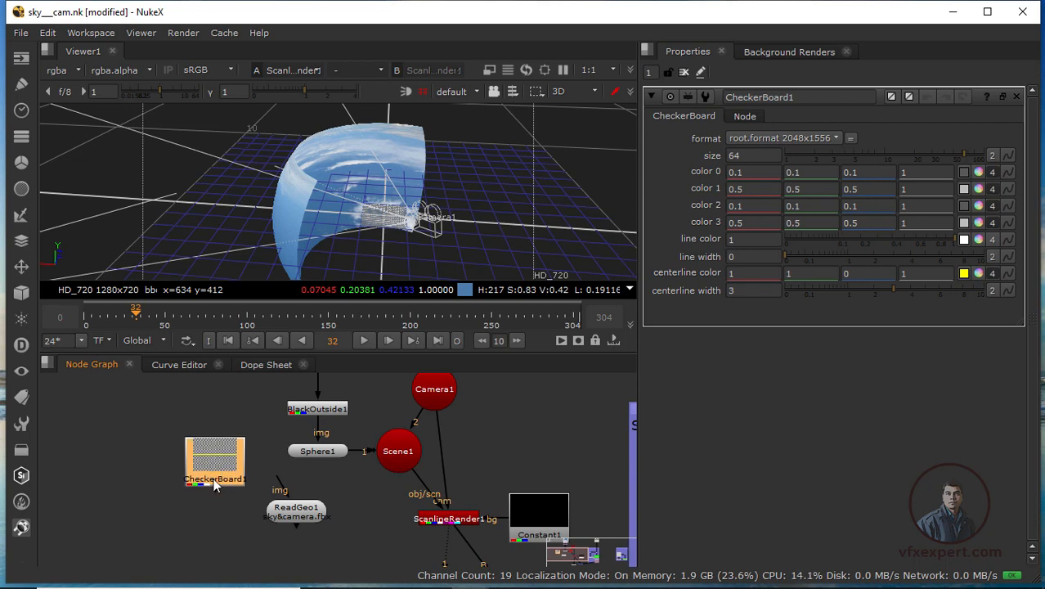
left_click(306, 515)
left_click_drag(288, 486, 226, 471)
left_click_drag(314, 522, 309, 518)
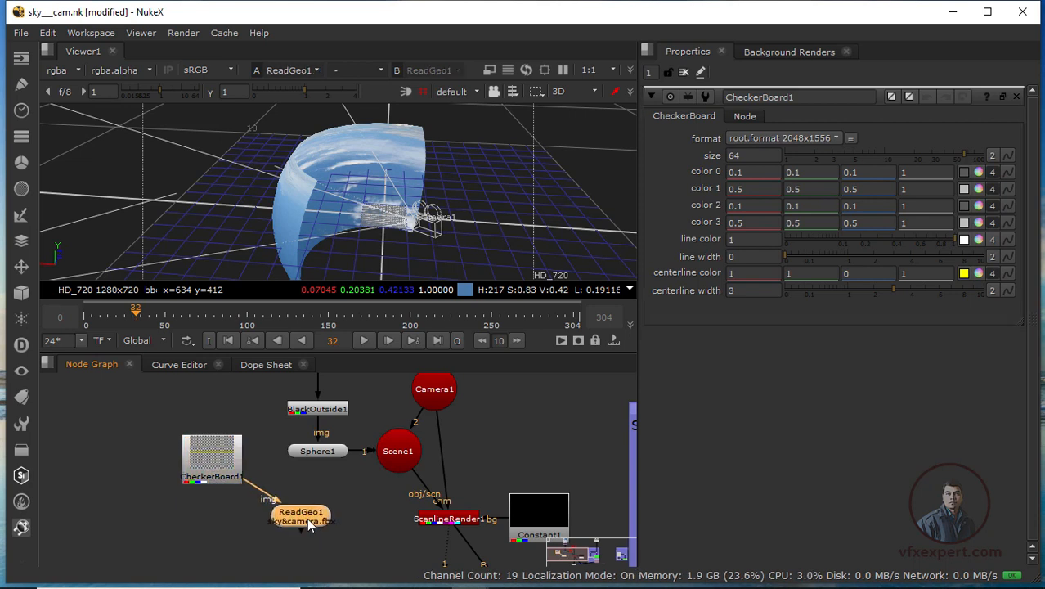
Display ReadGeo1 in the viewer and line it up directly below the CheckerBoard node in the node graph
key("1")
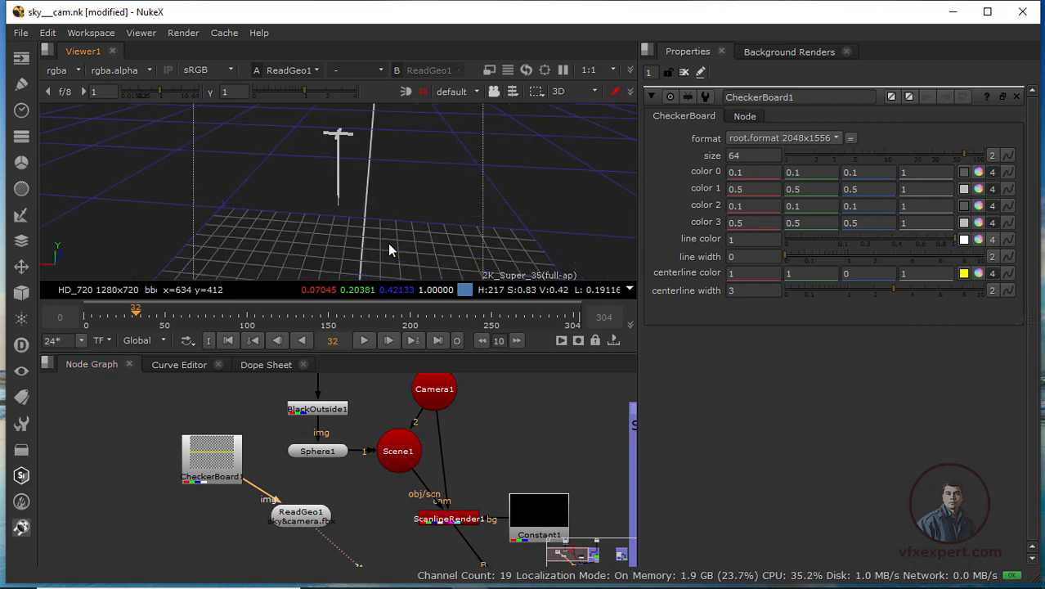
left_click_drag(387, 243, 339, 179, "ctrl")
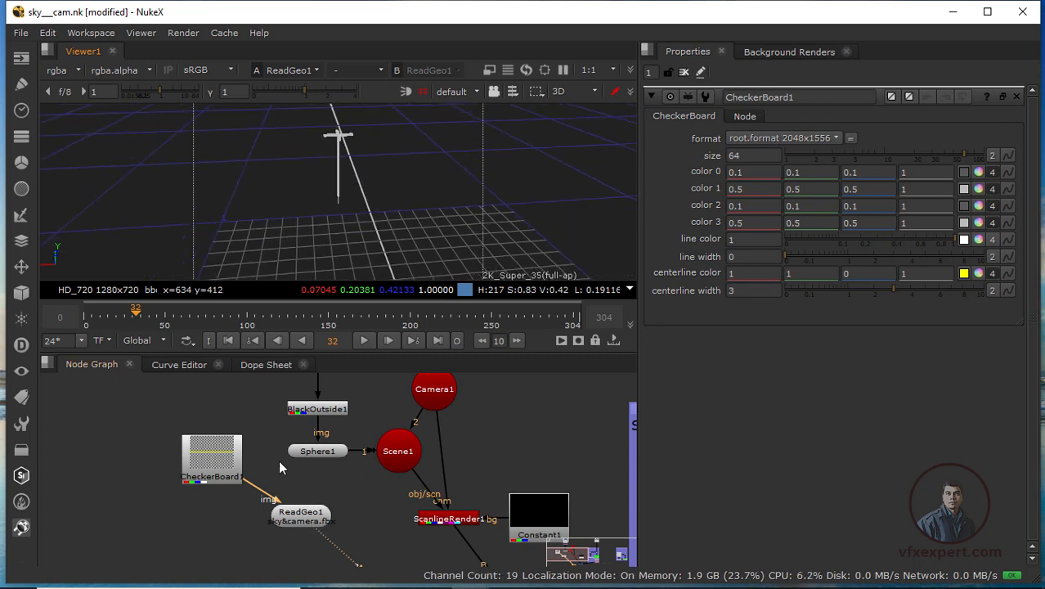
left_click_drag(314, 525, 222, 519)
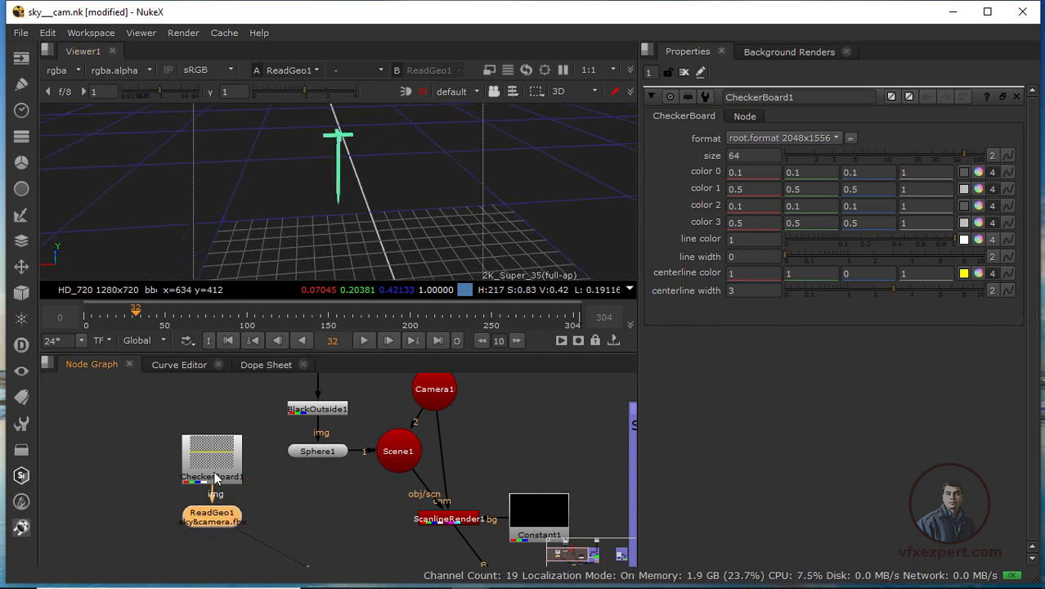
left_click_drag(213, 461, 213, 453)
Enable all objects for the FBX geometry in ReadGeo1
left_click(216, 516)
double_click(218, 522)
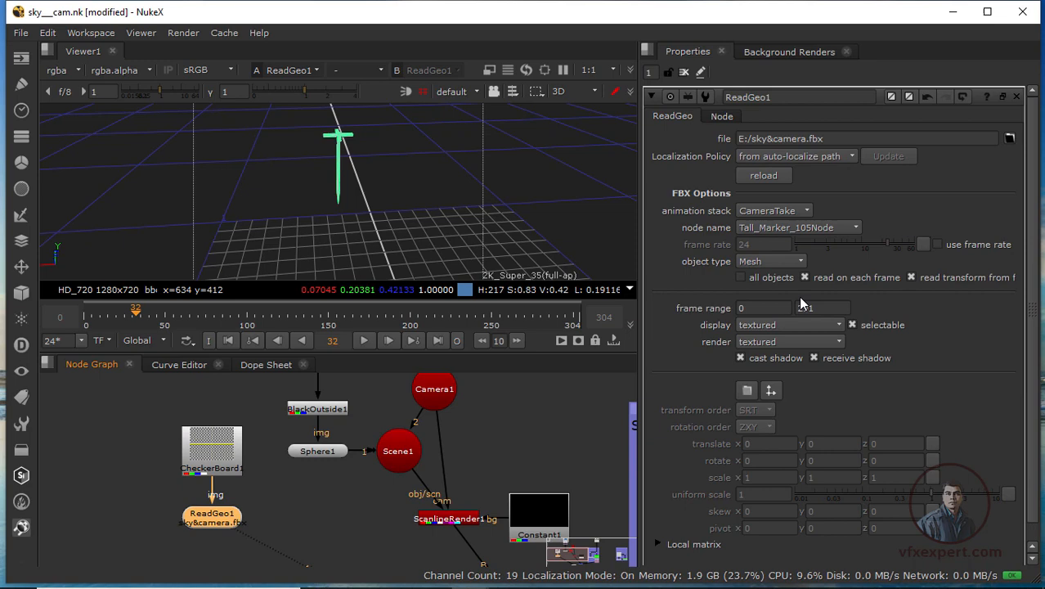
left_click(740, 278)
scroll(368, 228, "down", 5)
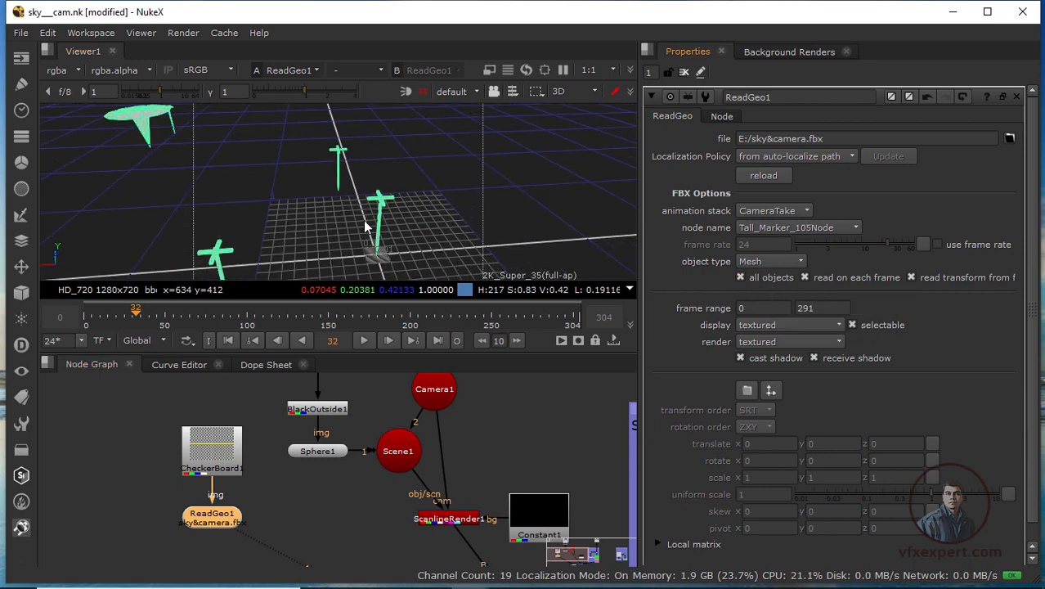
scroll(368, 228, "down", 3)
left_click_drag(367, 227, 239, 116, "ctrl")
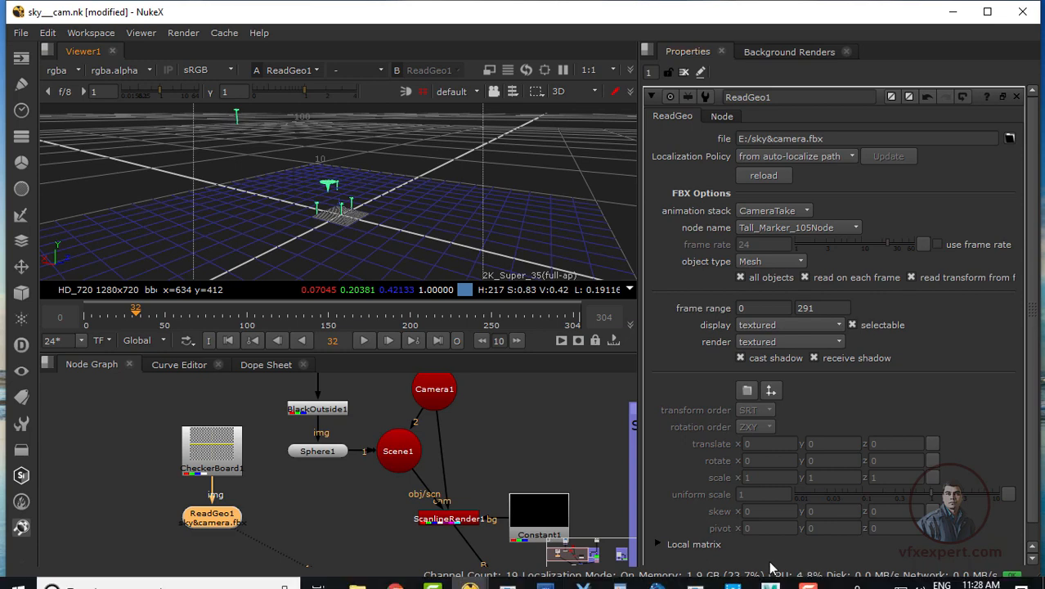
Switch to PFTrack, scrub the tracked clip to frame 249 to examine the test objects, and return to NukeX
mouse_move(582, 573)
left_click(658, 517)
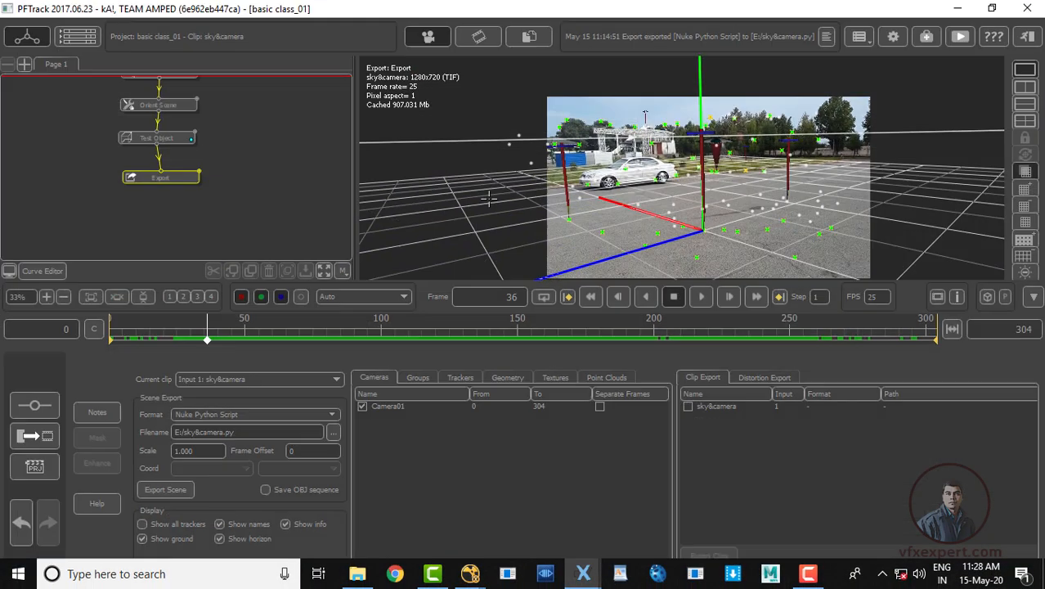
left_click_drag(735, 342, 786, 339)
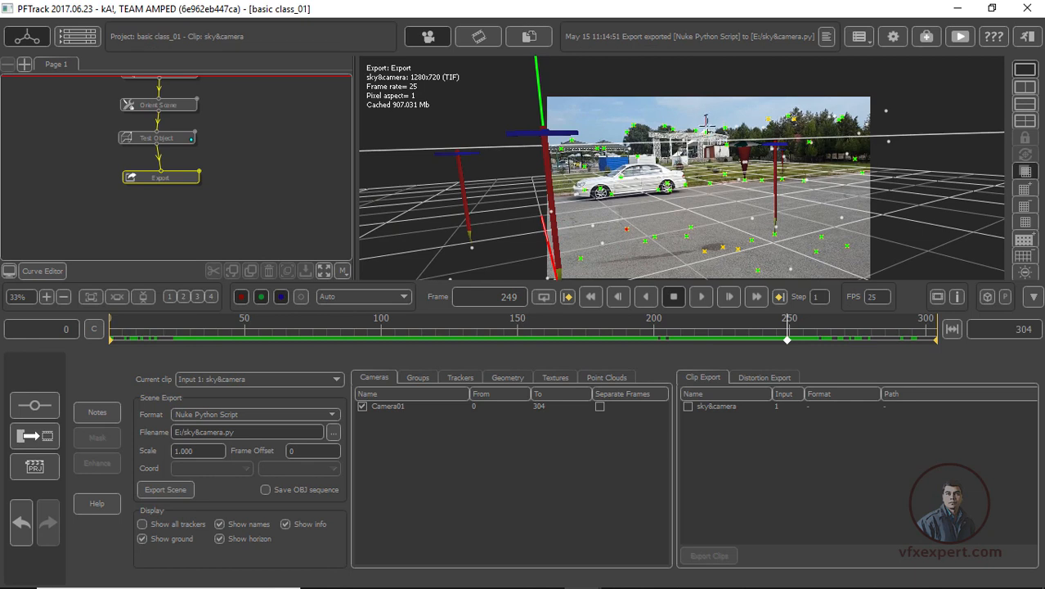
left_click(955, 10)
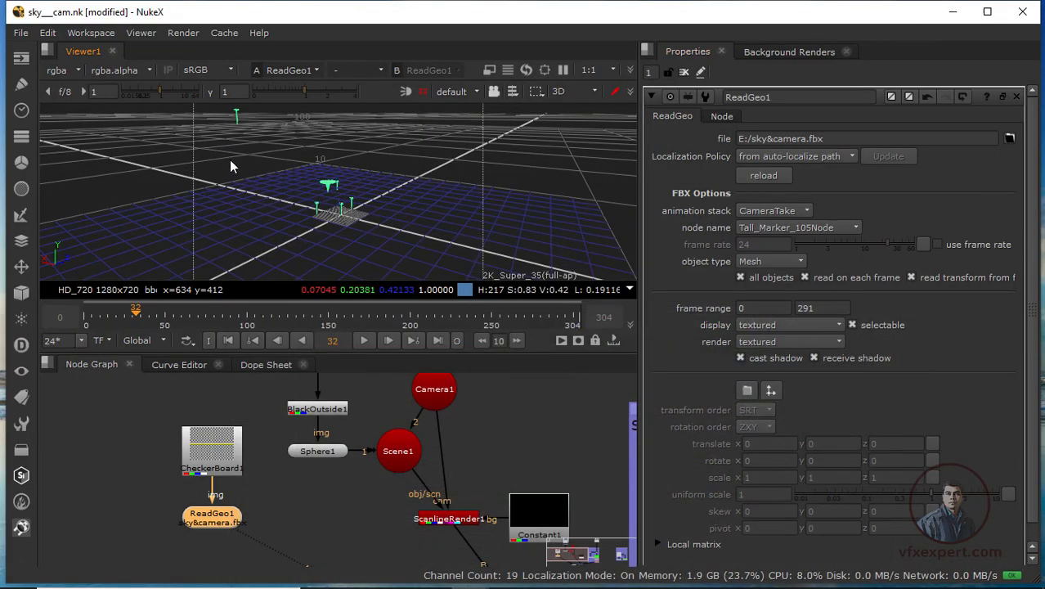
Connect ReadGeo1 to Scene1 and display ScanlineRender1 in the viewer
left_click_drag(233, 173, 331, 210, "ctrl")
middle_click_drag(331, 210, 279, 227, "alt")
left_click(197, 543)
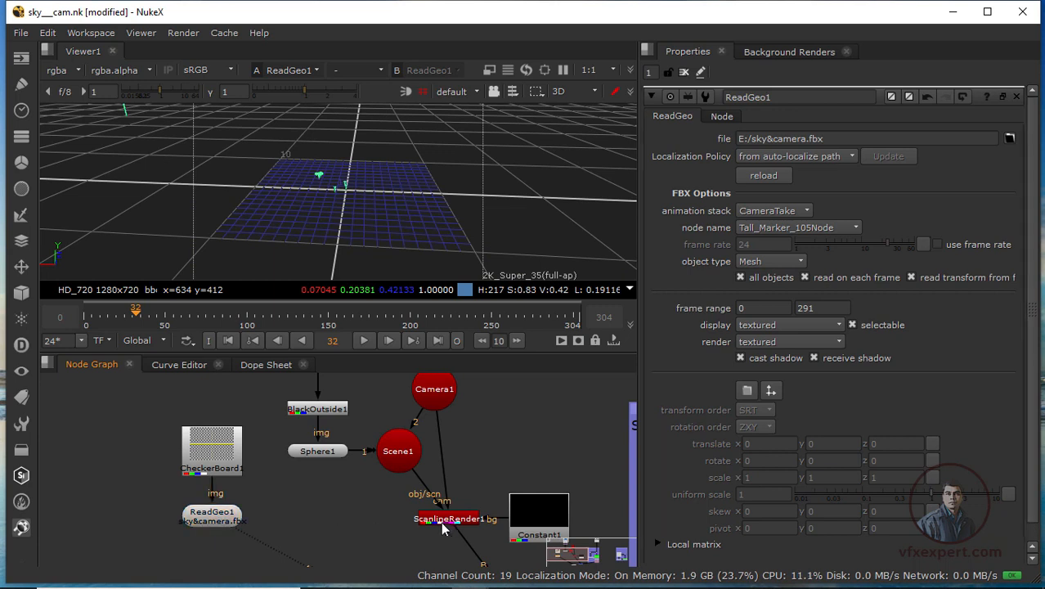
left_click_drag(407, 464, 216, 512)
left_click_drag(457, 525, 448, 528)
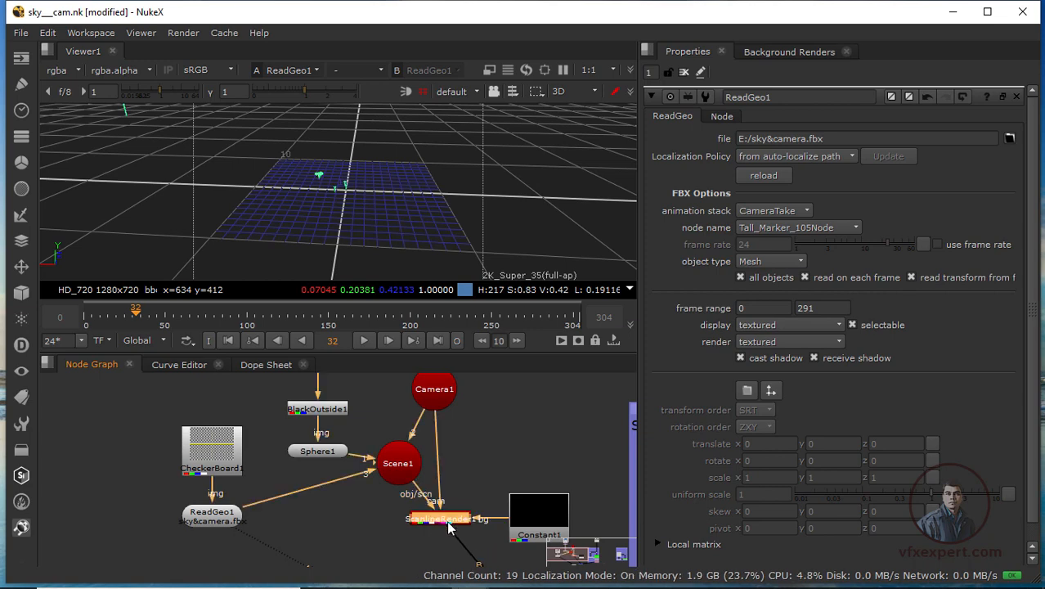
key("1")
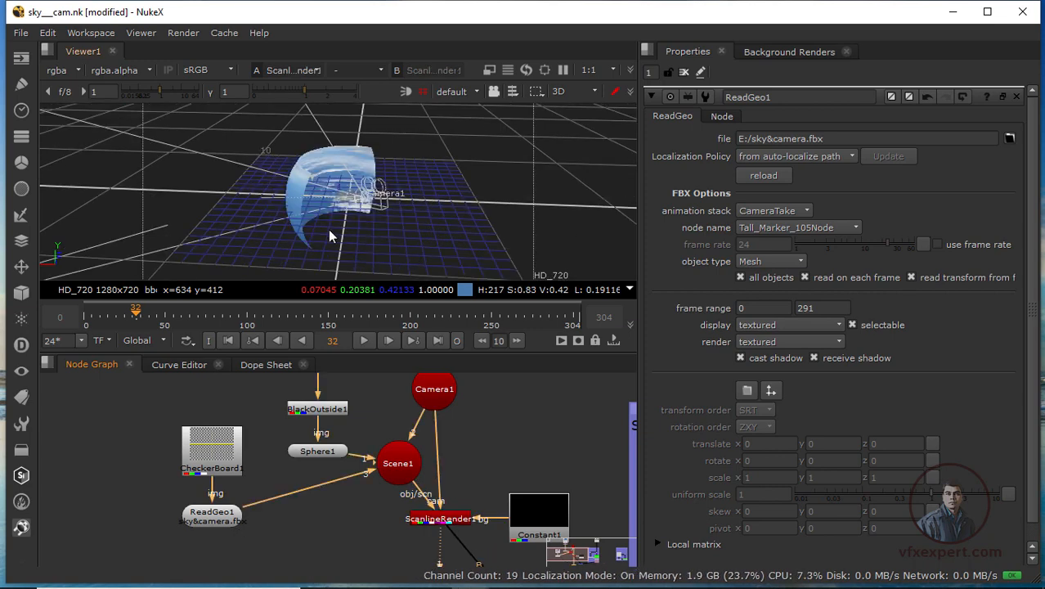
Examine the 3D scene to locate the farthest marker relative to the sky sphere and camera
scroll(327, 231, "up", 2)
scroll(327, 231, "down", 2)
scroll(327, 232, "down", 5)
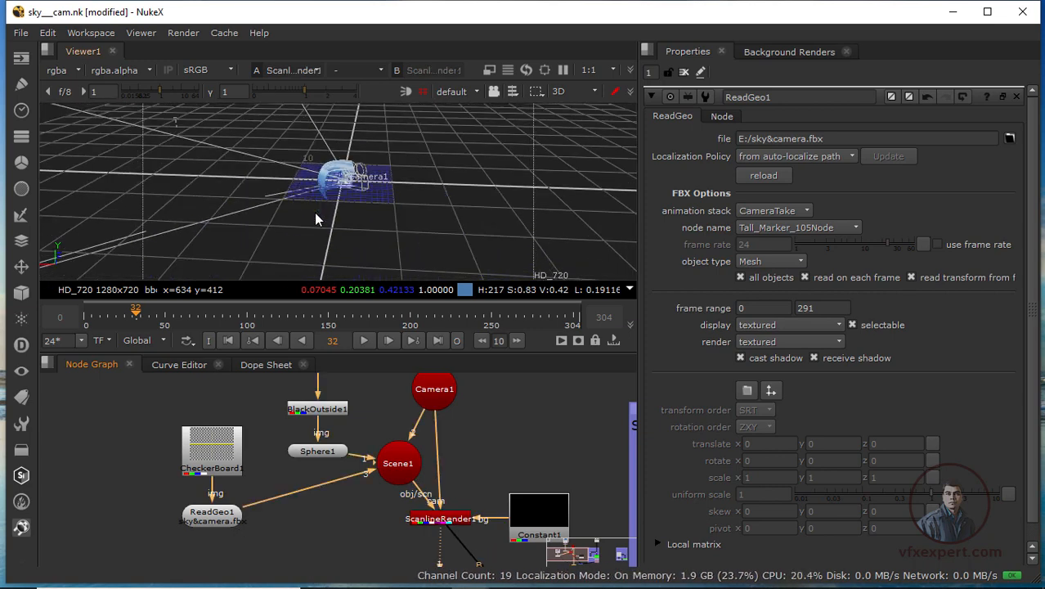
scroll(205, 121, "up", 3)
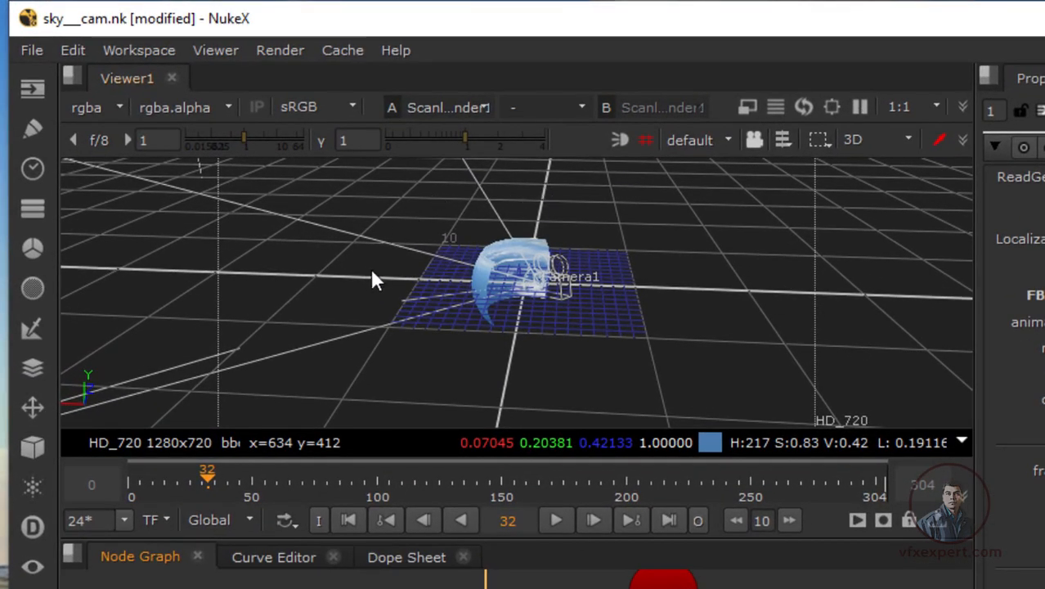
scroll(514, 330, "up", 2)
scroll(350, 280, "down", 4)
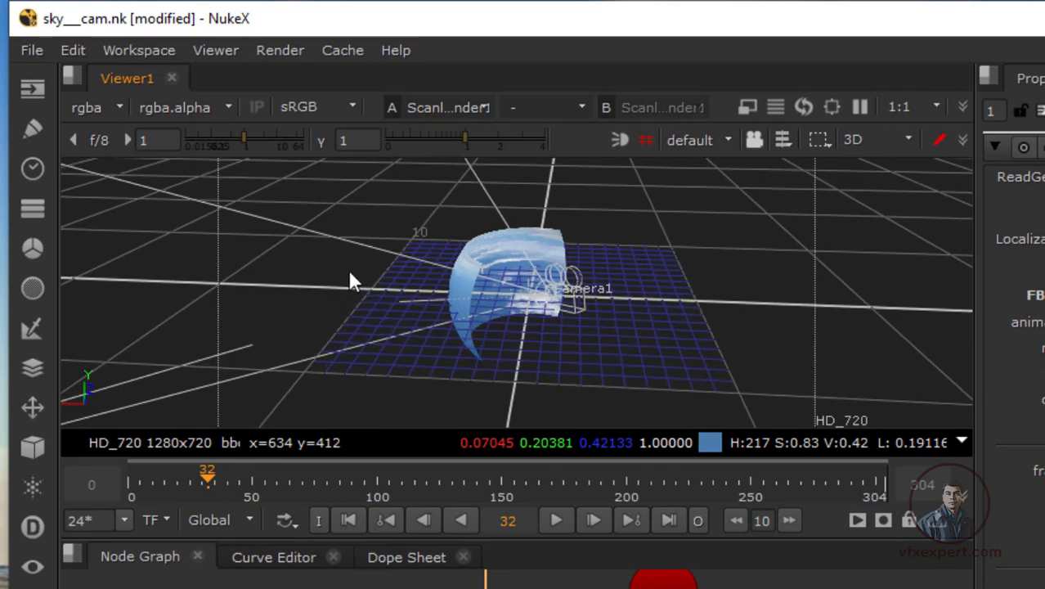
scroll(364, 292, "up", 3)
left_click_drag(361, 286, 383, 235, "ctrl")
left_click(357, 222)
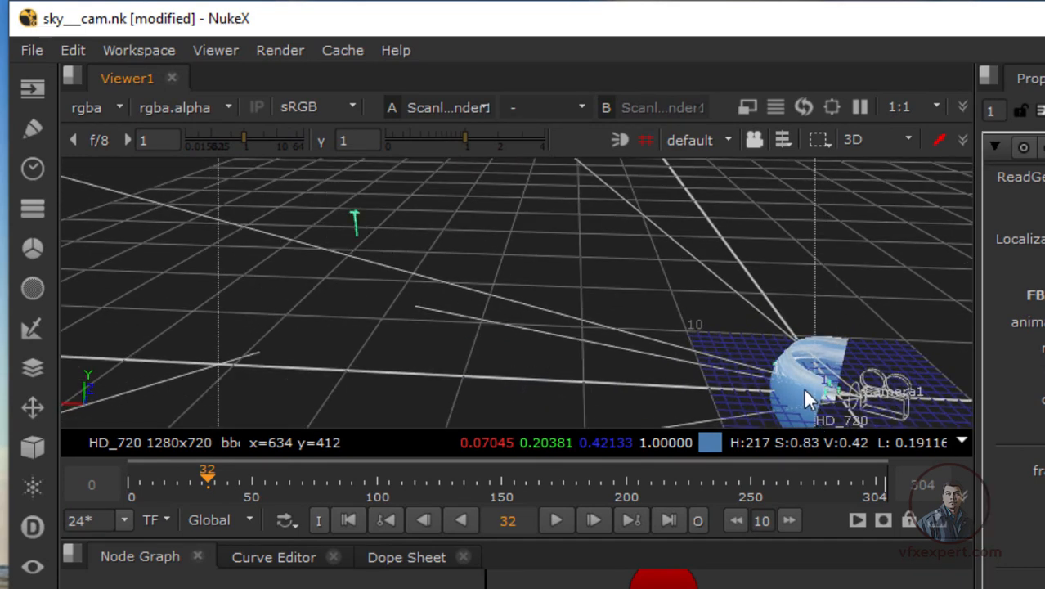
Move the sky sphere away from the camera and out toward the farthest marker
left_click(438, 250)
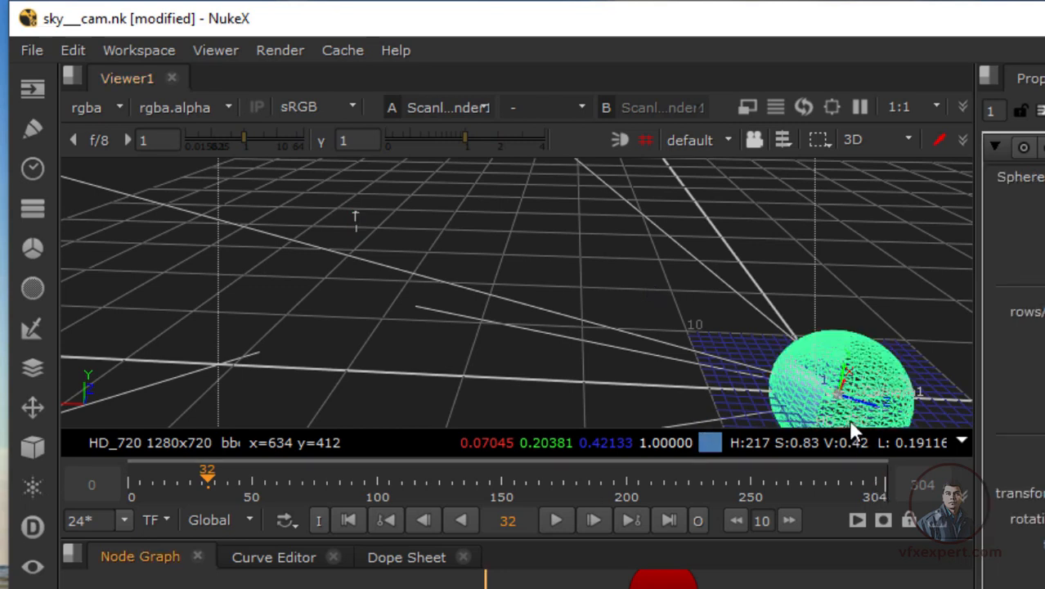
left_click_drag(871, 413, 281, 315)
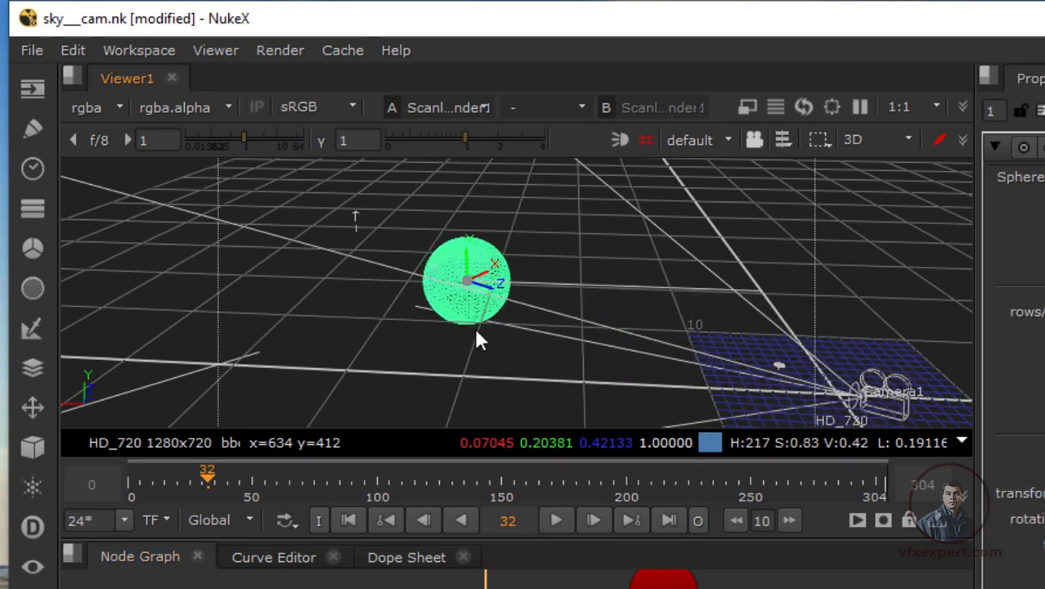
left_click_drag(390, 334, 482, 347, "ctrl")
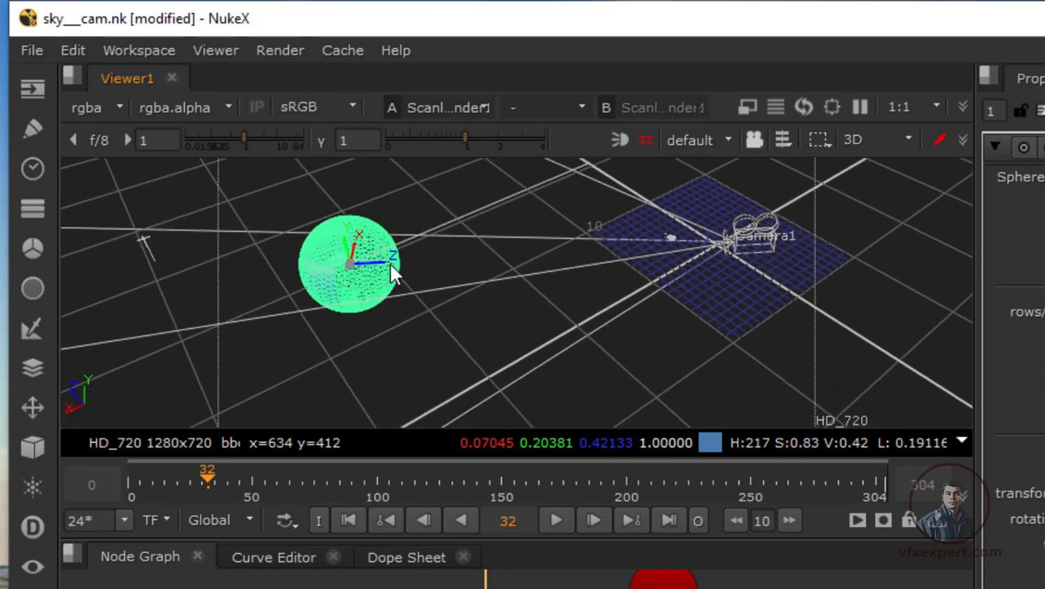
left_click_drag(384, 266, 233, 275)
scroll(661, 313, "up", 3)
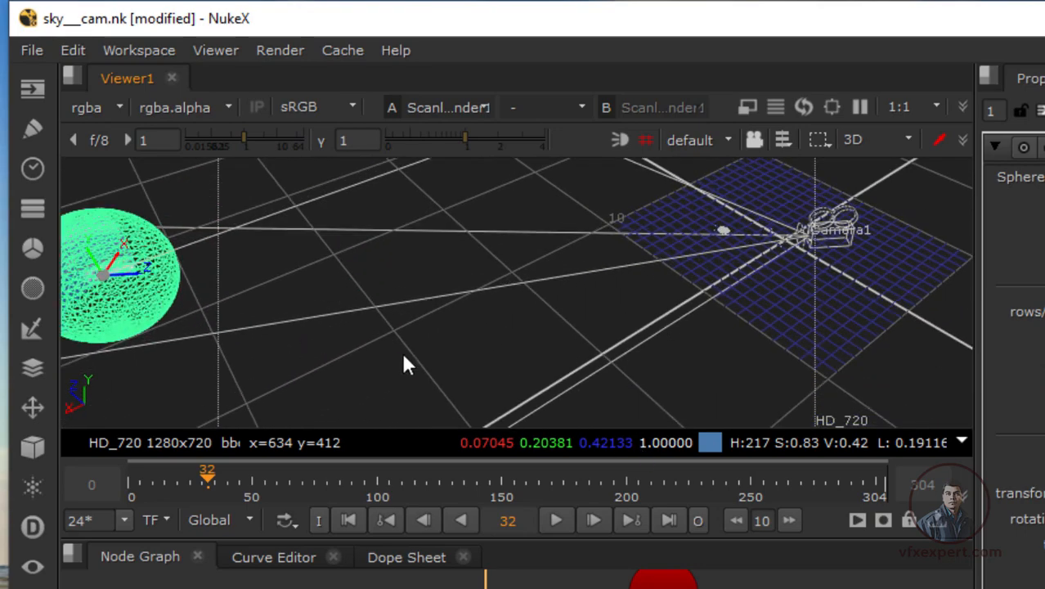
Raise the sky sphere to about 3.7 in Y, in line with the farthest marker
left_click_drag(320, 353, 421, 385, "alt")
left_click(494, 340)
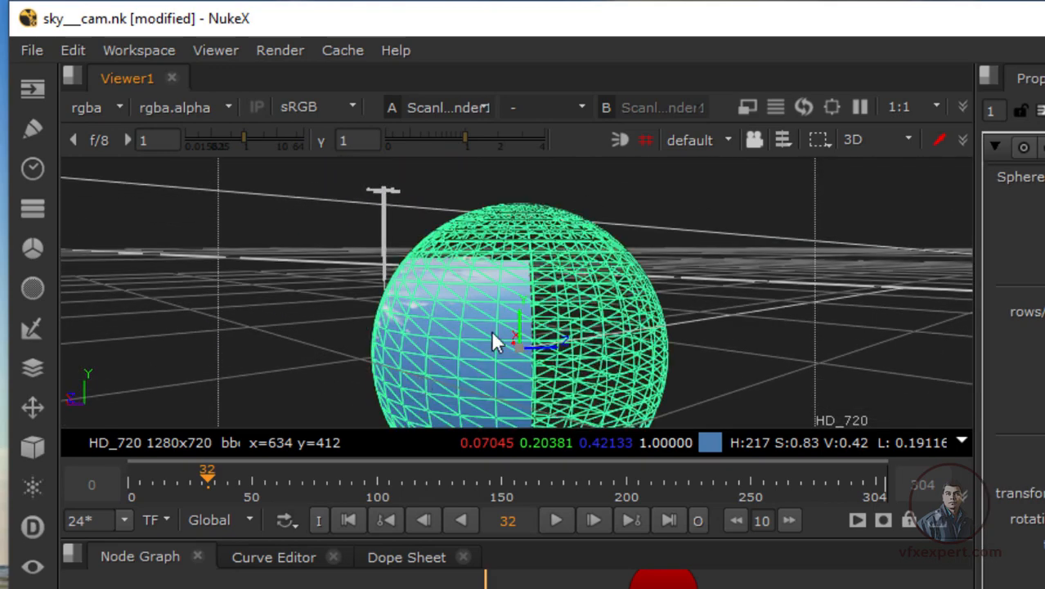
left_click_drag(524, 327, 510, 211)
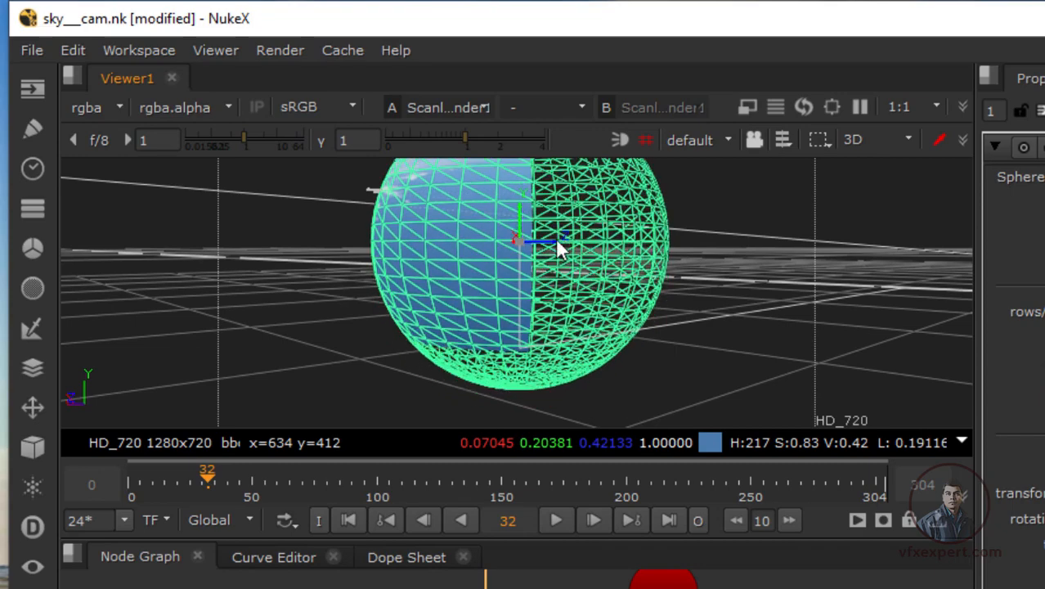
left_click_drag(559, 245, 621, 389, "ctrl")
left_click(569, 319)
left_click_drag(446, 228, 332, 321, "ctrl")
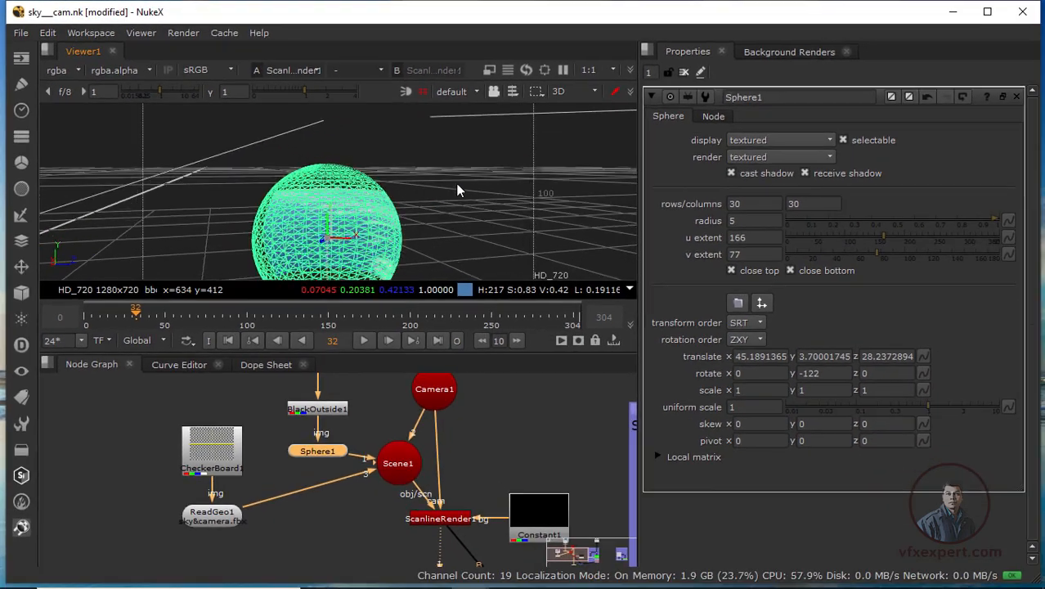
left_click(457, 190)
scroll(396, 235, "down", 5)
left_click_drag(396, 270, 418, 180, "ctrl")
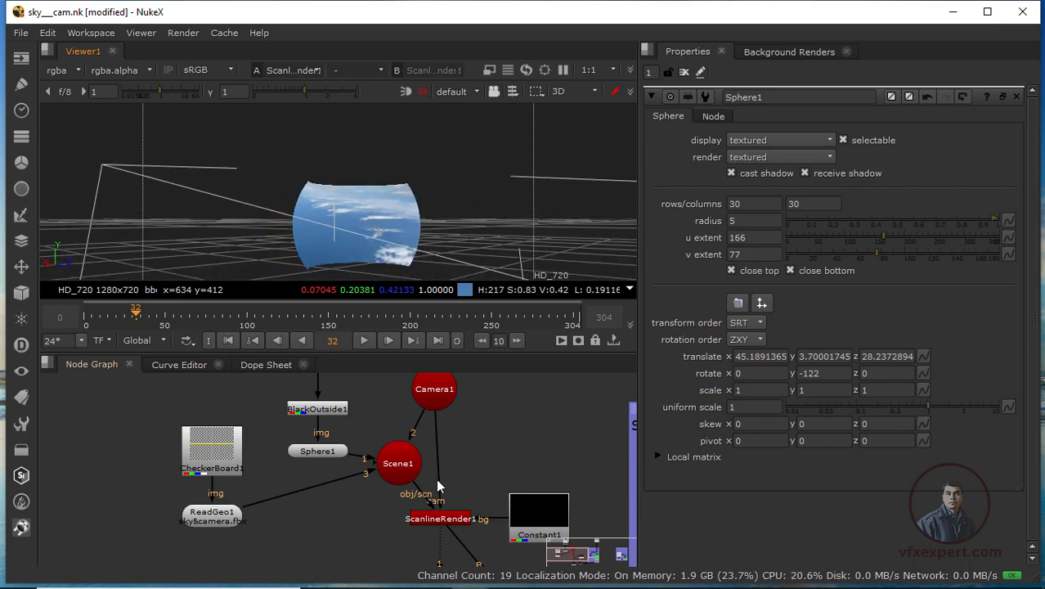
Show the ScanlineRender1 output in 2D and examine how the markers and sky appear through the camera
scroll(437, 471, "down", 3)
middle_click_drag(450, 496, 338, 427)
scroll(336, 421, "up", 3)
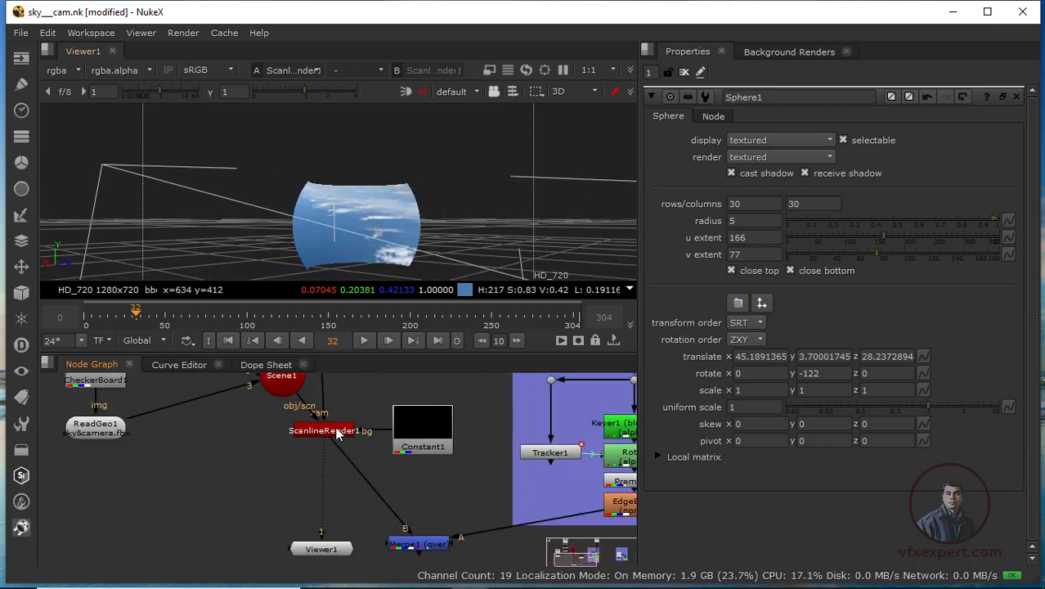
left_click(336, 431)
left_click(346, 196)
middle_click_drag(348, 203, 341, 194)
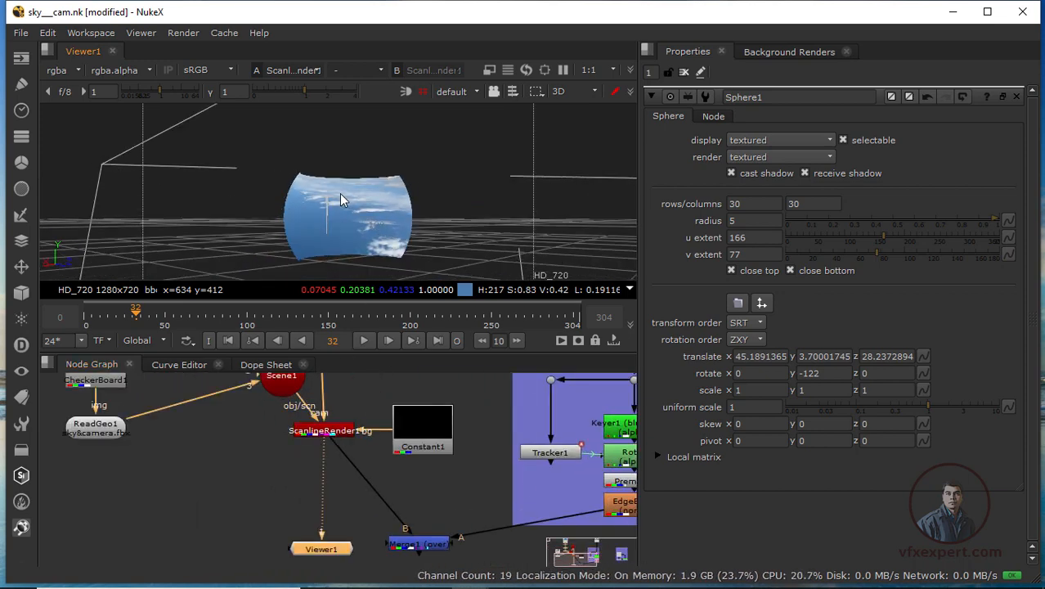
key("Tab")
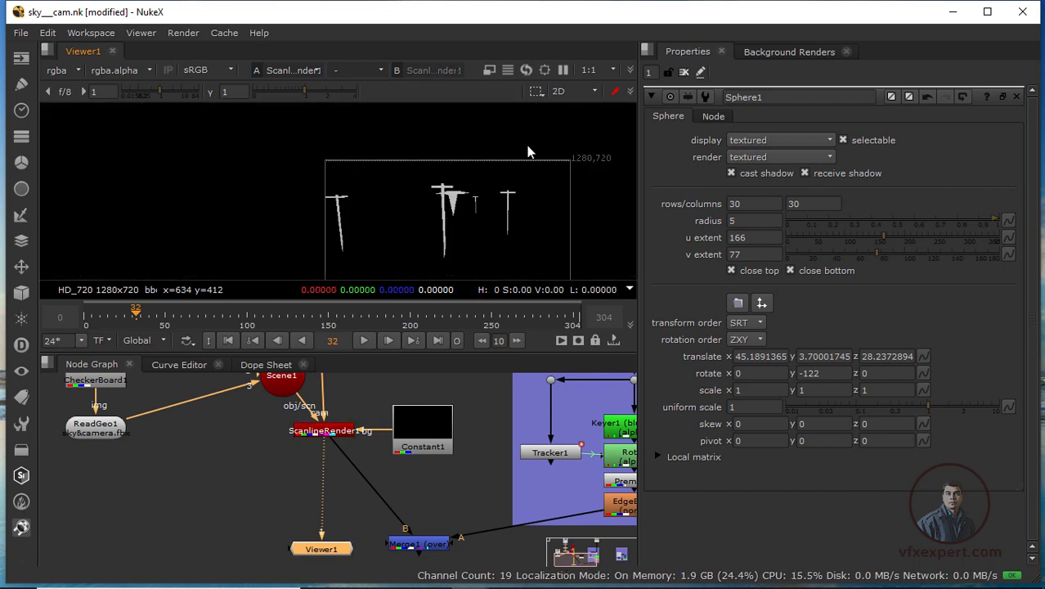
scroll(509, 249, "down", 2)
scroll(508, 249, "up", 2)
scroll(417, 163, "up", 2)
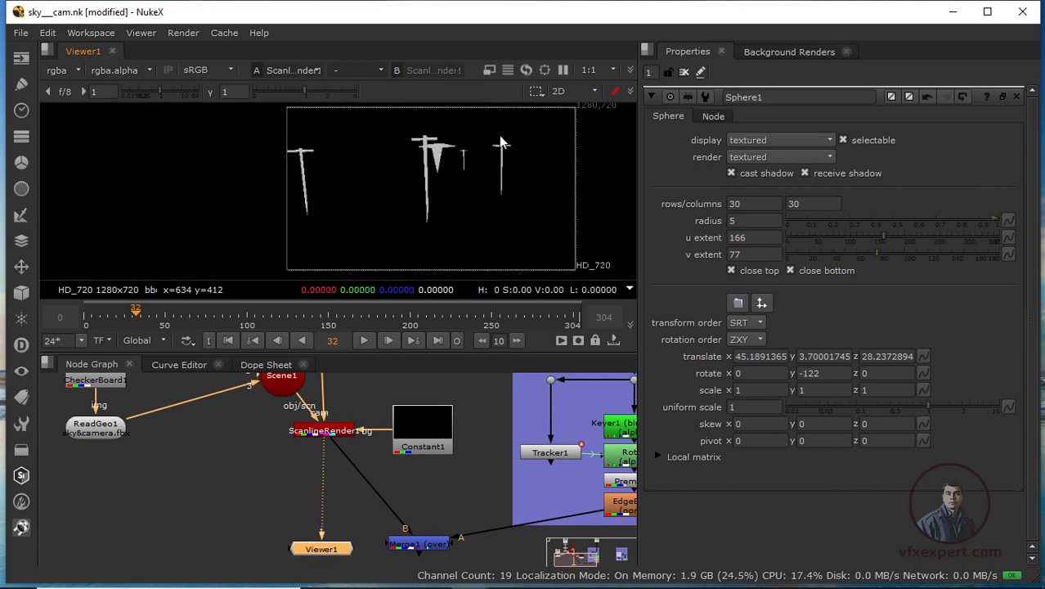
scroll(480, 180, "up", 2)
scroll(470, 178, "down", 1)
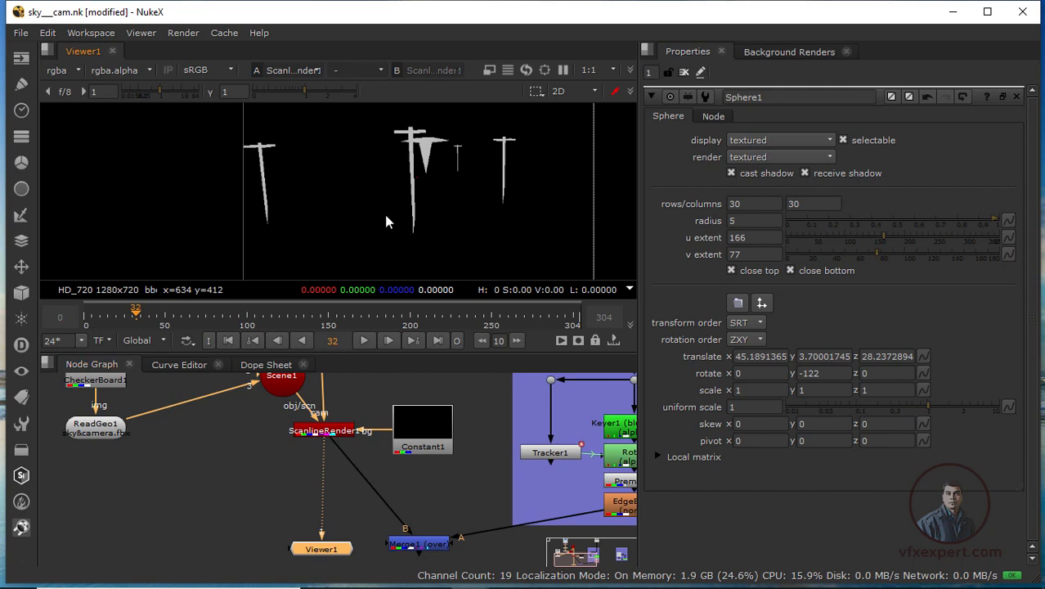
Return the viewer to 3D and inspect the sky sphere's placement and its connections to Scene1
scroll(233, 510, "down", 2)
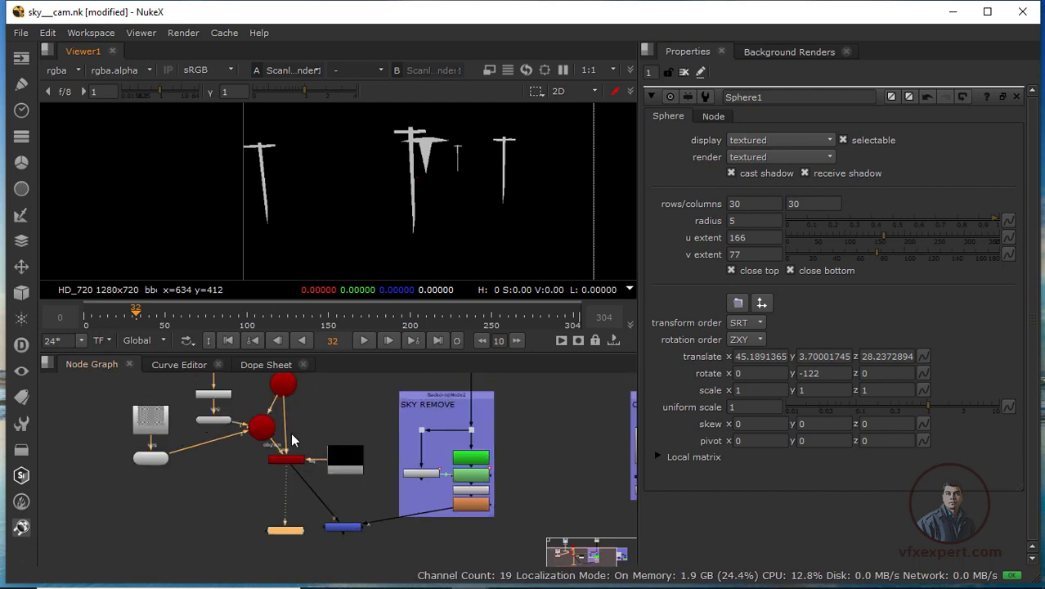
key("Tab")
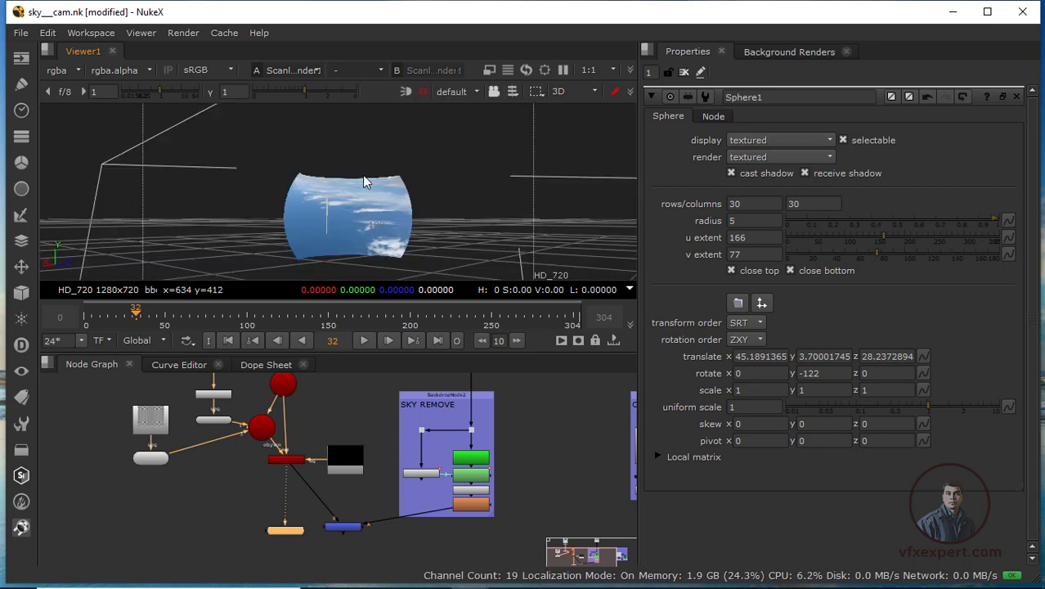
scroll(364, 176, "down", 3)
left_click_drag(411, 226, 340, 204, "ctrl")
scroll(196, 507, "up", 5)
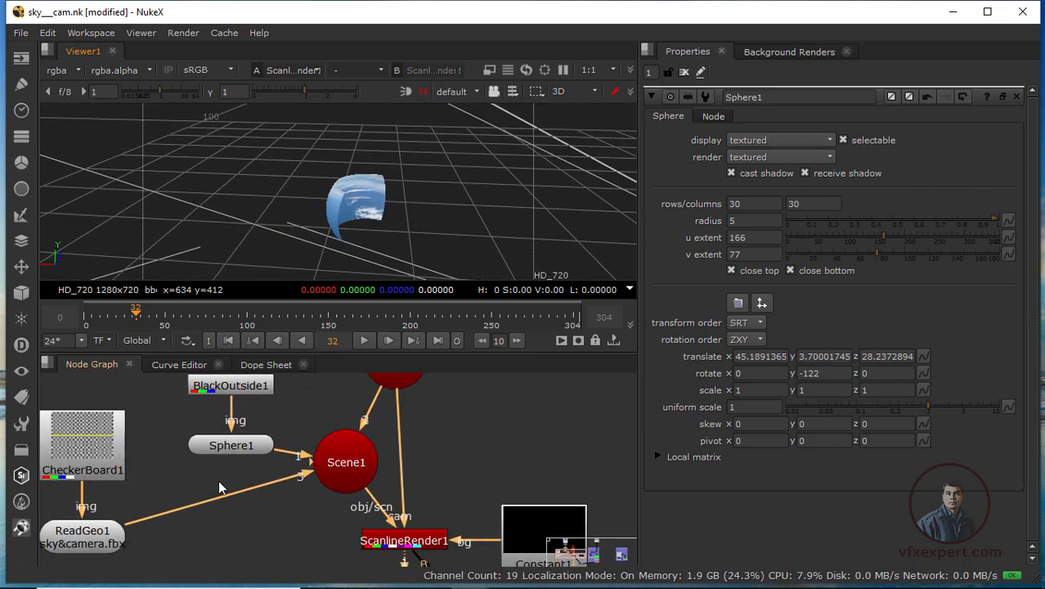
Enlarge Sphere1 by trying a radius of 10 and settling on 30
left_click(233, 448)
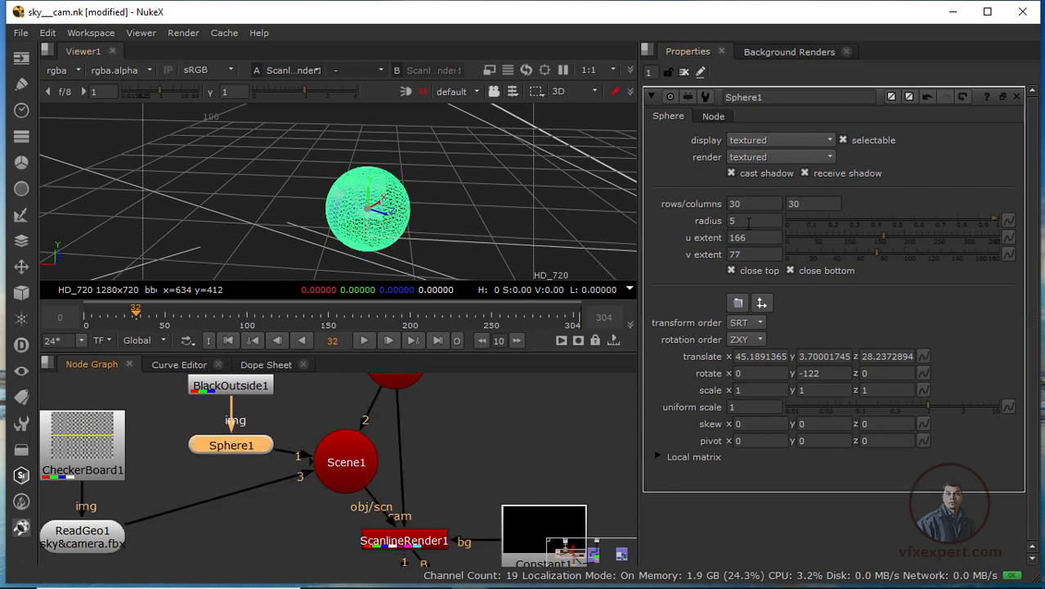
left_click(756, 221)
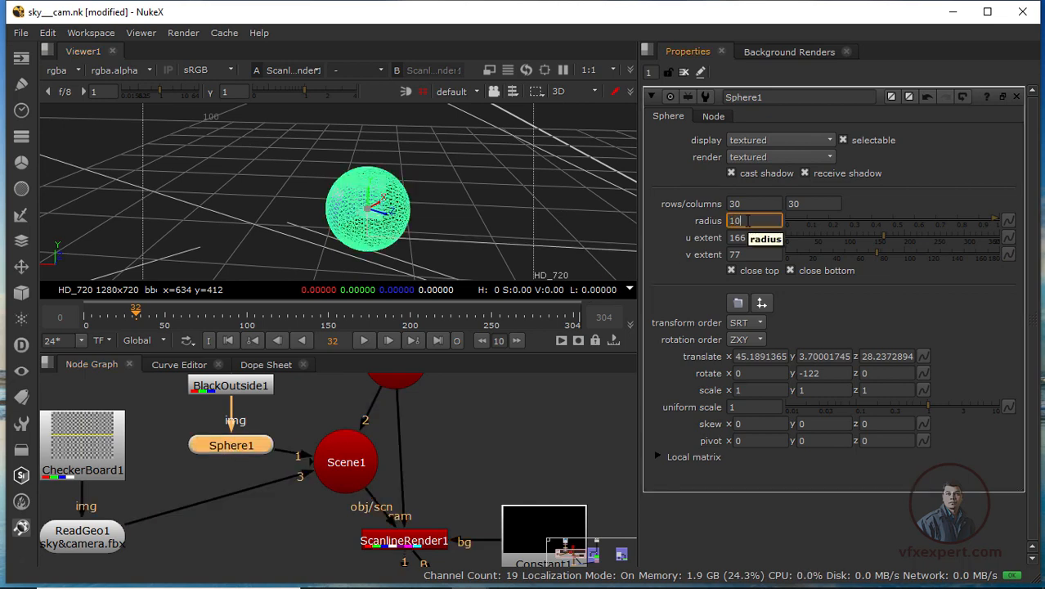
type("10")
key("Return")
left_click_drag(747, 221, 693, 216)
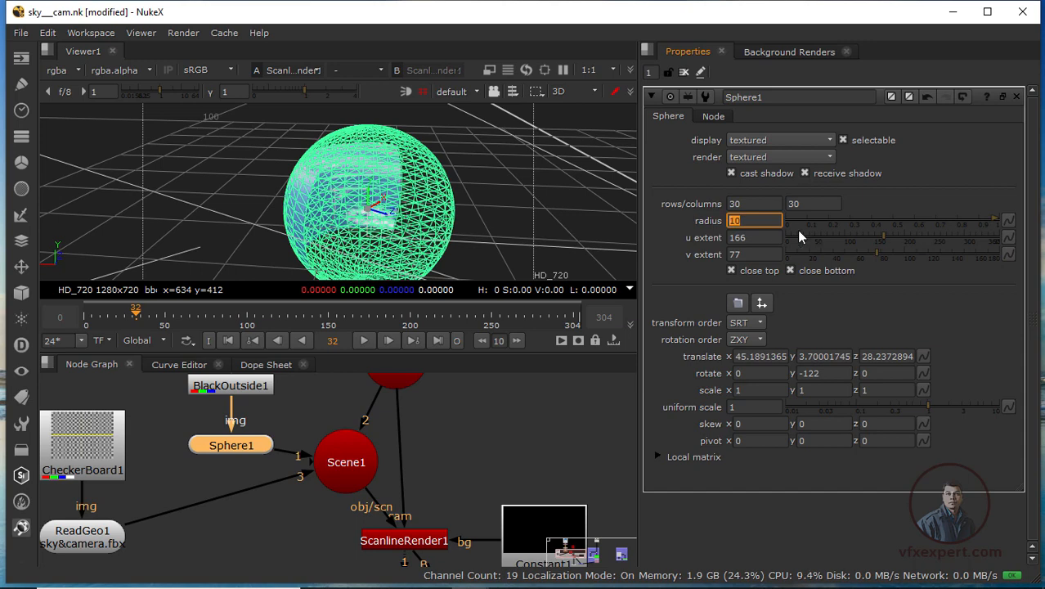
type("30")
key("Return")
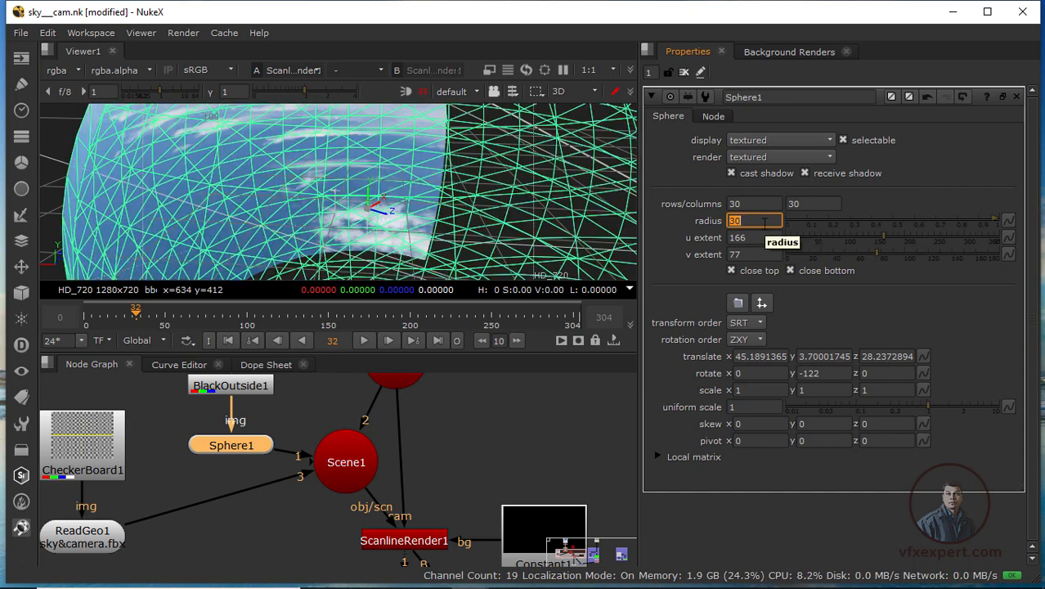
Examine the enlarged sky sphere around the camera in 3D and in the 2D ScanlineRender1 output
scroll(531, 231, "down", 4)
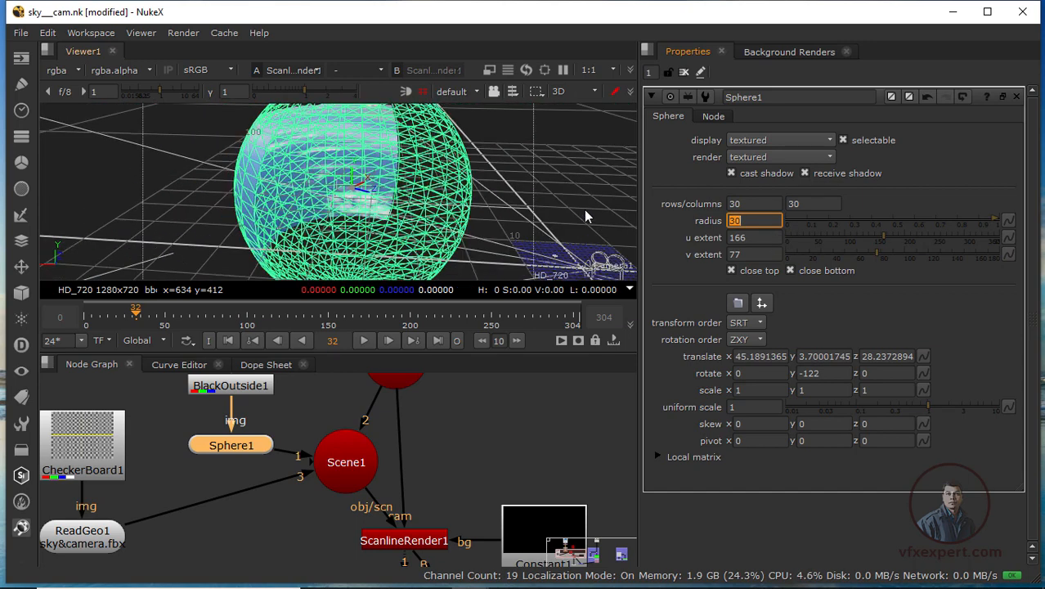
left_click(563, 193)
left_click_drag(489, 233, 327, 191, "ctrl")
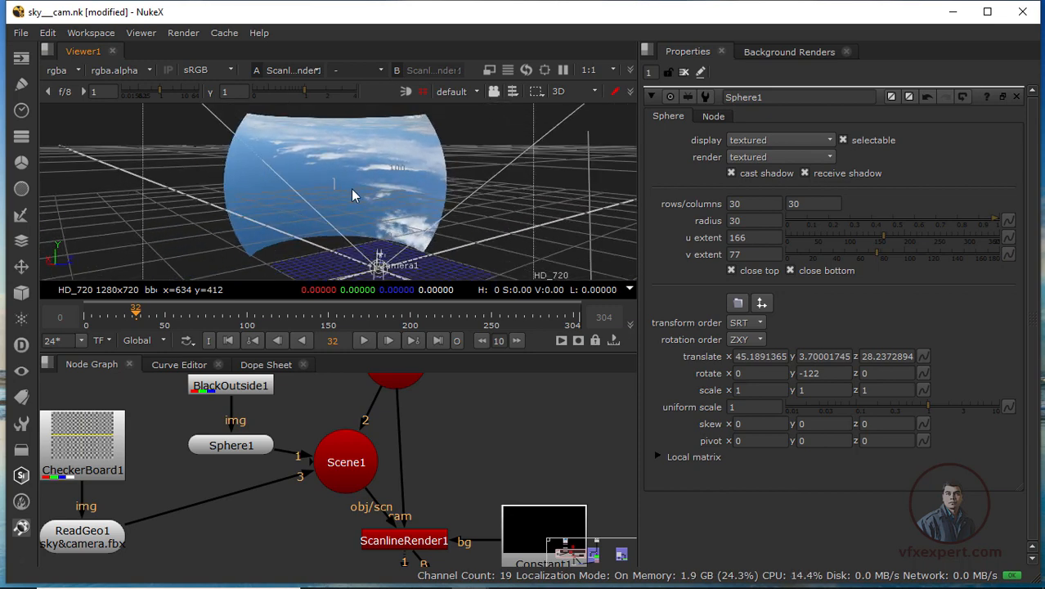
left_click(411, 542)
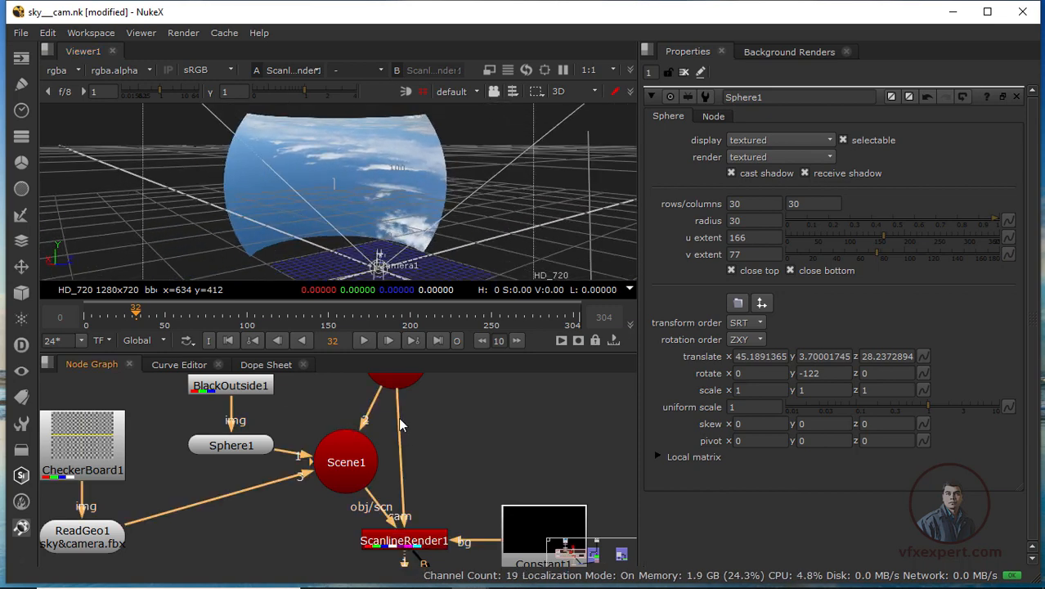
scroll(372, 199, "down", 3)
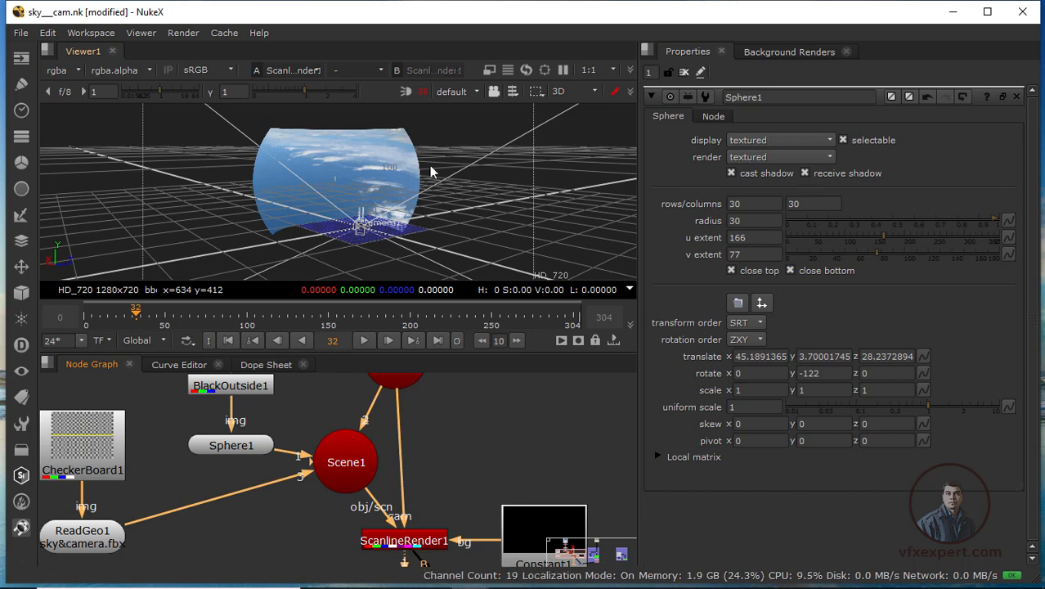
key("Tab")
scroll(333, 169, "up", 3)
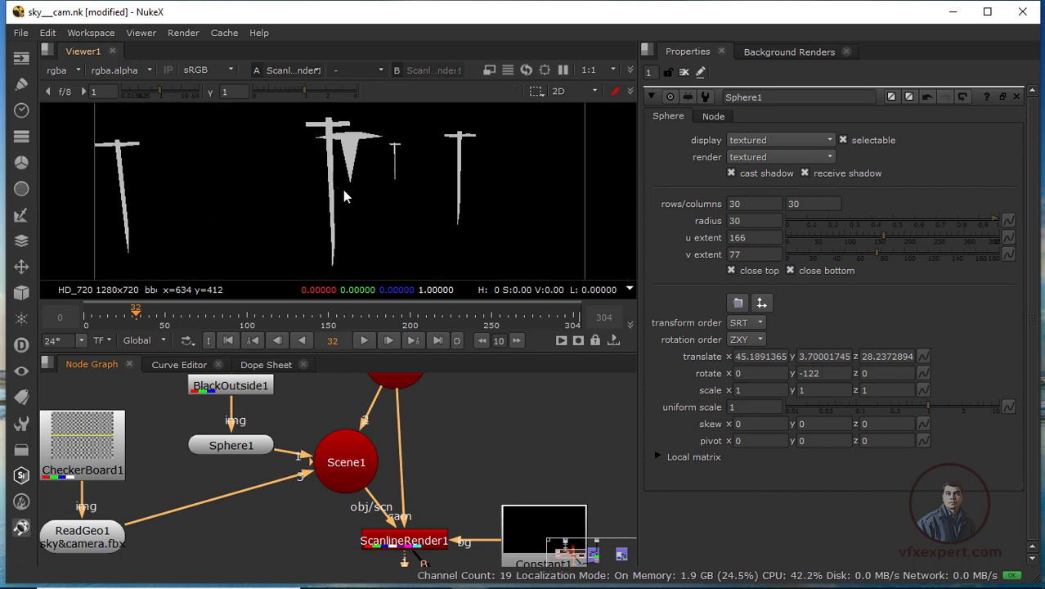
scroll(343, 204, "down", 2)
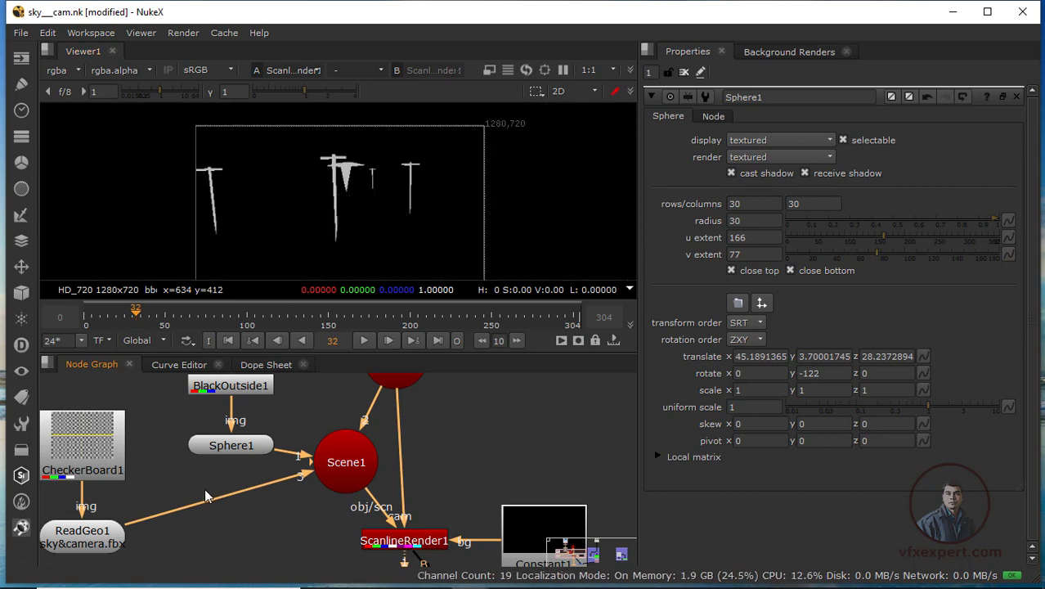
Disable the ReadGeo1 node so the FBX markers are left out of the render
scroll(205, 492, "down", 2)
middle_click_drag(230, 451, 277, 457)
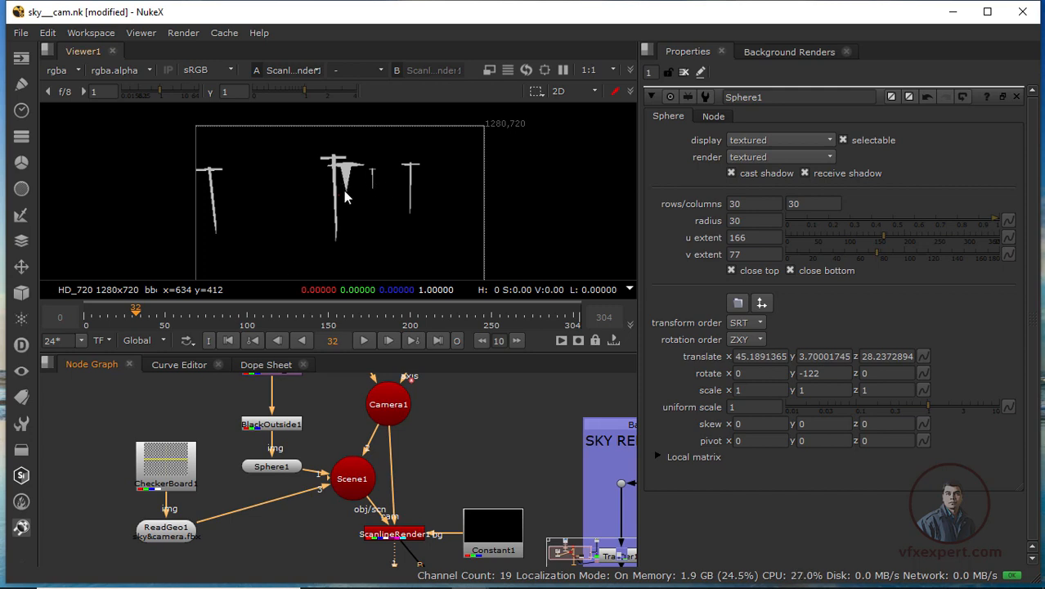
left_click(255, 546)
left_click(178, 536)
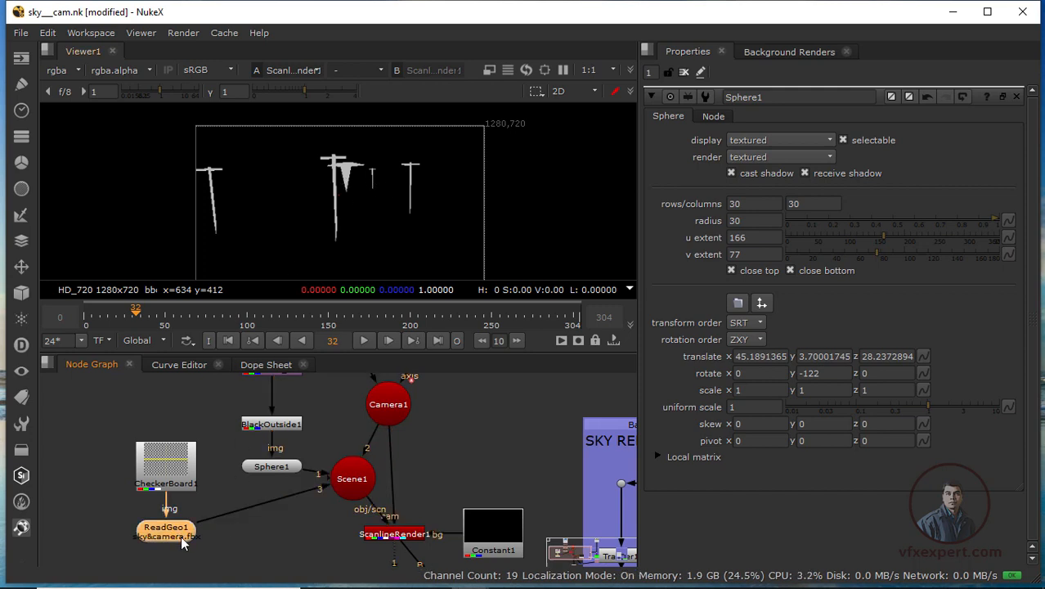
key("d")
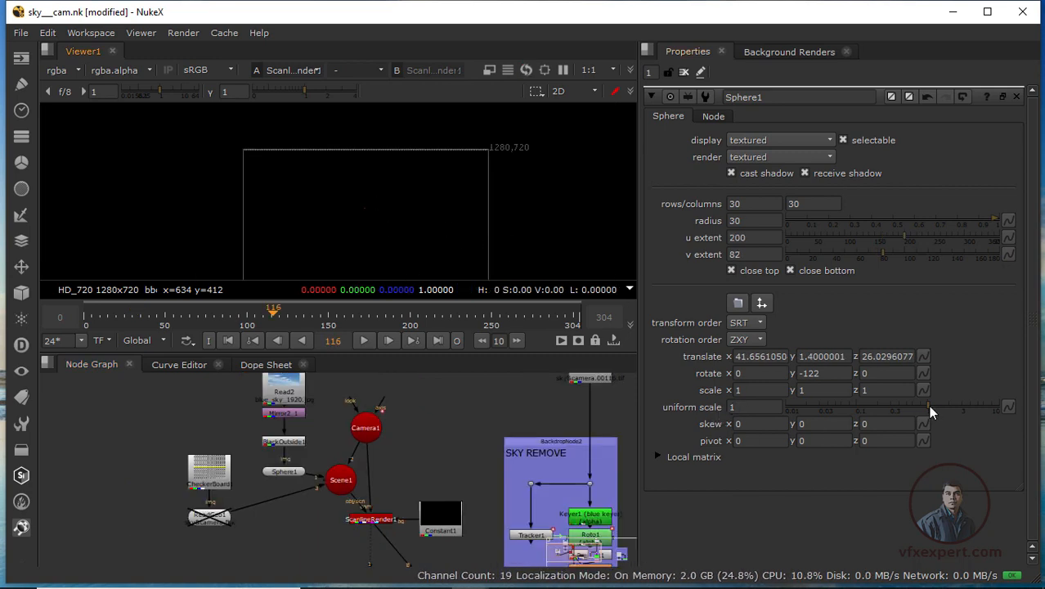
Try a uniform scale of 1.65 on the sky sphere and toggle BlackOutside1 off and on to compare the render
mouse_move(926, 416)
left_mouse_down()
mouse_move(959, 417)
mouse_move(932, 415)
mouse_move(944, 421)
left_mouse_up()
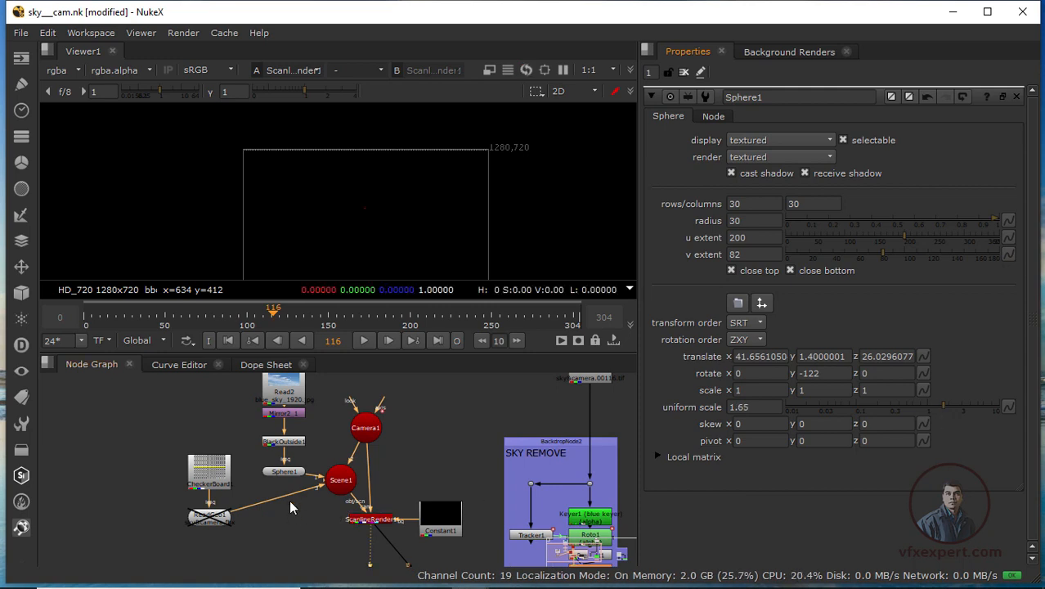
left_click(279, 446)
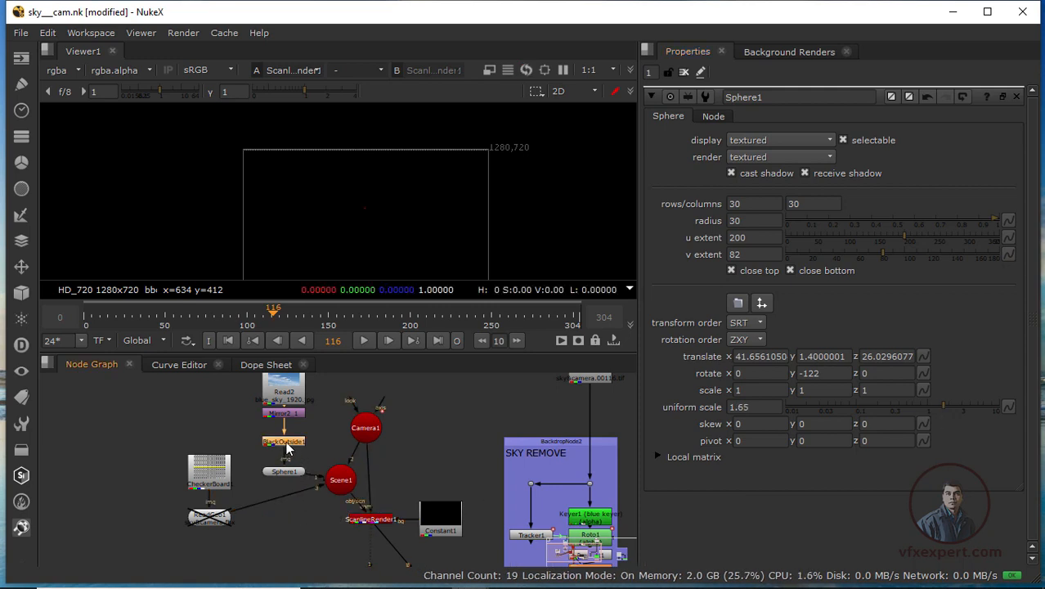
key("d")
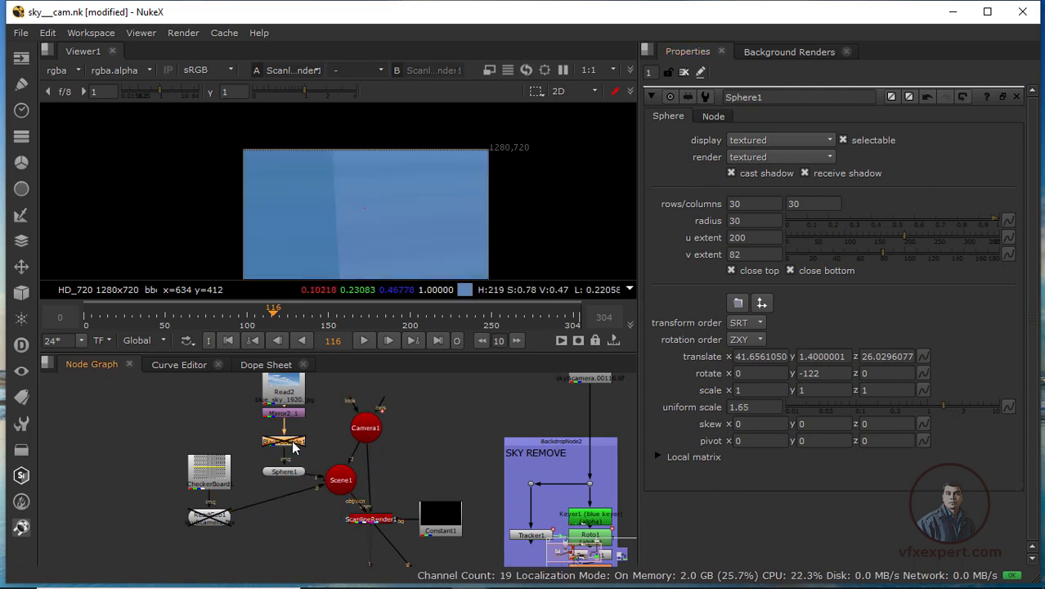
key("d")
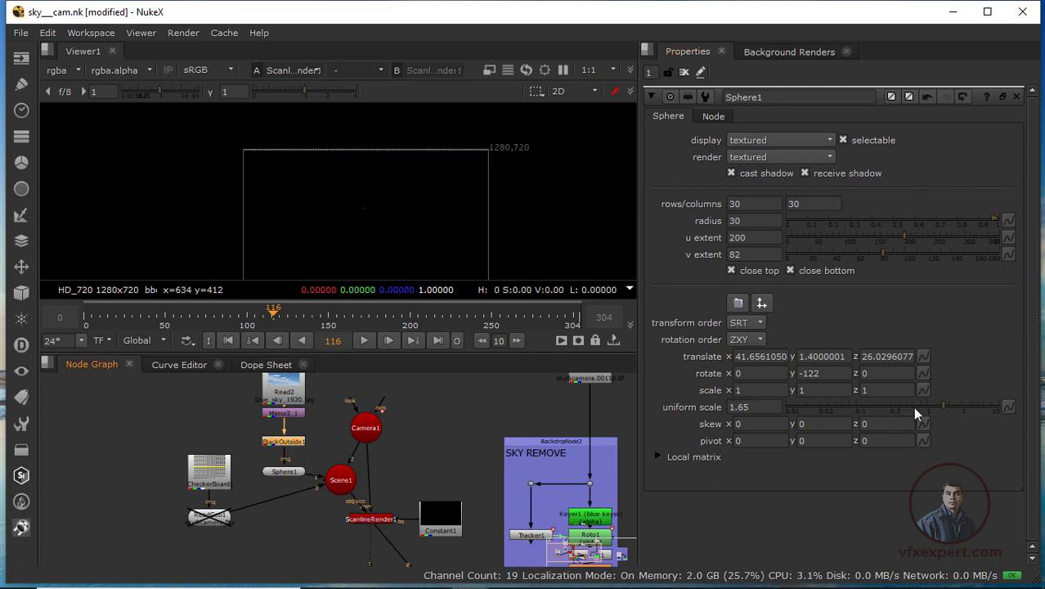
Set the sky sphere's uniform scale to 2.7 and check the render at frame 13
left_click_drag(946, 413, 961, 416)
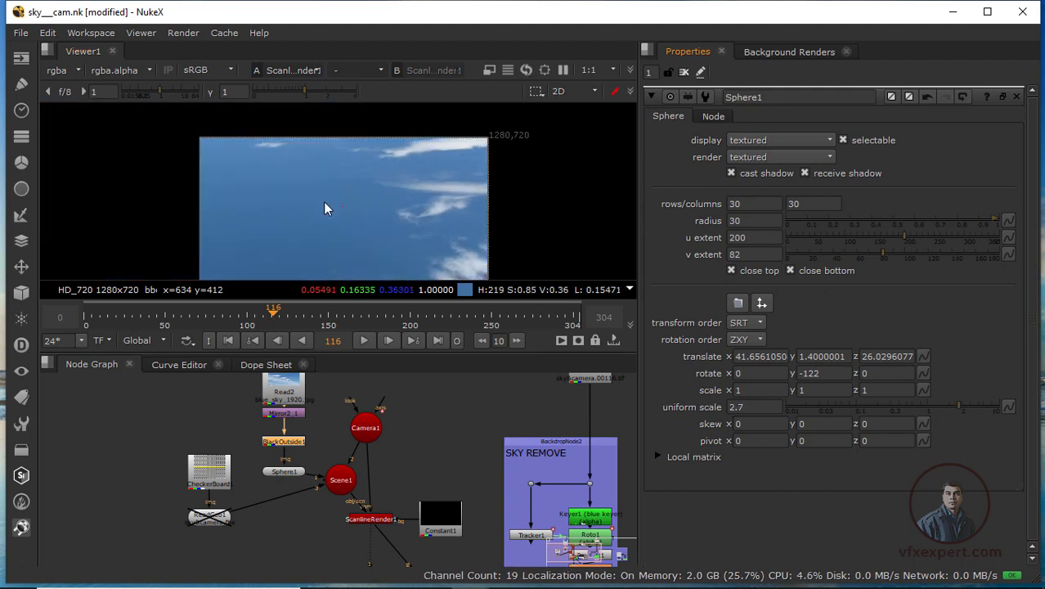
left_click_drag(265, 322, 104, 323)
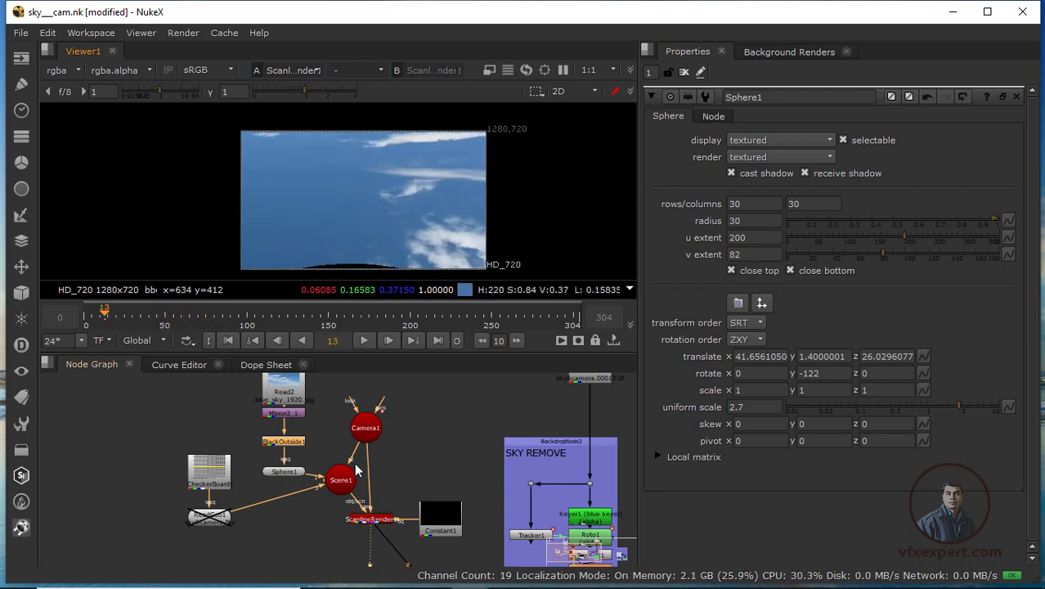
Set Sphere1's Y rotation to -97 to shift the clouds within the camera view
left_click(283, 472)
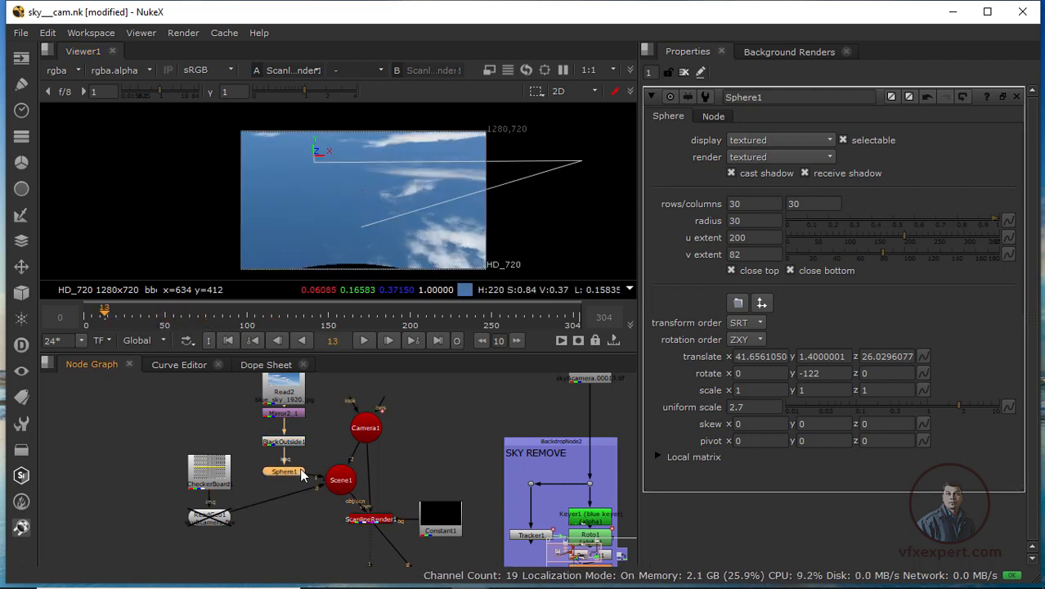
left_click(805, 374)
key("BackSpace")
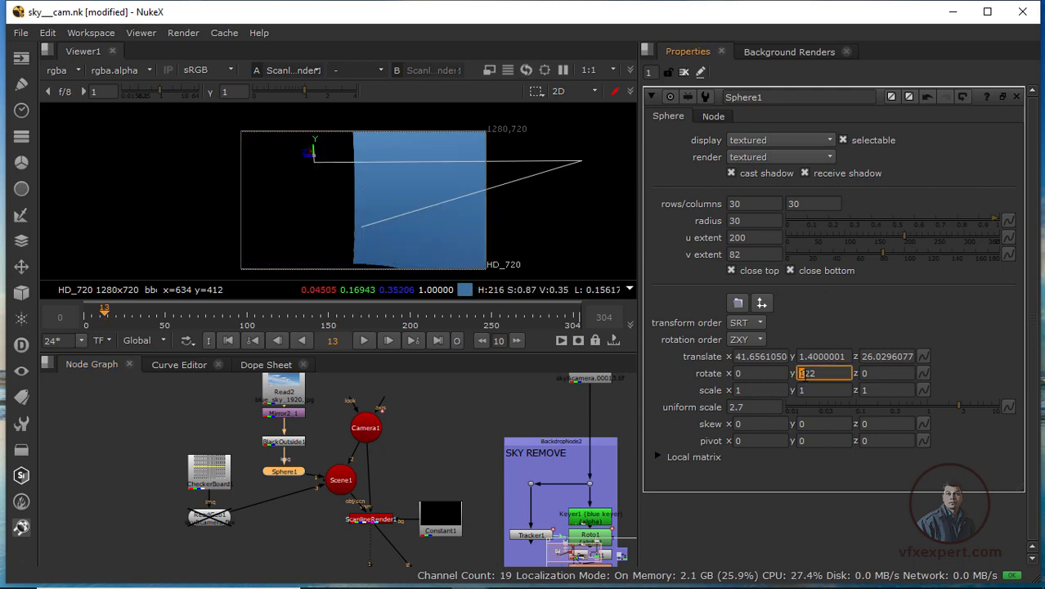
type("-")
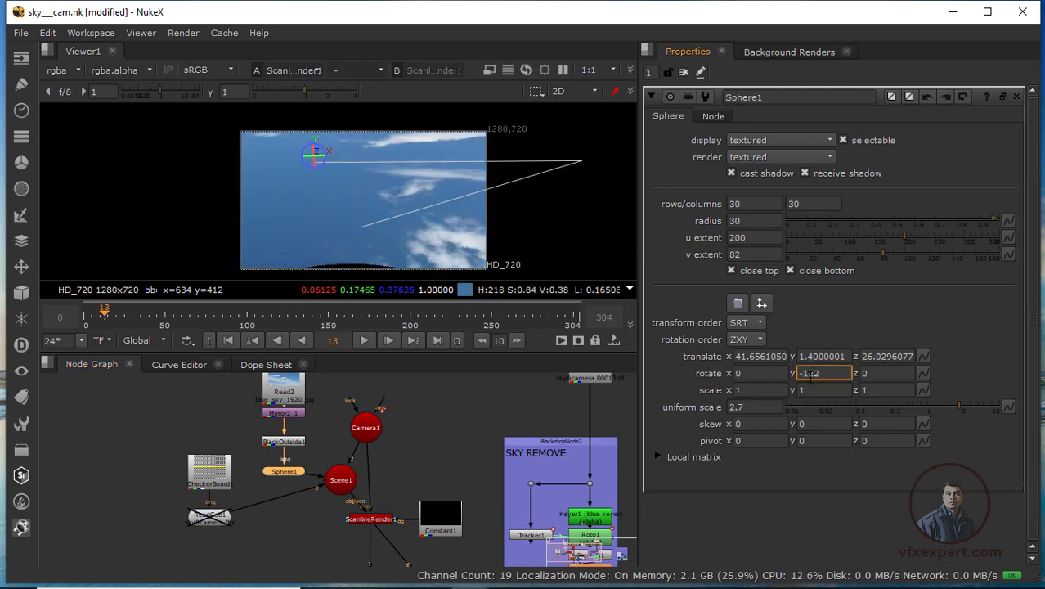
key("Up")
key("Up")
key("Up")
key("Up")
key("Up")
key("Up")
key("Up")
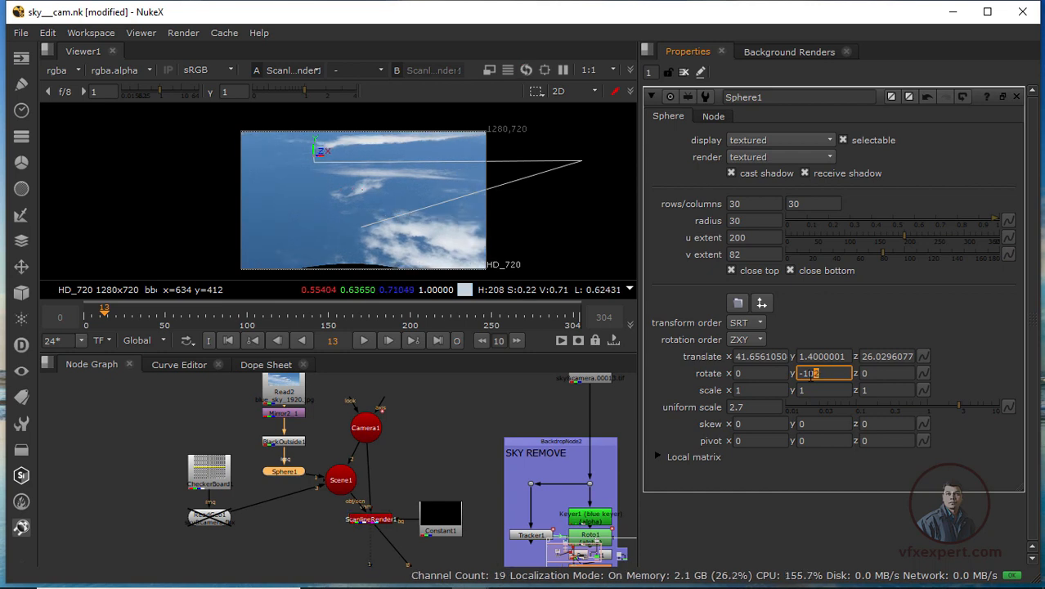
key("Up")
key("Up")
key("Up")
key("Up")
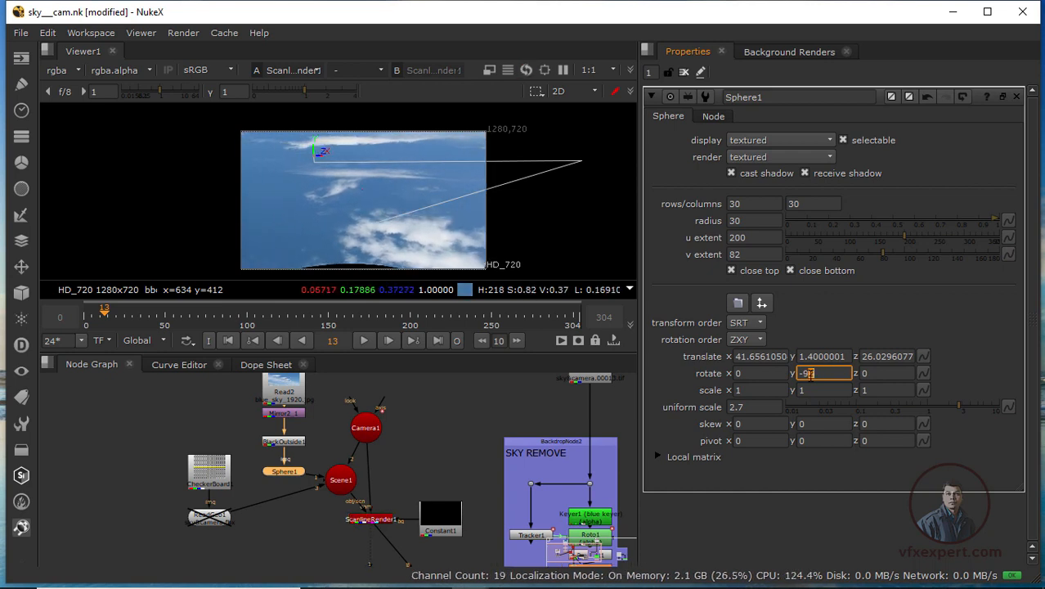
key("Down")
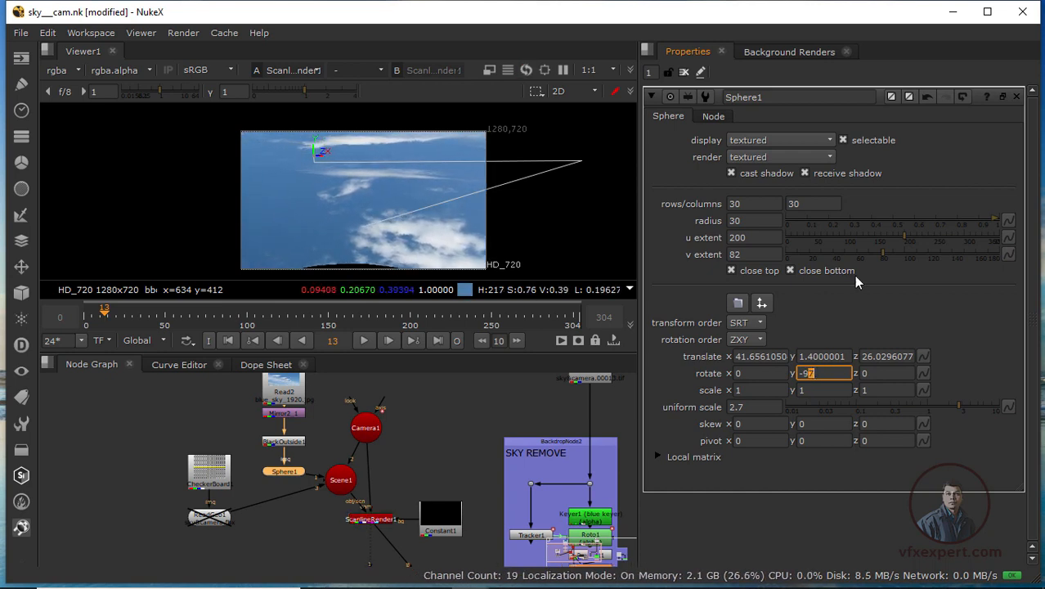
Disable the Mirror node between Read2 and BlackOutside1 and check the sky render at frame 41
scroll(324, 182, "up", 2)
scroll(331, 196, "down", 3)
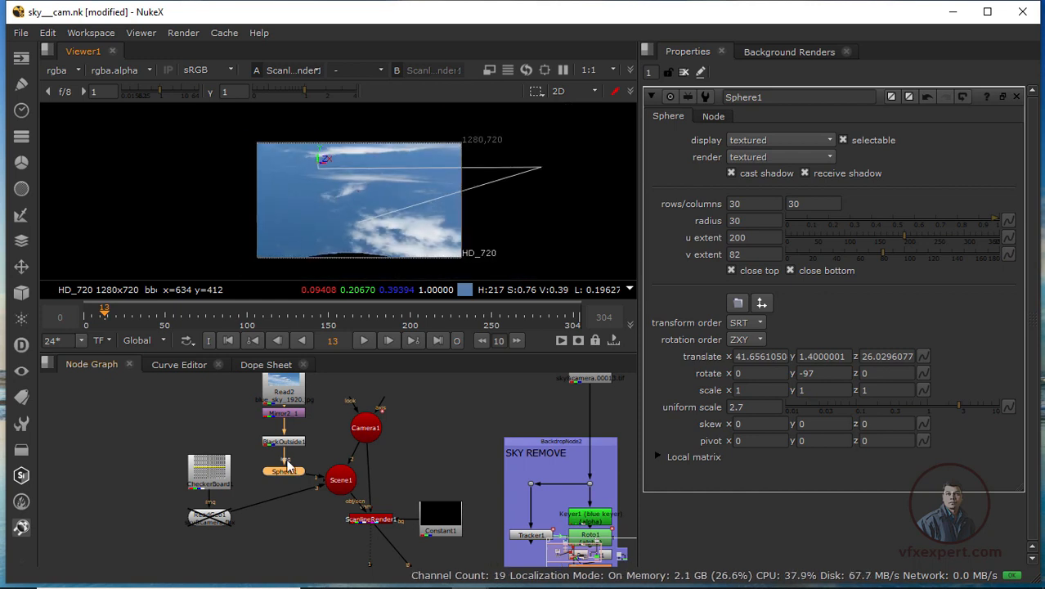
left_click_drag(283, 415, 286, 422)
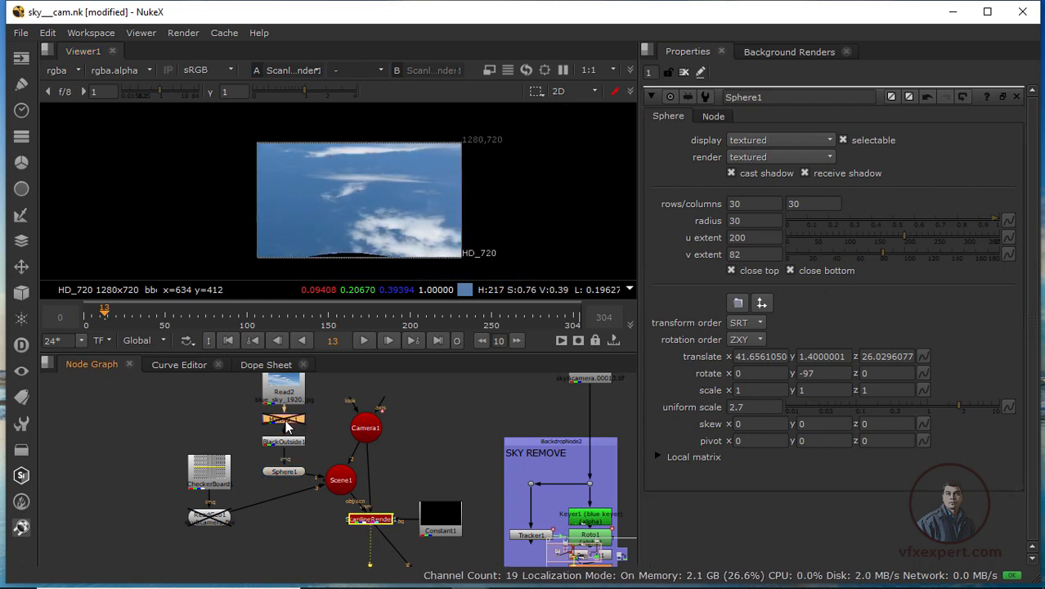
scroll(366, 203, "up", 2)
scroll(366, 203, "down", 2)
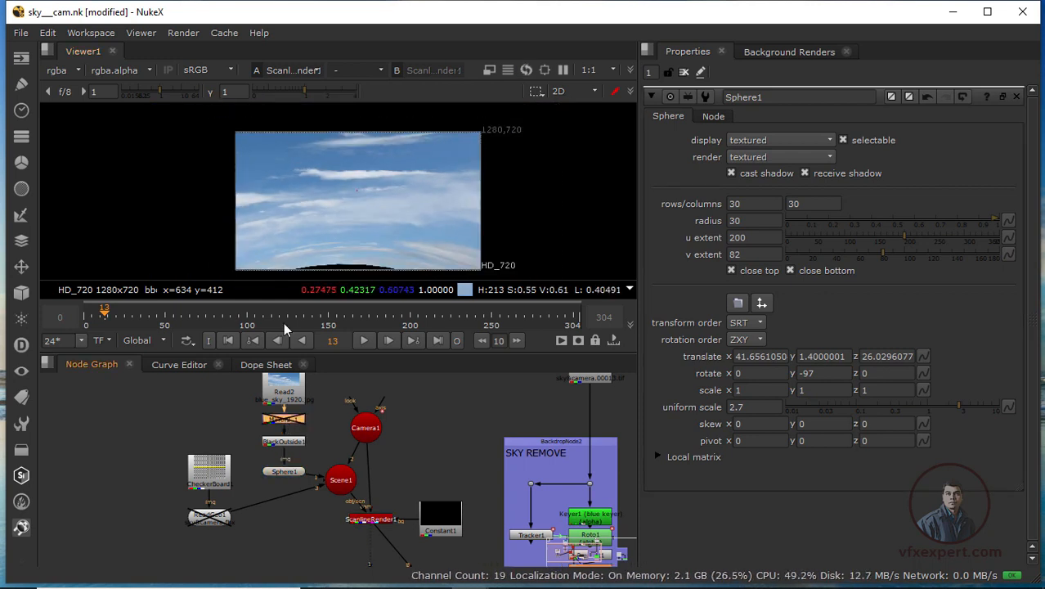
left_click_drag(269, 317, 151, 317)
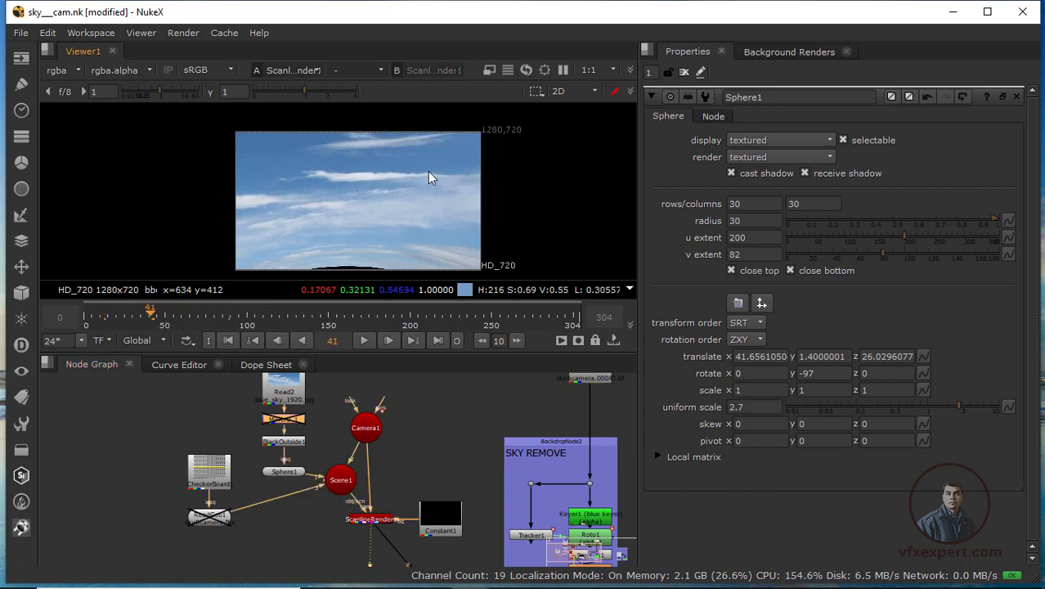
Show the Merge1 composite in the viewer and place the Viewer1 node directly below Merge1
scroll(419, 437, "down", 3)
scroll(474, 495, "up", 4)
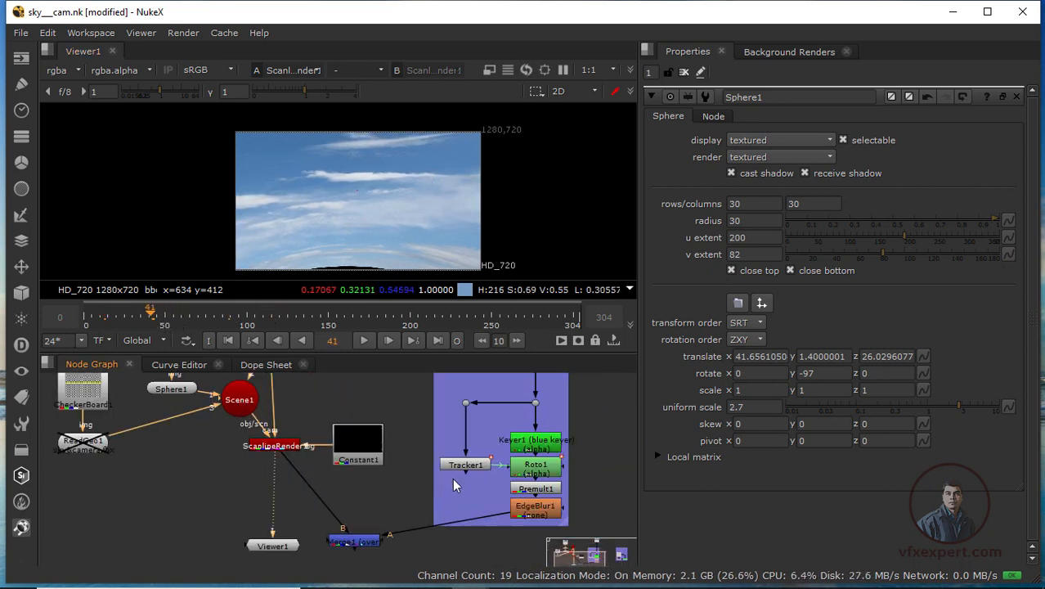
middle_click_drag(399, 540, 428, 520)
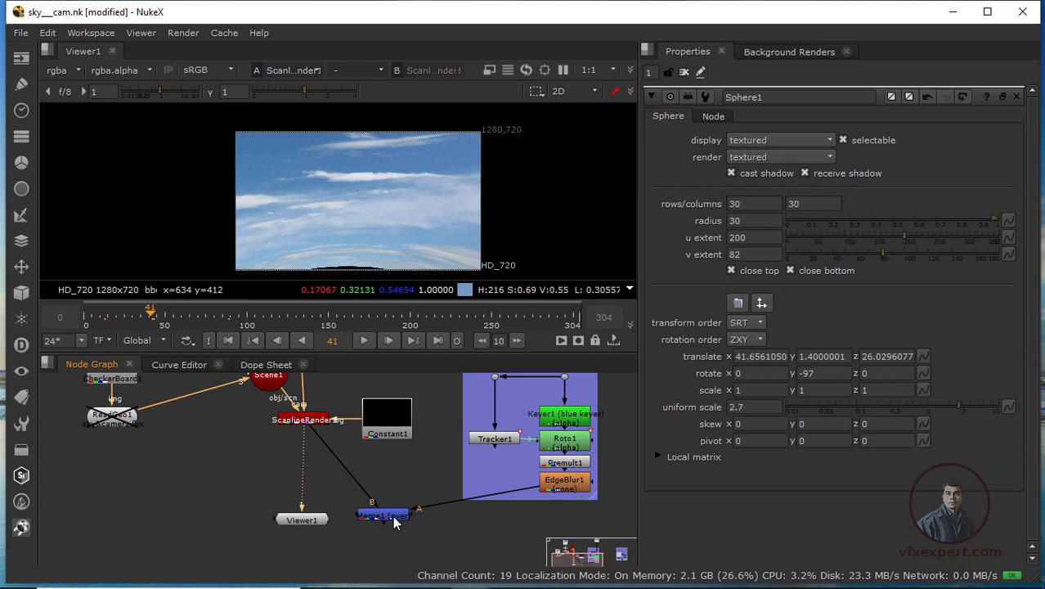
left_click(391, 517)
key("1")
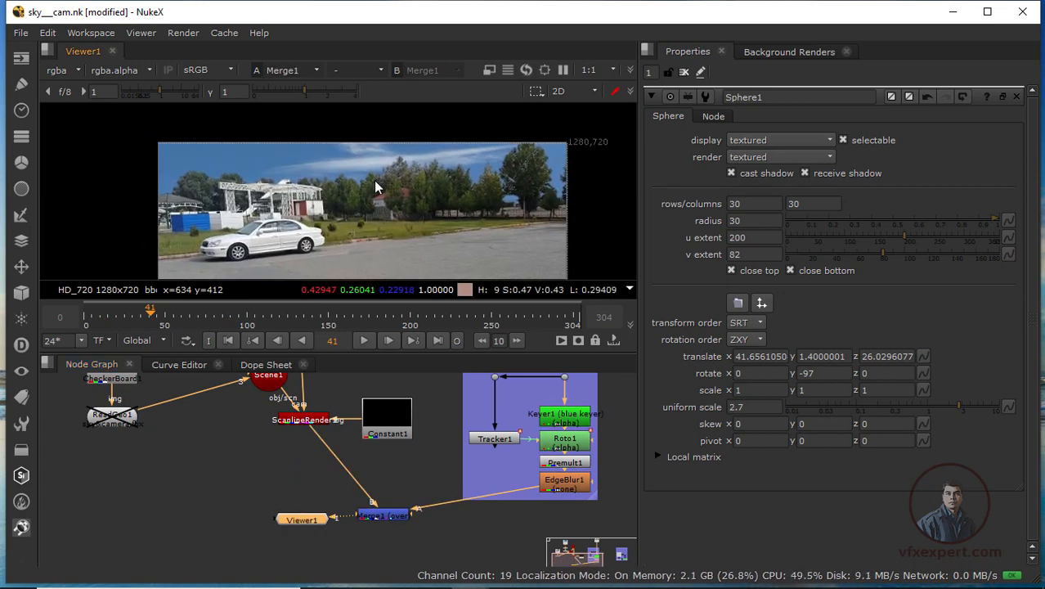
left_click_drag(296, 517, 378, 544)
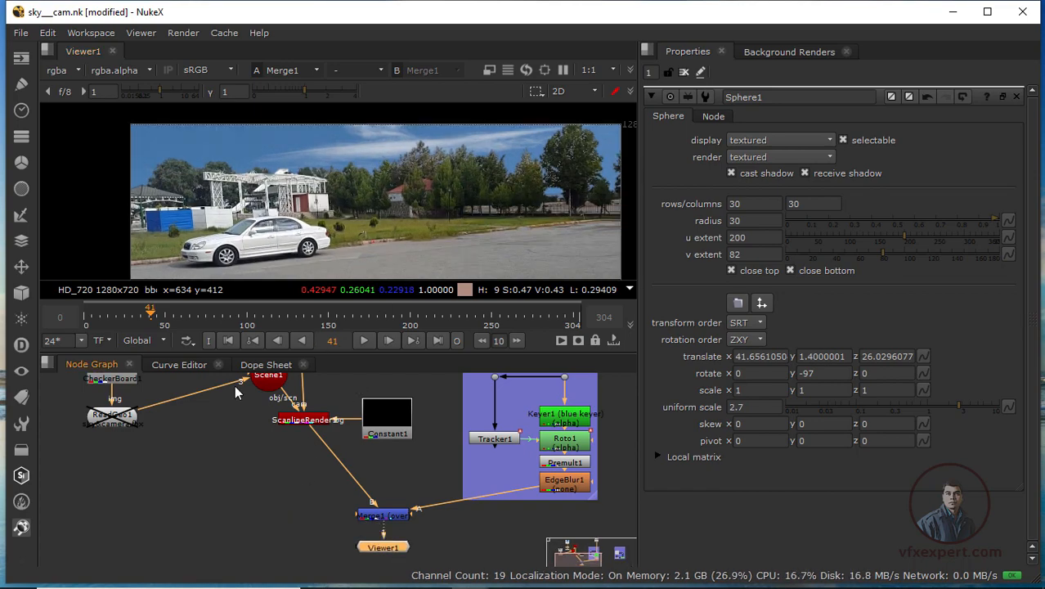
Go to frame 0 and enlarge the viewer area to frame the whole composite
left_click(228, 340)
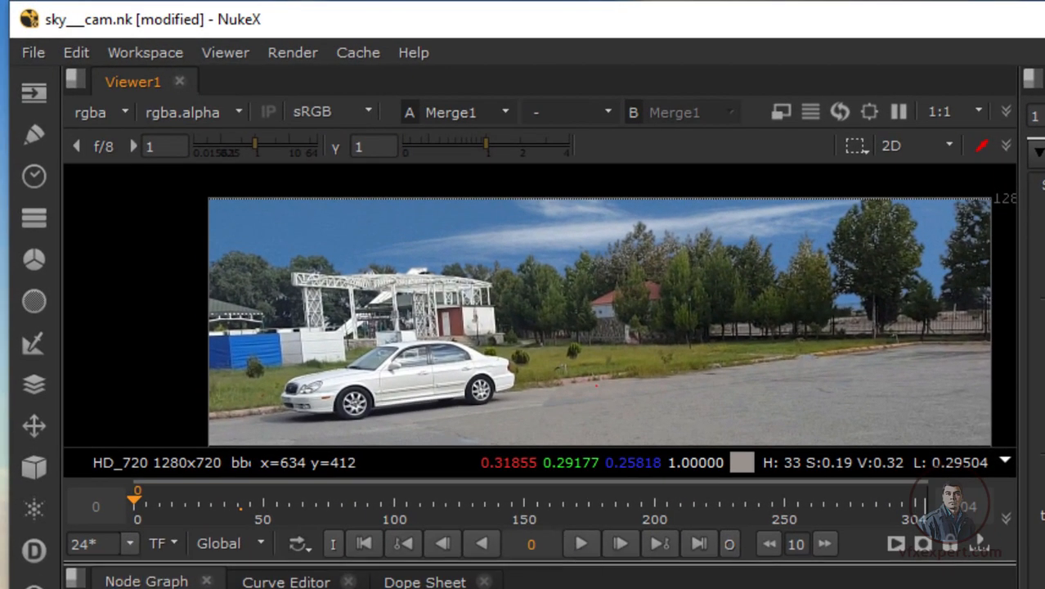
left_click_drag(584, 566, 585, 588)
scroll(624, 375, "down", 1)
middle_click_drag(666, 449, 624, 408)
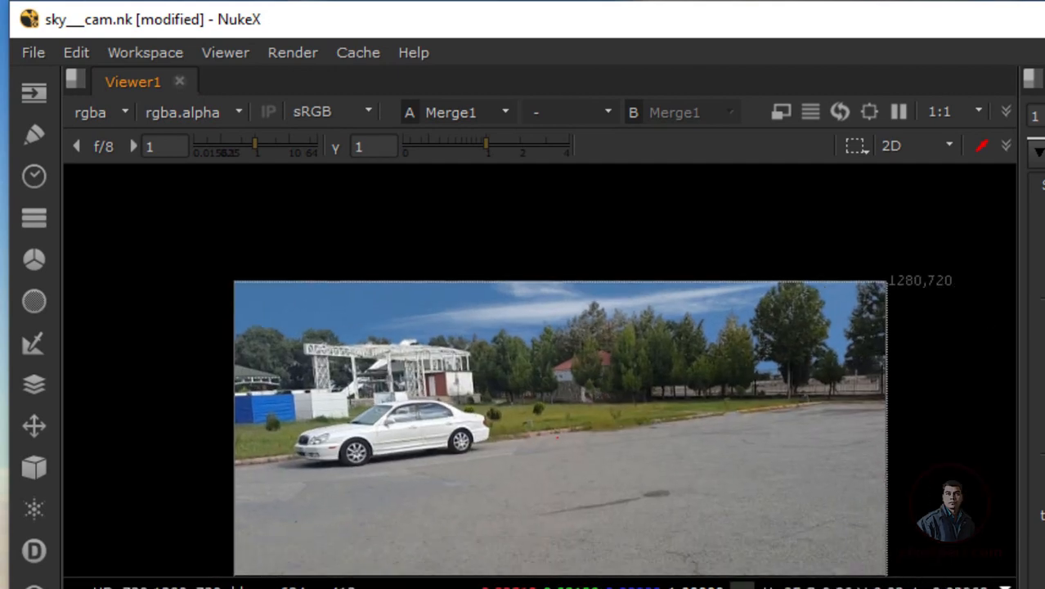
Play the Merge1 composite forward to check the sky motion against the footage
key("l")
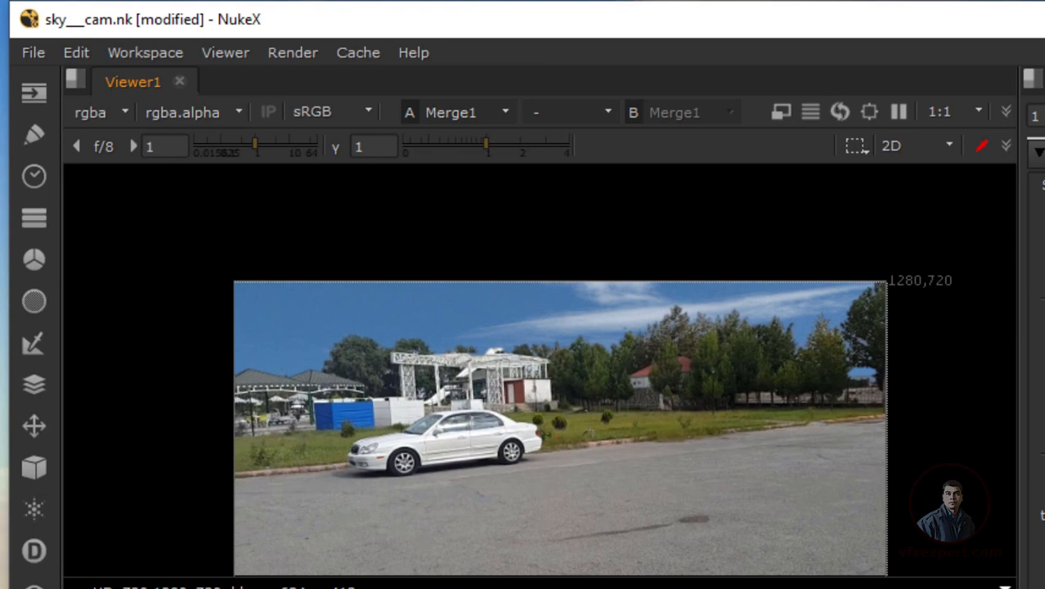
scroll(507, 390, "up", 2)
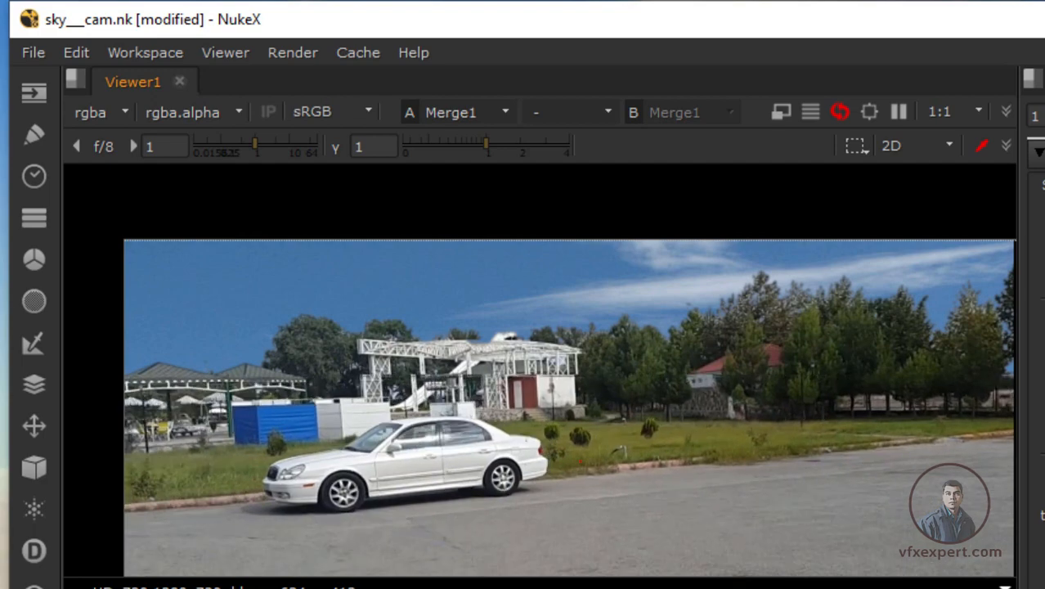
scroll(669, 450, "down", 1)
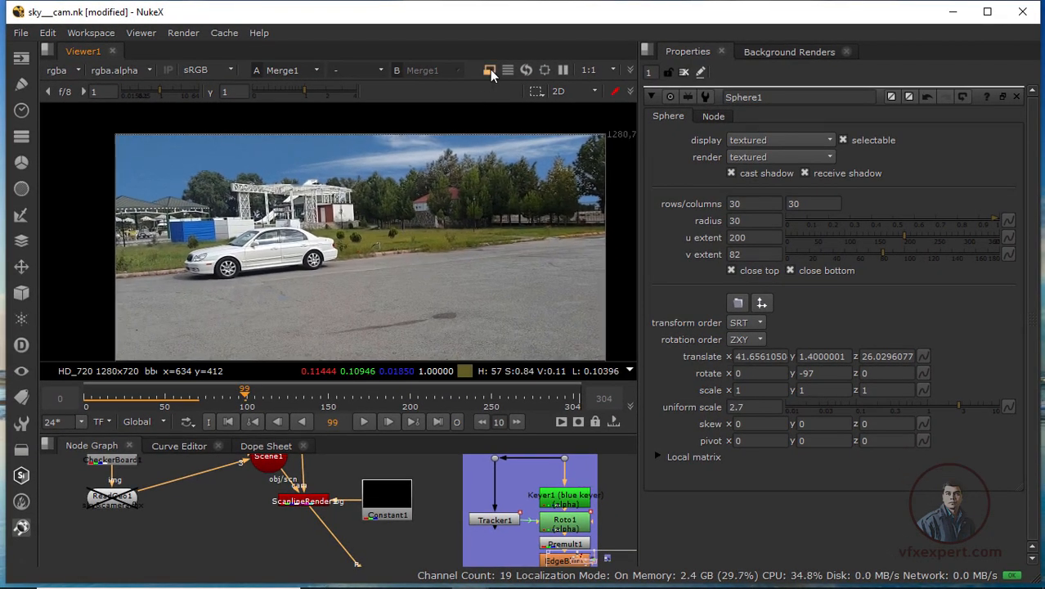
Turn on proxy mode and play the composite from frame 0
left_click(489, 71)
left_click(229, 422)
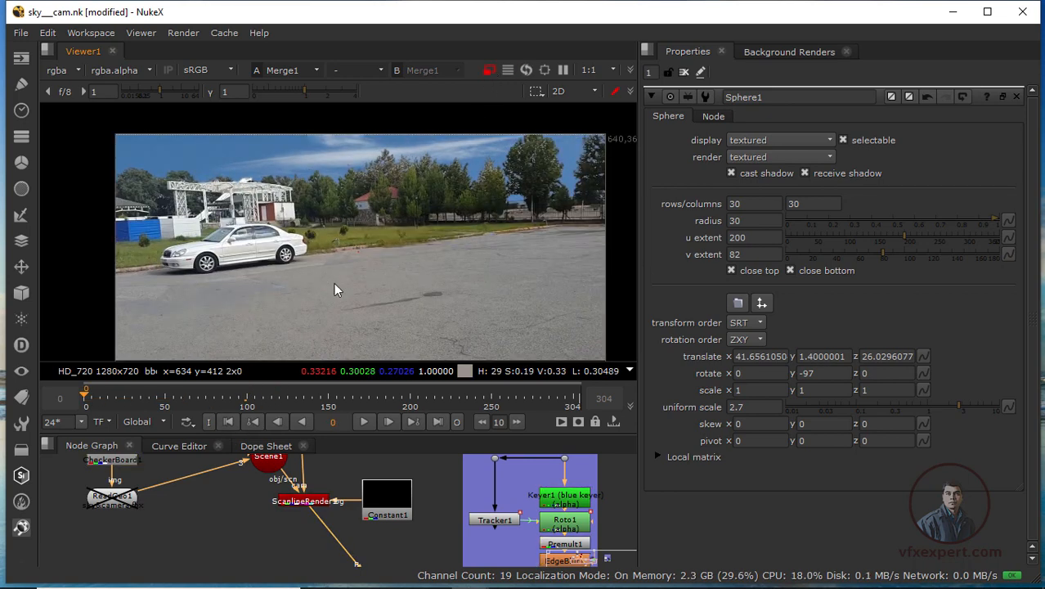
left_click(364, 420)
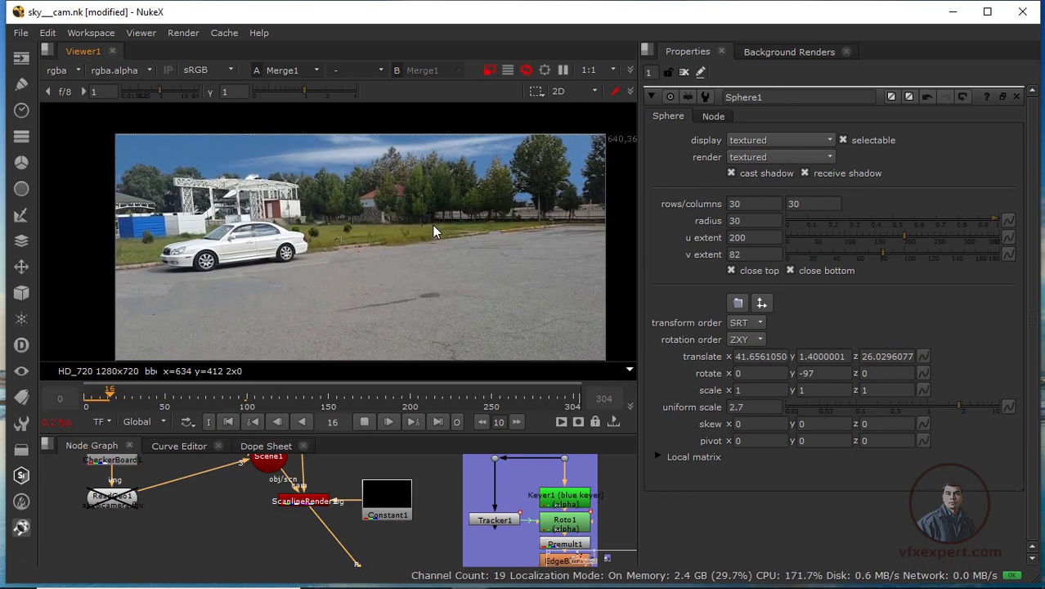
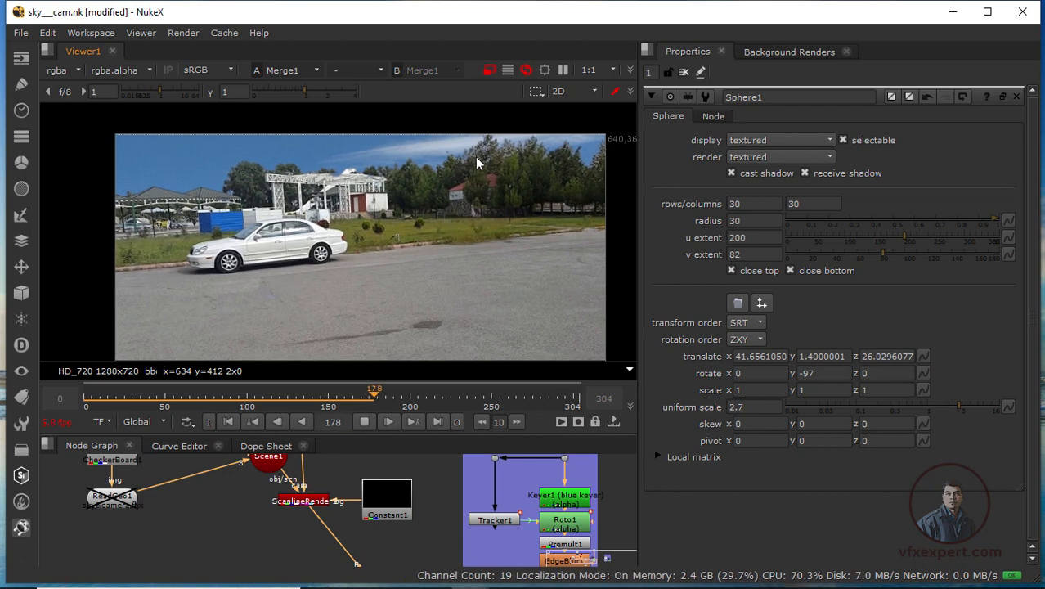
left_click(364, 421)
Scrub back to frame 0 and replay the composite in proxy mode
left_click(368, 401)
left_click_drag(362, 402, 221, 409)
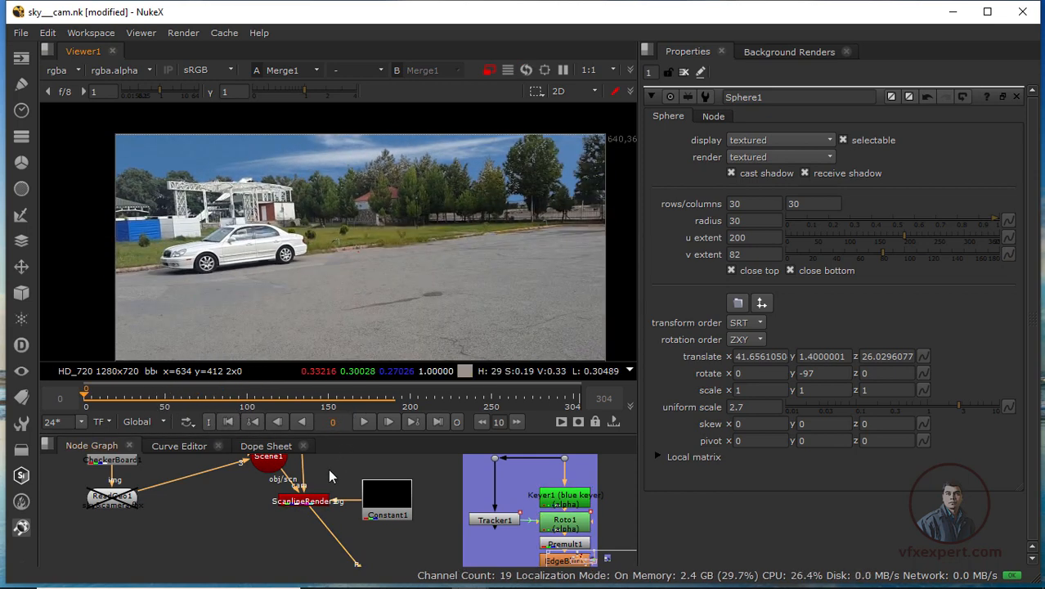
left_click(362, 423)
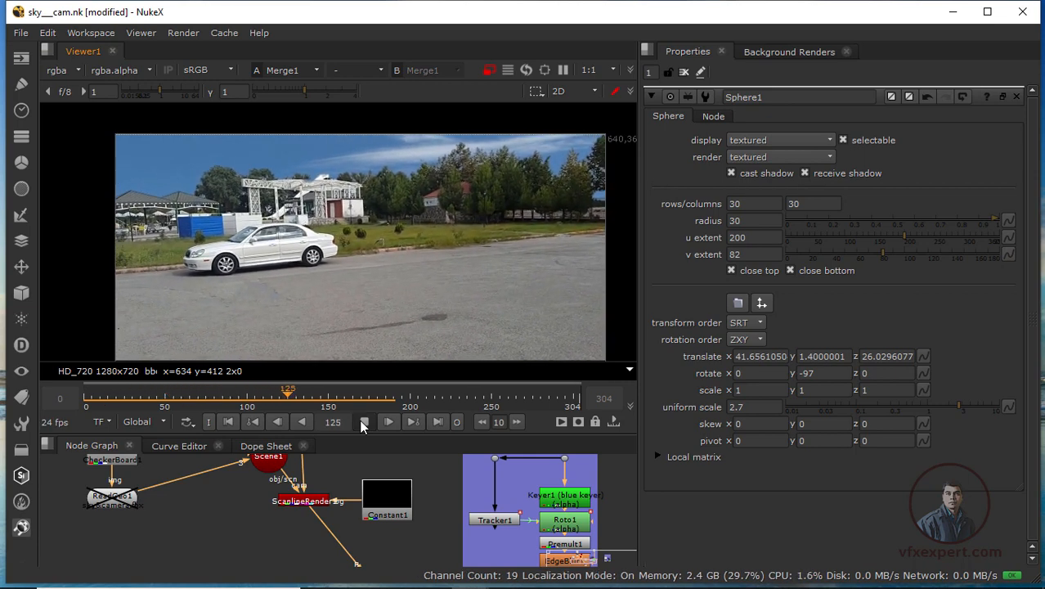
left_click(362, 422)
Scrub back to frame 60 and give the node graph area more height
scroll(377, 286, "down", 3)
scroll(381, 290, "up", 2)
left_click_drag(270, 399, 181, 396)
scroll(405, 231, "down", 3)
scroll(429, 303, "up", 2)
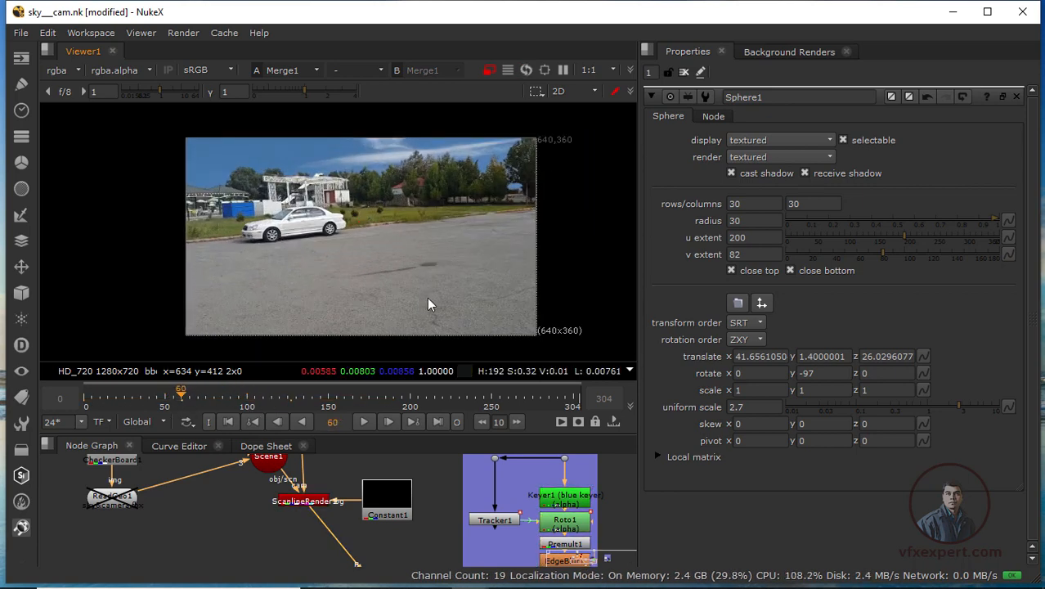
middle_click_drag(429, 303, 407, 284)
left_click_drag(347, 432, 347, 400)
Select the Sphere1 node feeding Scene1
scroll(229, 488, "down", 3)
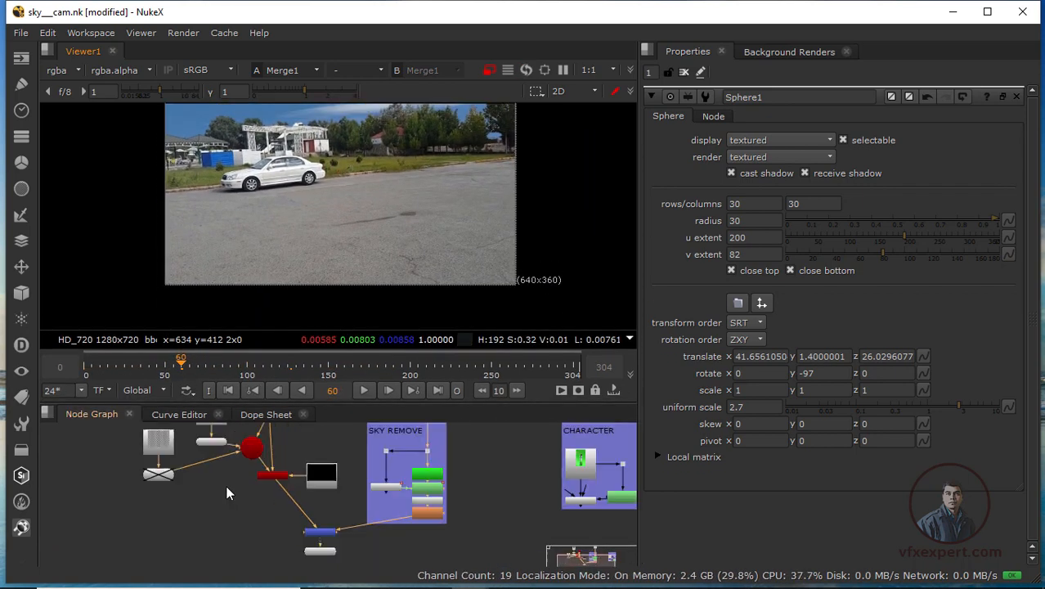
middle_click_drag(228, 458, 284, 520)
scroll(279, 501, "up", 3)
scroll(285, 516, "up", 2)
scroll(245, 516, "up", 2)
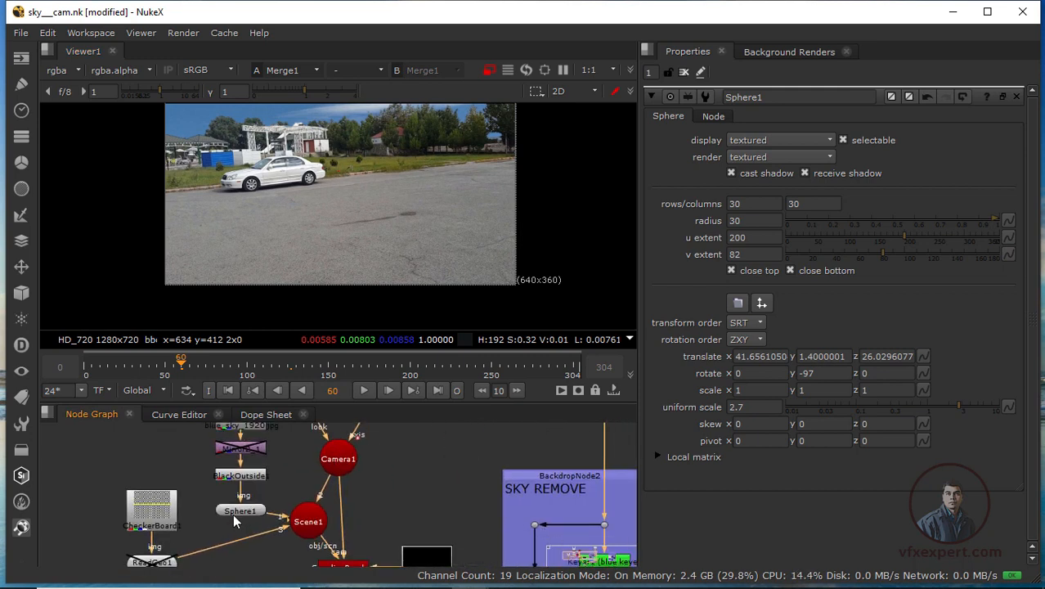
left_click(237, 514)
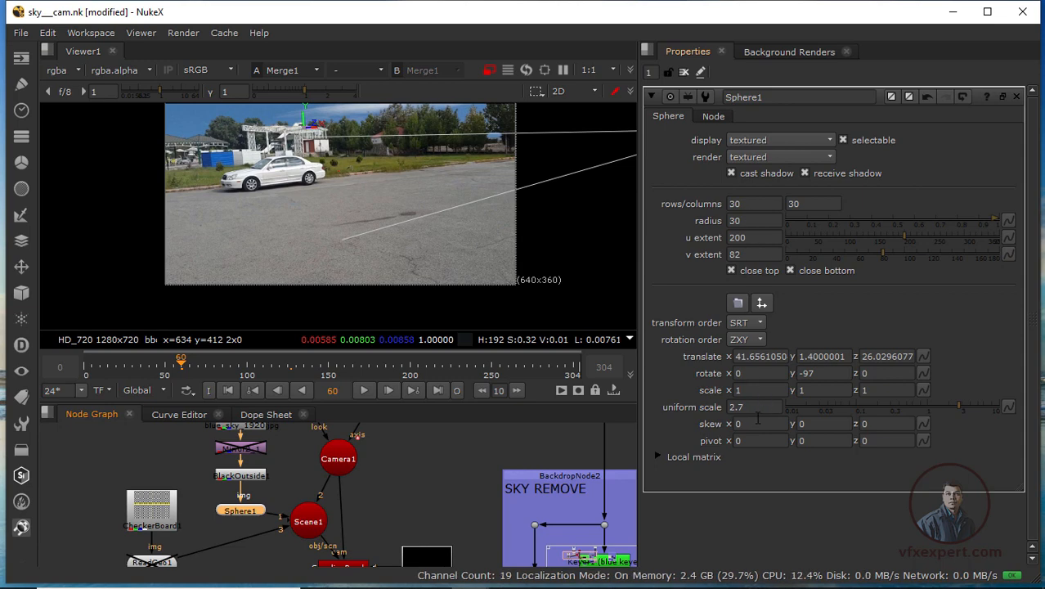
Scrub to frame 193 to check how the sky follows the shot with the sphere selected
scroll(389, 208, "up", 1)
scroll(389, 208, "down", 3)
middle_click_drag(374, 252, 384, 306)
scroll(376, 210, "up", 3)
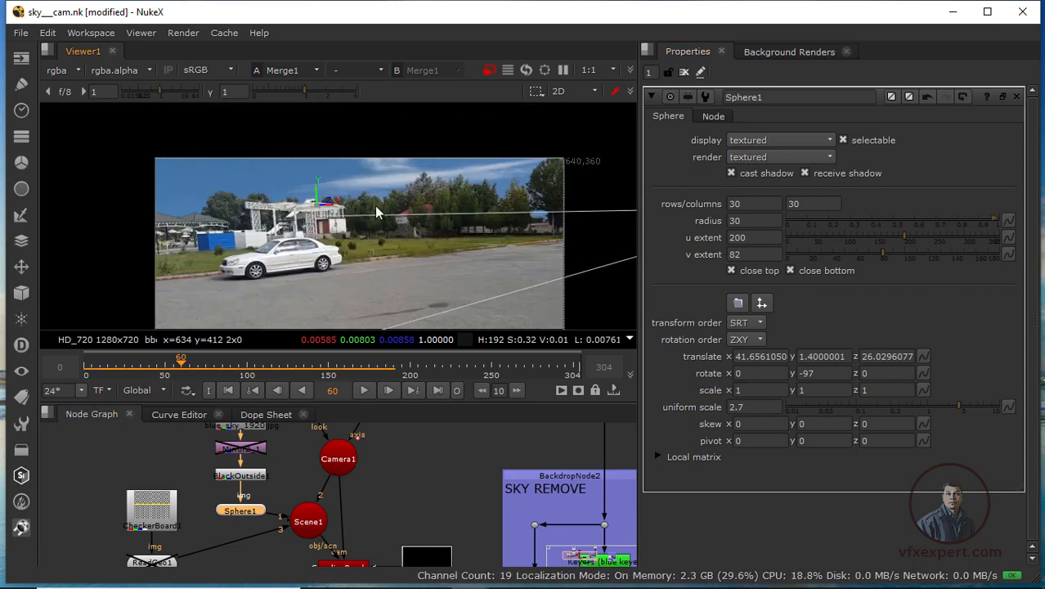
left_click_drag(236, 370, 398, 372)
scroll(361, 240, "down", 2)
scroll(360, 242, "up", 1)
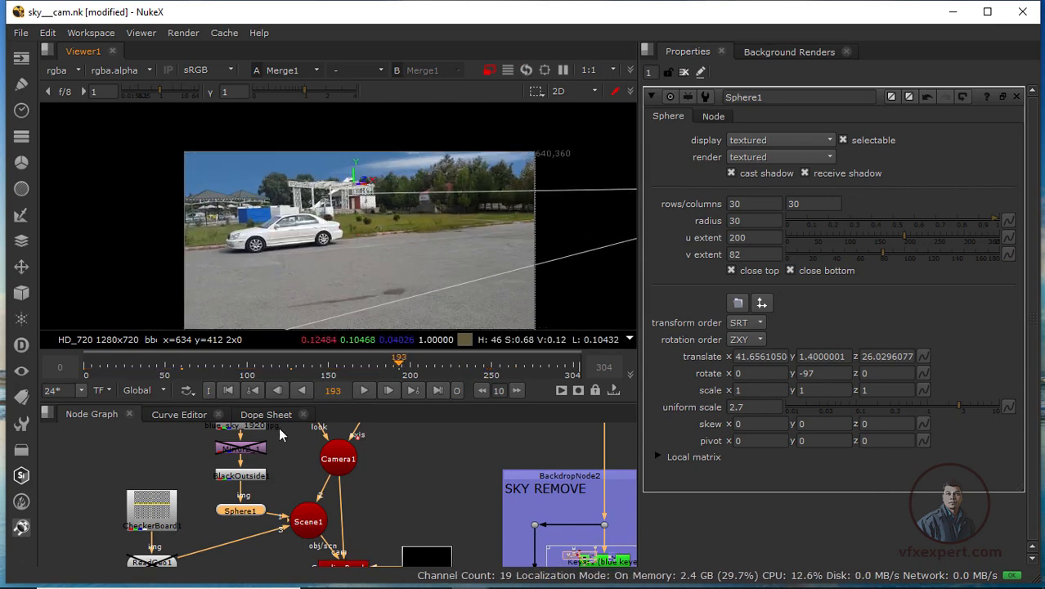
Enlarge the node graph area and frame the whole node tree
middle_click_drag(304, 485, 319, 489)
scroll(398, 240, "up", 2)
scroll(253, 491, "down", 2)
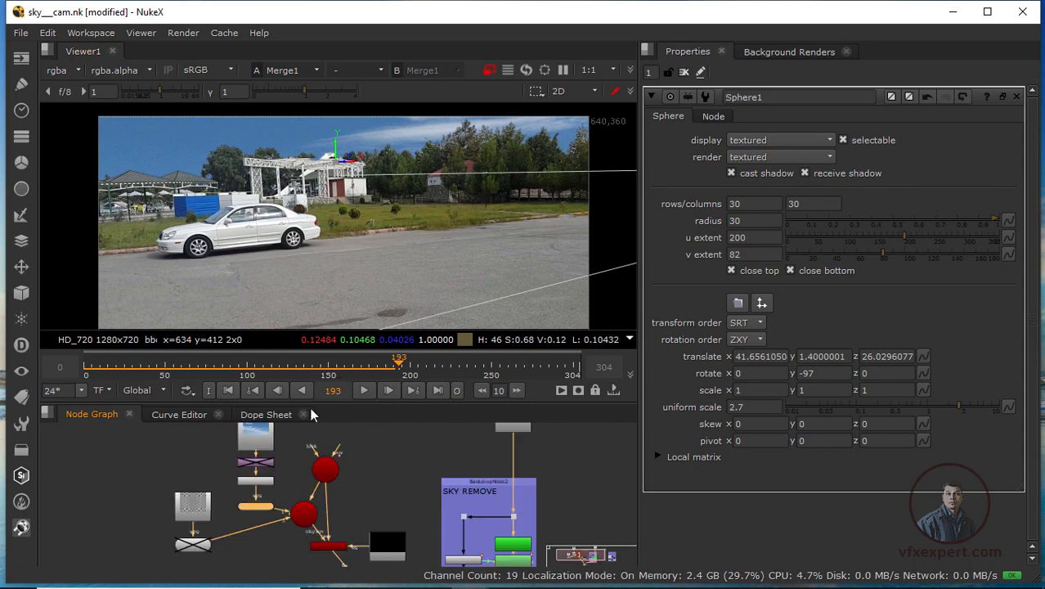
left_click_drag(343, 409, 344, 370)
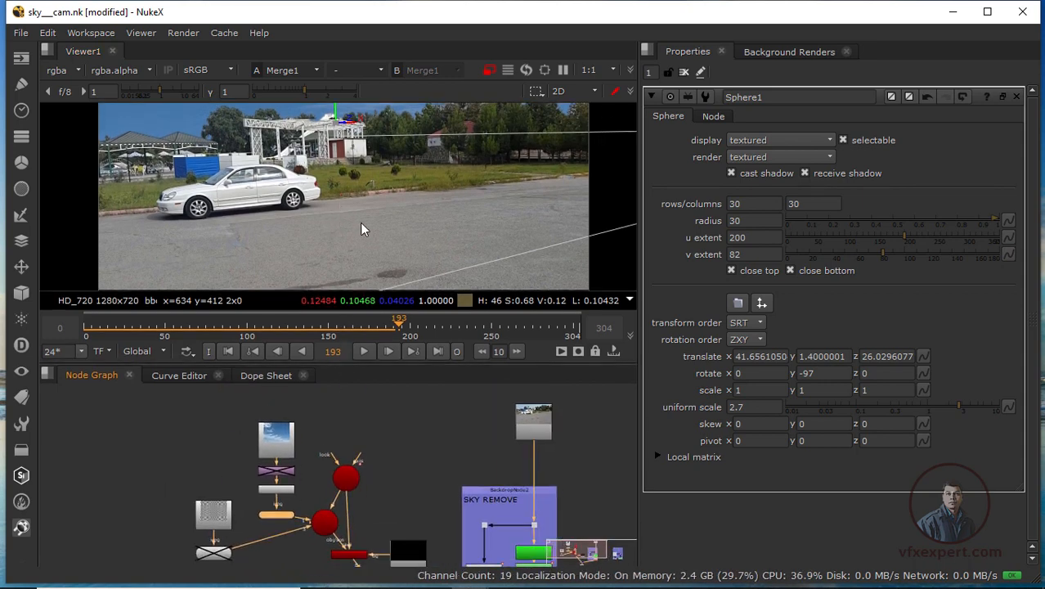
scroll(365, 196, "down", 1)
scroll(364, 190, "down", 1)
scroll(377, 434, "down", 3)
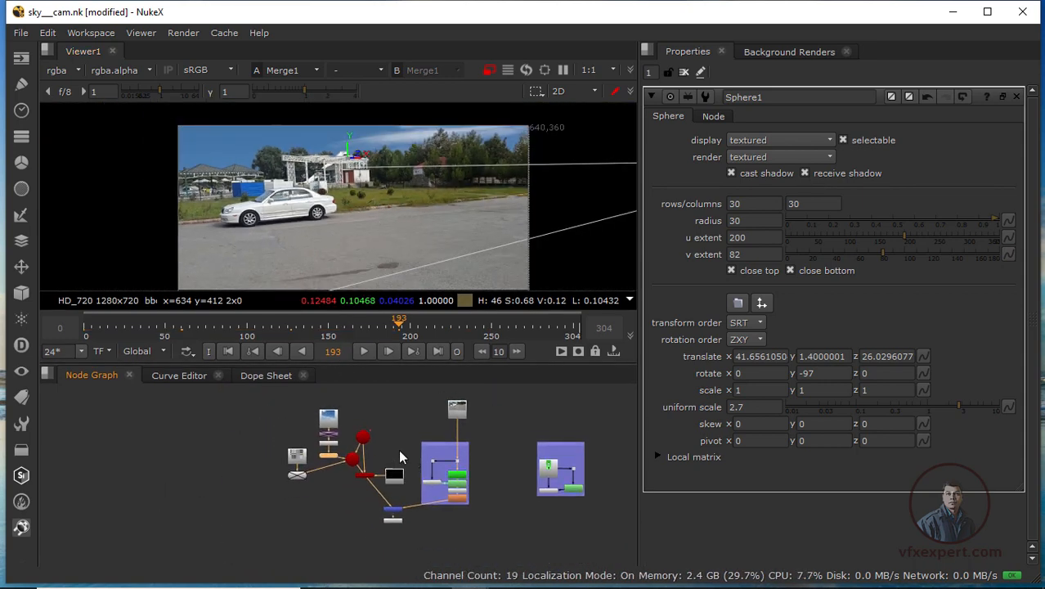
Move the CHARACTER backdrop with its nodes to the left of the CheckerBoard1 and ReadGeo1 nodes
scroll(435, 460, "up", 5)
middle_click_drag(519, 468, 355, 450)
scroll(385, 447, "down", 2)
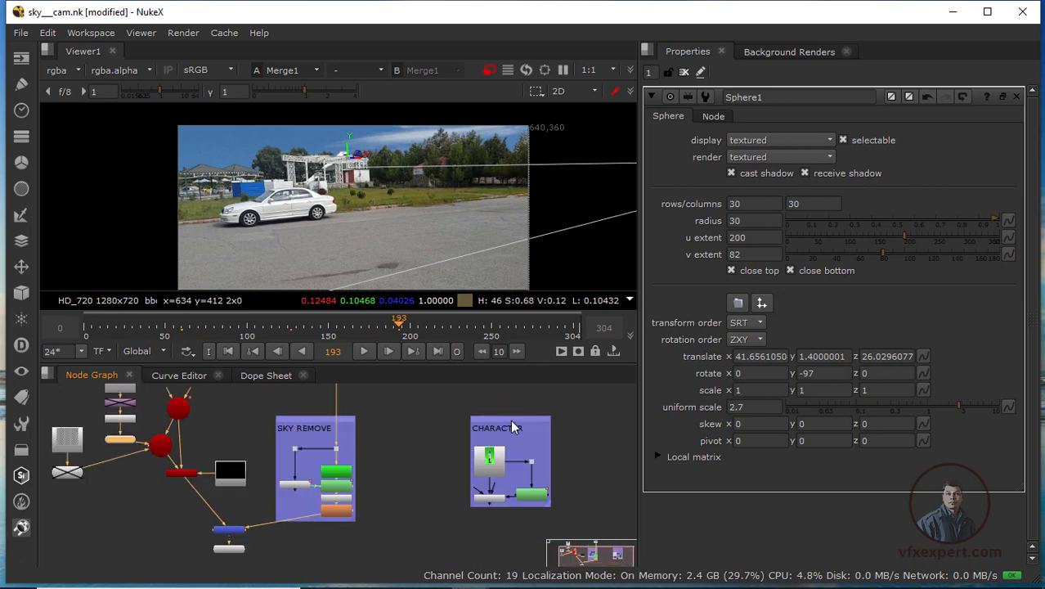
left_click_drag(499, 438, 100, 500)
middle_click_drag(167, 502, 413, 508)
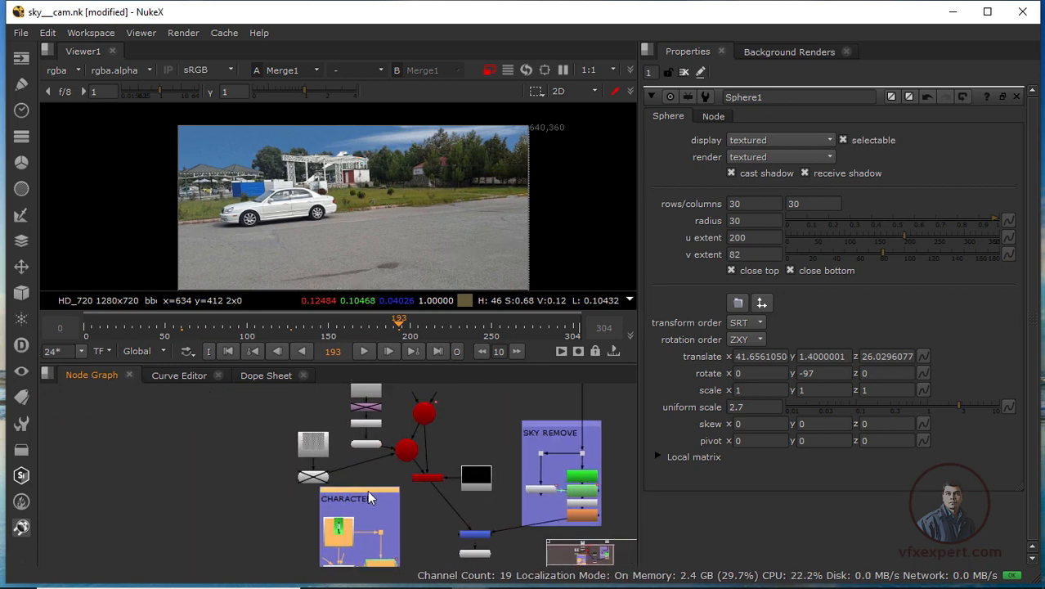
left_click_drag(369, 498, 236, 427)
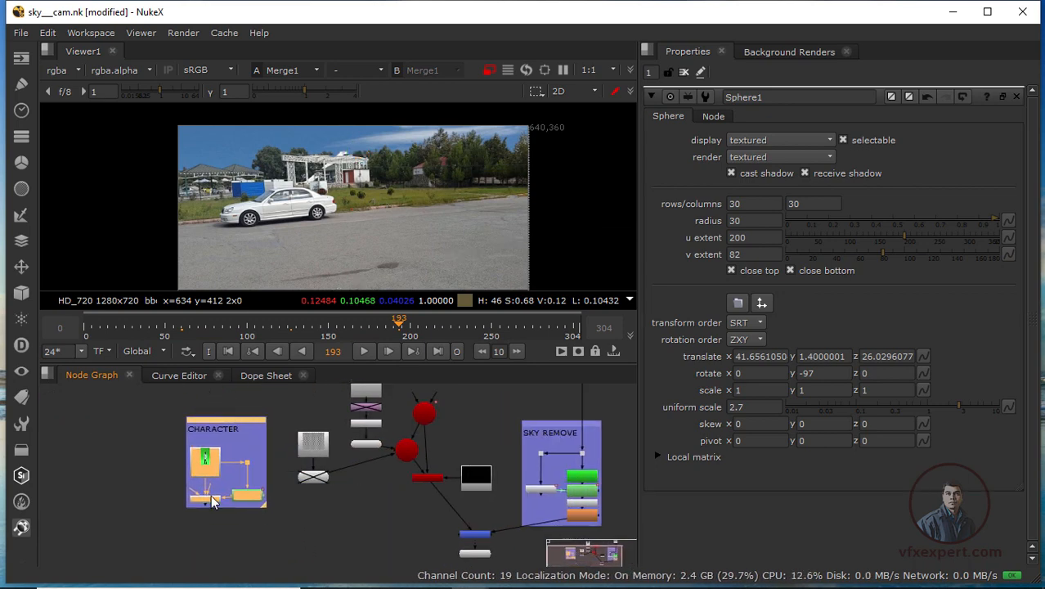
Show the Keylight1 output in the viewer to check the keyed character
scroll(211, 500, "up", 3)
key("1")
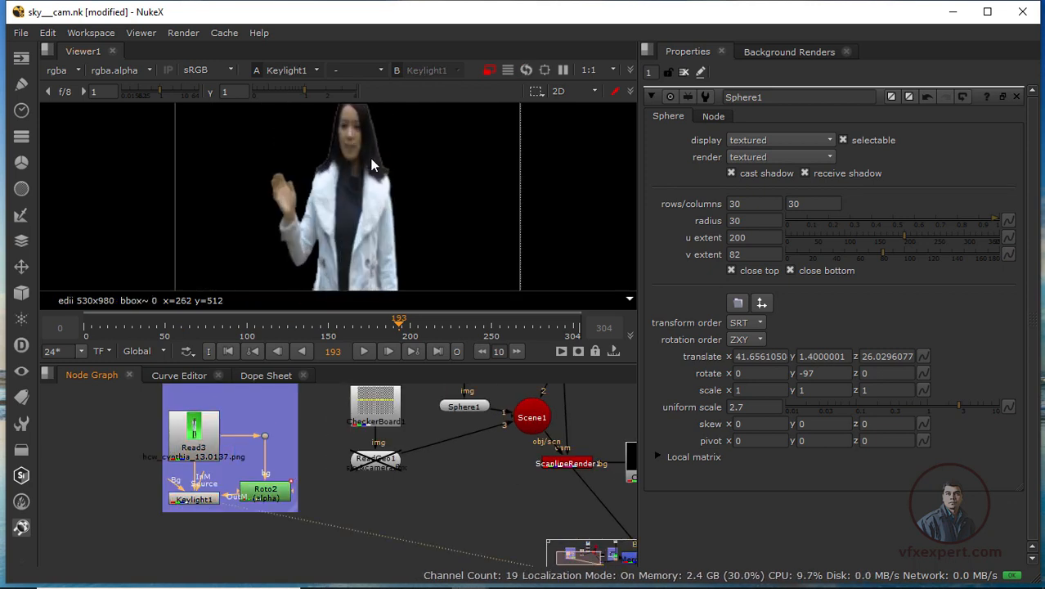
scroll(381, 196, "down", 2)
scroll(379, 217, "down", 2)
middle_click_drag(444, 494, 323, 475)
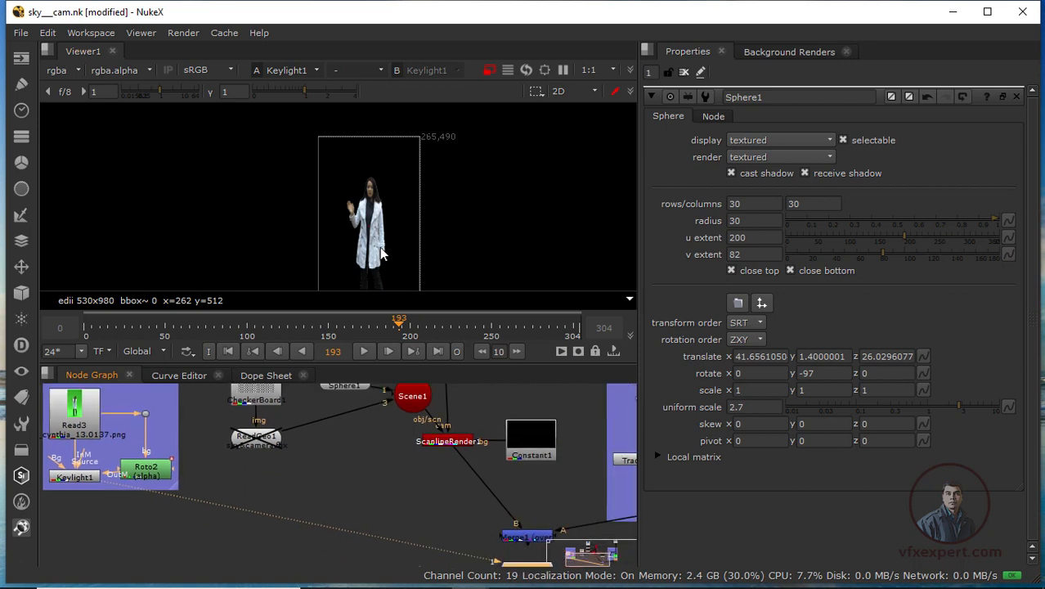
Show the Merge1 composite in the viewer again and frame the entire image
middle_click_drag(477, 470, 415, 479)
left_click(464, 546)
key("1")
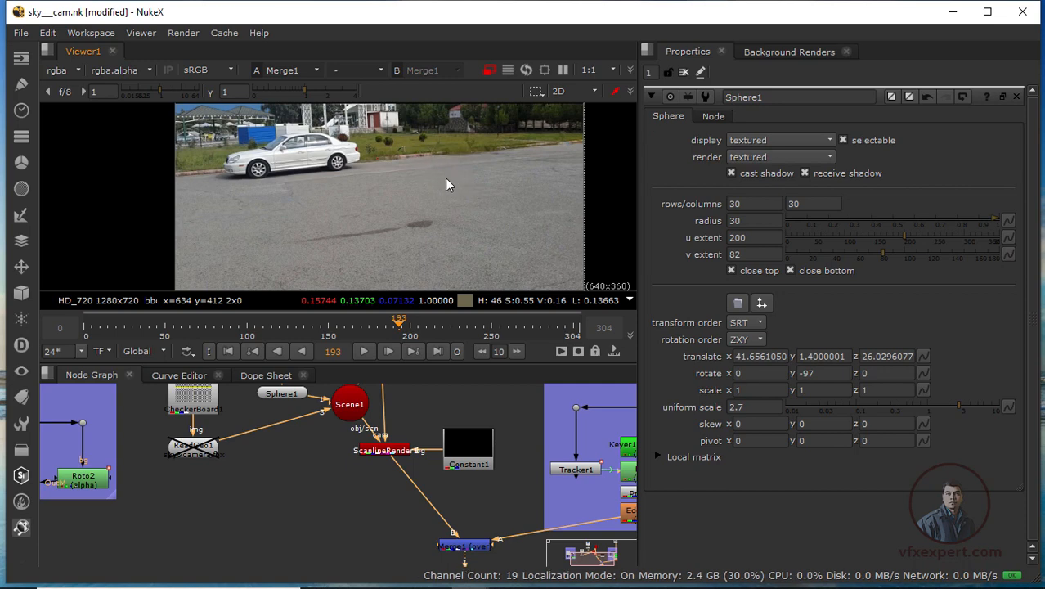
scroll(394, 245, "down", 2)
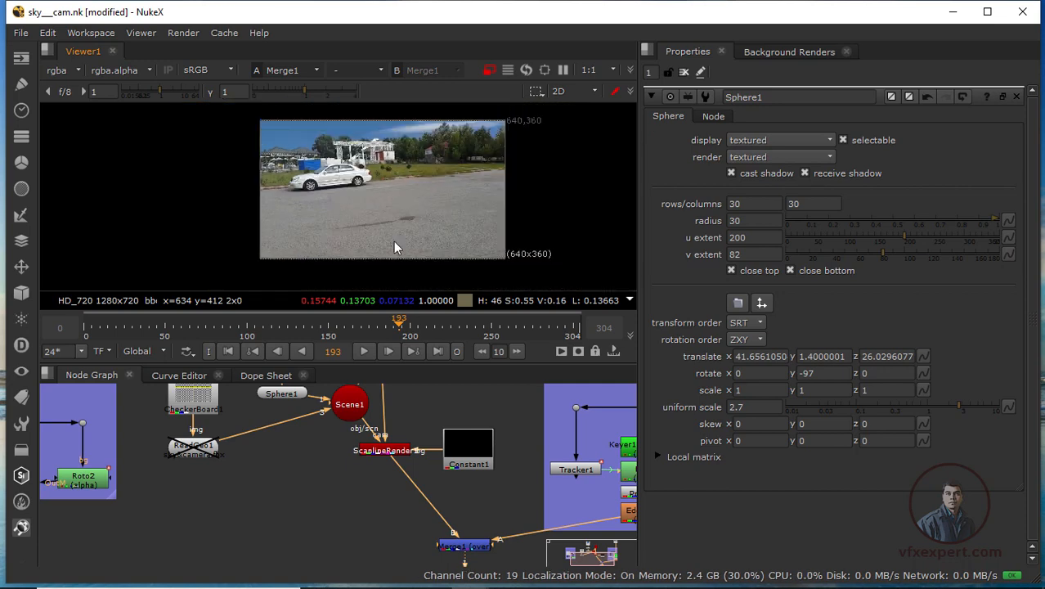
Enlarge the node graph area further and shift the CHARACTER backdrop slightly upward beside CheckerBoard1
left_click_drag(454, 364, 455, 327)
scroll(434, 413, "down", 3)
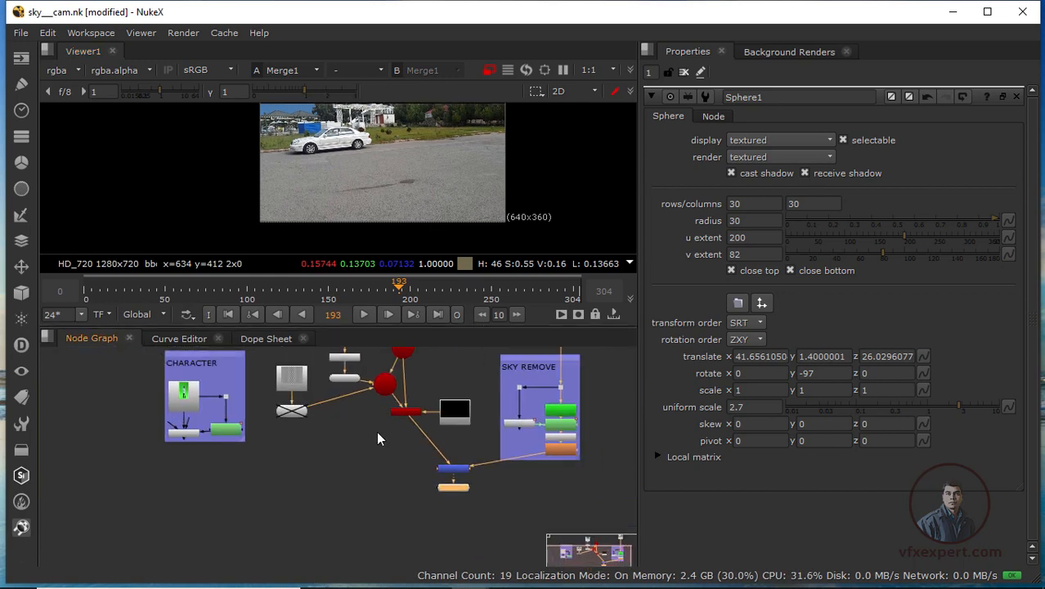
middle_click_drag(378, 435, 429, 489)
scroll(409, 399, "up", 2)
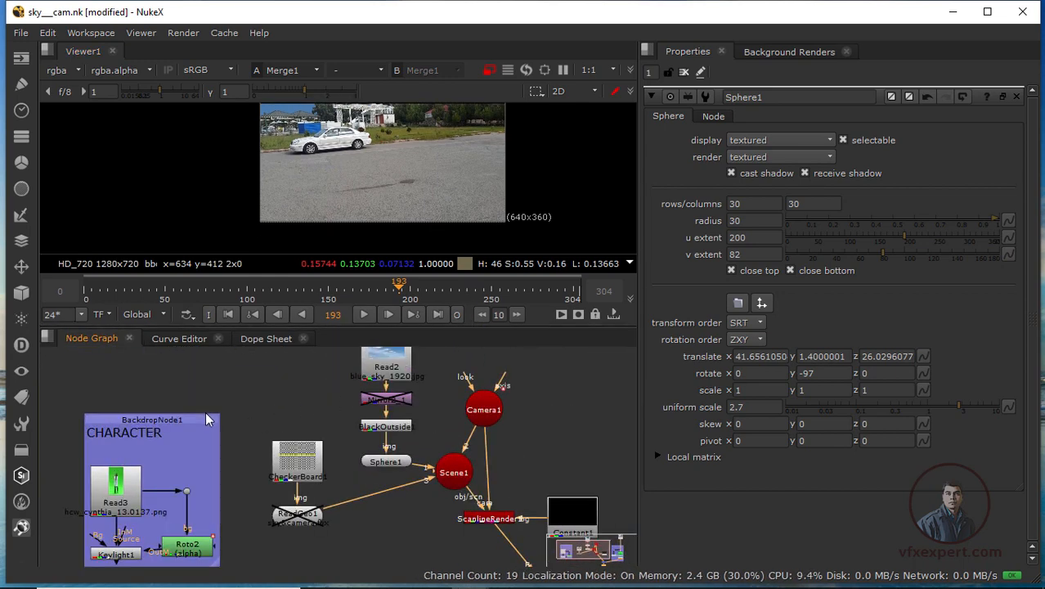
left_click_drag(206, 418, 218, 384)
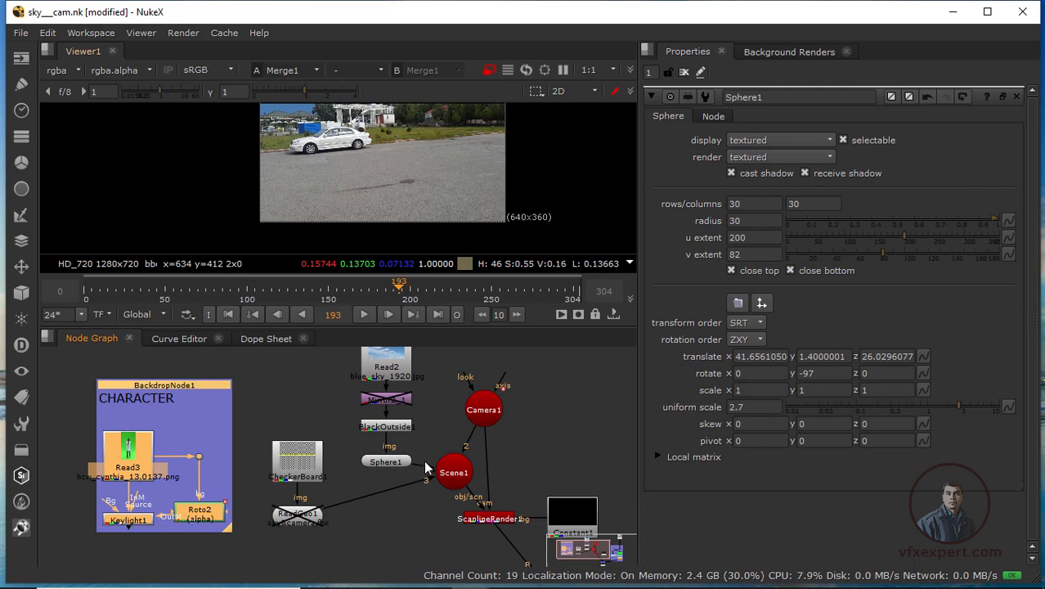
Show the ScanlineRender1 sky render in the viewer and check it at frame 116
middle_click_drag(487, 525, 451, 508)
scroll(451, 509, "up", 1)
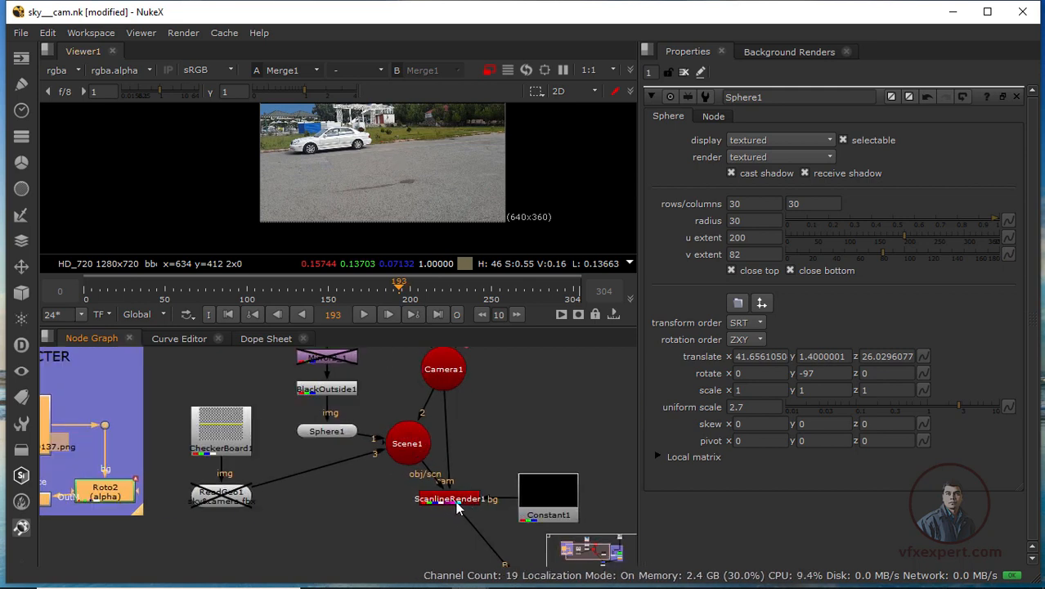
left_click(456, 504)
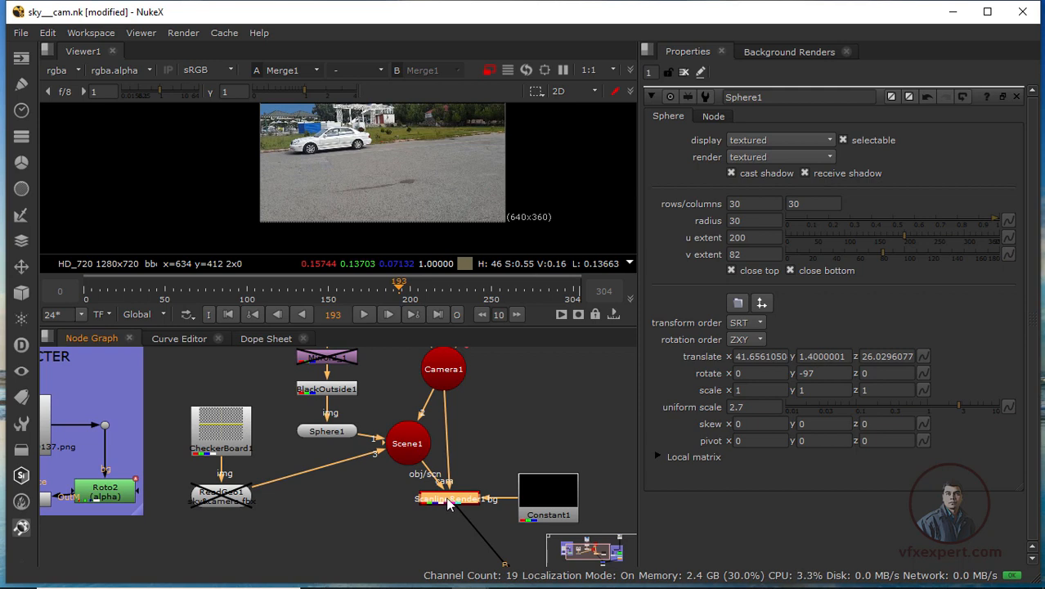
key("1")
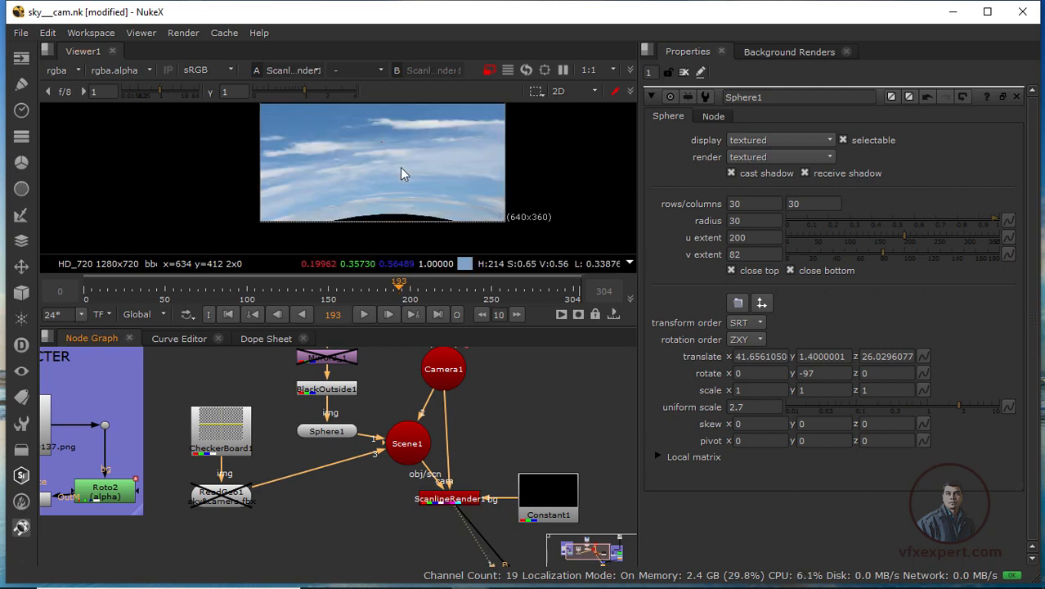
left_click(273, 294)
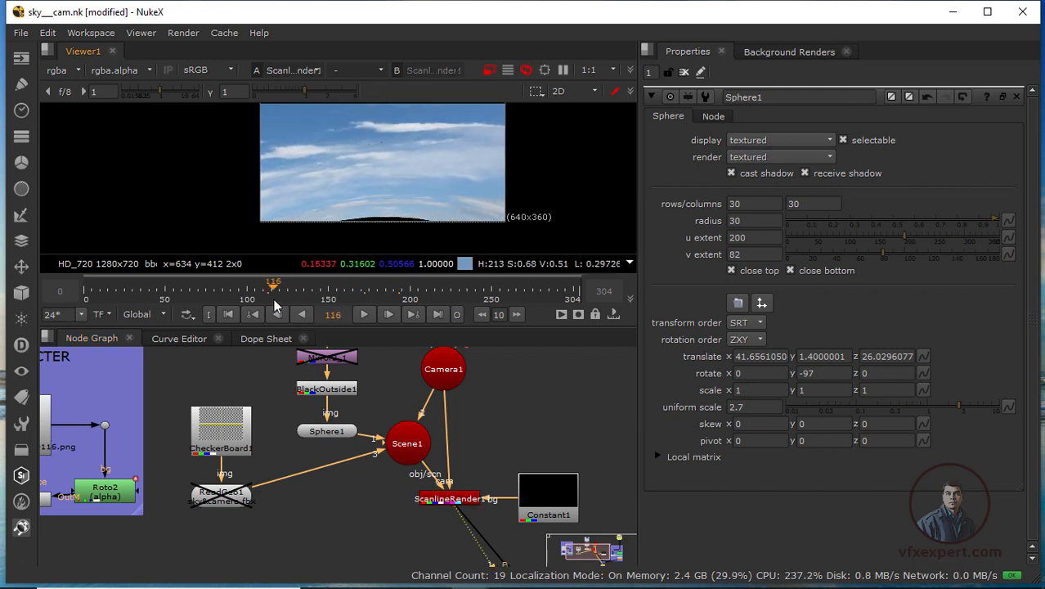
middle_click_drag(191, 419, 416, 414)
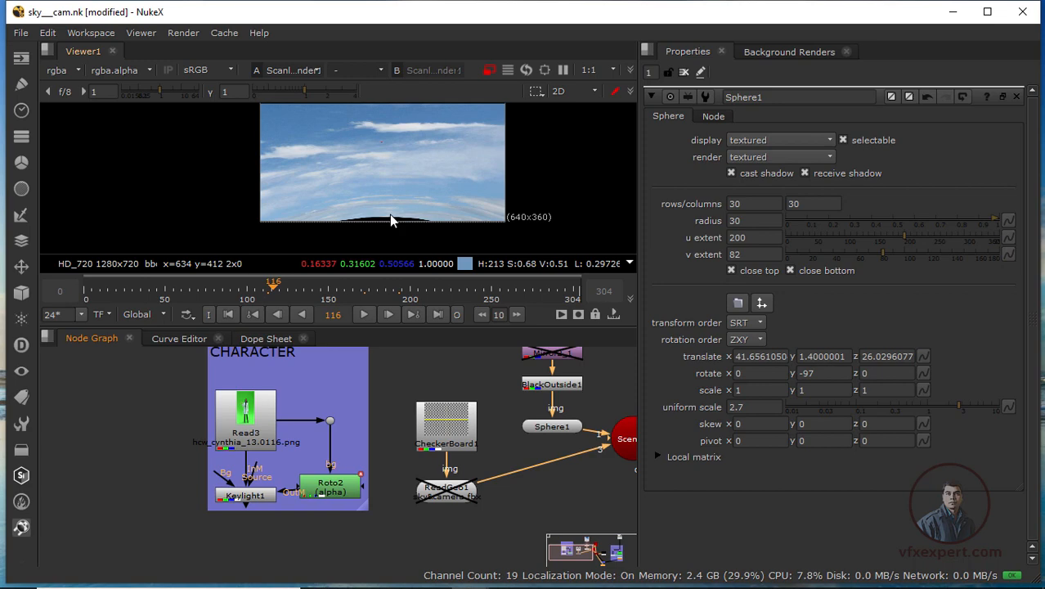
scroll(353, 452, "down", 2)
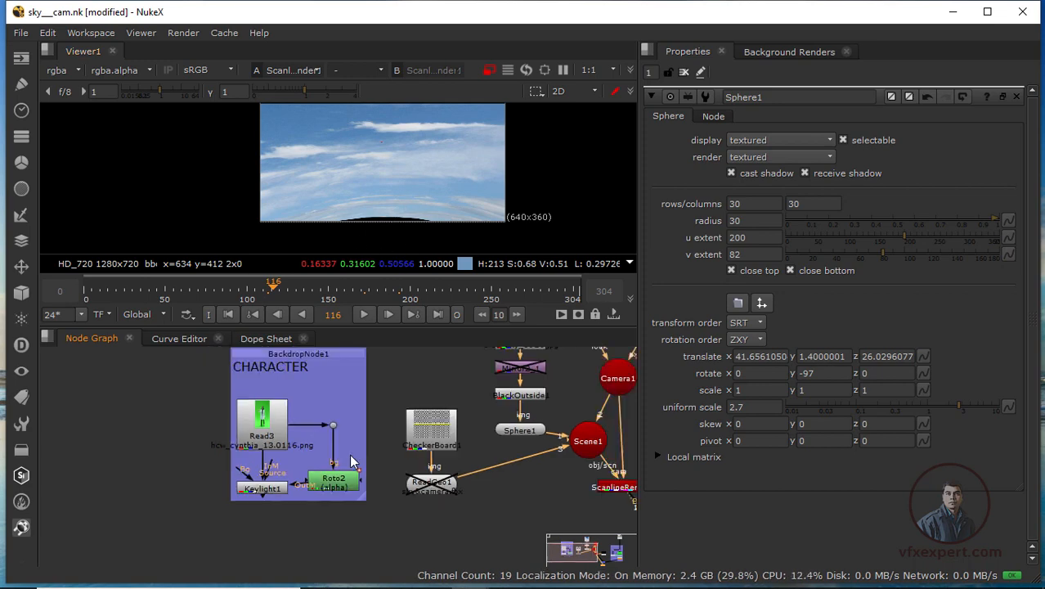
middle_click_drag(405, 462, 382, 520)
scroll(429, 514, "up", 2)
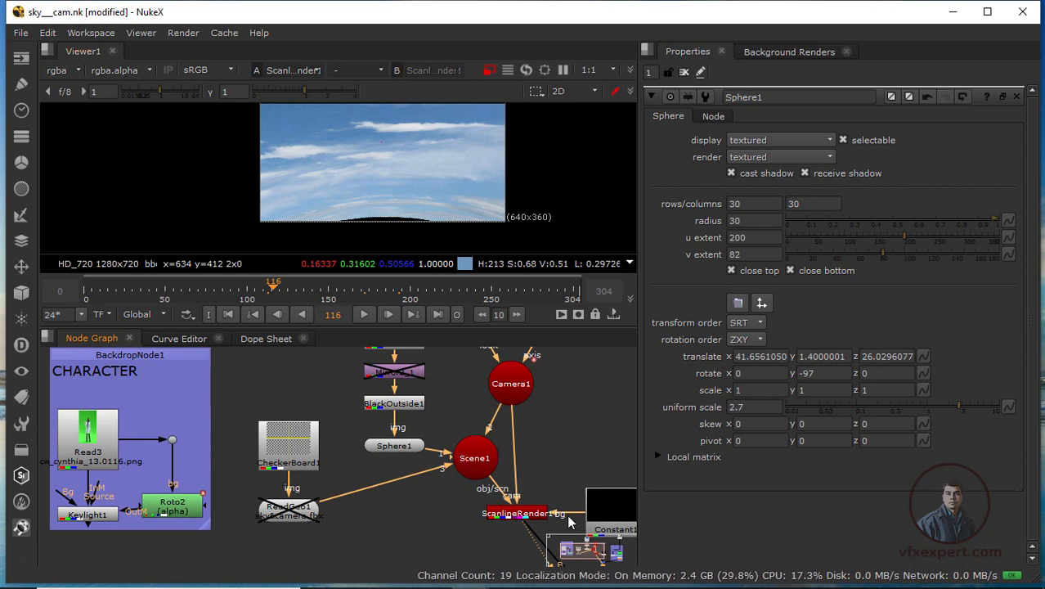
scroll(487, 458, "down", 4)
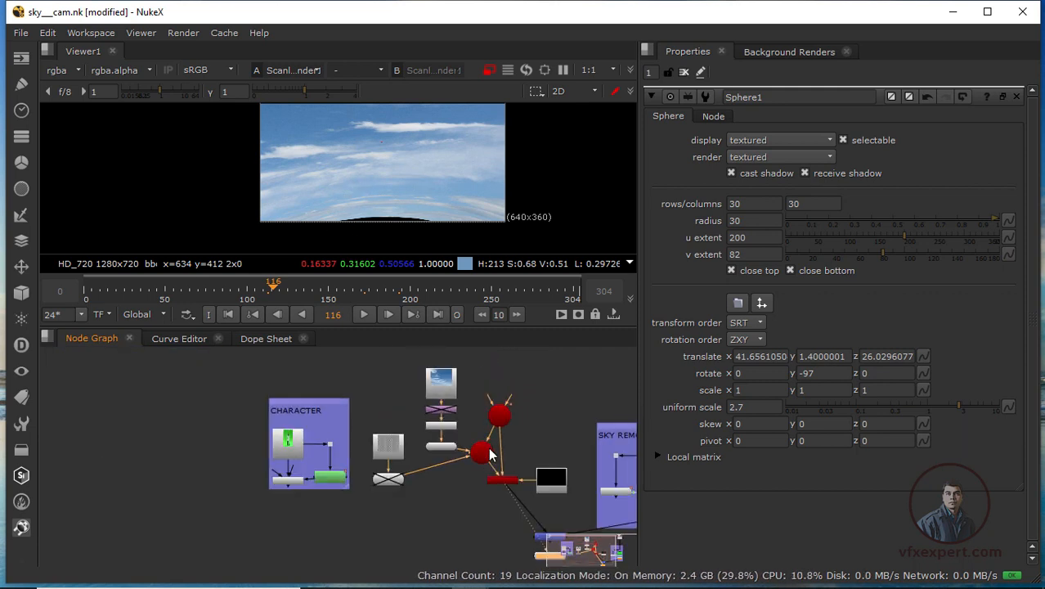
Move the CHARACTER backdrop farther away from CheckerBoard1 and nudge Camera1 slightly upward in the node graph
middle_click_drag(470, 431, 513, 443)
left_click_drag(367, 416, 307, 407)
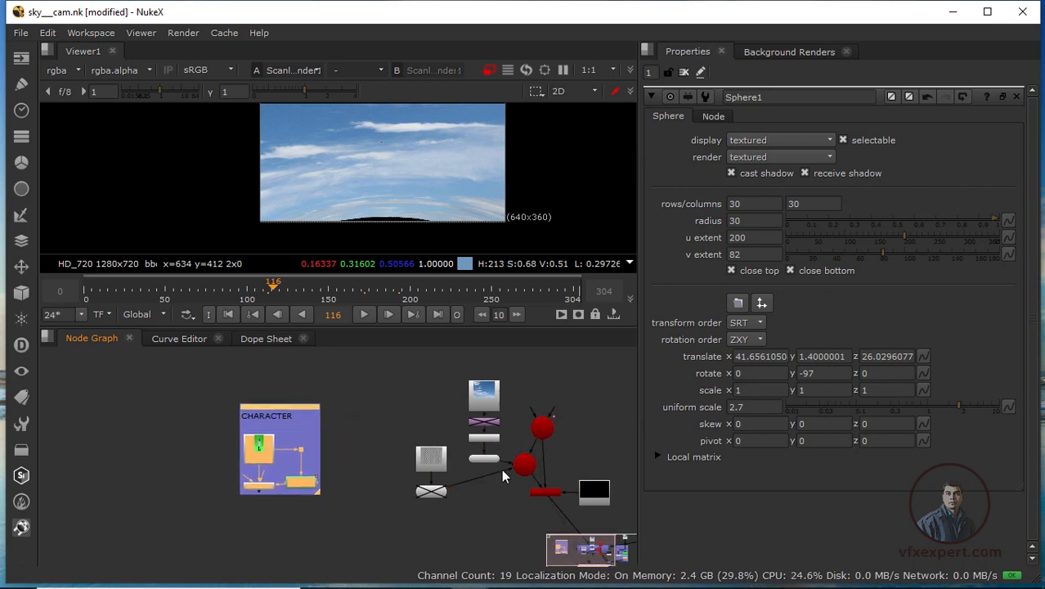
scroll(500, 469, "up", 3)
scroll(540, 425, "down", 4)
scroll(490, 425, "up", 3)
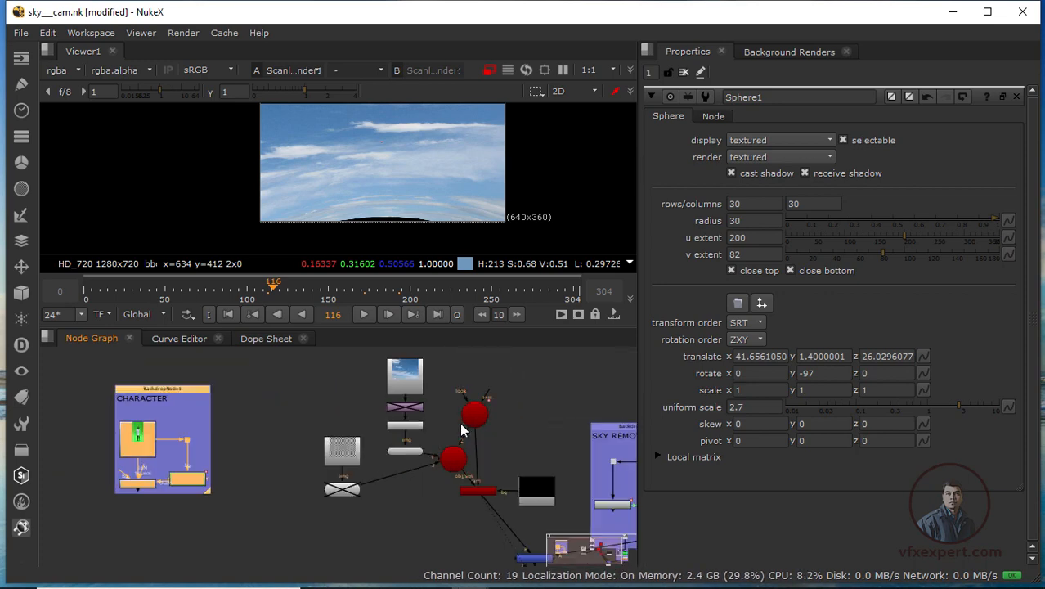
left_click_drag(478, 426, 467, 417)
scroll(342, 438, "down", 2)
middle_click_drag(337, 435, 406, 441)
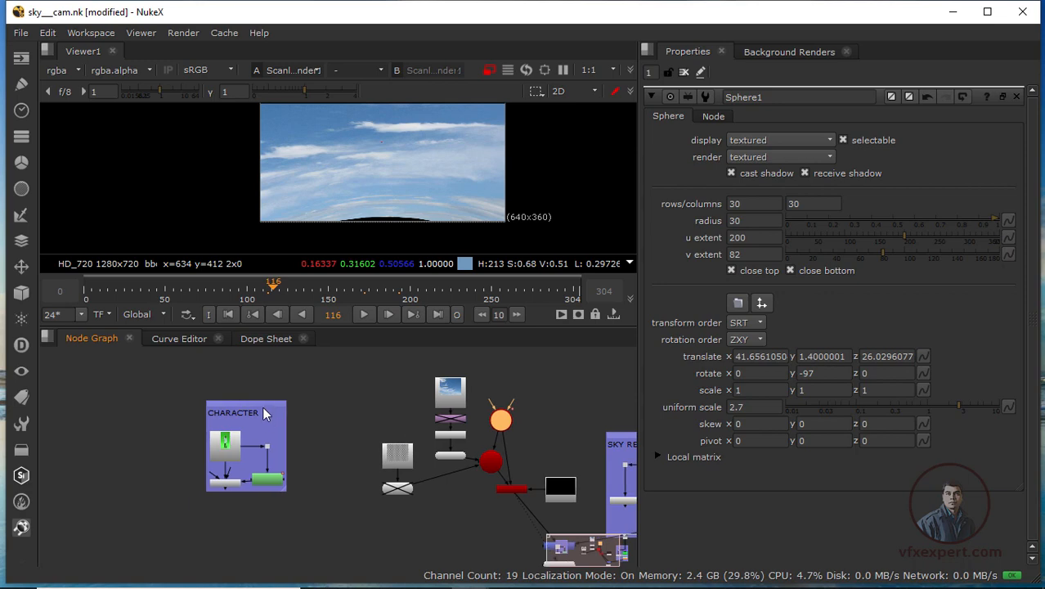
Shift the CHARACTER backdrop a little farther out to leave free space for new nodes before CheckerBoard1
left_click_drag(261, 407, 233, 401)
left_click(334, 405)
scroll(334, 412, "up", 2)
middle_click_drag(322, 421, 360, 418)
left_click_drag(244, 392, 228, 390)
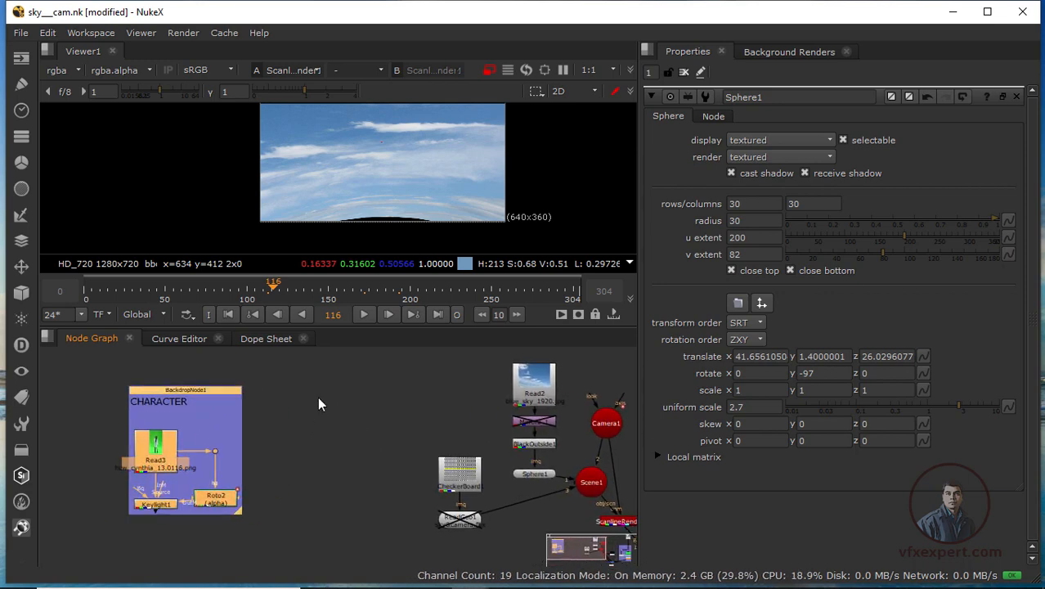
Add a Scene node in the empty space between the CHARACTER backdrop and CheckerBoard1
left_click(317, 401)
left_click(22, 295)
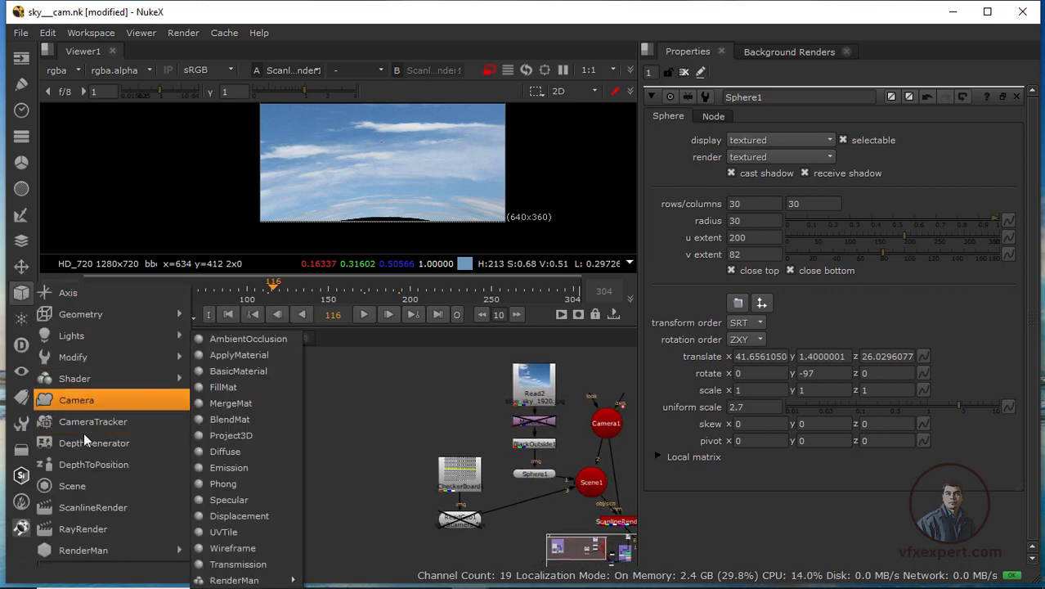
left_click(73, 487)
left_click_drag(314, 402, 327, 442)
left_click(410, 415)
scroll(466, 416, "up", 2)
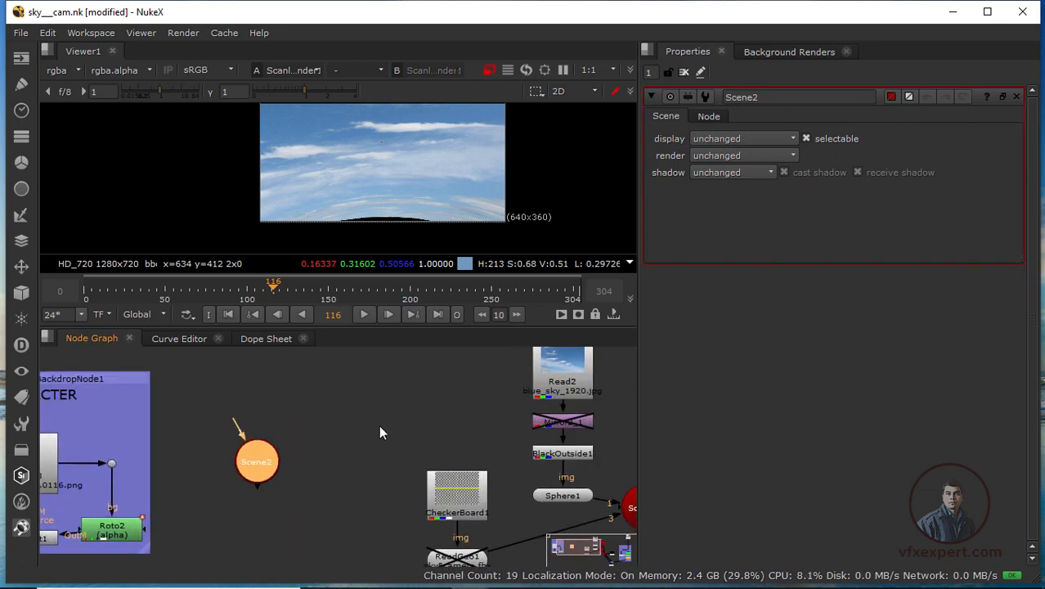
Connect Scene2's input to Camera1, placing Scene2 slightly lower and Camera1 slightly higher in the node graph
scroll(376, 430, "down", 2)
scroll(299, 440, "up", 1)
scroll(315, 441, "down", 2)
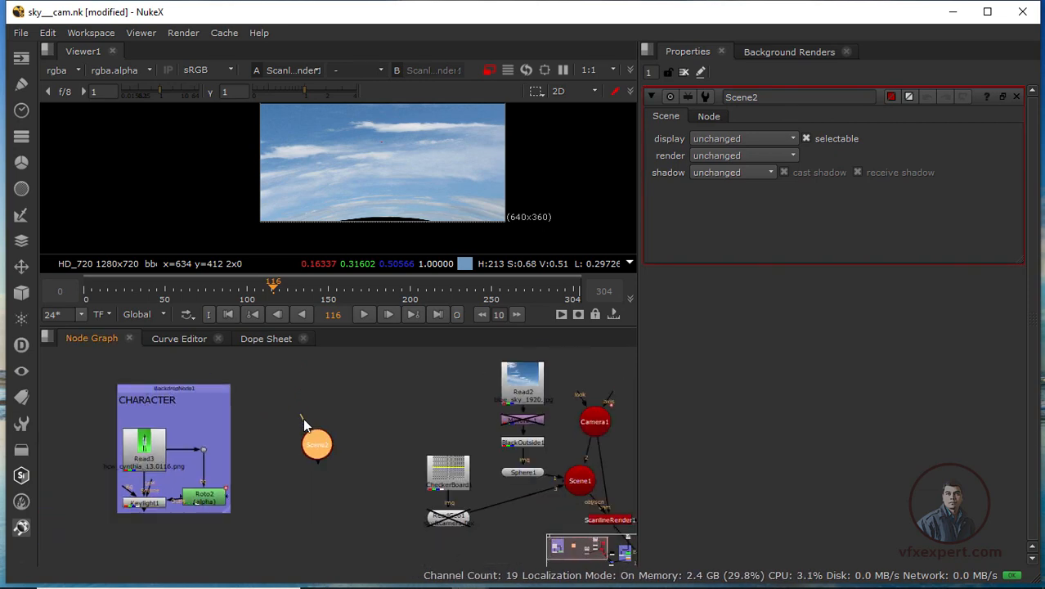
left_click_drag(302, 423, 594, 421)
left_click_drag(324, 449, 316, 472)
left_click_drag(593, 429, 593, 403)
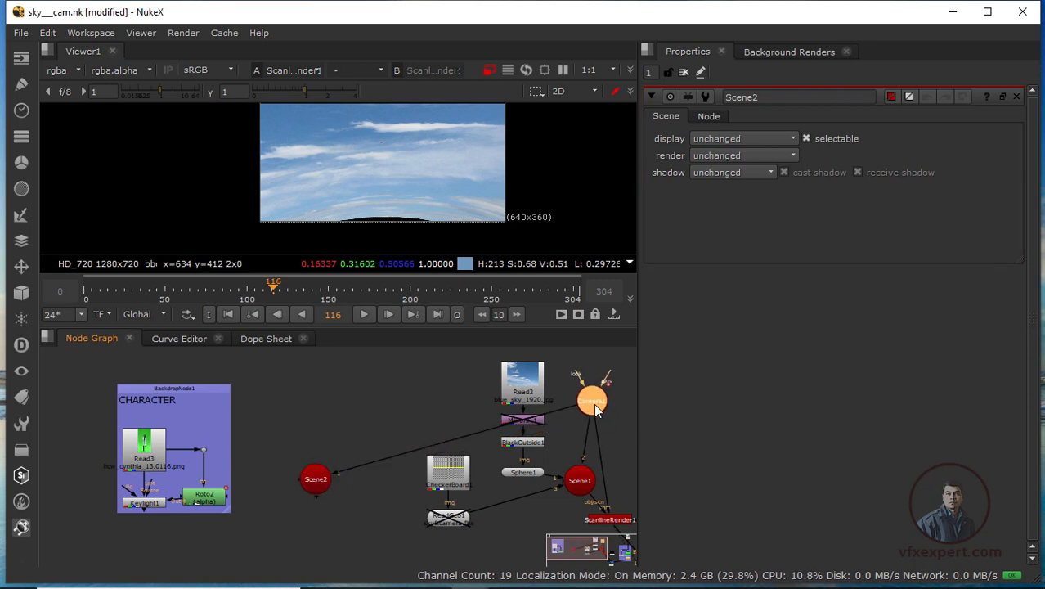
scroll(340, 482, "up", 1)
middle_click_drag(310, 496, 326, 446)
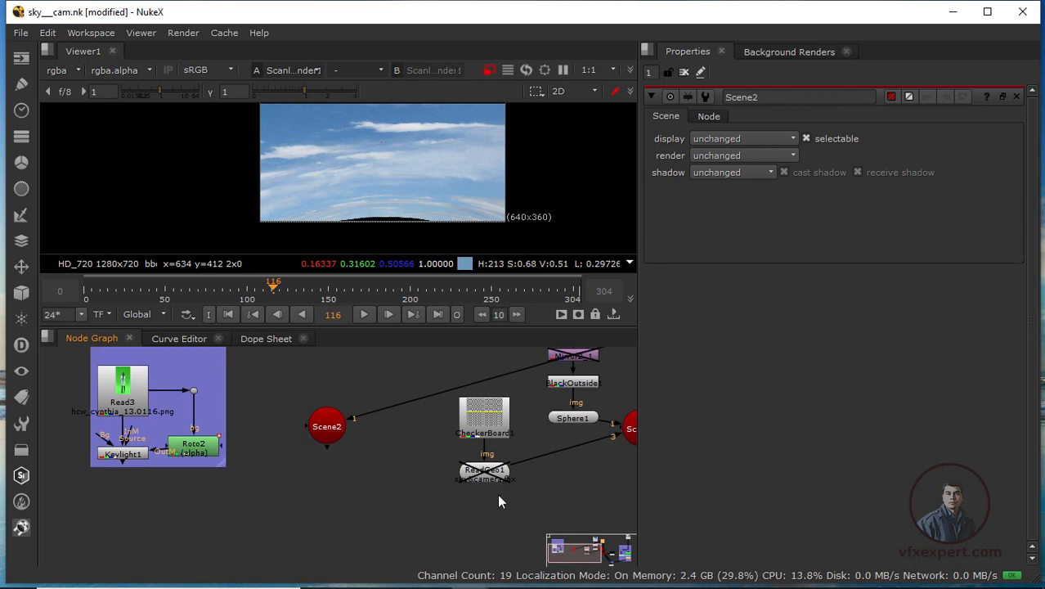
Connect ReadGeo1 to Scene2 as its second input and shift Scene2 slightly away from CheckerBoard1
scroll(483, 482, "down", 3)
scroll(482, 478, "up", 2)
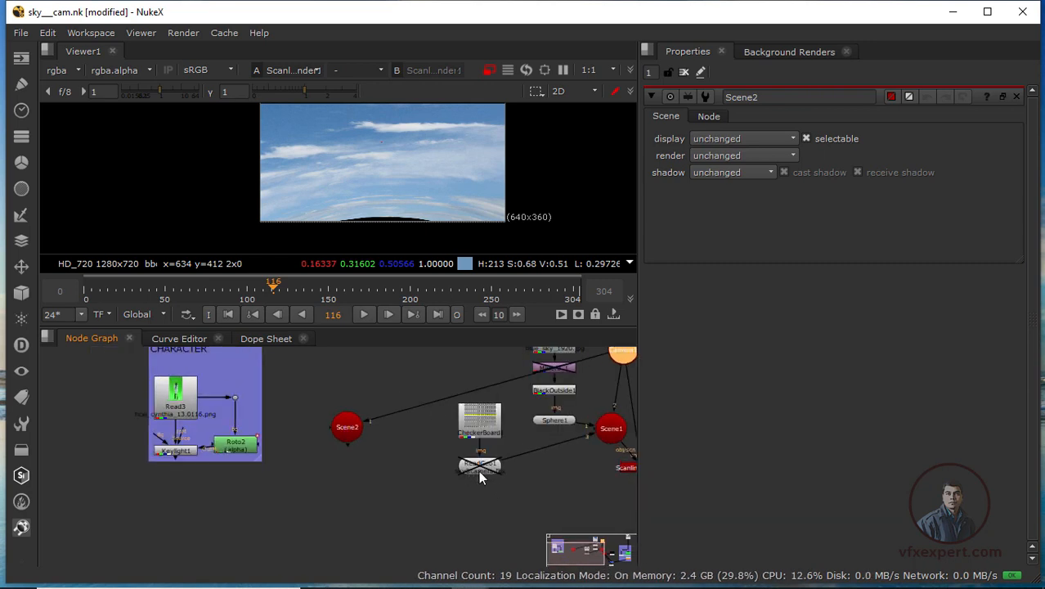
scroll(486, 477, "up", 2)
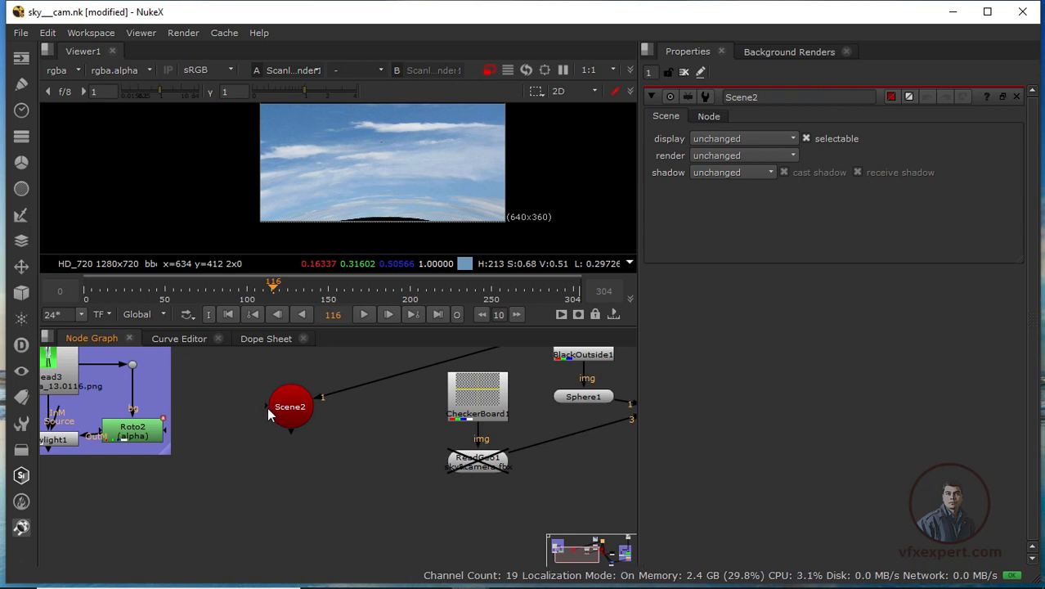
left_click_drag(291, 456, 473, 462)
left_click(292, 409)
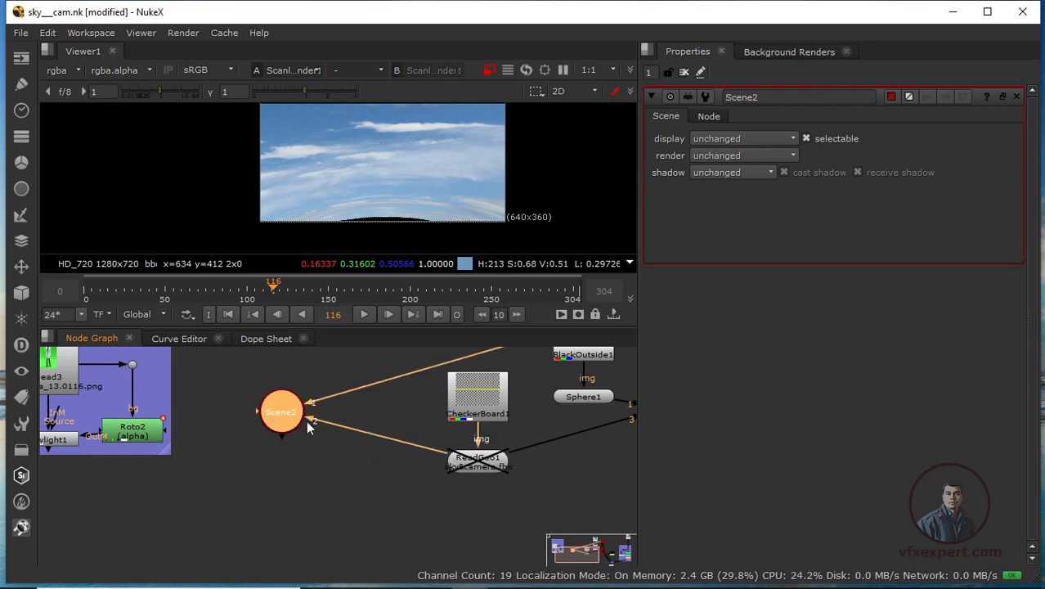
scroll(306, 420, "down", 1)
middle_click_drag(322, 425, 353, 432)
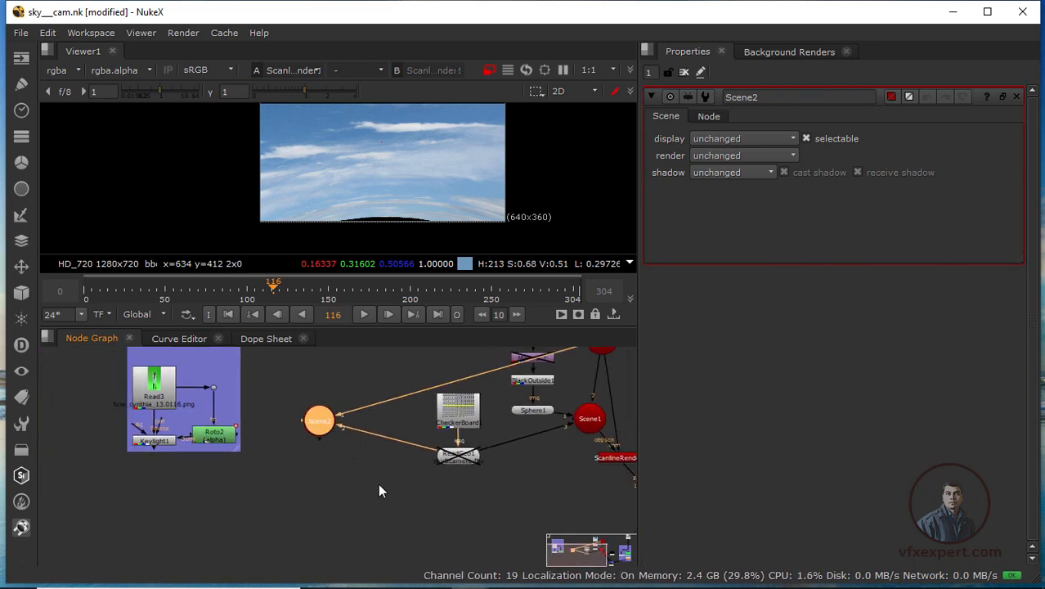
Duplicate ScanlineRender1 and place the unconnected copy below Scene2
scroll(378, 483, "down", 2)
middle_click_drag(399, 456, 366, 445)
scroll(507, 486, "up", 3)
left_click(537, 438)
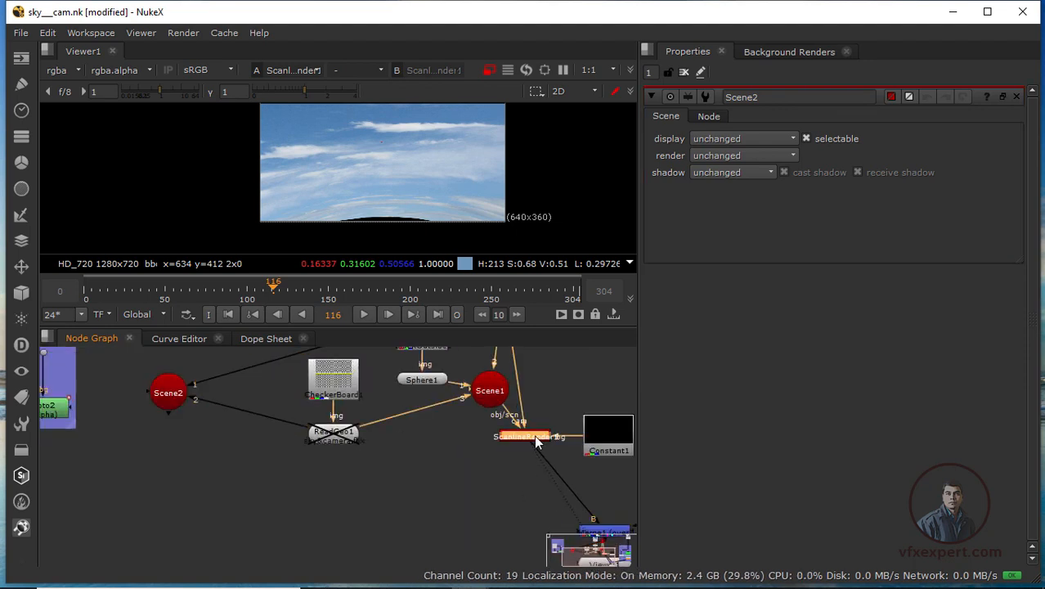
key("ctrl+c")
left_click(170, 468)
key("ctrl+v")
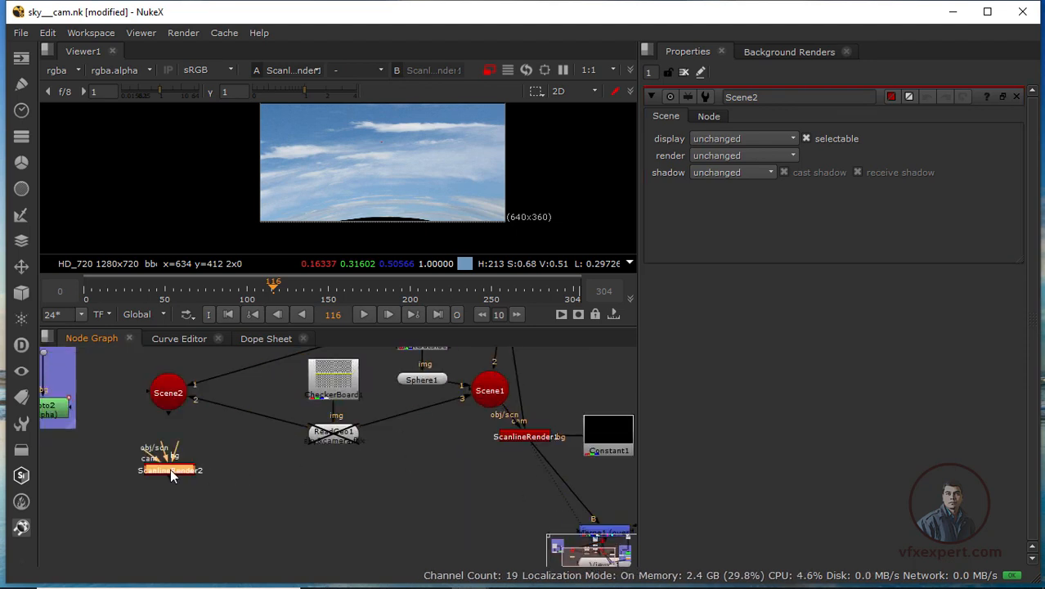
Connect ScanlineRender2's bg input to Constant1, its cam input to Camera1 and its obj/scn input to Scene2
left_click_drag(180, 471, 431, 473)
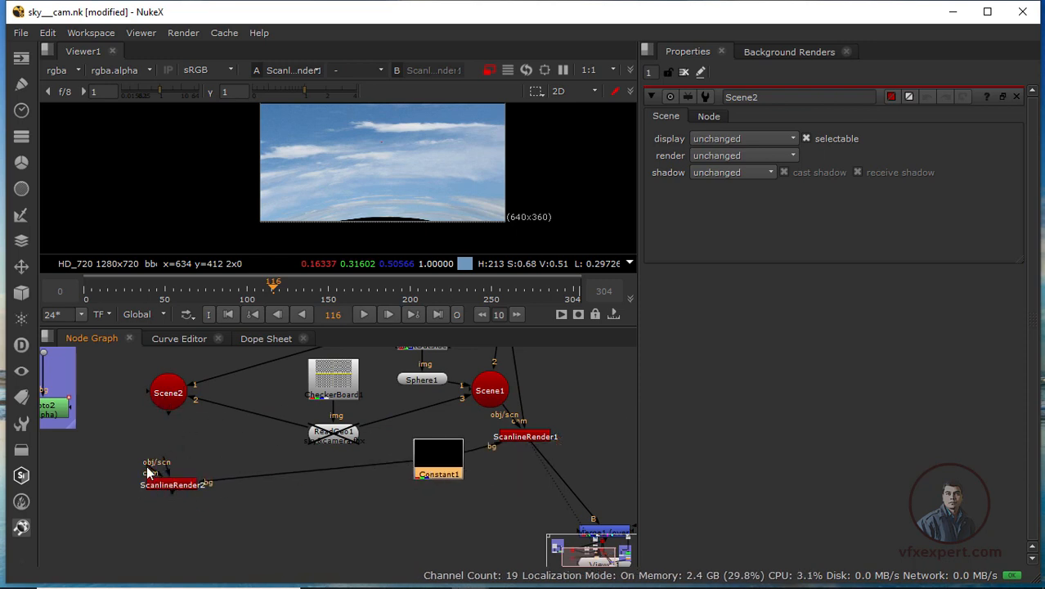
left_click_drag(148, 472, 506, 406)
middle_click_drag(238, 468, 360, 418)
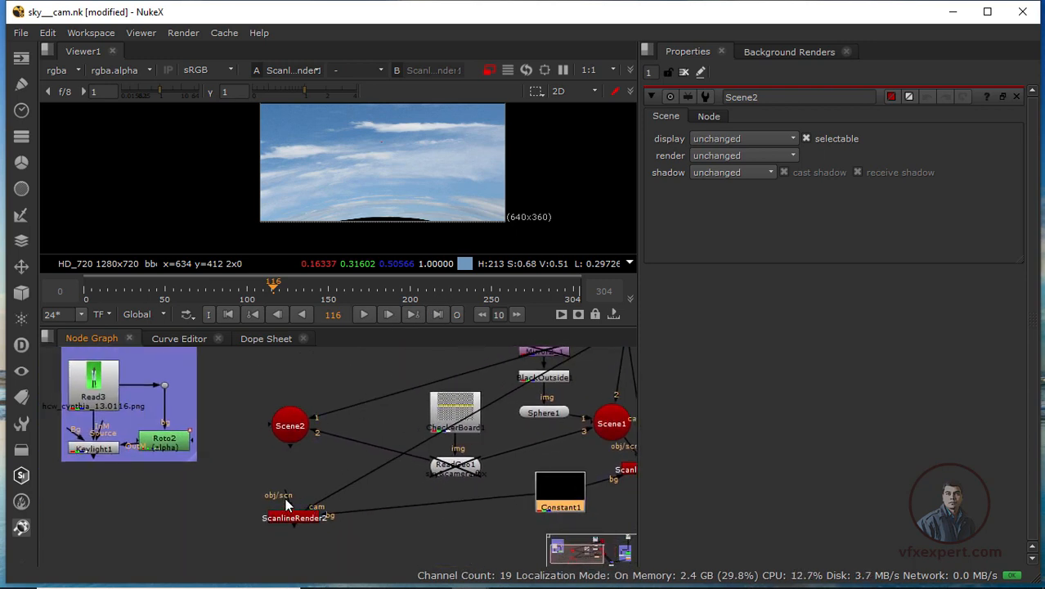
left_click_drag(301, 437, 305, 445)
Show ScanlineRender2 in the viewer and switch to the 3D view to look at the camera and grid
left_click(301, 514)
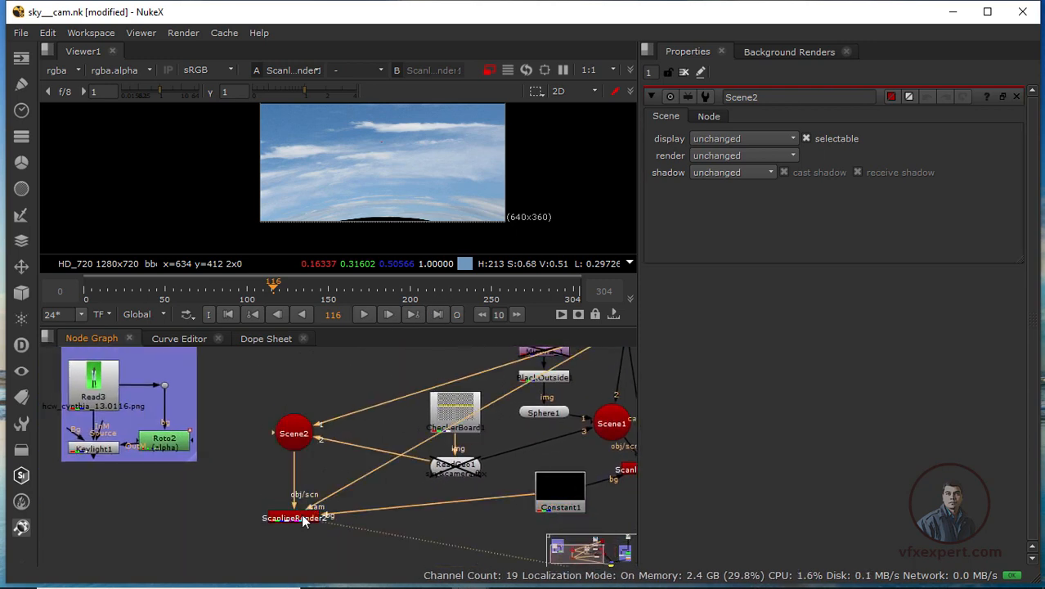
key("1")
key("Tab")
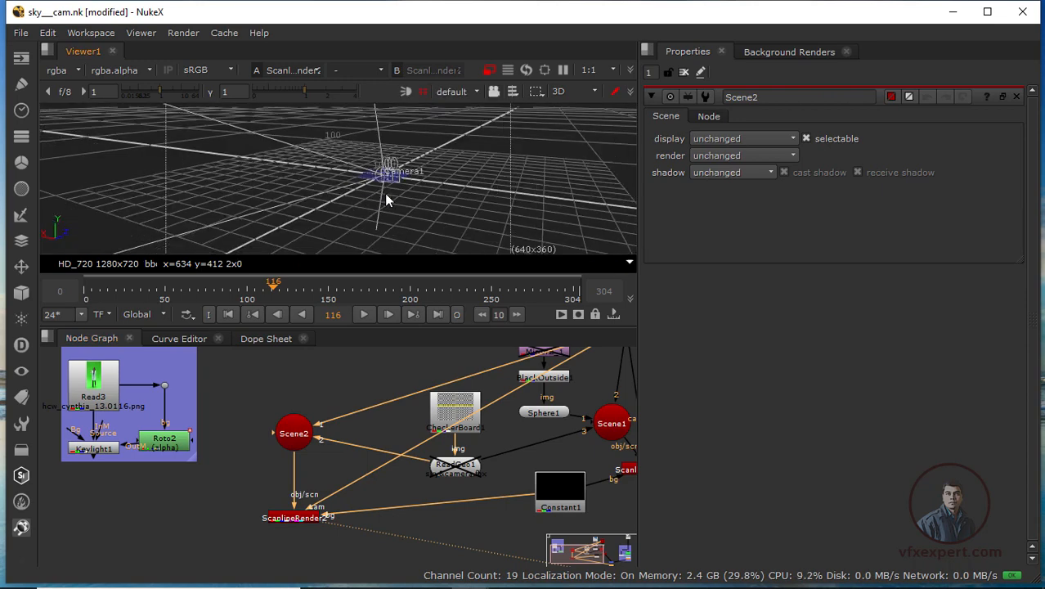
left_click_drag(390, 203, 392, 245, "ctrl")
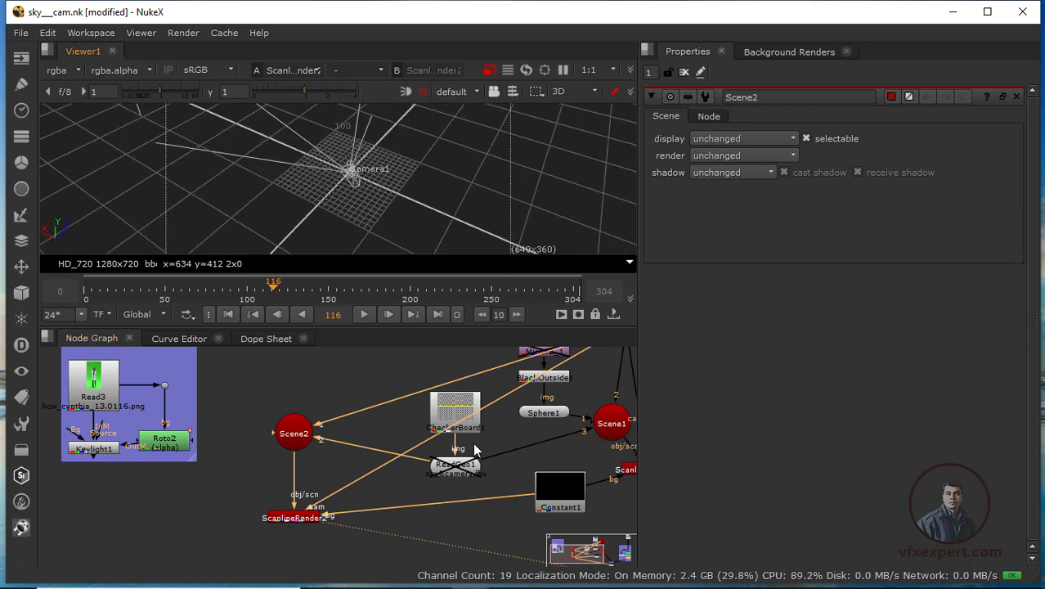
Enable the ReadGeo1 node and inspect its geometry around Camera1 in the 3D view
left_click(463, 468)
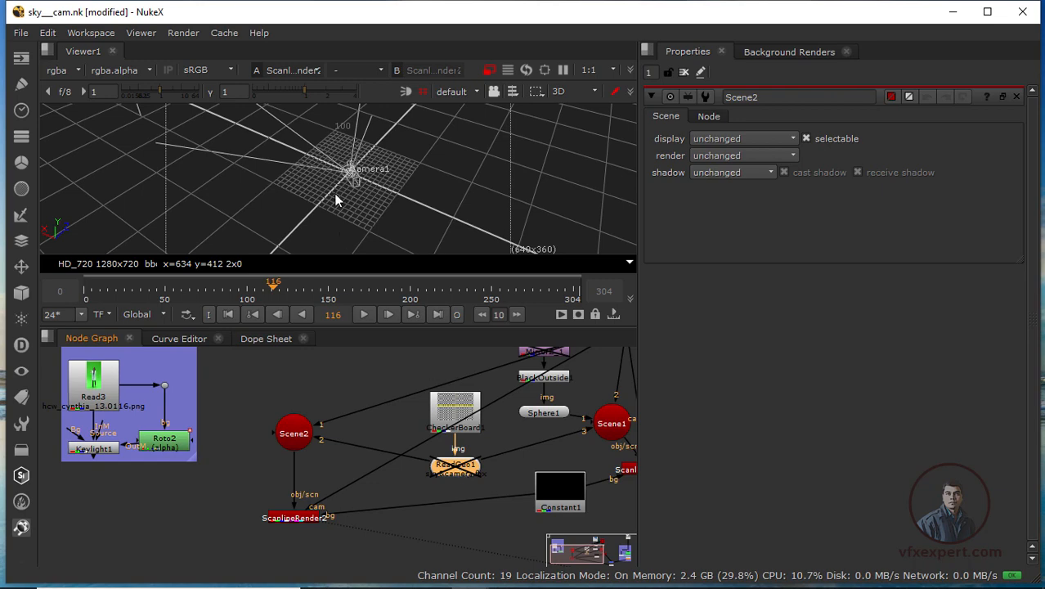
key("d")
scroll(367, 159, "up", 8)
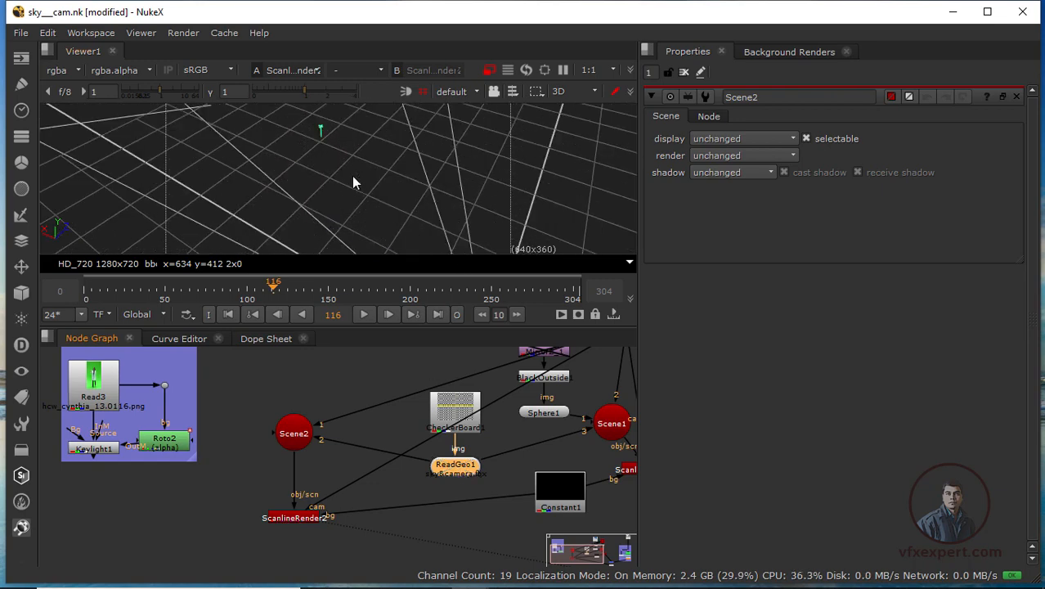
scroll(351, 175, "down", 4)
left_click_drag(361, 176, 365, 200, "ctrl")
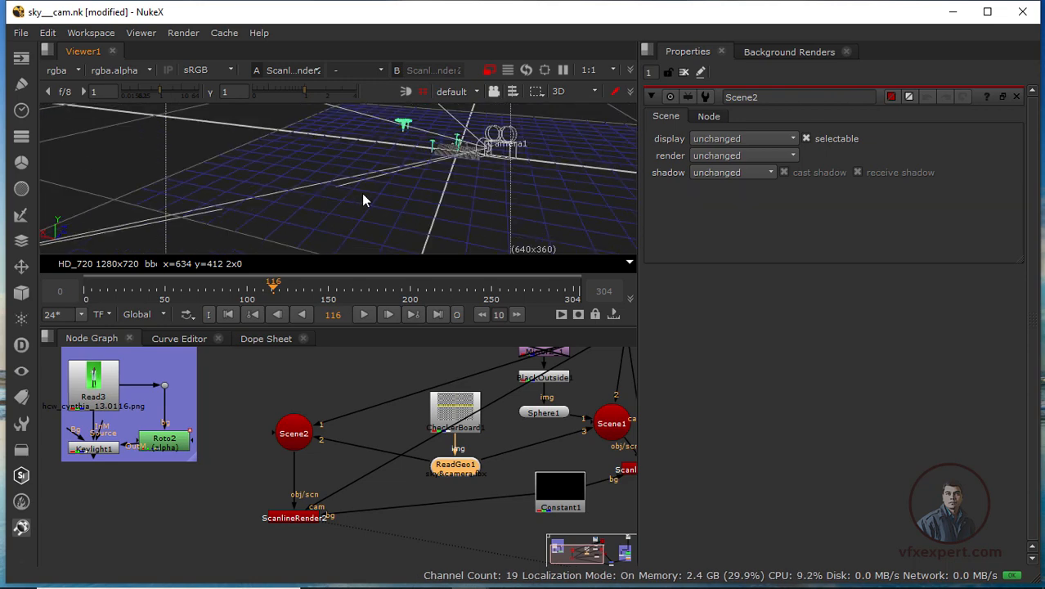
left_click_drag(415, 161, 334, 208, "ctrl")
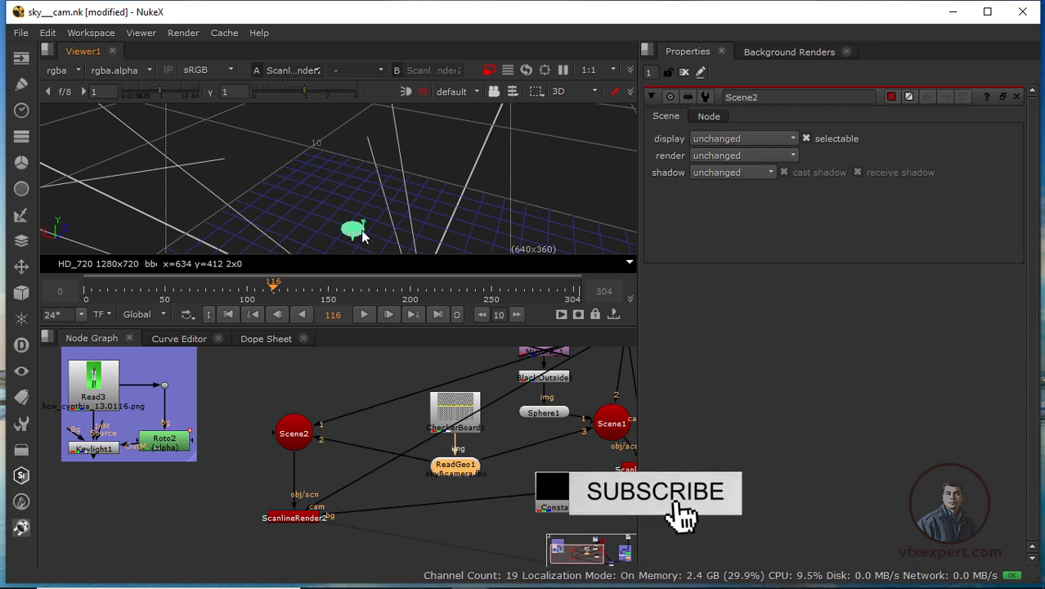
scroll(356, 171, "down", 3)
Add a Card geometry node below the CHARACTER backdrop and connect its img input to Keylight1
middle_click_drag(326, 436, 396, 433)
left_click(210, 497)
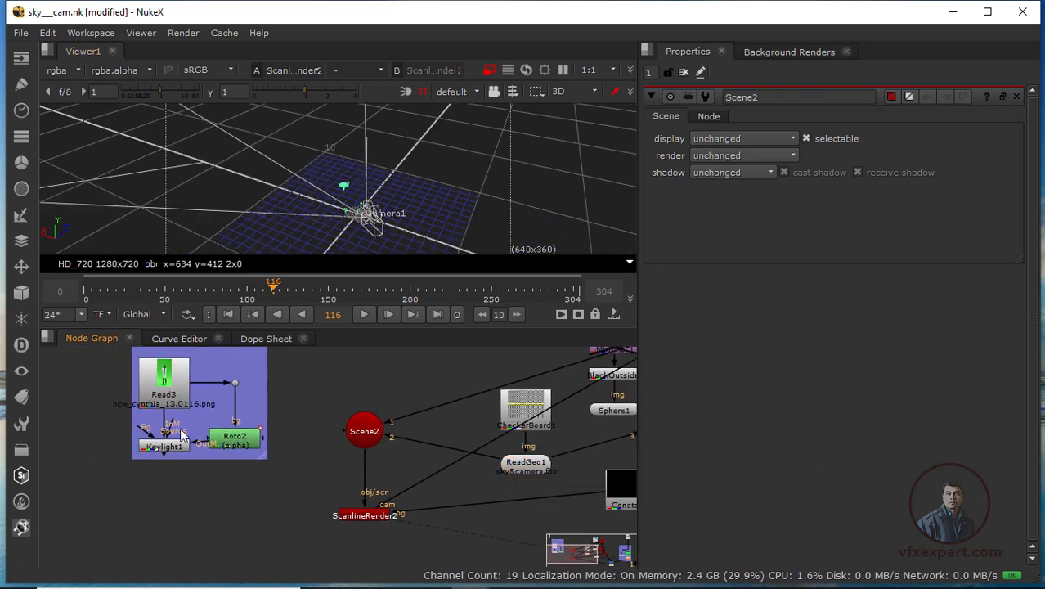
left_click(171, 447)
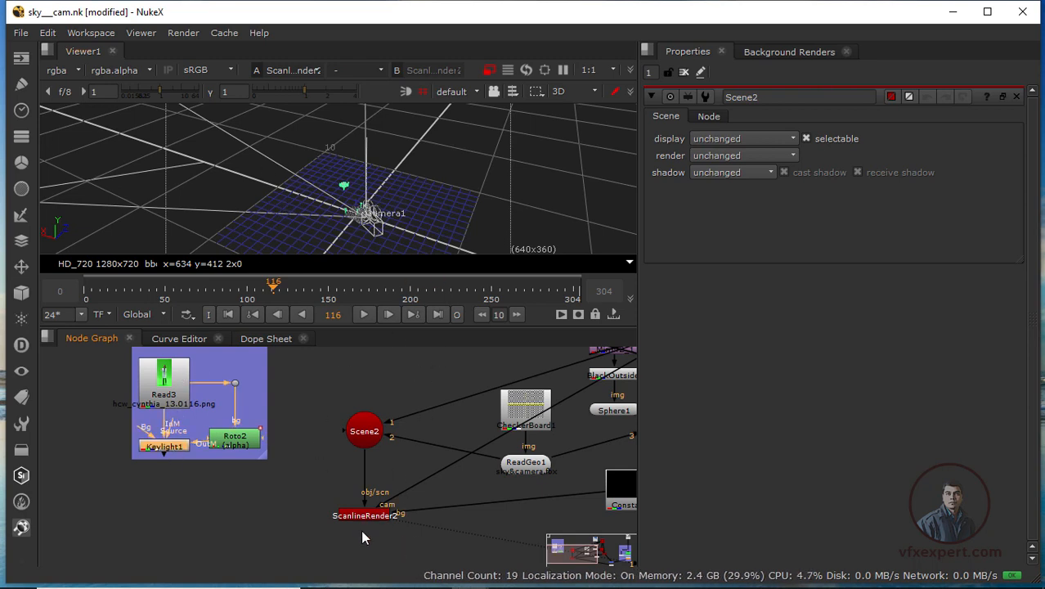
left_click(181, 503)
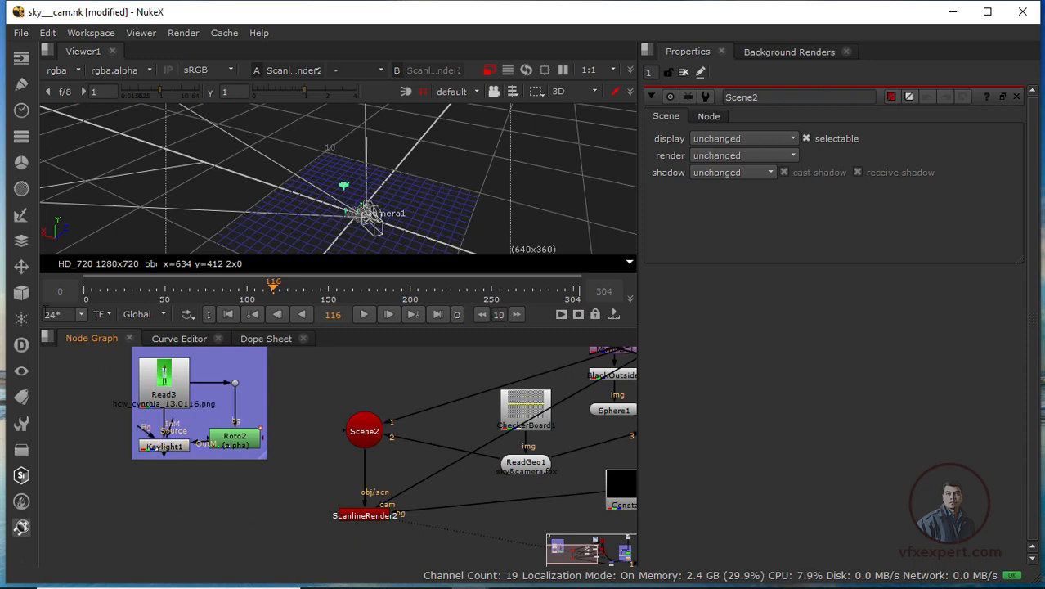
left_click(22, 293)
mouse_move(85, 317)
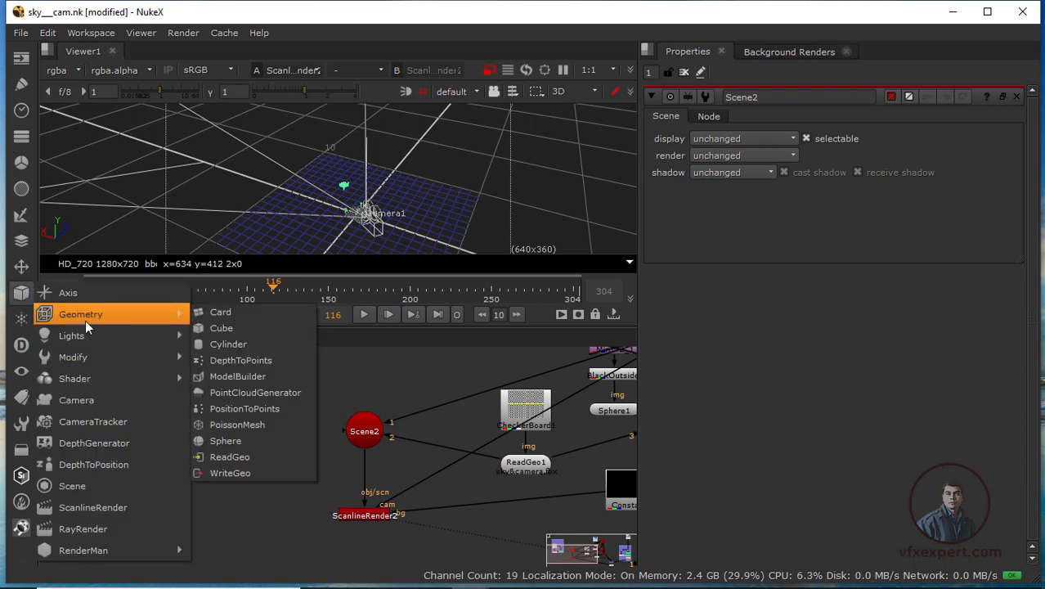
left_click(241, 314)
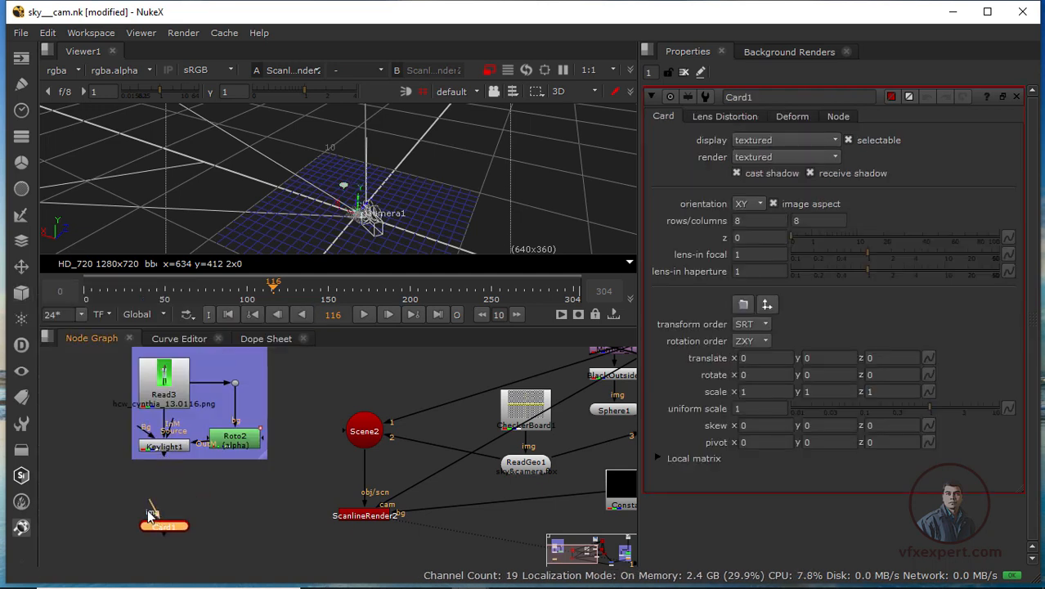
left_click_drag(157, 485, 164, 454)
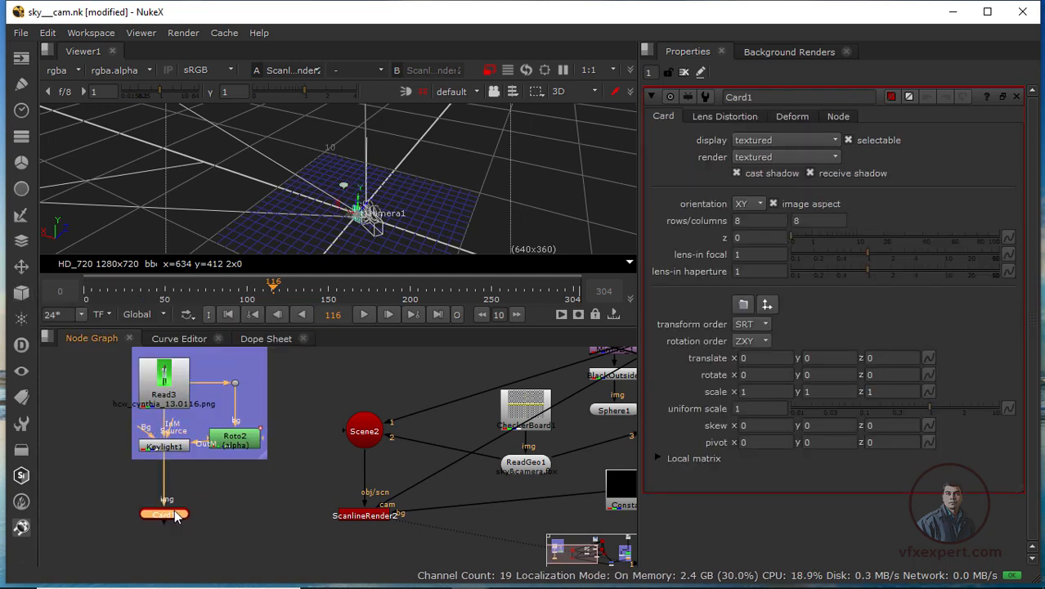
Show Card1 in the viewer and frame the character card in the 3D view
key("1")
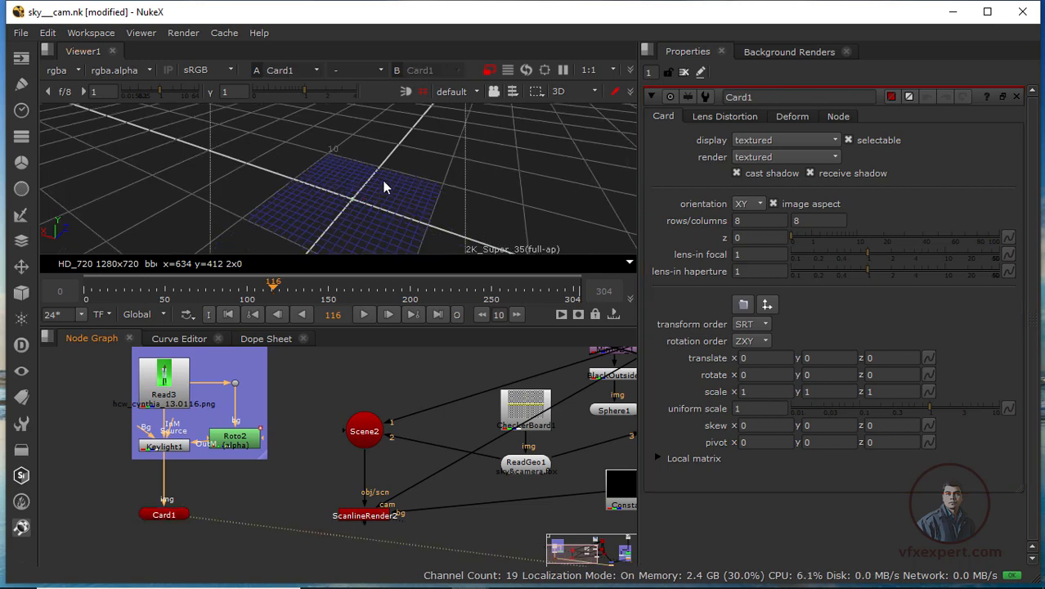
key("f")
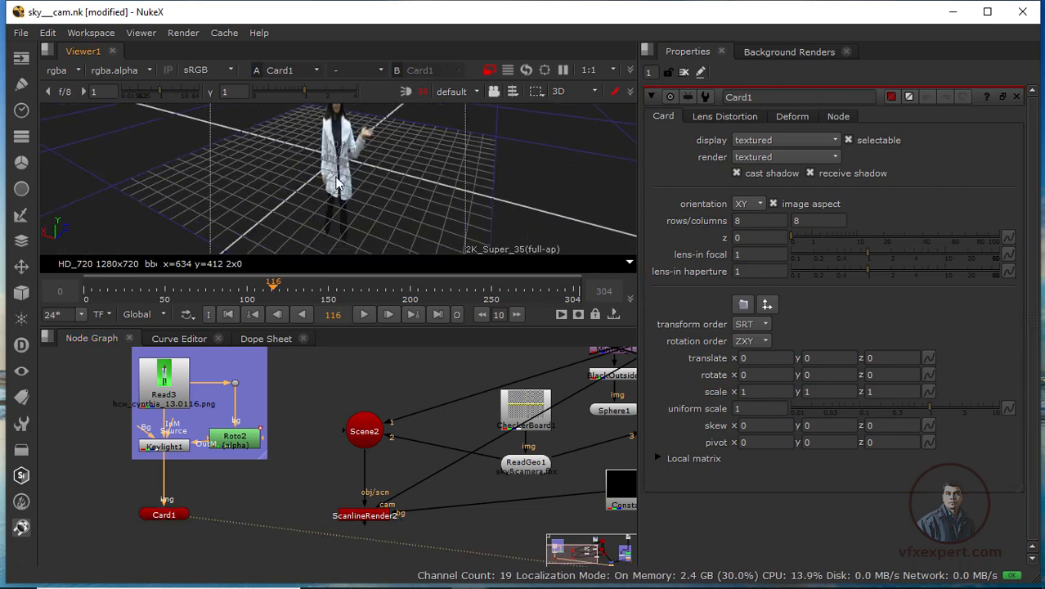
scroll(336, 182, "down", 3)
Raise Card1 in the 3D view to a y translate of 0.75 so the character stands on the grid
left_click_drag(457, 197, 421, 160, "ctrl")
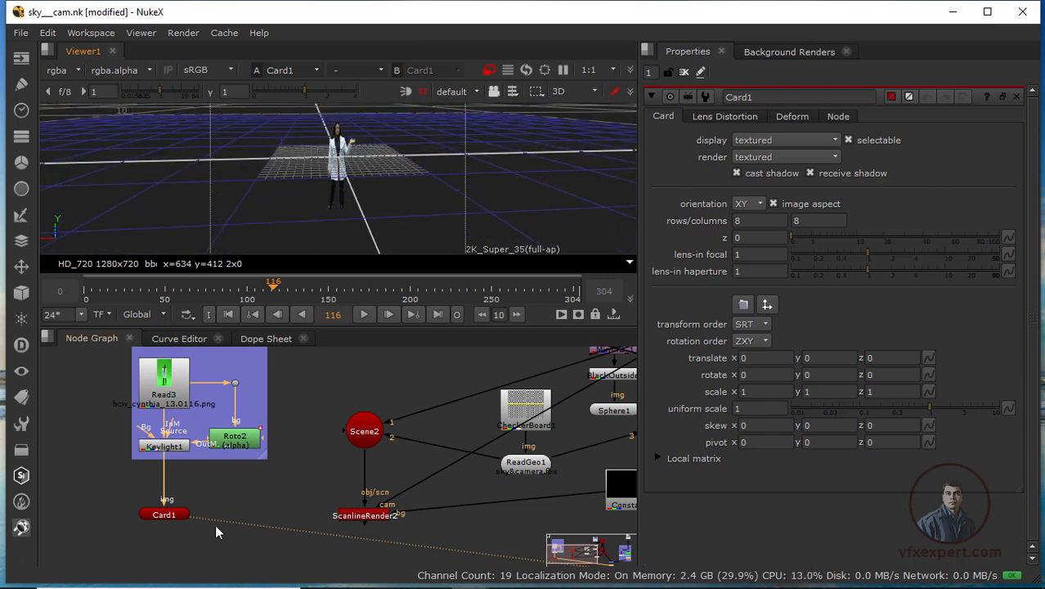
left_click(159, 514)
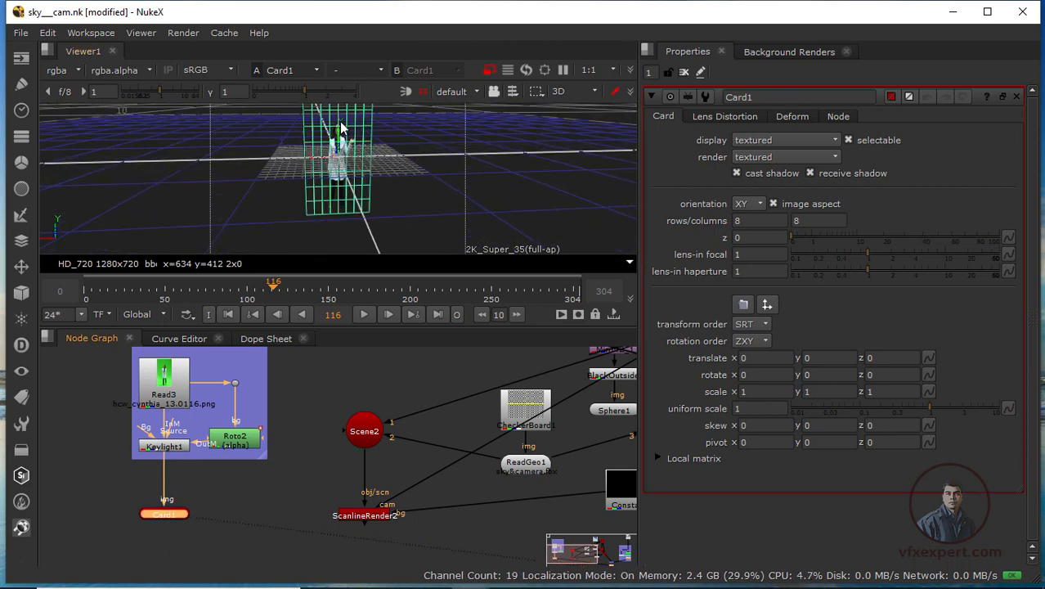
left_click_drag(337, 130, 349, 78)
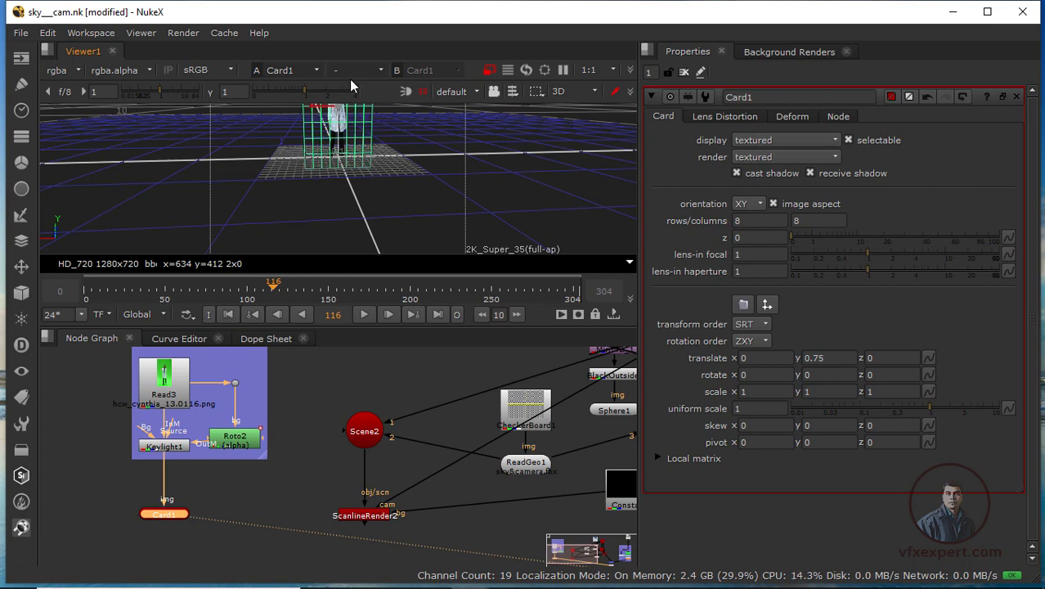
Connect Card1 to a new third input of Scene2 in the node graph
middle_click_drag(370, 189, 297, 182, "alt")
left_click_drag(297, 182, 401, 304, "ctrl")
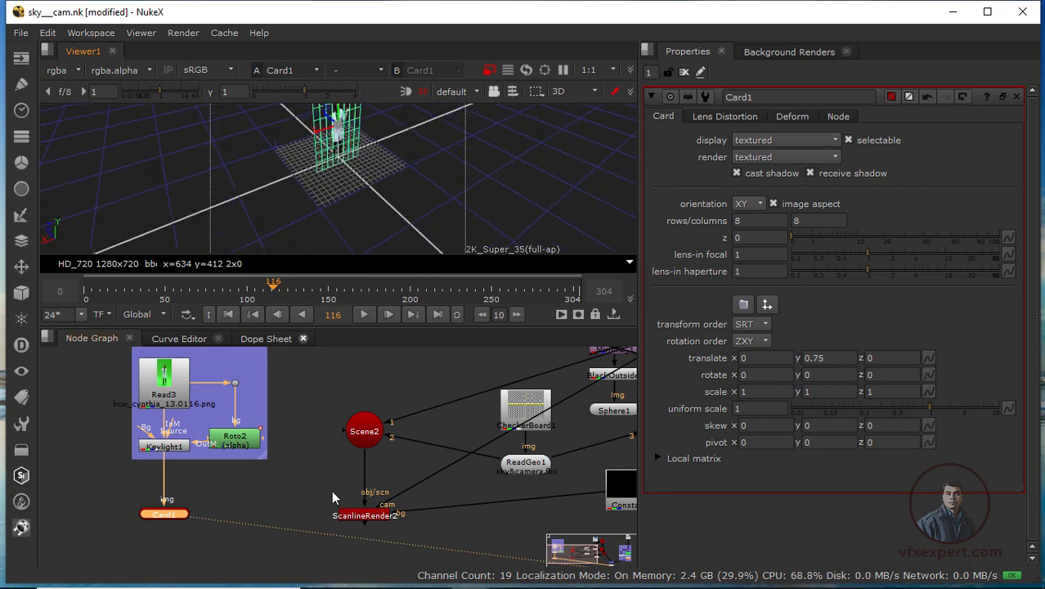
scroll(340, 511, "down", 2)
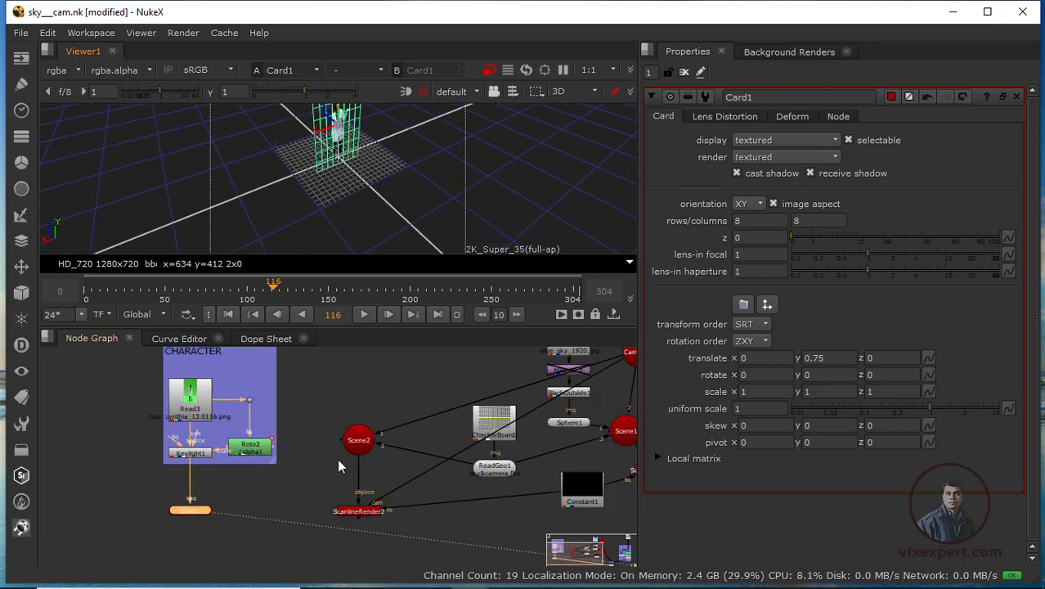
left_click(359, 448)
scroll(356, 446, "up", 3)
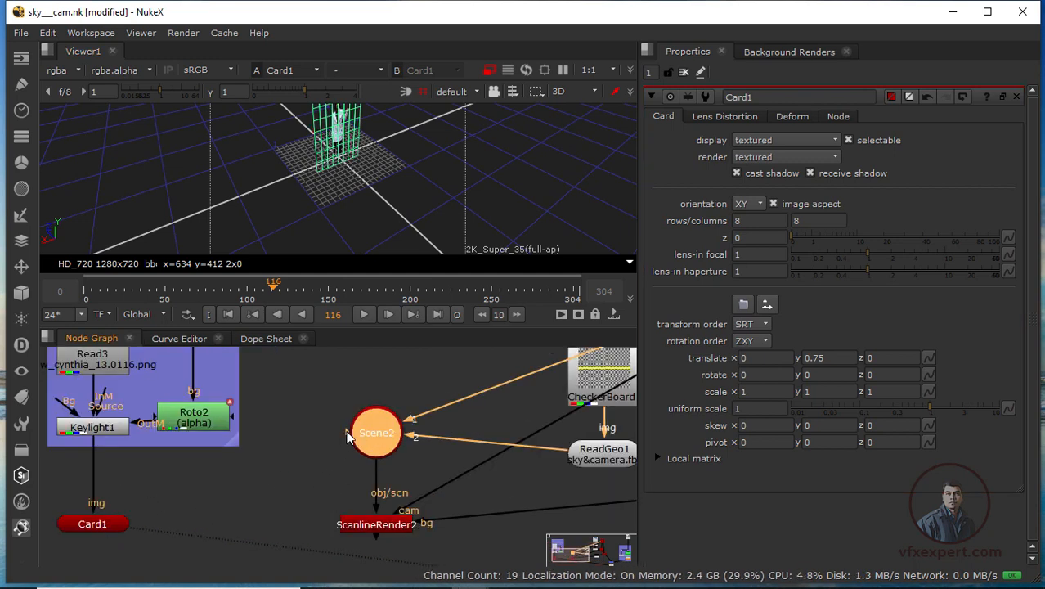
left_click_drag(258, 498, 311, 471)
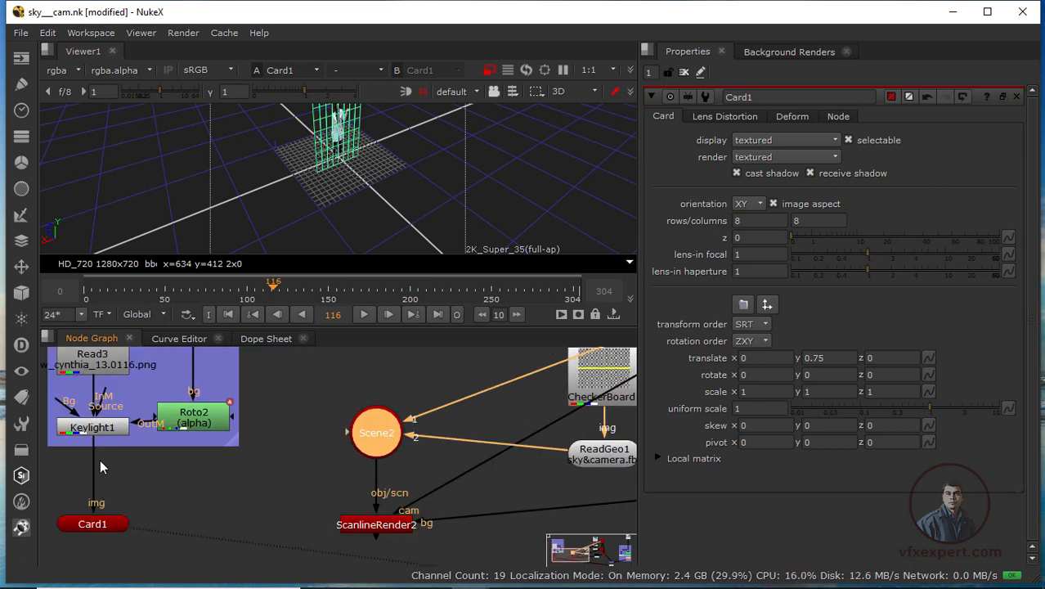
left_click_drag(346, 431, 130, 521)
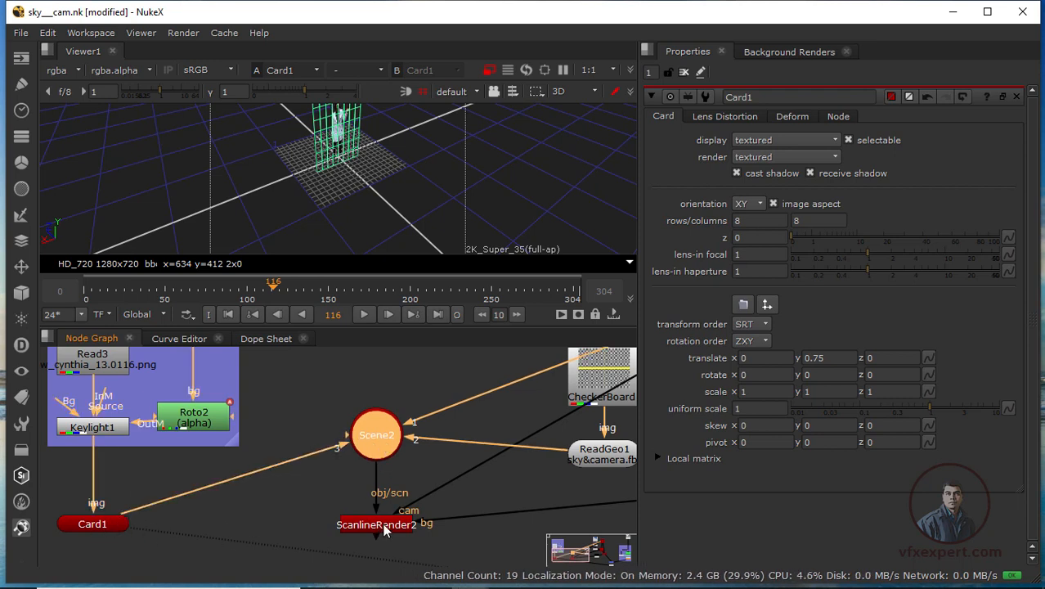
Show Scene2 in the viewer and view the character card together with the tracked geometry and Camera1
key("1")
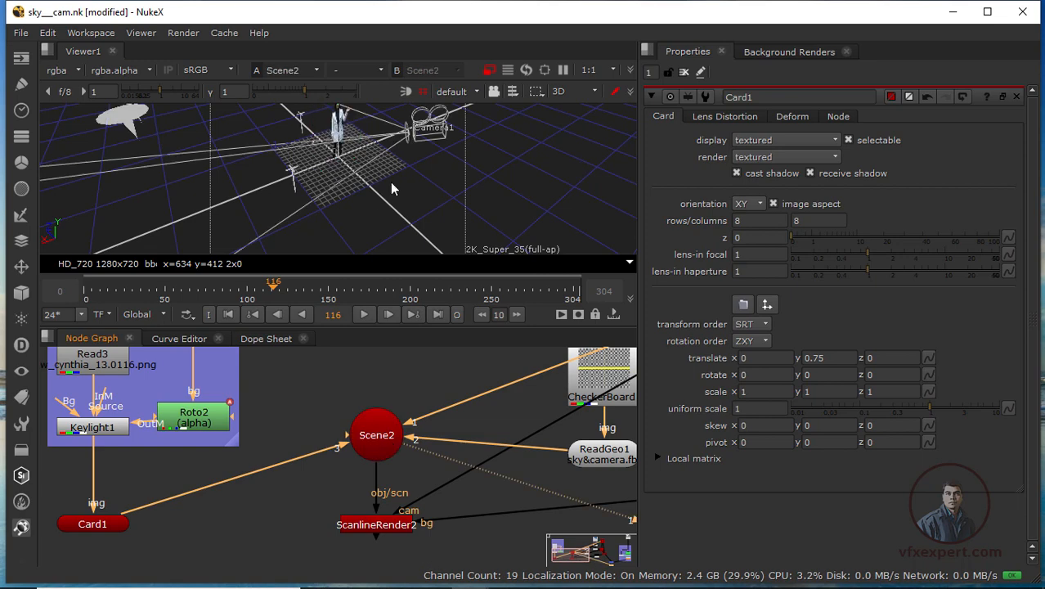
left_click_drag(412, 183, 379, 231, "ctrl")
scroll(378, 231, "down", 3)
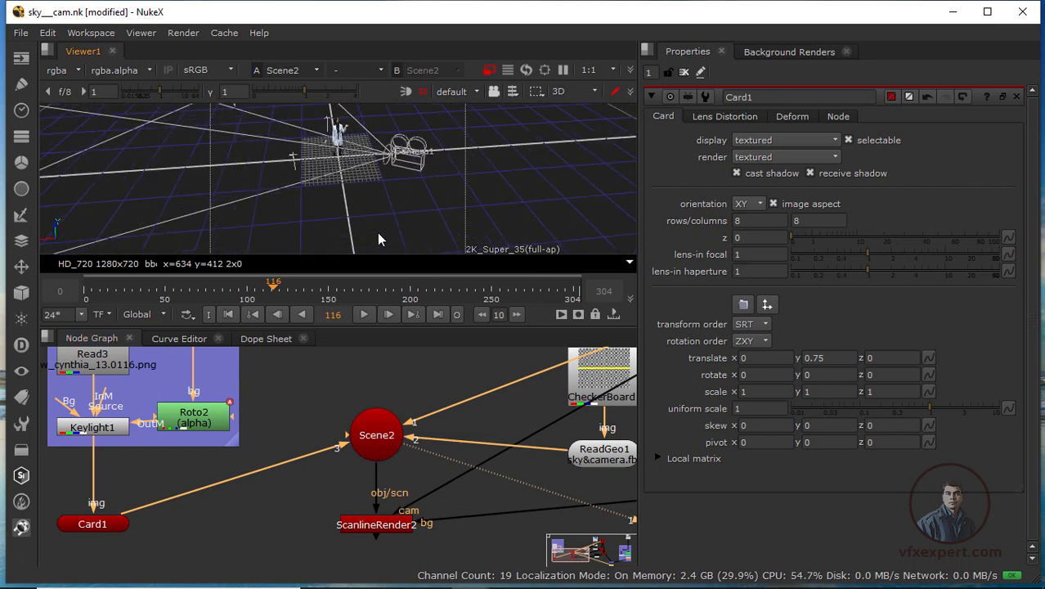
scroll(387, 181, "down", 2)
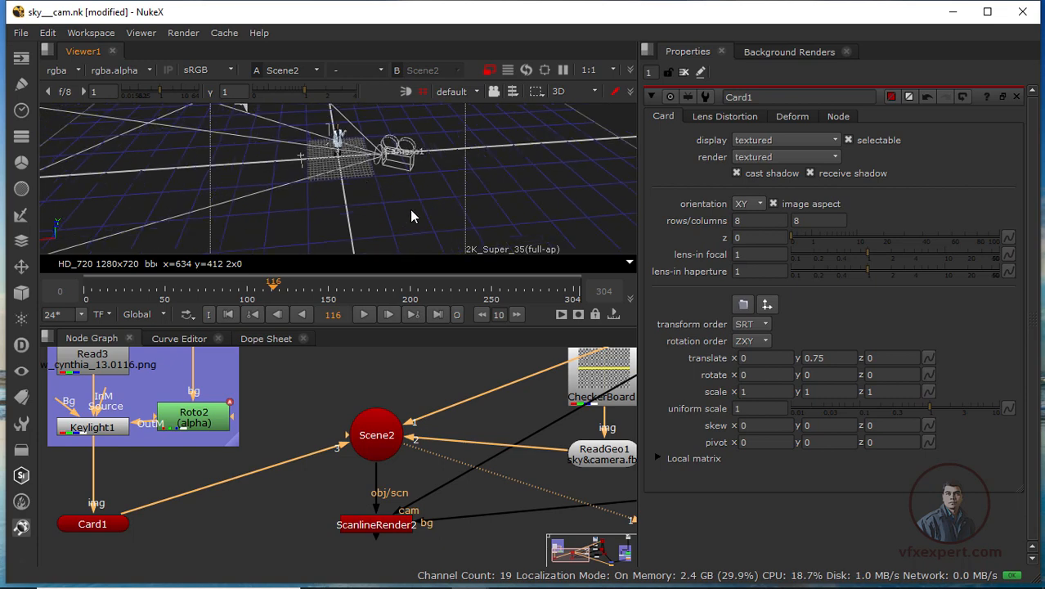
left_click_drag(410, 210, 387, 199, "ctrl")
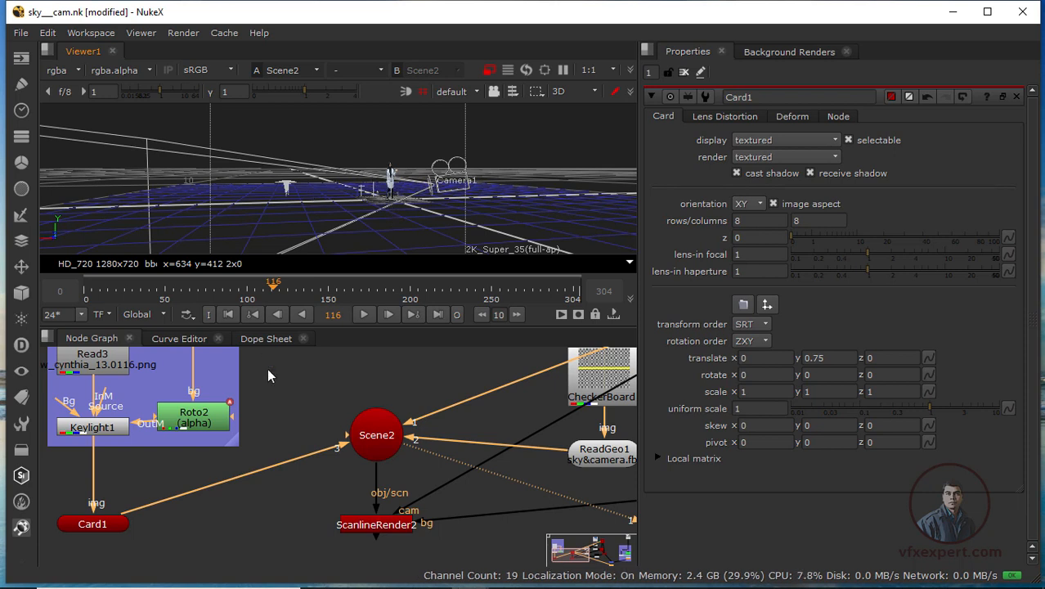
Add a CheckerBoard node beside the CHARACTER backdrop and connect Card1's img input to it instead of Keylight1
middle_click_drag(260, 429, 304, 439)
scroll(257, 480, "down", 1)
middle_click_drag(239, 455, 251, 455)
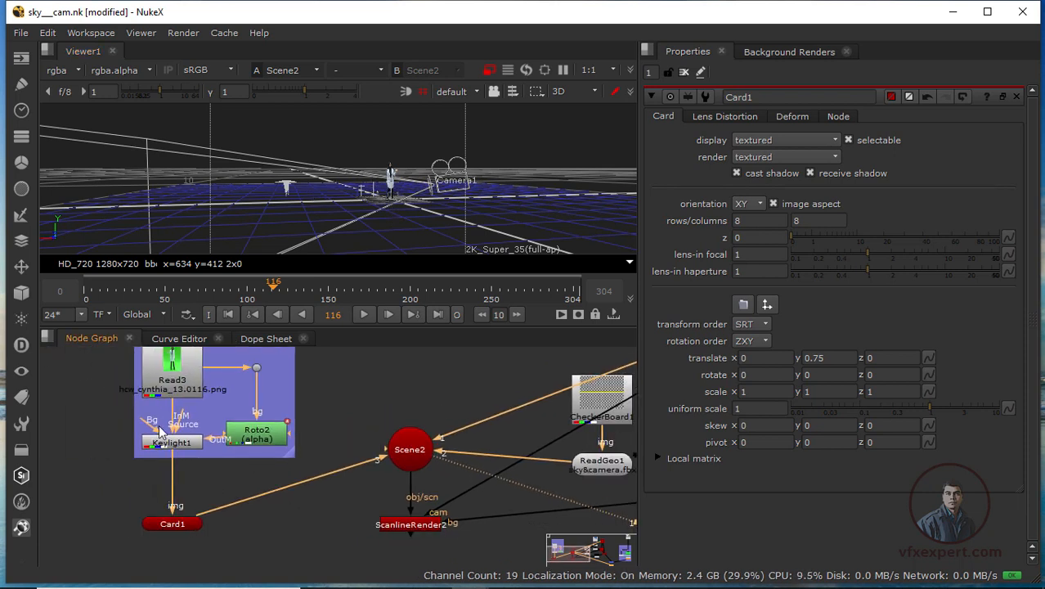
left_click(21, 57)
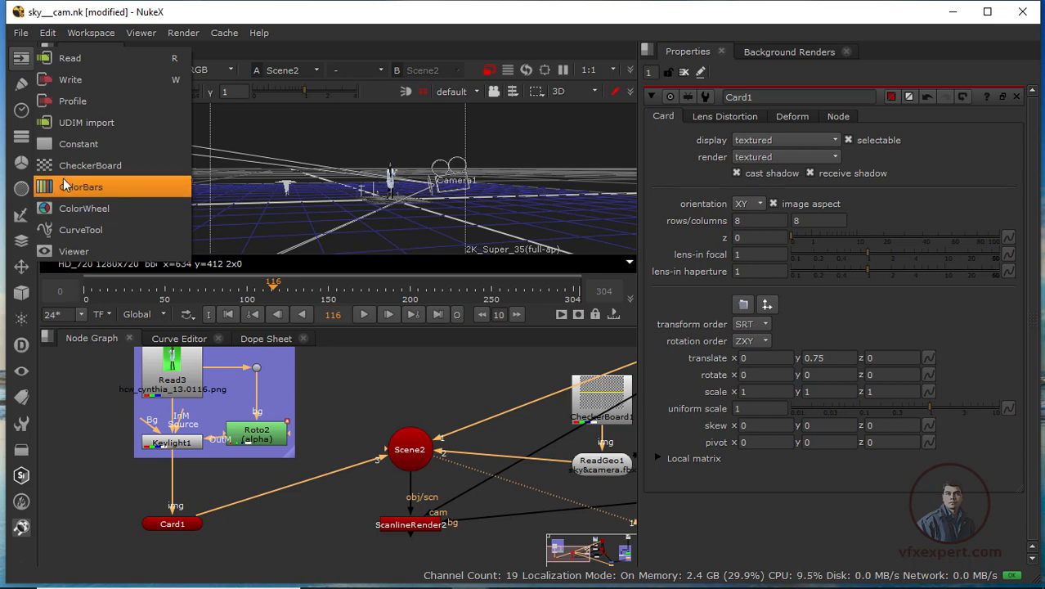
left_click(86, 166)
left_click_drag(319, 435, 105, 453)
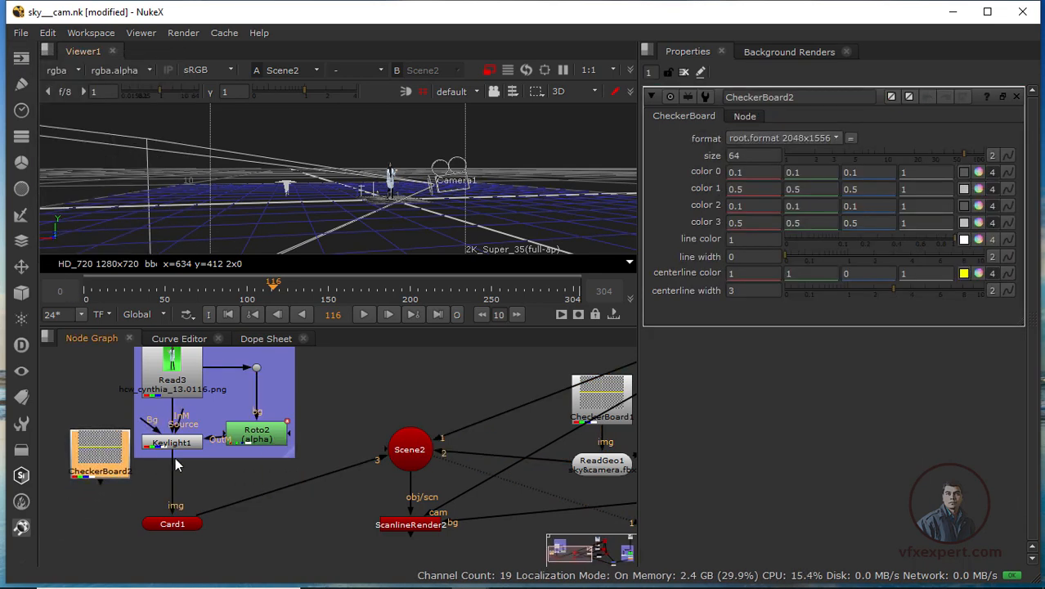
left_click_drag(173, 459, 101, 480)
Examine the checkerboard card's placement relative to the tracked marker geometry and Camera1 in the 3D view
scroll(417, 191, "up", 3)
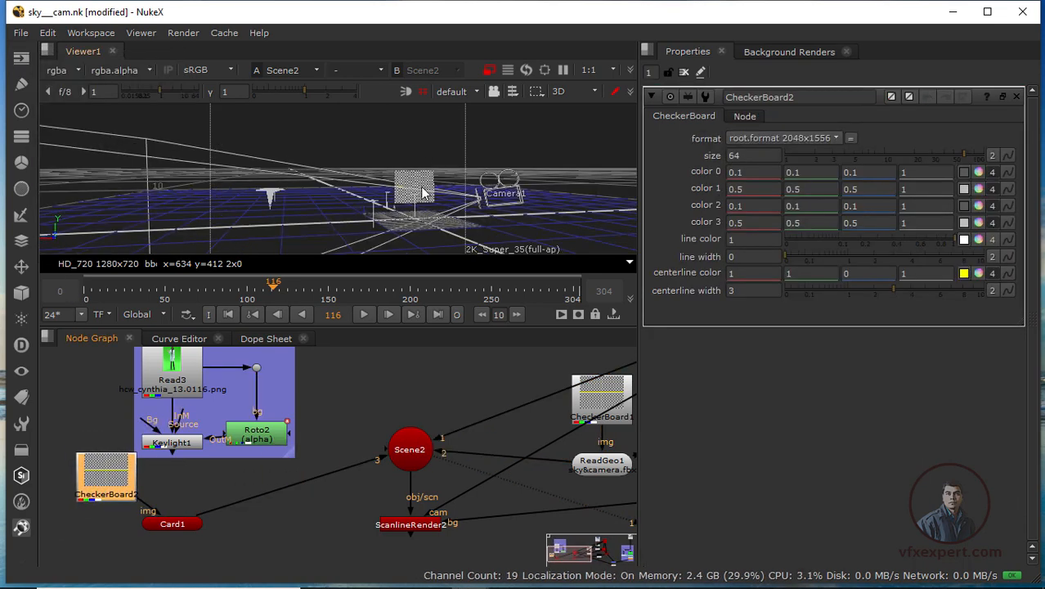
scroll(416, 197, "up", 3)
scroll(384, 198, "down", 3)
left_click_drag(364, 192, 394, 244, "ctrl")
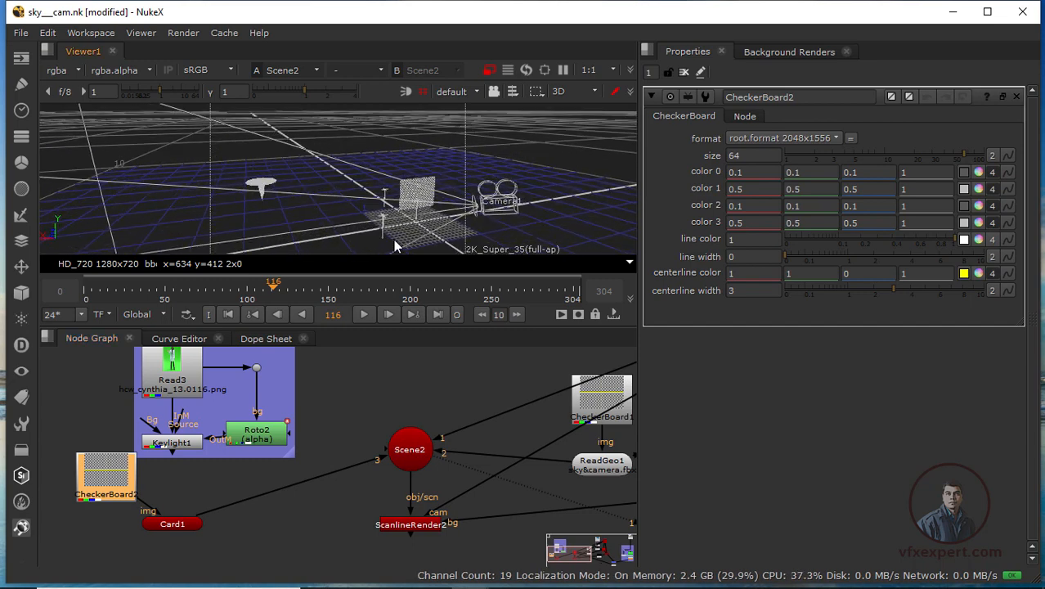
left_click(261, 185)
left_click(323, 449)
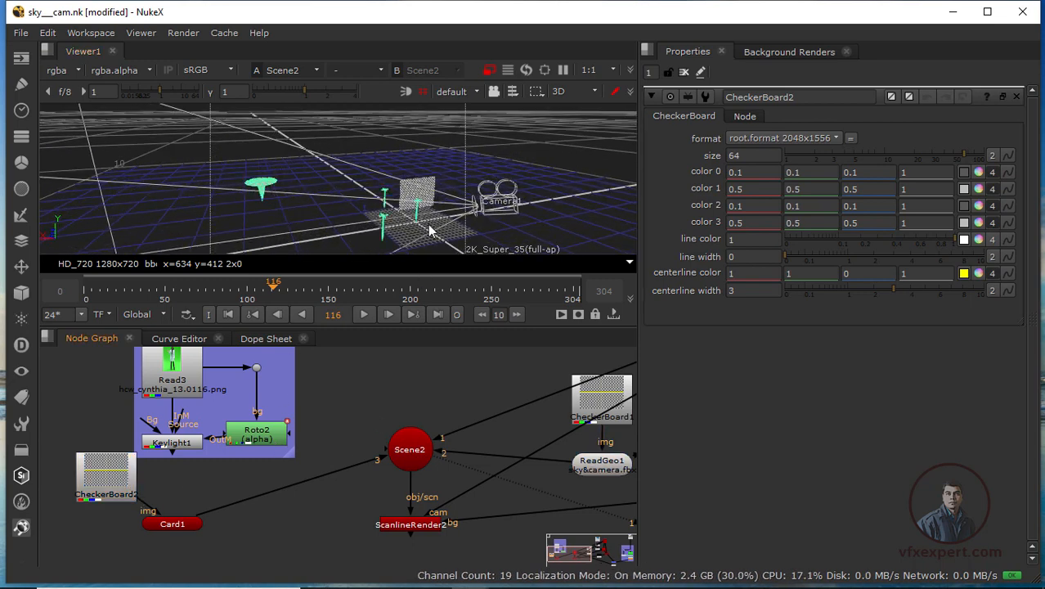
scroll(423, 204, "up", 2)
middle_click_drag(386, 220, 369, 203)
left_click(527, 141)
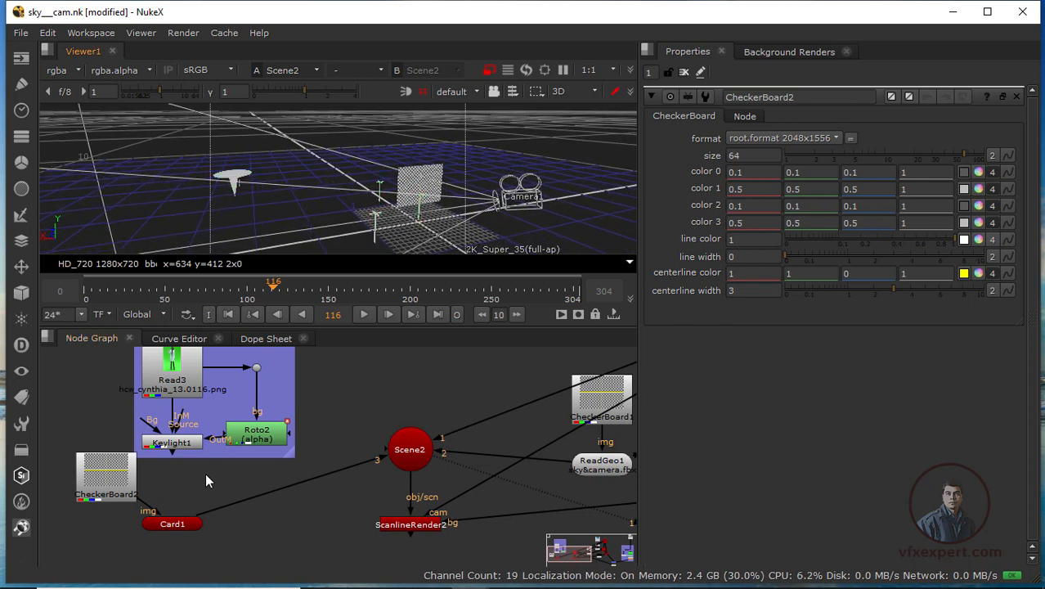
Try to transform Card1 by hand in the 3D view, and undo the change
left_click_drag(116, 496, 108, 493)
left_click(168, 522)
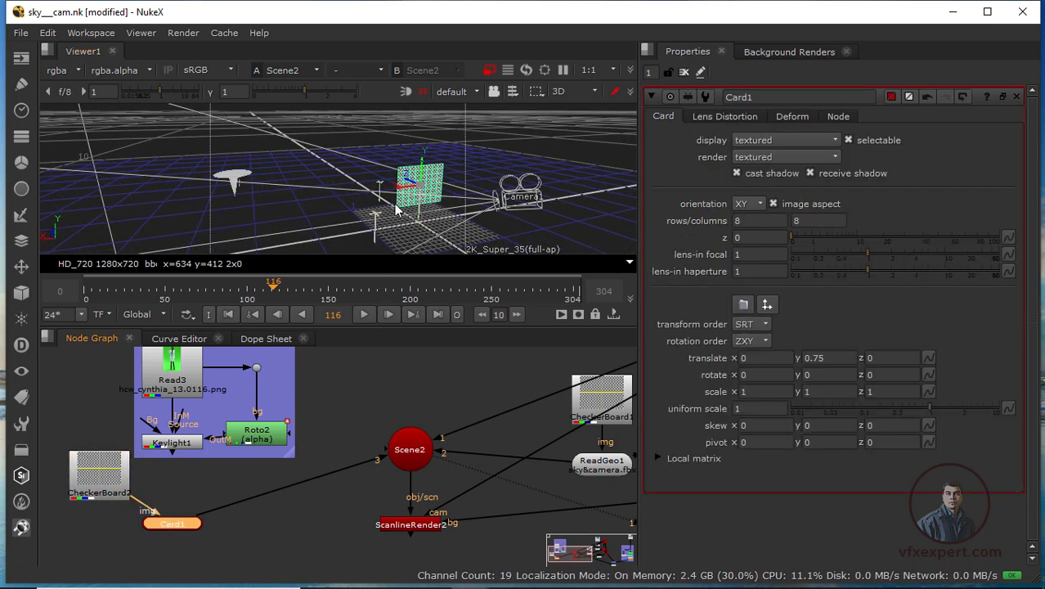
left_click_drag(327, 224, 425, 304, "ctrl")
left_click_drag(407, 168, 278, 150)
key("ctrl+z")
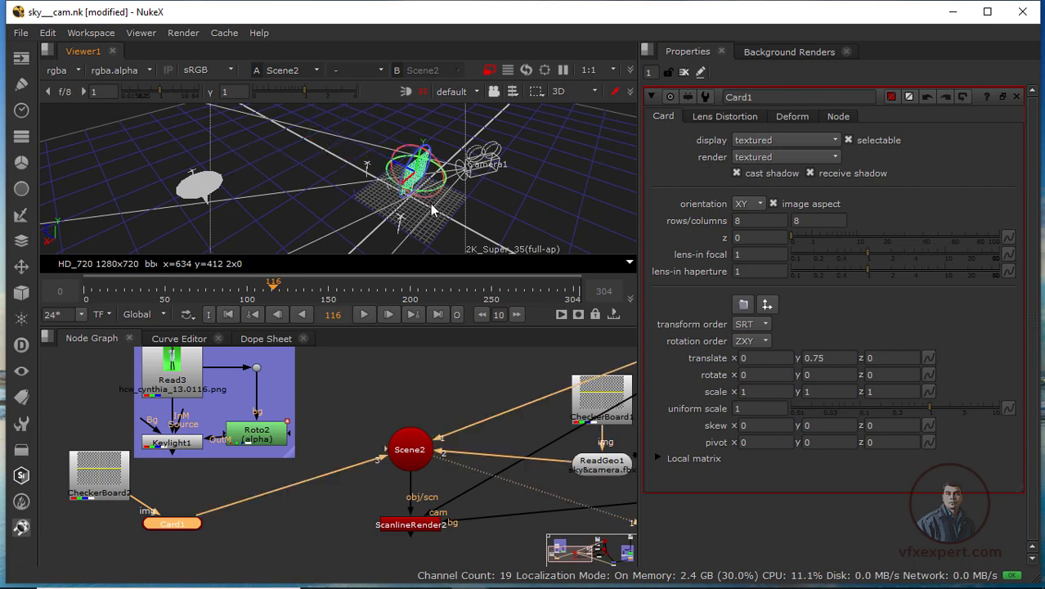
Switch the 3D view to Vertex selection and select the bottom tip vertex of the farthest cone-shaped marker
left_click_drag(469, 219, 371, 140, "ctrl")
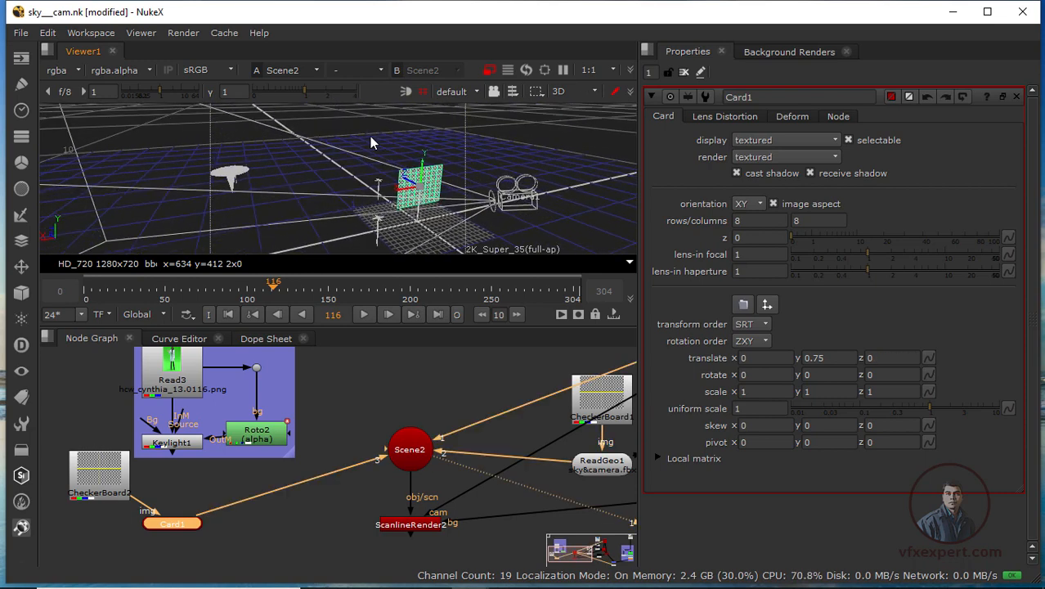
middle_click_drag(222, 200, 391, 230, "alt")
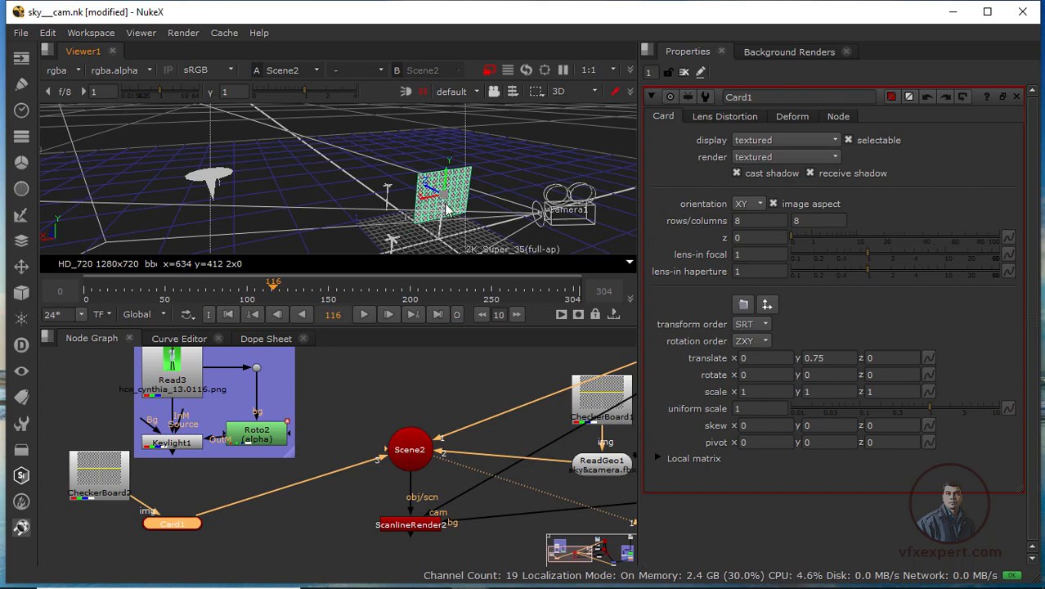
left_click(277, 177)
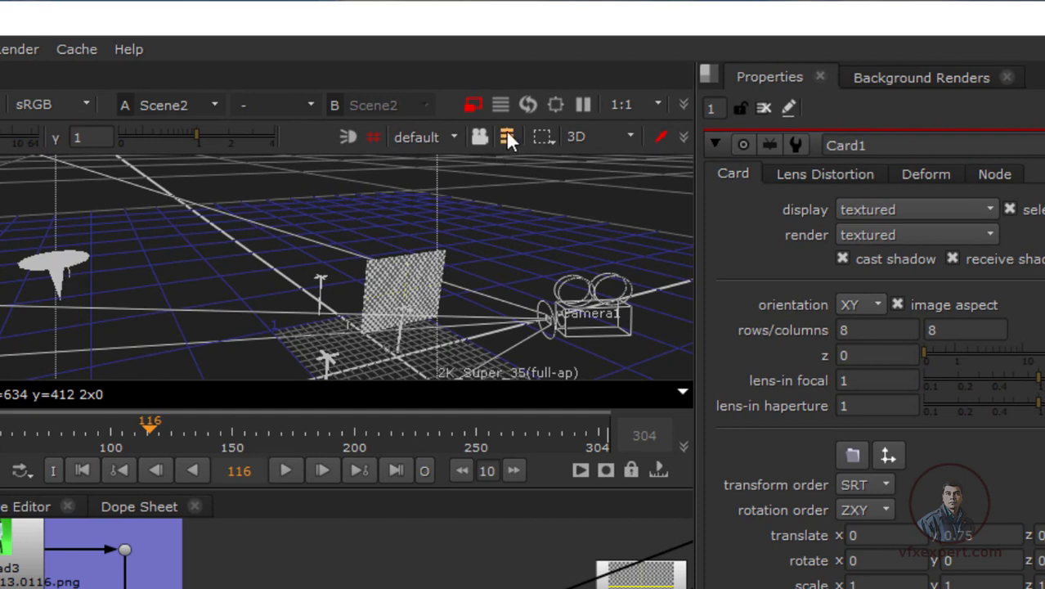
left_click(507, 137)
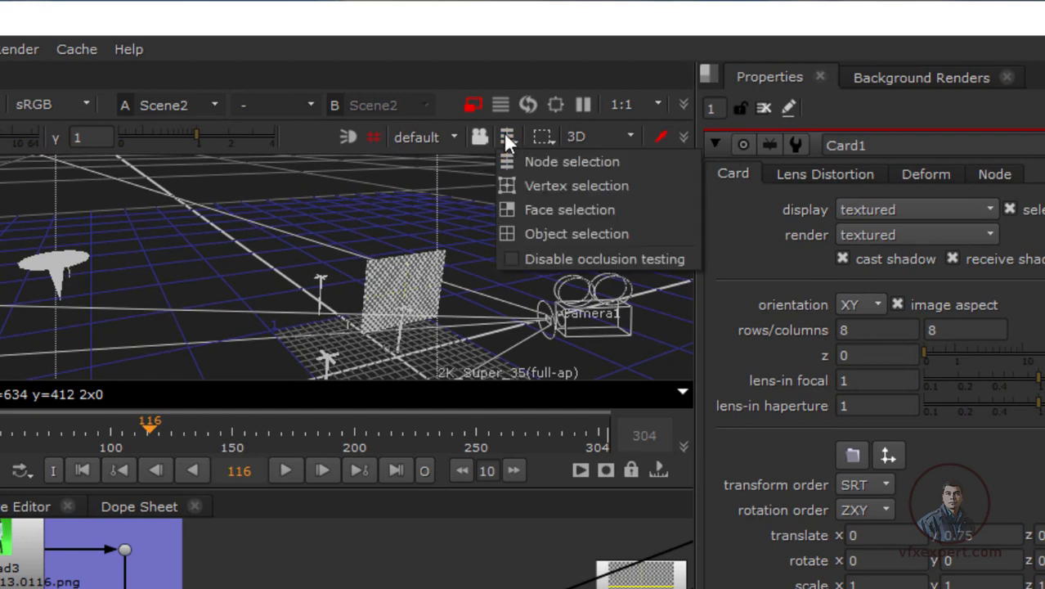
left_click(549, 185)
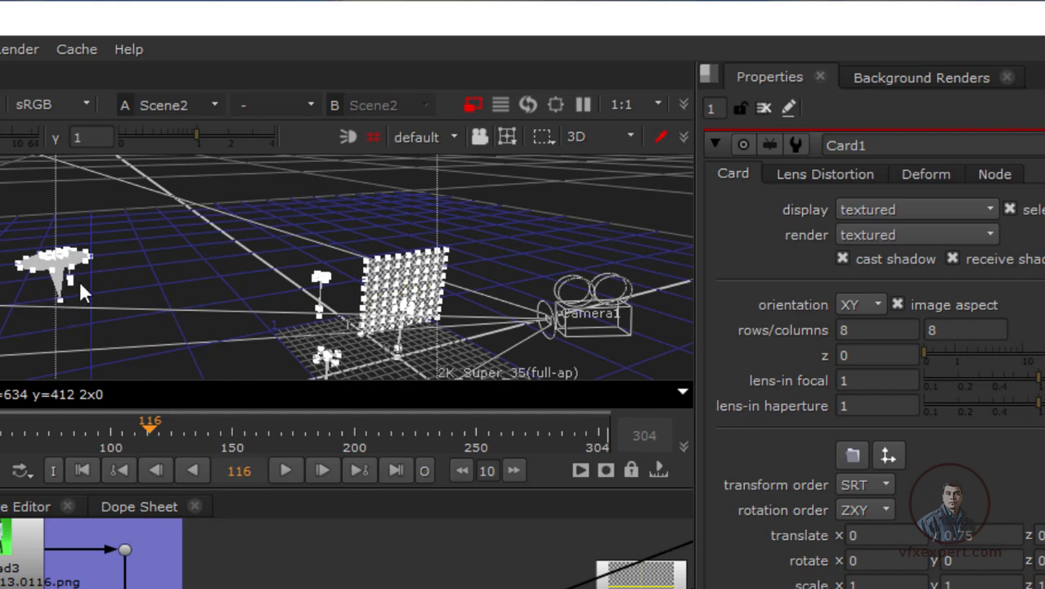
scroll(56, 315, "up", 1)
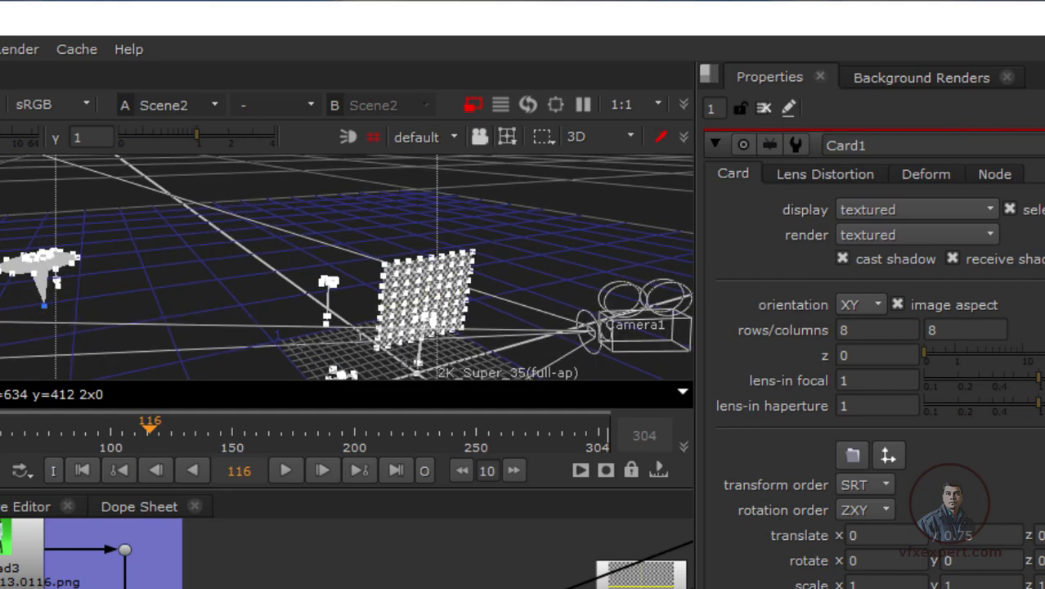
Snap Card1 to the selected vertex with Match selection position, and return the 3D view to Node selection
left_click(177, 527)
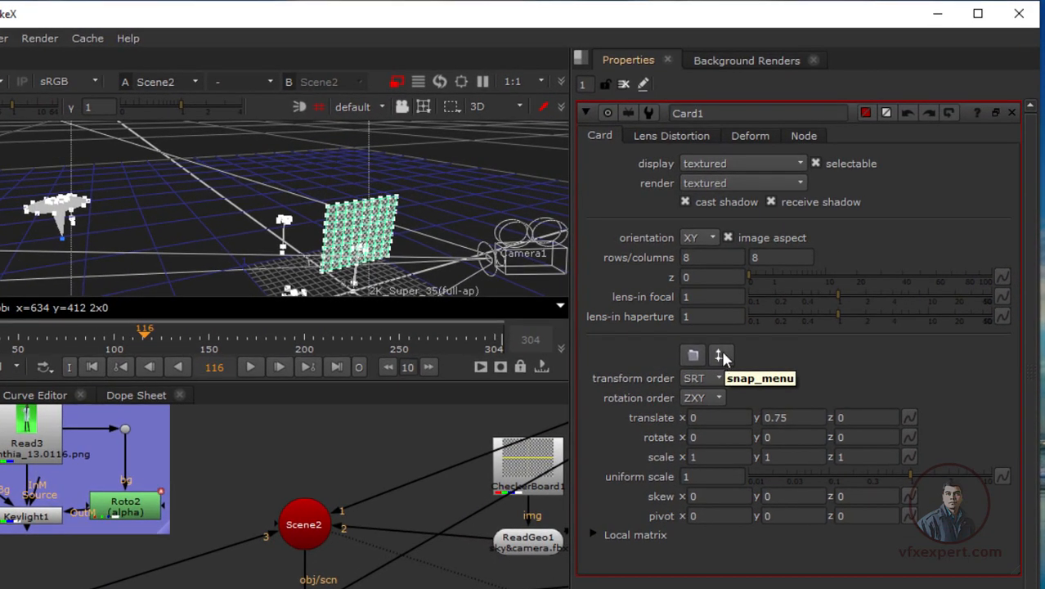
left_click(720, 356)
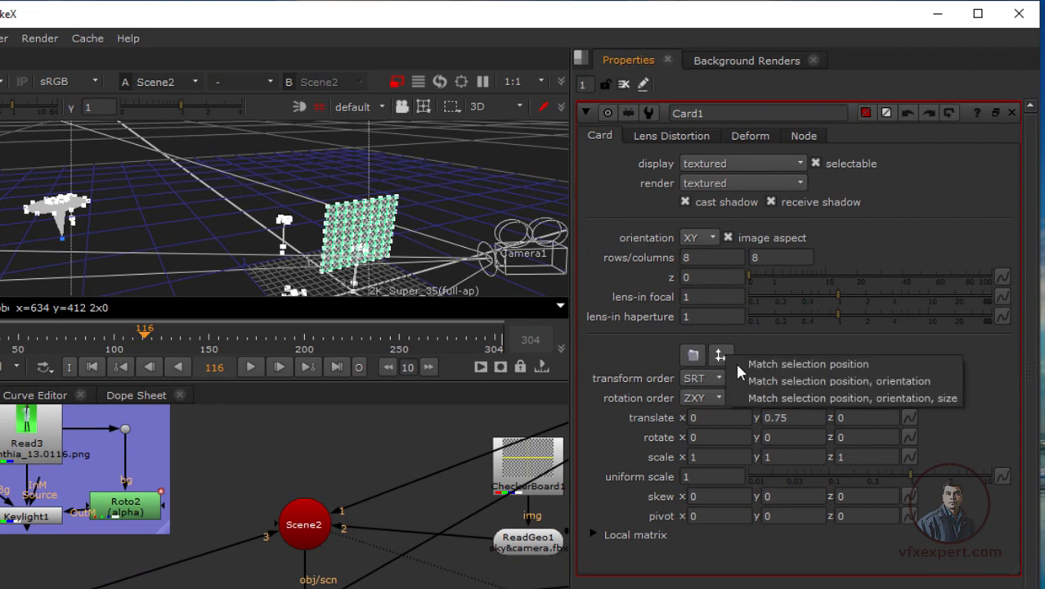
left_click(814, 364)
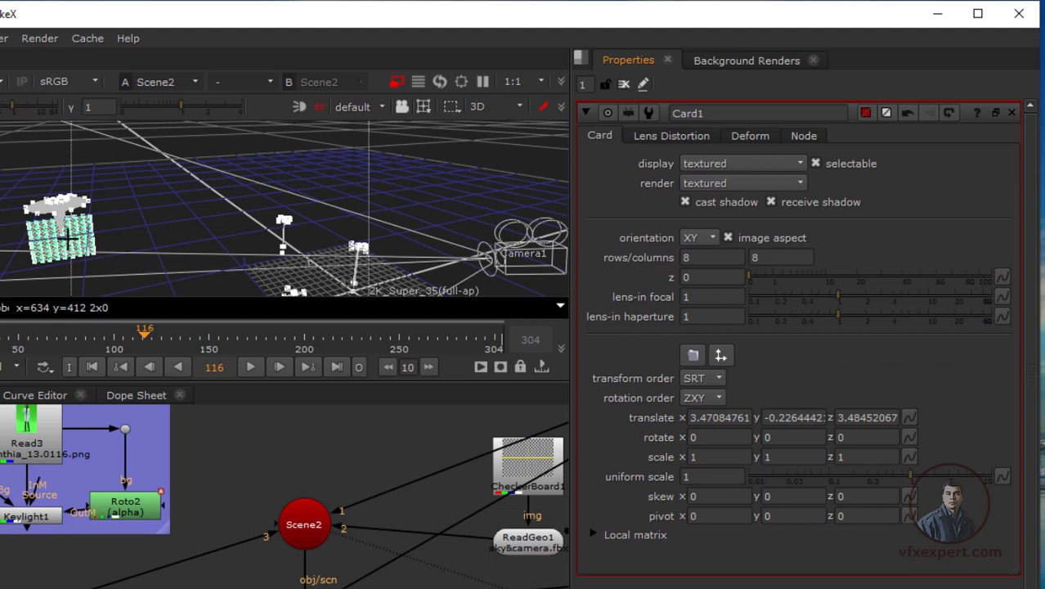
left_click(424, 107)
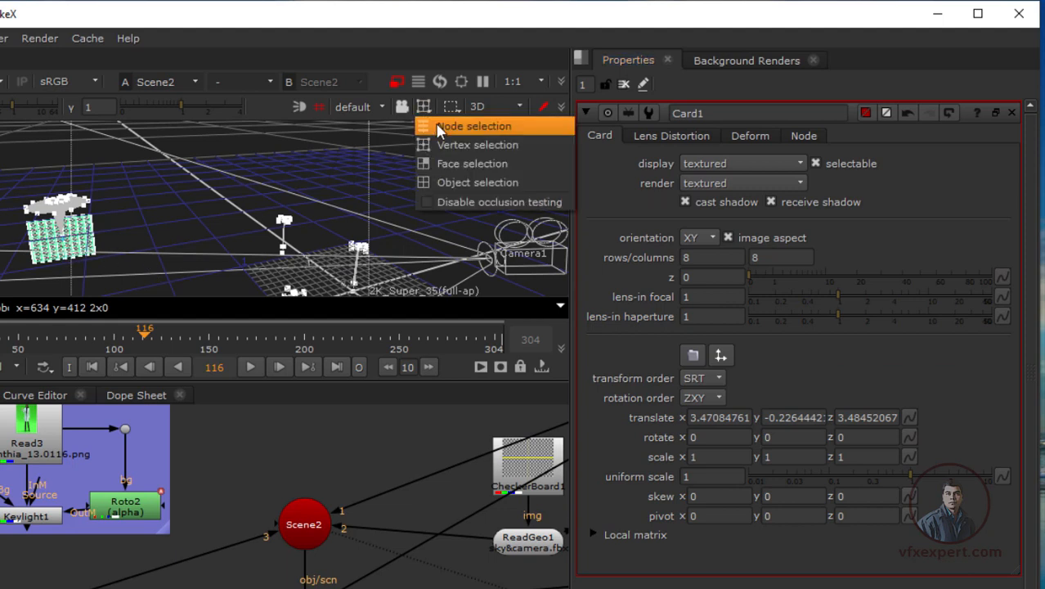
left_click(442, 128)
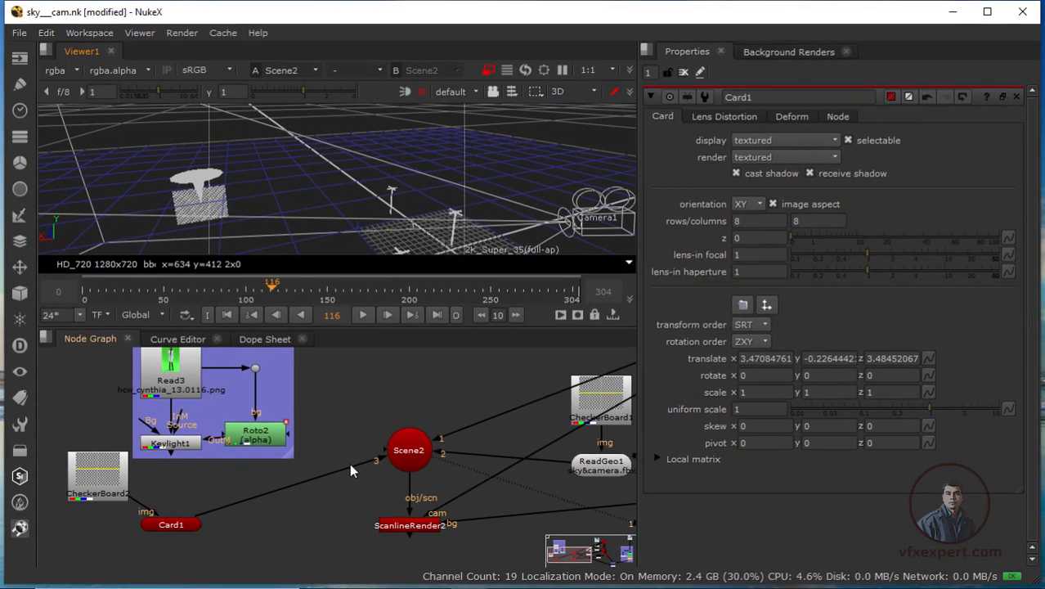
Reposition Viewer1 and Merge1 in the node graph to make room below ScanlineRender2
scroll(233, 540, "down", 3)
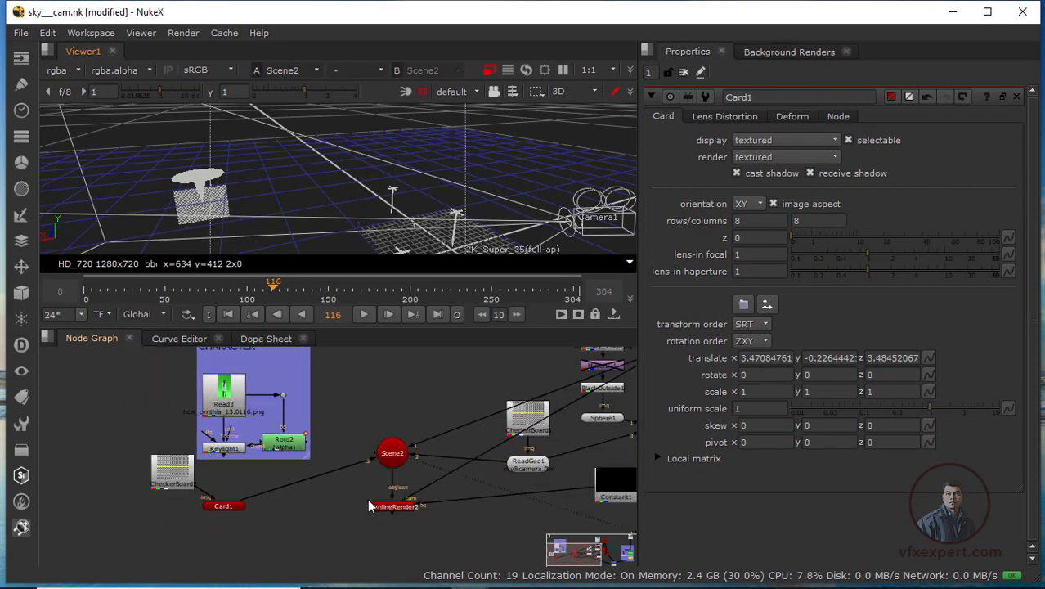
scroll(386, 515, "up", 3)
middle_click_drag(385, 515, 299, 479)
scroll(367, 497, "down", 3)
middle_click_drag(454, 473, 354, 448)
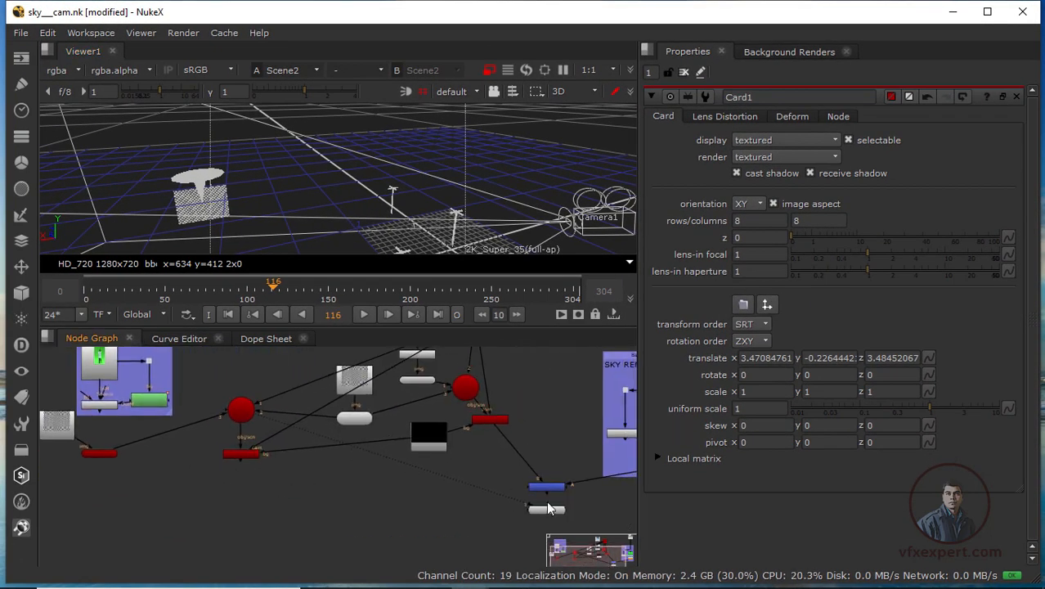
left_click_drag(550, 516, 371, 526)
left_click_drag(552, 488, 488, 501)
scroll(488, 501, "up", 3)
scroll(473, 505, "down", 3)
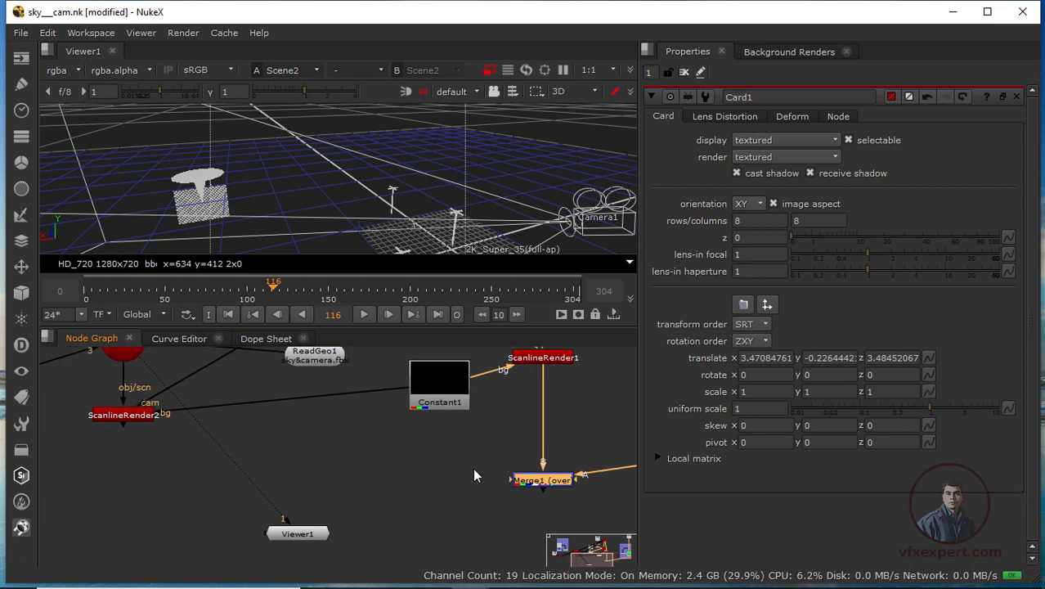
left_click_drag(366, 522, 317, 531)
left_click(369, 508)
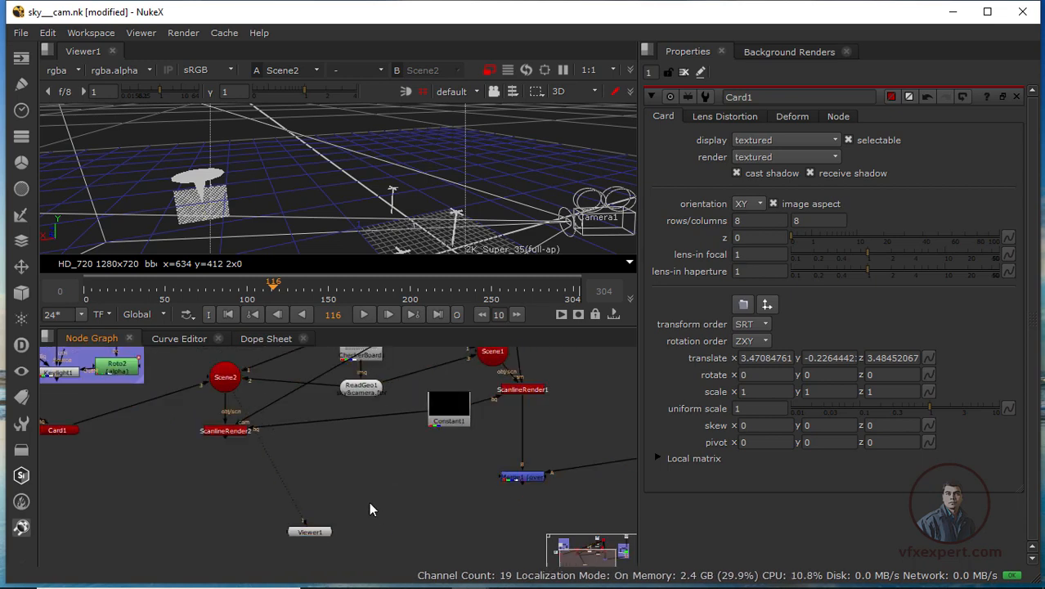
Add a Merge node that composites ScanlineRender2 over Merge1, and show its result in the viewer
key("m")
left_click_drag(381, 500, 505, 478)
left_click_drag(357, 489, 227, 431)
left_click_drag(372, 510, 403, 496)
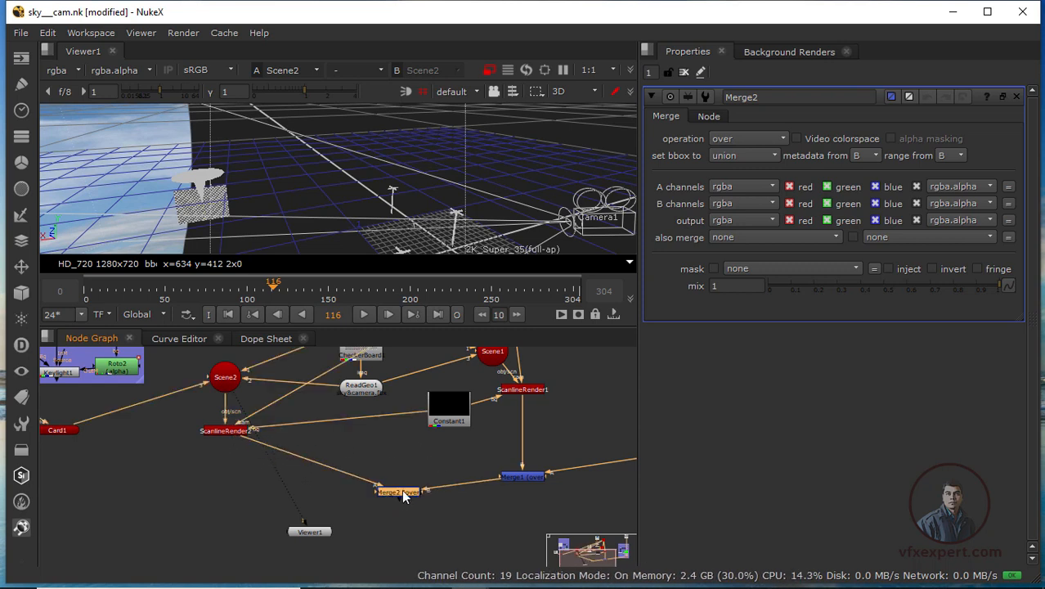
key("1")
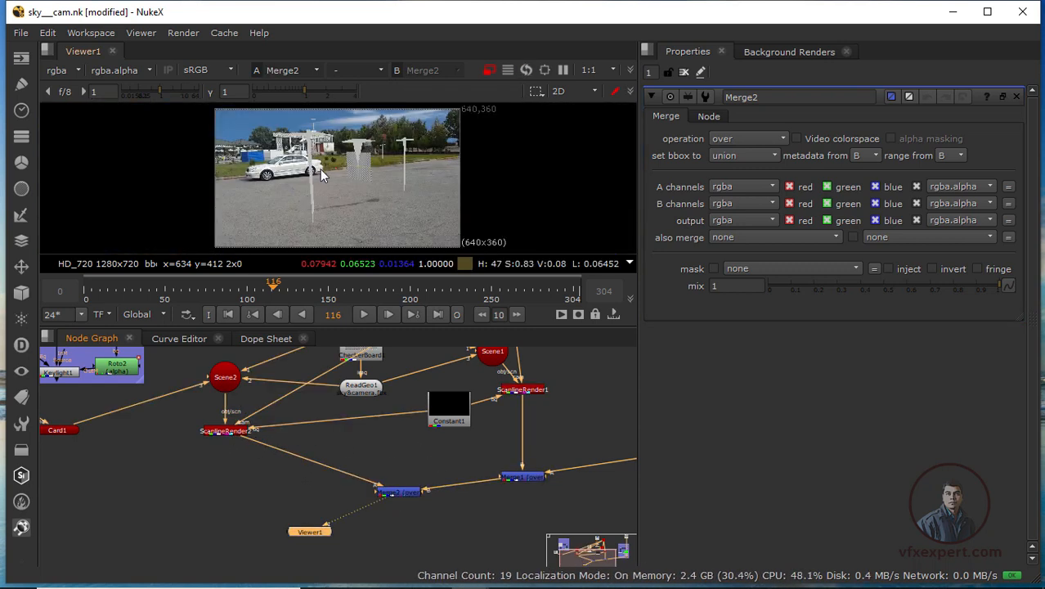
Enlarge the viewer pane slightly, fit the composite in it, and disable ReadGeo1 to hide the cone-shaped markers
scroll(364, 155, "up", 3)
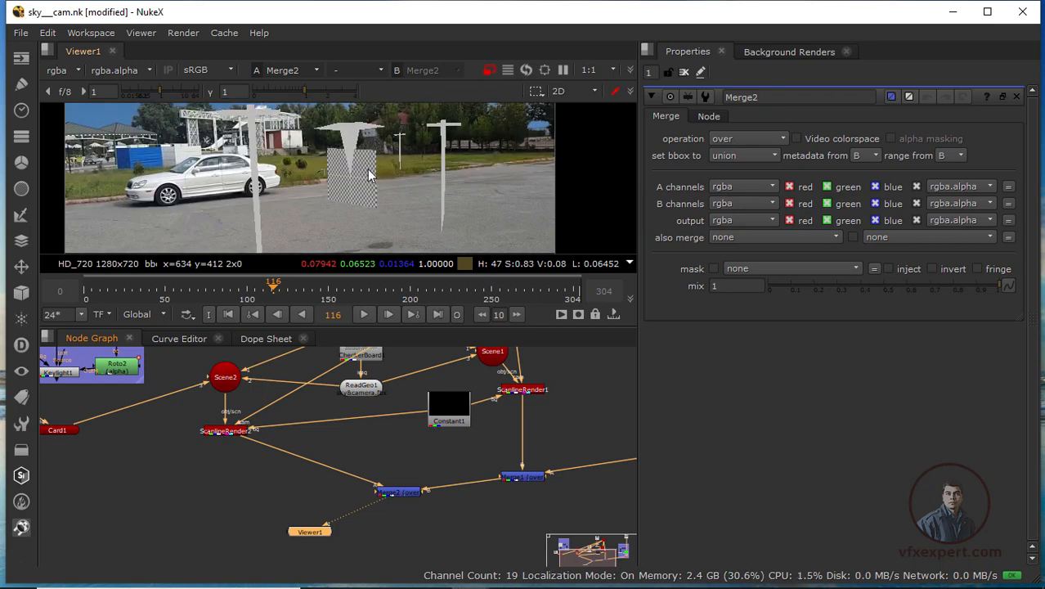
scroll(374, 216, "down", 2)
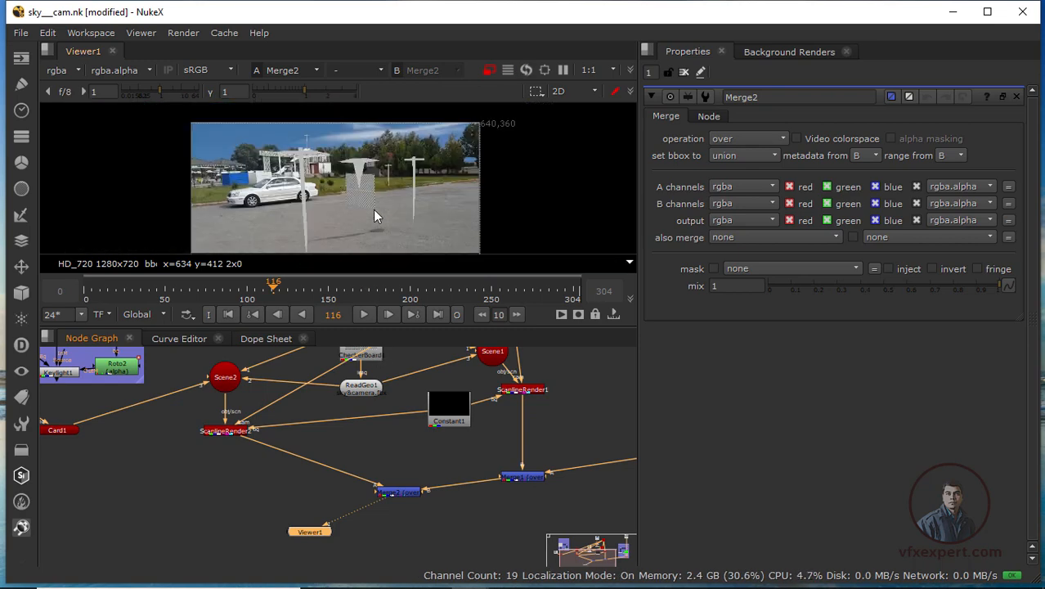
left_click_drag(369, 327, 369, 349)
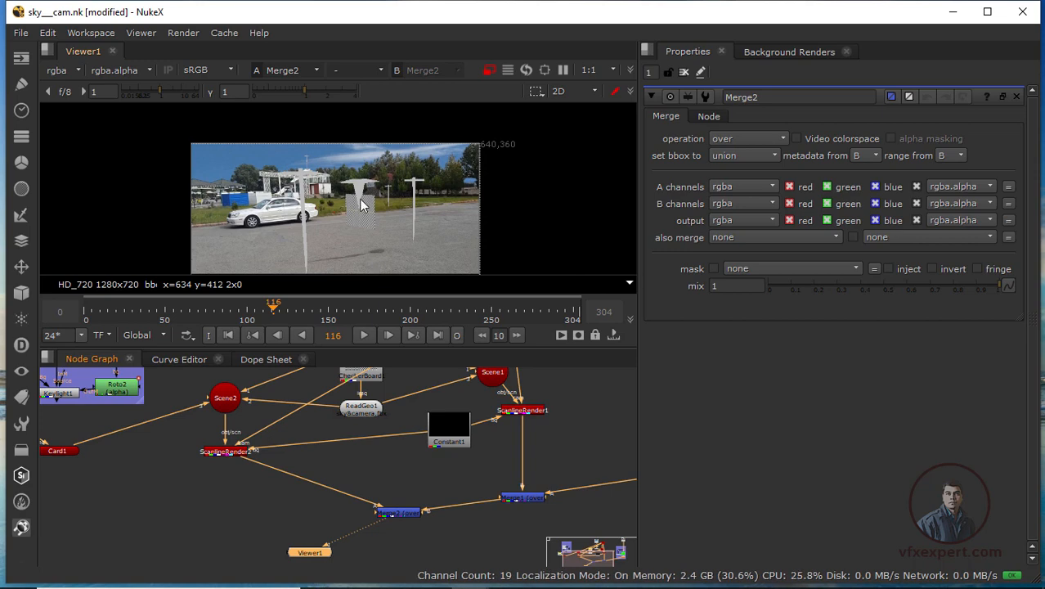
key("f")
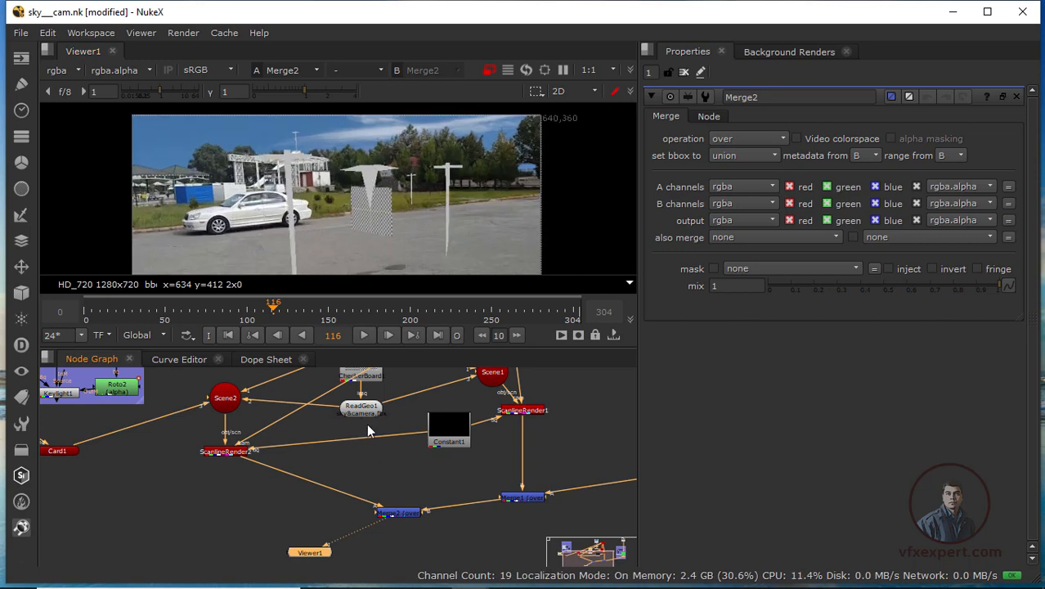
left_click(357, 410)
key("d")
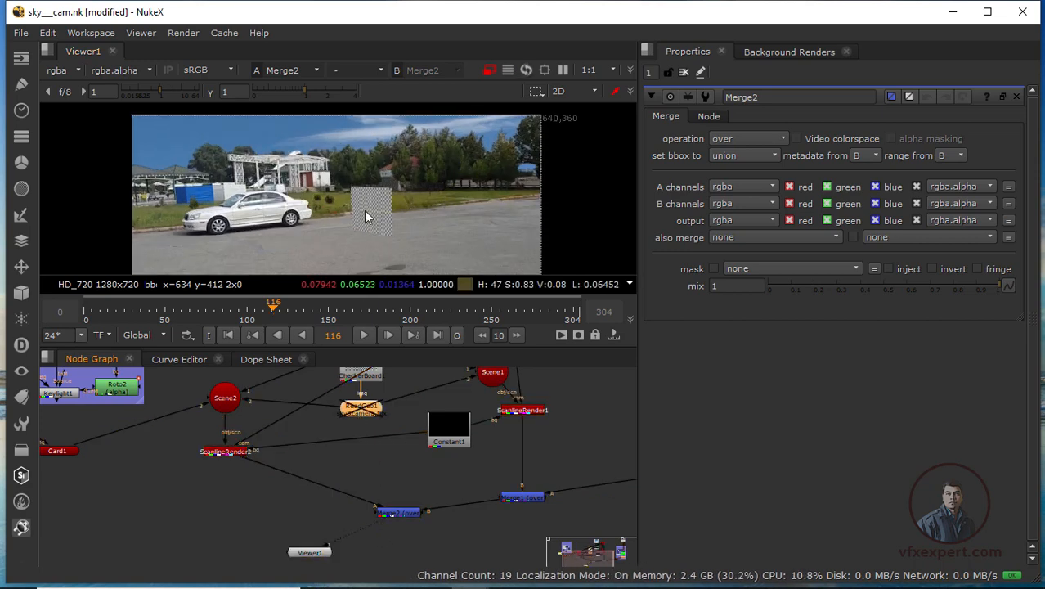
Set Card1's Y rotation to 46 so that the checkerboard card faces the camera
scroll(365, 216, "up", 2)
middle_click_drag(298, 483, 389, 507)
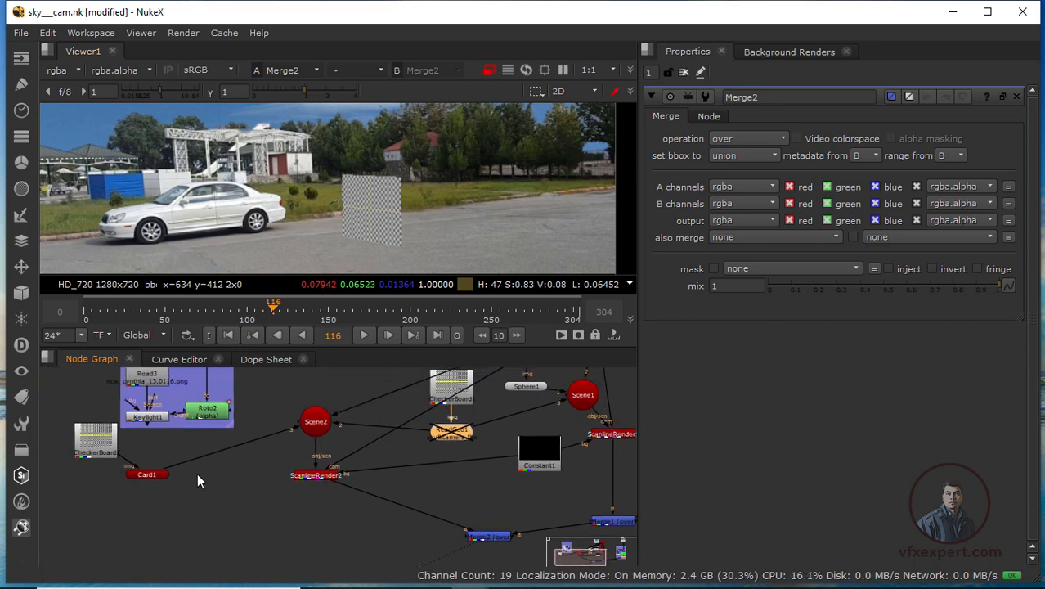
double_click(147, 474)
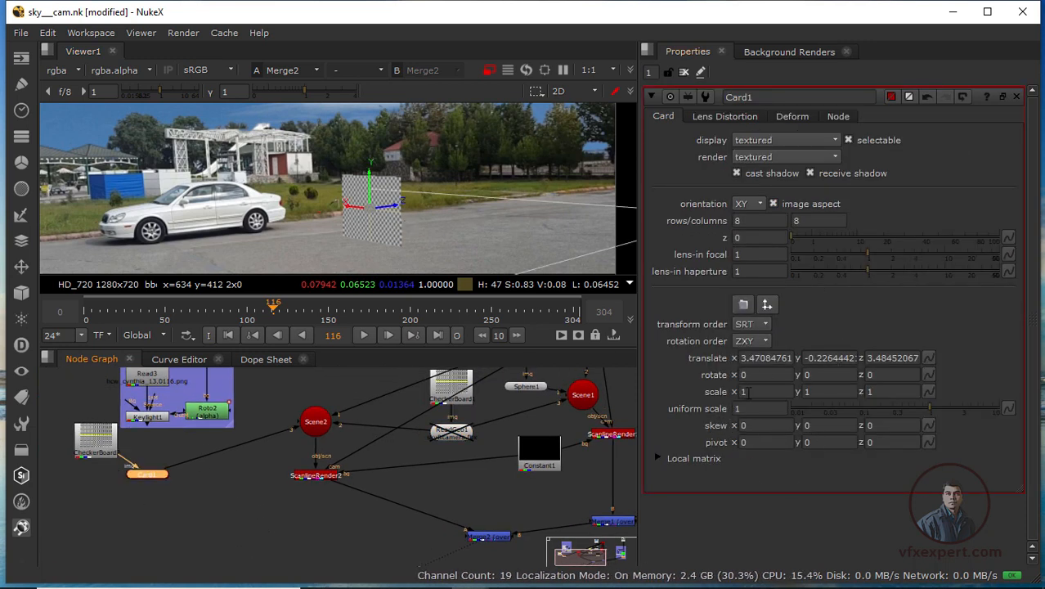
left_click(806, 374)
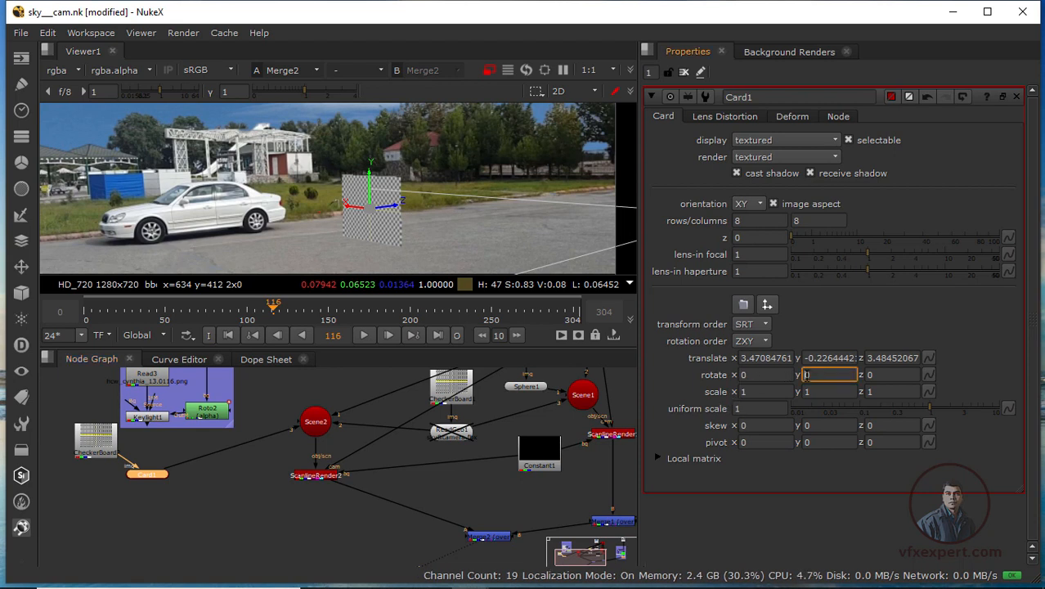
scroll(806, 374, "up", 14)
scroll(808, 375, "down", 6)
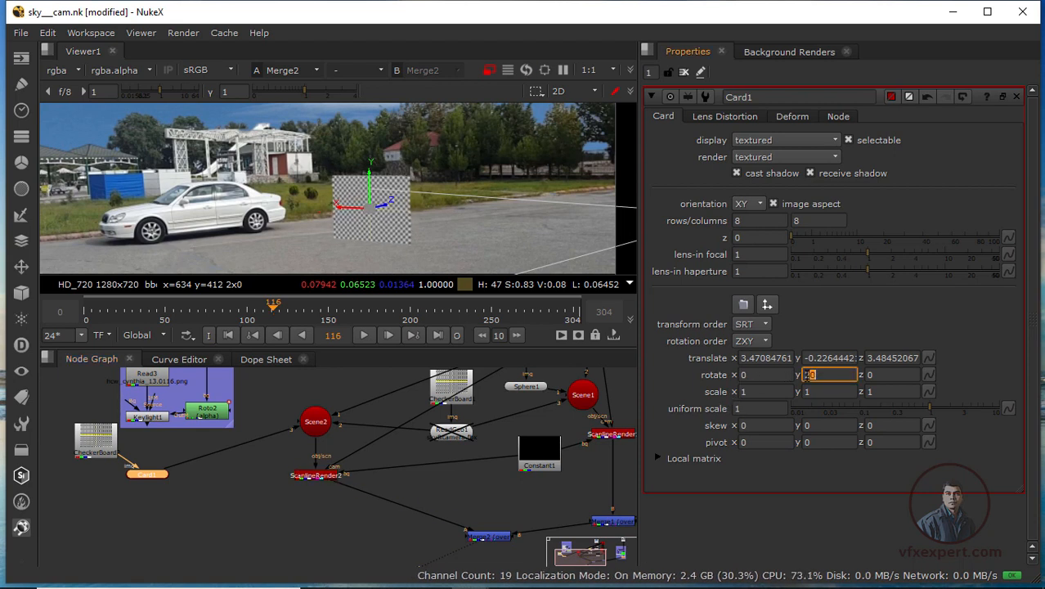
scroll(808, 374, "down", 4)
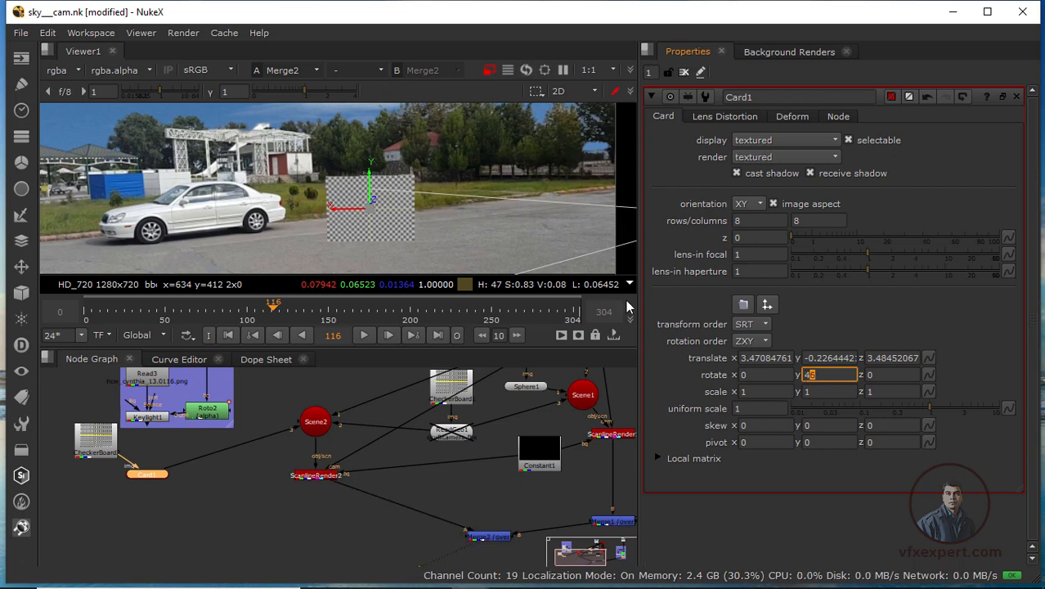
Move CheckerBoard2 aside and reconnect Card1's img input from it to Keylight1
left_click(168, 487)
middle_click_drag(296, 480, 430, 461)
scroll(251, 435, "up", 2)
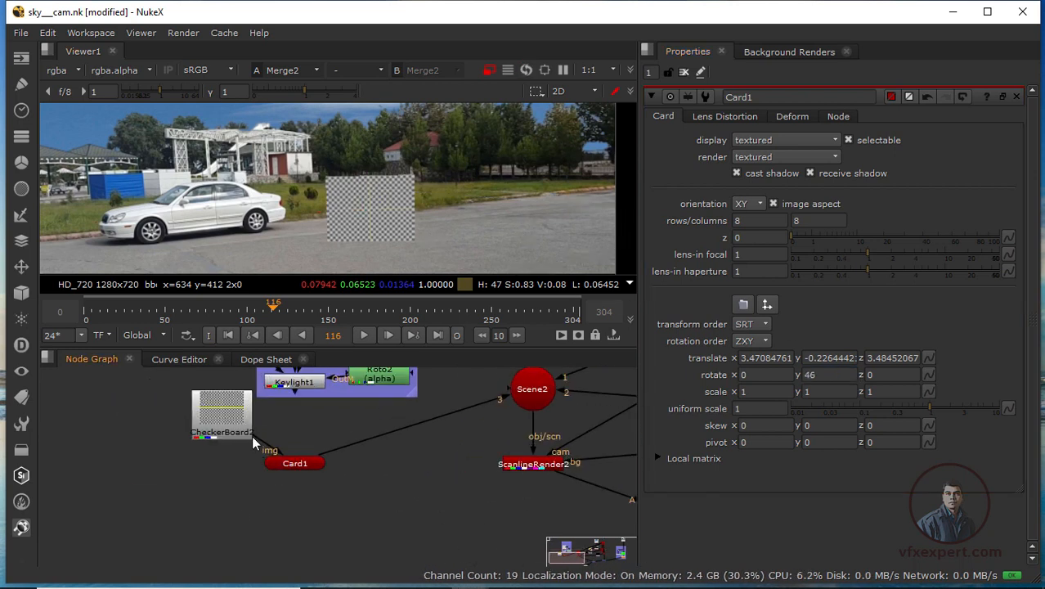
left_click_drag(205, 435, 150, 453)
middle_click_drag(290, 403, 296, 470)
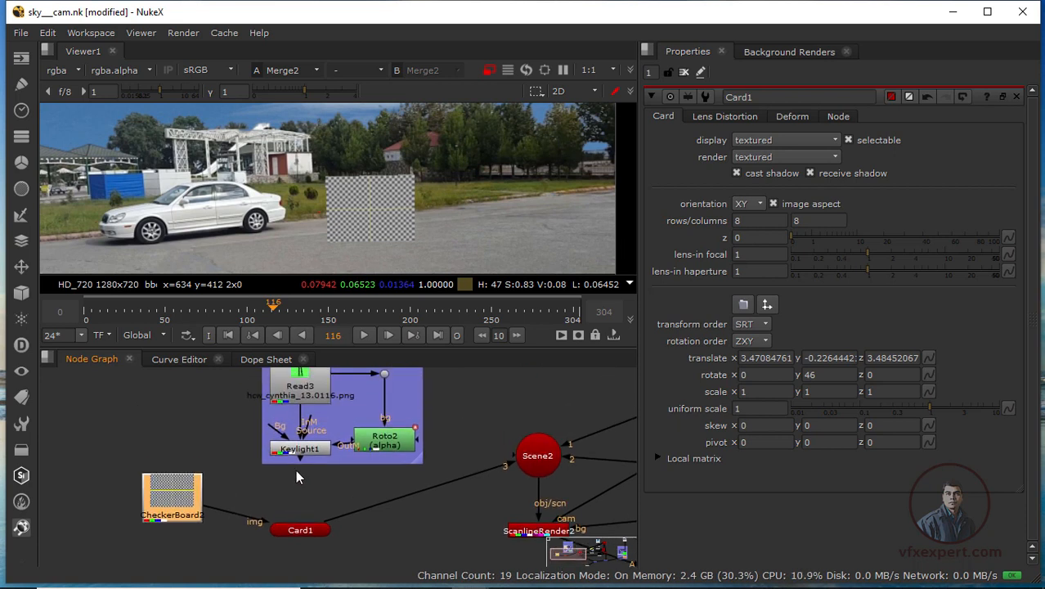
left_click_drag(222, 510, 302, 450)
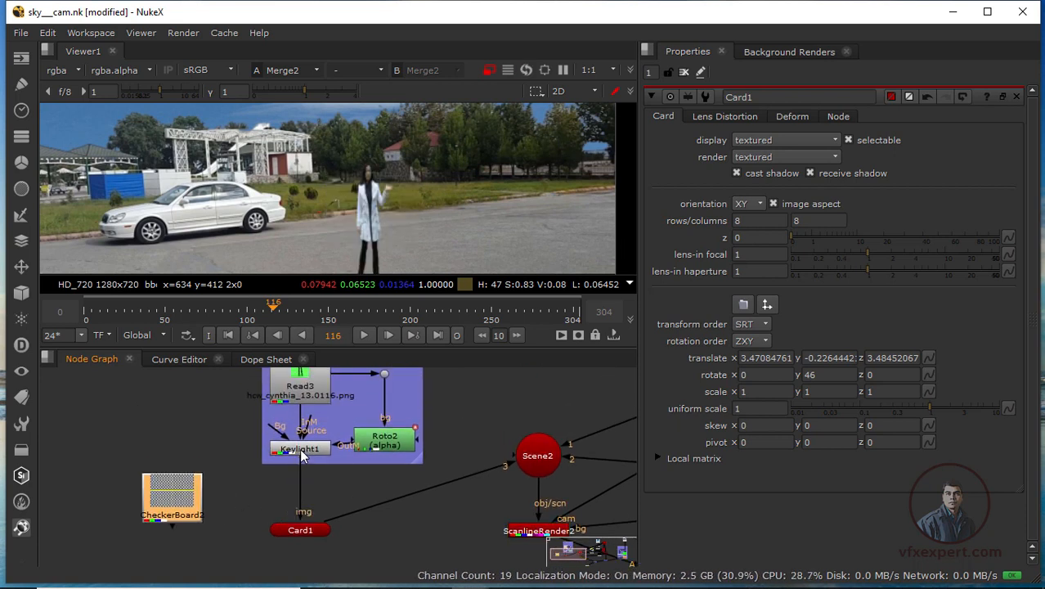
Raise Card1 along its Y axis to a Y translation of about 0.43
scroll(406, 202, "down", 3)
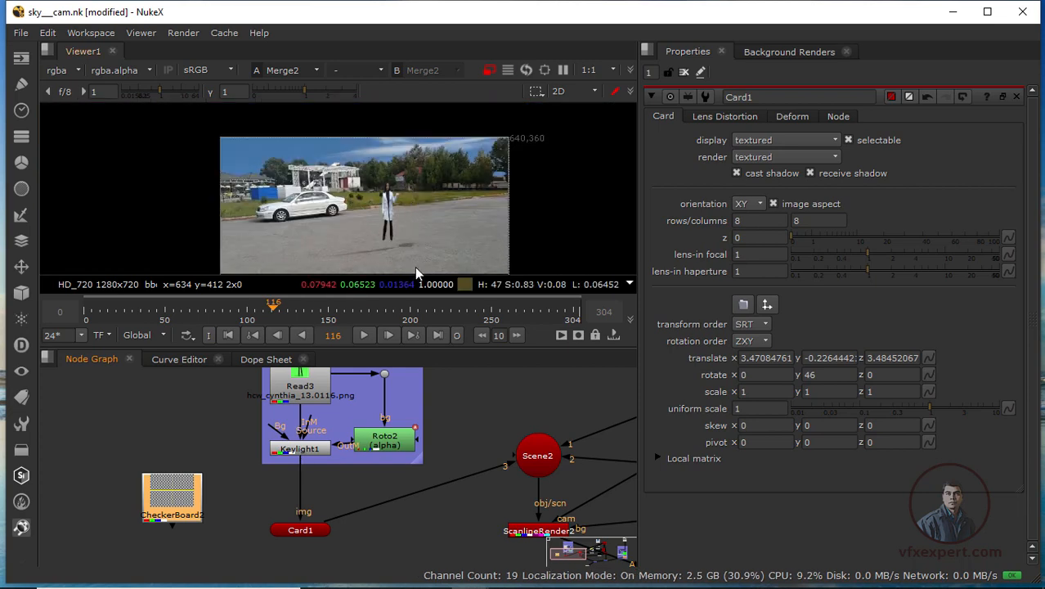
scroll(402, 215, "up", 2)
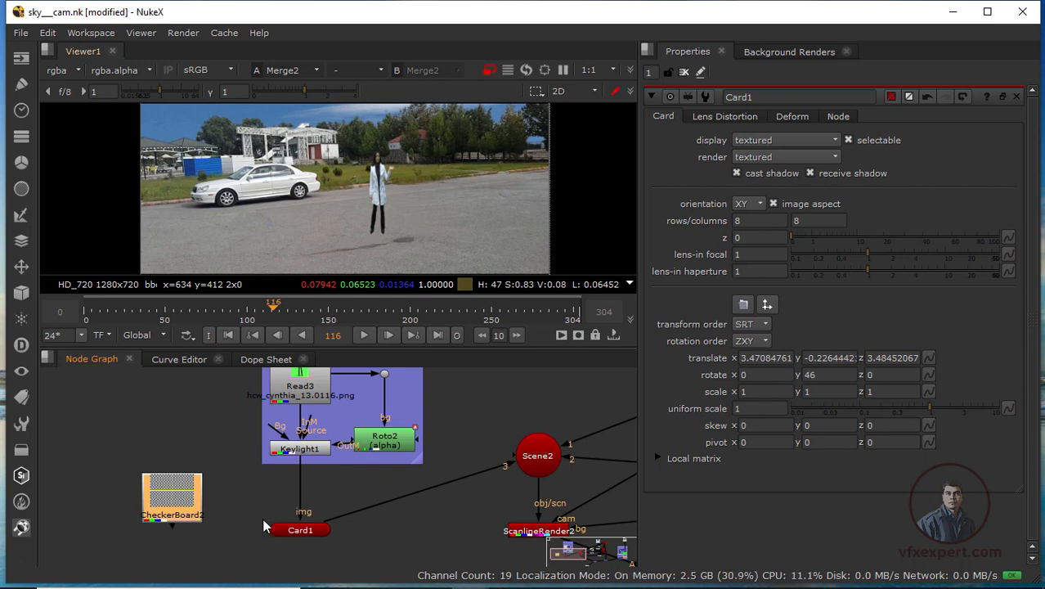
left_click(307, 531)
scroll(406, 244, "up", 2)
scroll(398, 163, "up", 1)
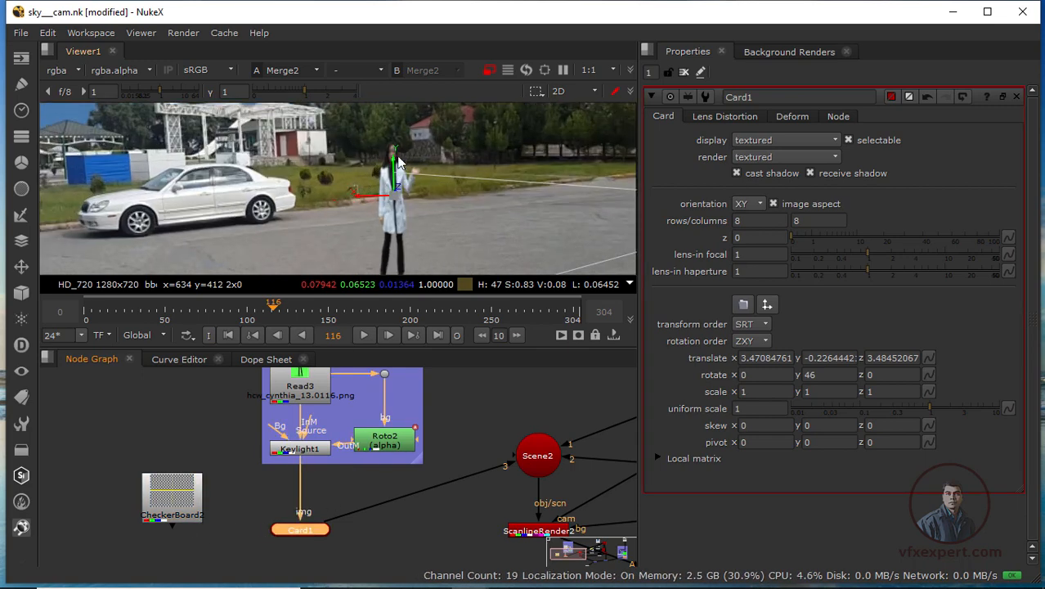
left_click_drag(397, 163, 396, 110)
scroll(405, 211, "down", 2)
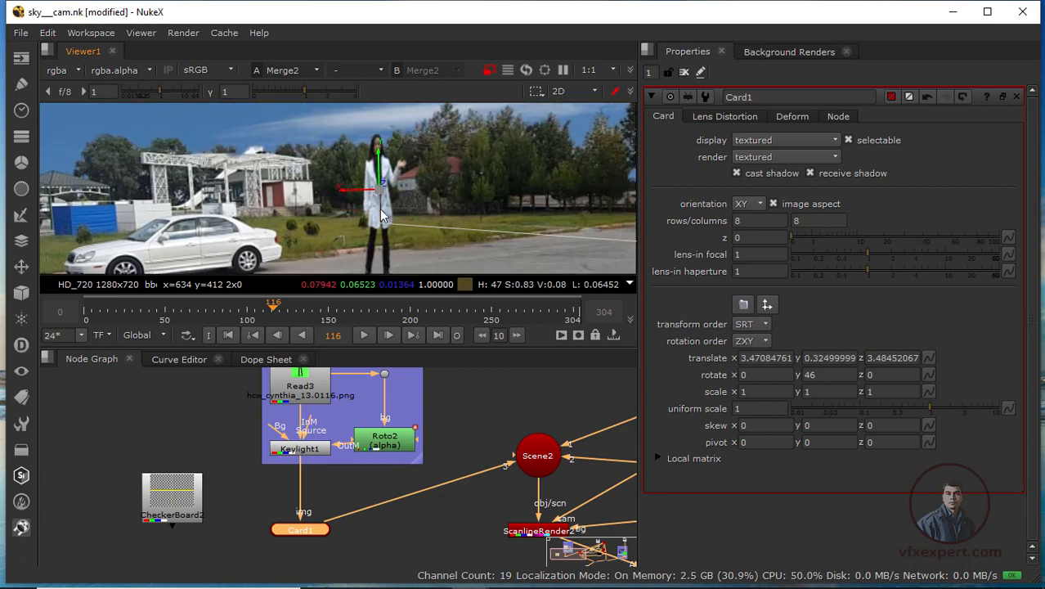
mouse_move(382, 164)
left_mouse_down()
mouse_move(378, 137)
mouse_move(379, 150)
left_mouse_up()
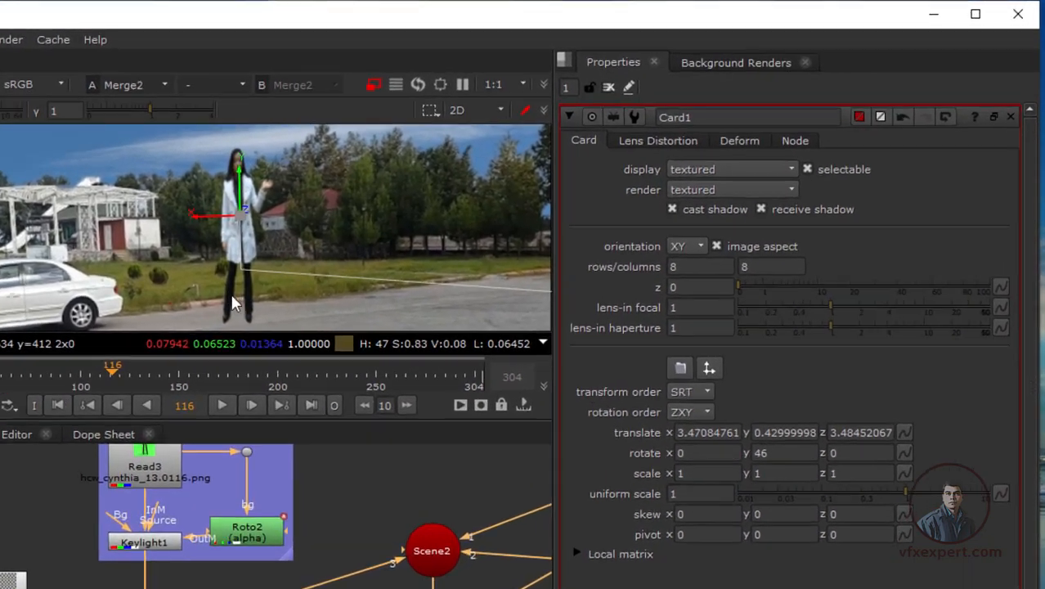
scroll(437, 235, "down", 2)
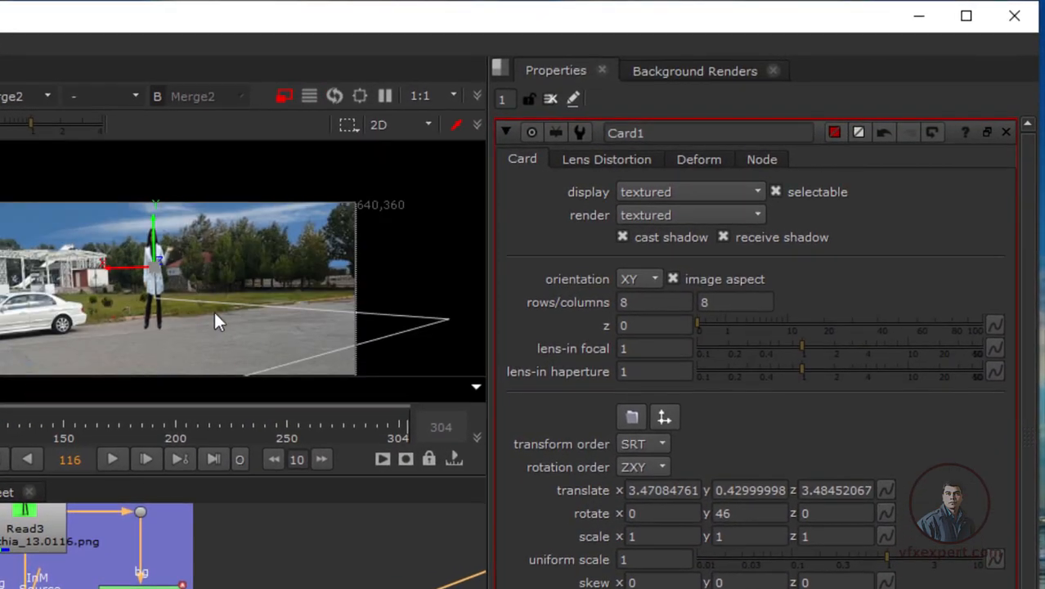
scroll(182, 294, "up", 2)
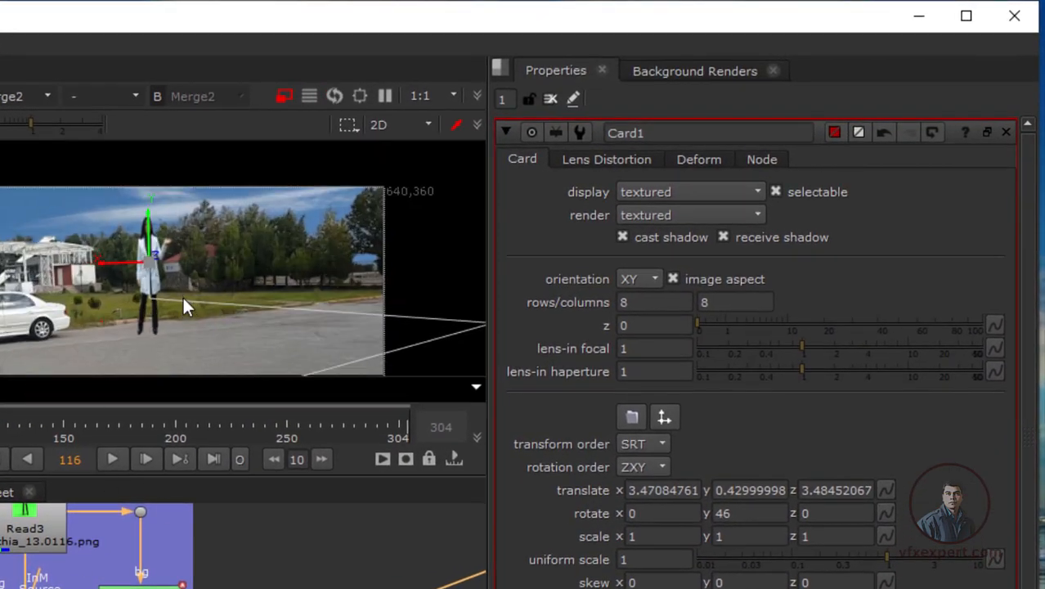
Set Card1's X scale to 1.5 and uniform scale to 0.54, and lower it to a Y translation of 0.09
left_click(727, 536)
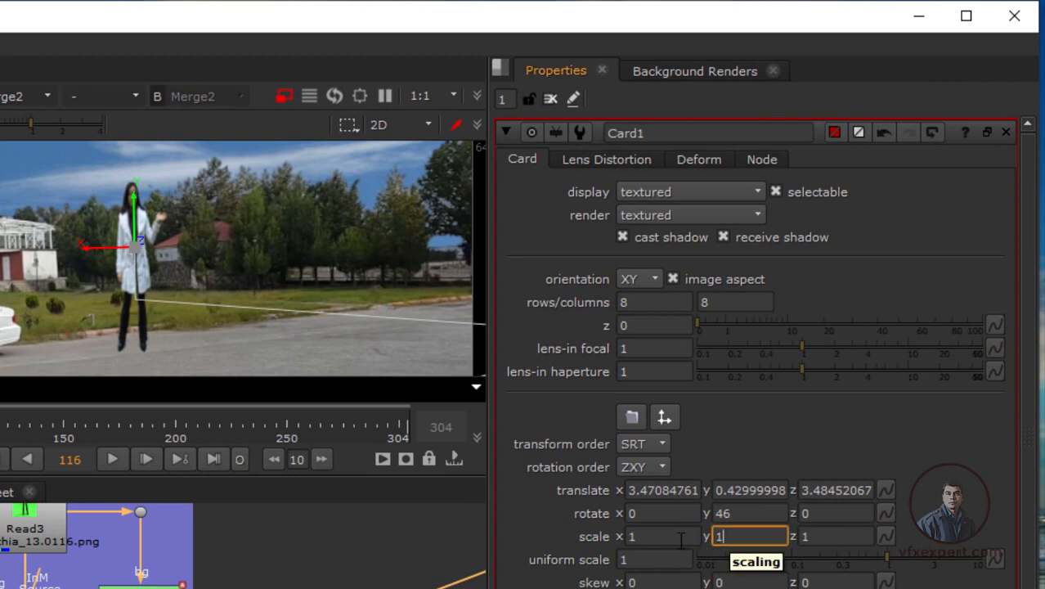
left_click(642, 536)
type(".5")
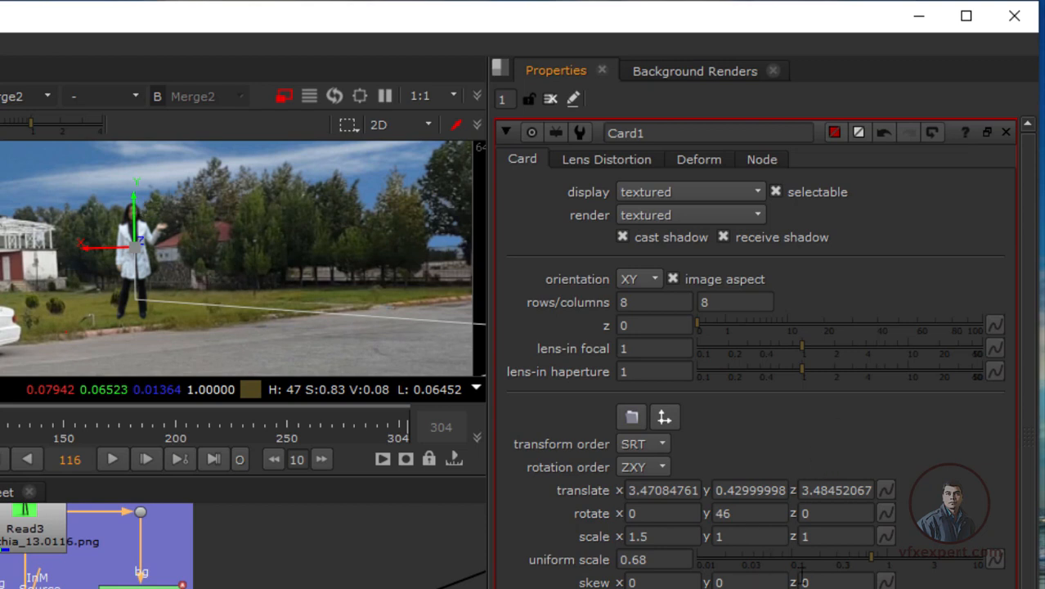
left_click_drag(139, 227, 141, 227)
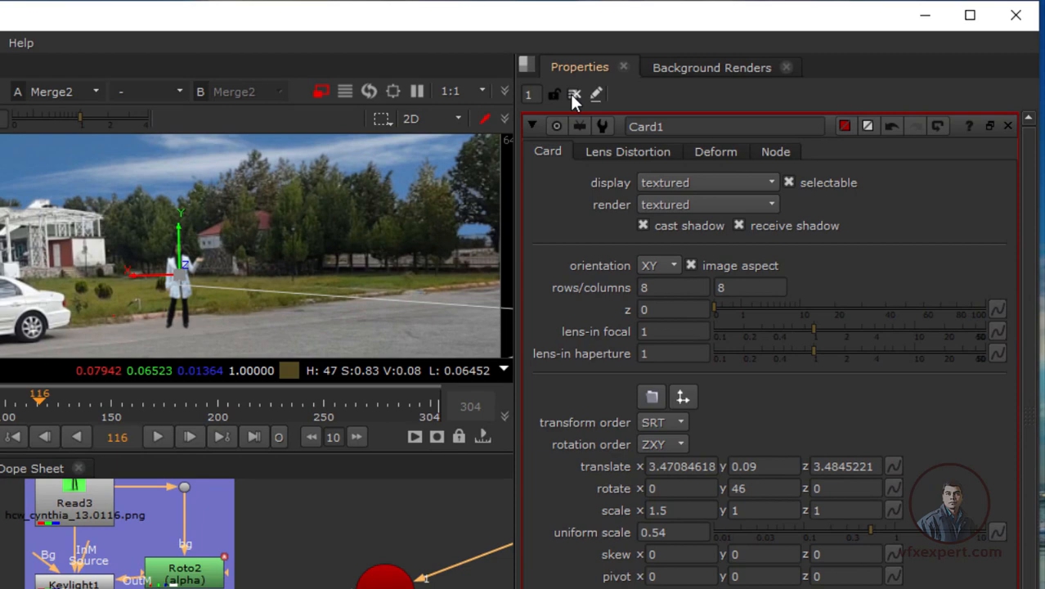
left_click(550, 98)
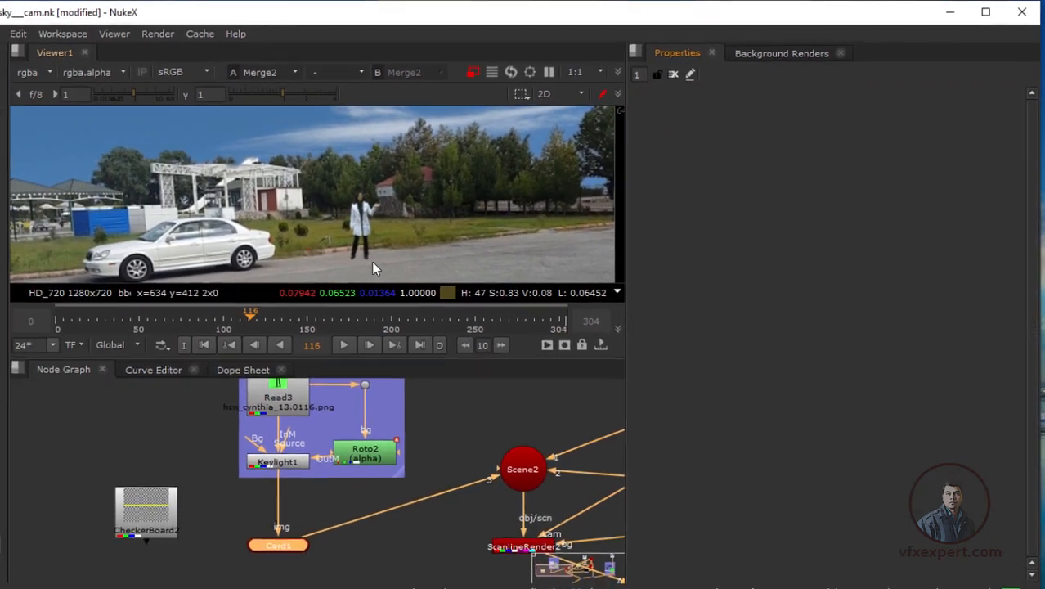
Play the composite from frame 0 to check how the character sticks to the ground
scroll(409, 256, "up", 2)
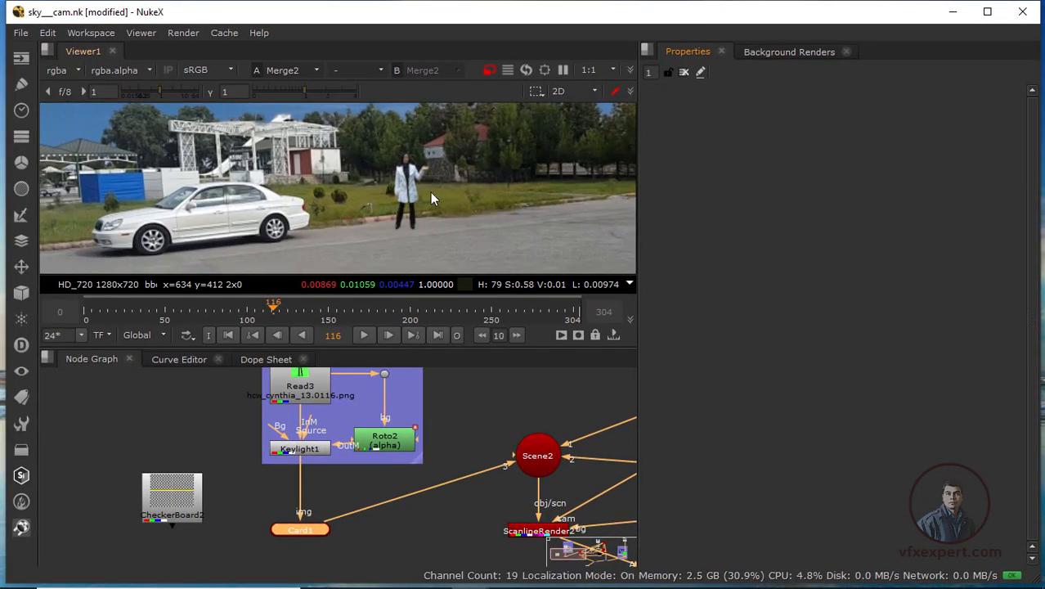
scroll(421, 206, "down", 2)
scroll(400, 208, "up", 2)
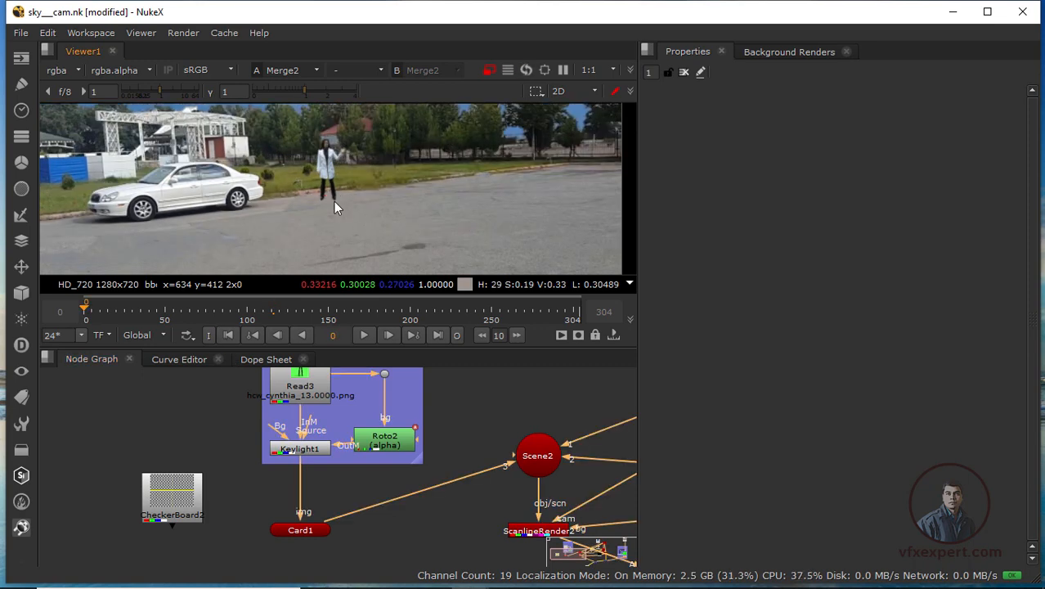
scroll(345, 196, "down", 2)
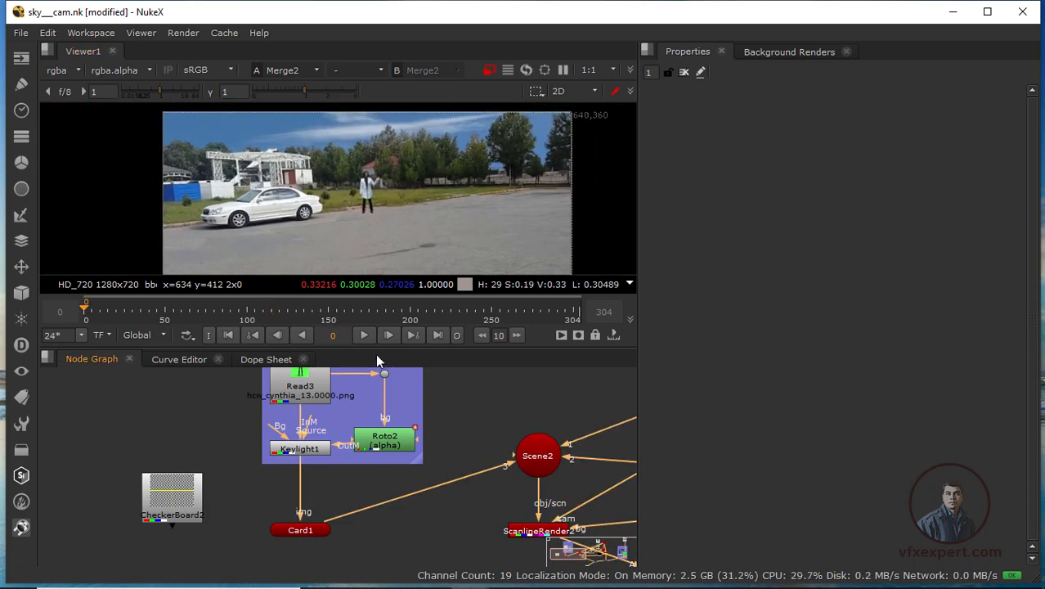
left_click(365, 336)
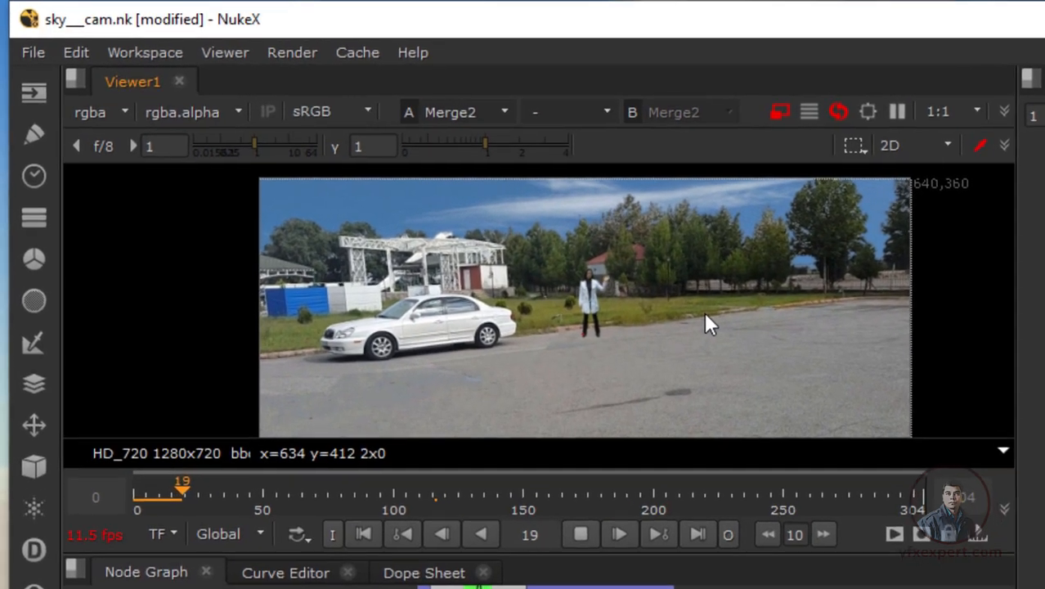
scroll(709, 324, "up", 2)
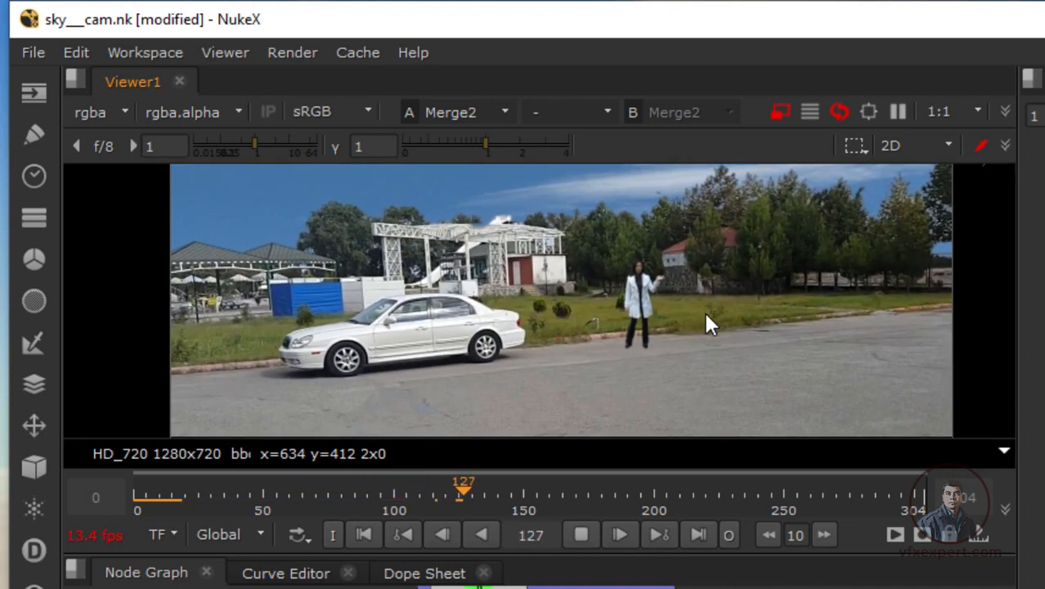
key("space")
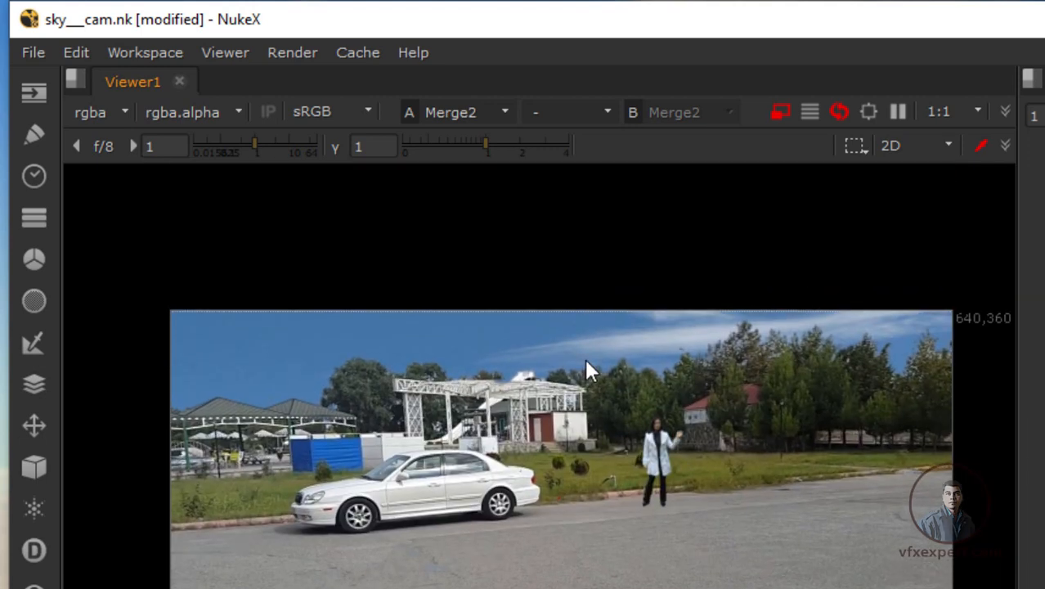
Fit the composite in the viewer and narrow the viewer pane to give the node graph more room
key("f")
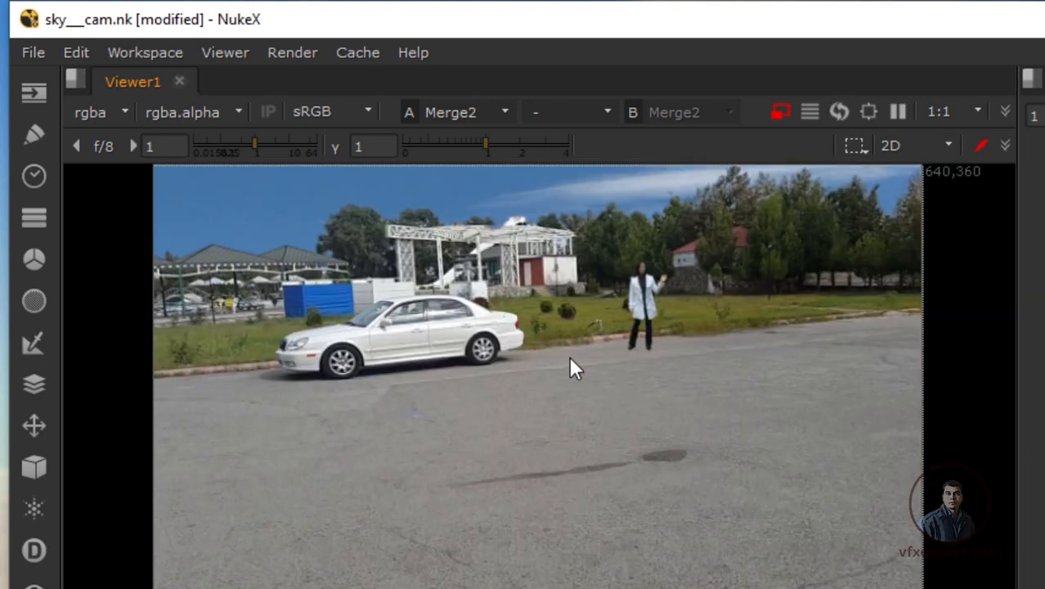
scroll(591, 292, "up", 1)
scroll(591, 293, "down", 1)
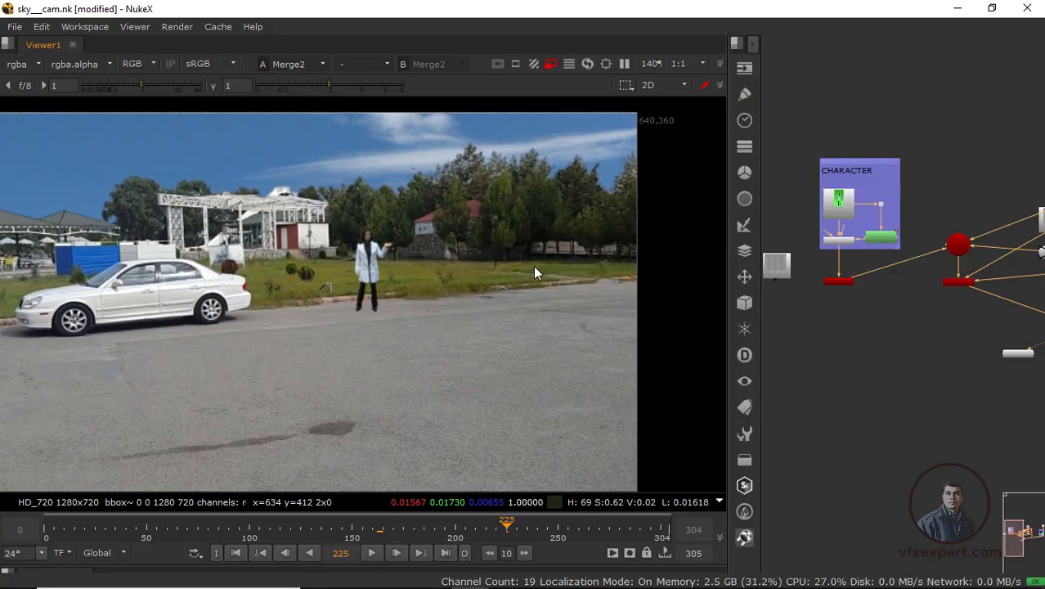
scroll(489, 287, "down", 1)
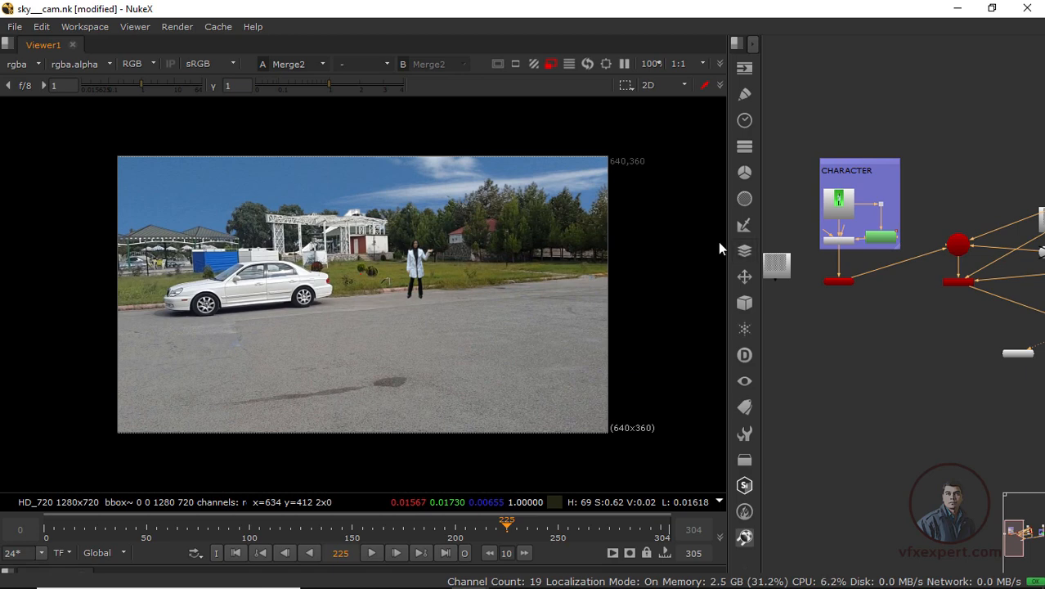
left_click_drag(728, 243, 605, 242)
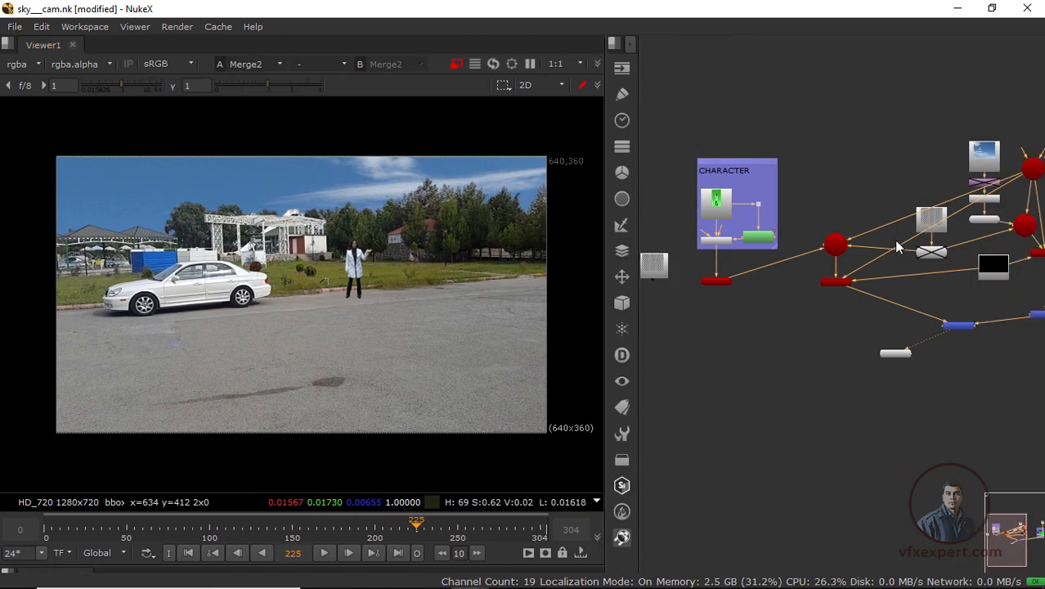
scroll(896, 247, "down", 2)
scroll(332, 311, "up", 1)
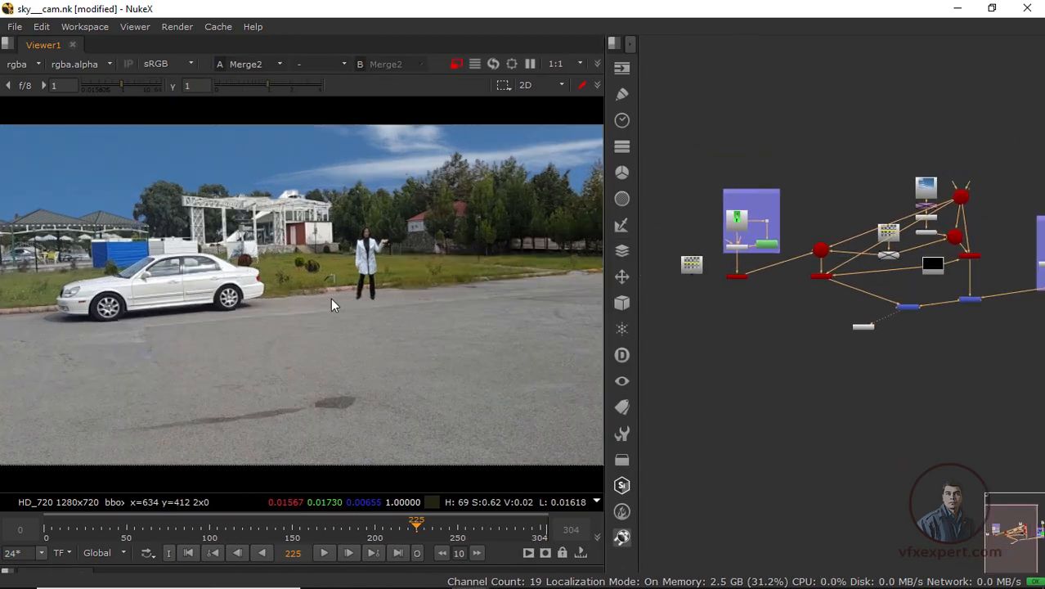
Return to the first frame and play the composite again in the resized viewer
left_click(188, 553)
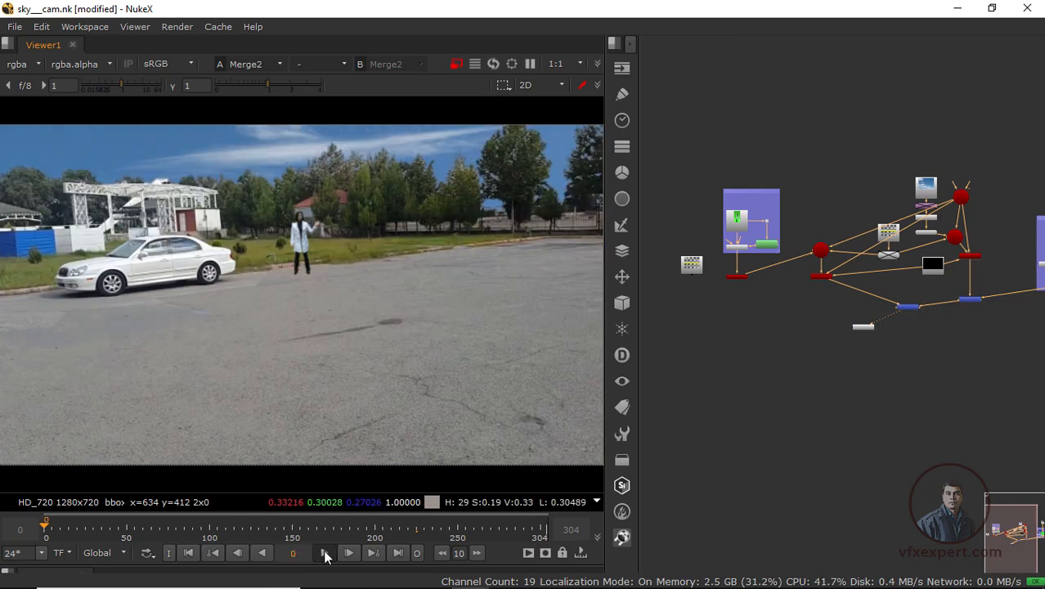
left_click(326, 553)
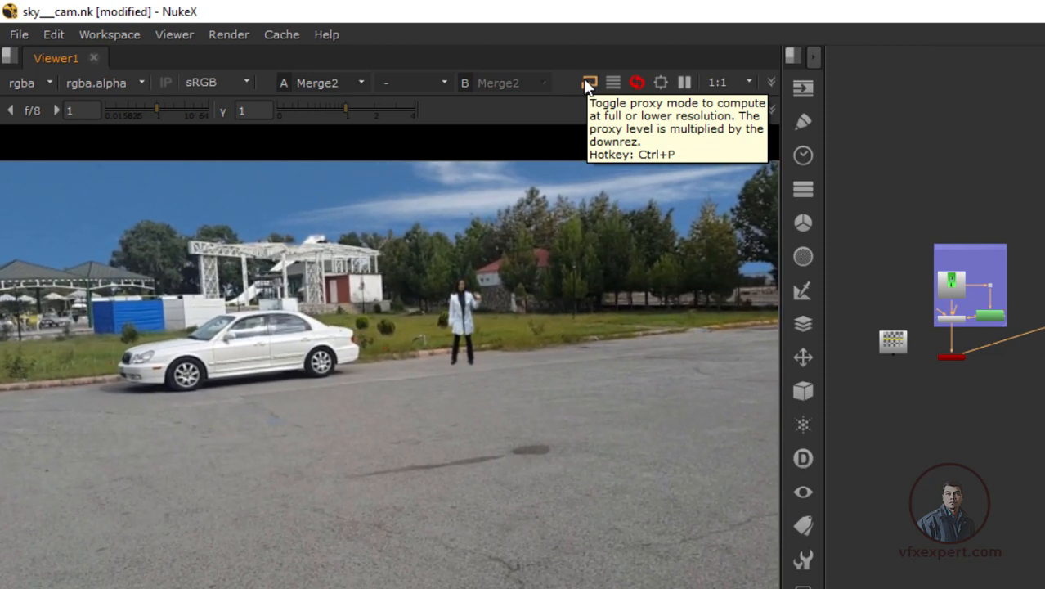
left_click(585, 81)
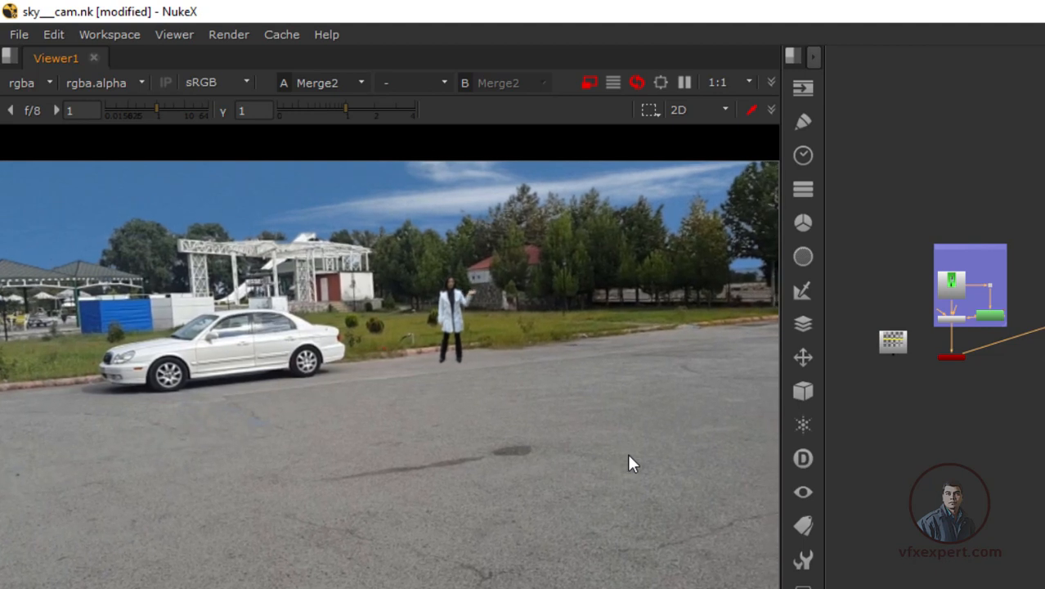